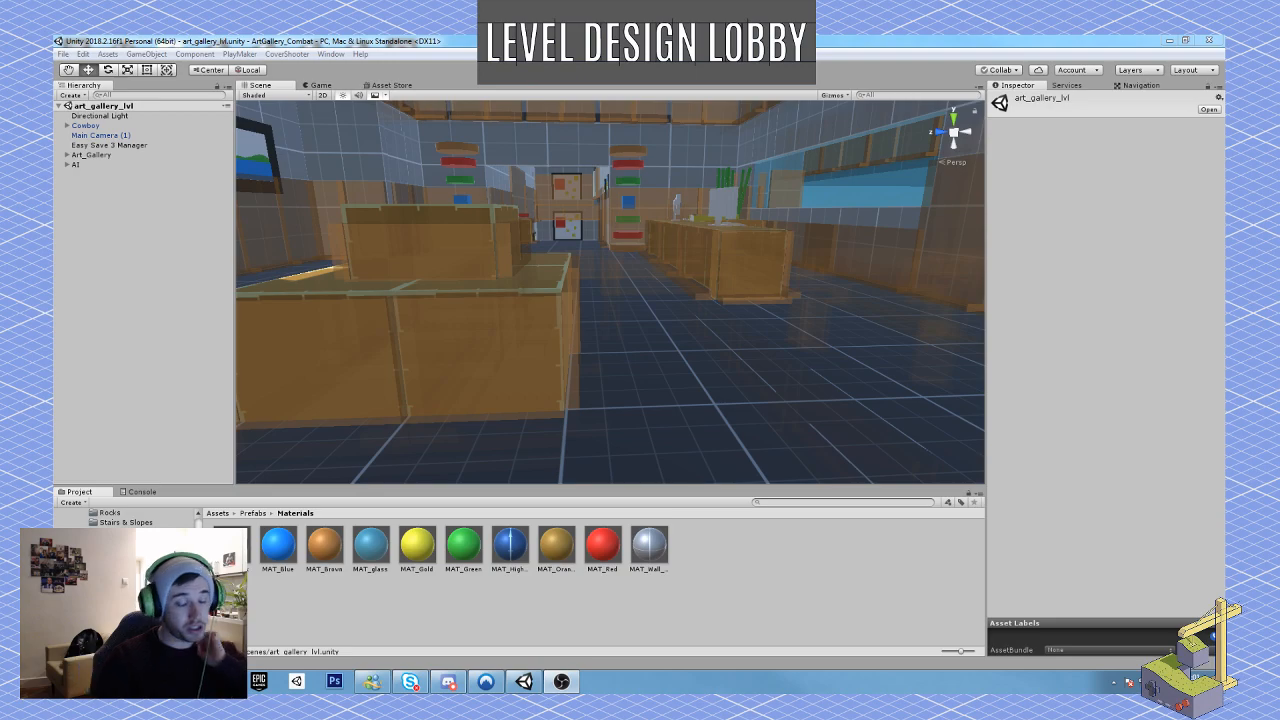
Step: Examine the art gallery level's lobby, the beamed corridor and the exhibition hall with its display panels
key("s")
right_click_drag(645, 166, 638, 137)
key("s")
key("a")
key("w")
right_click_drag(546, 128, 568, 330)
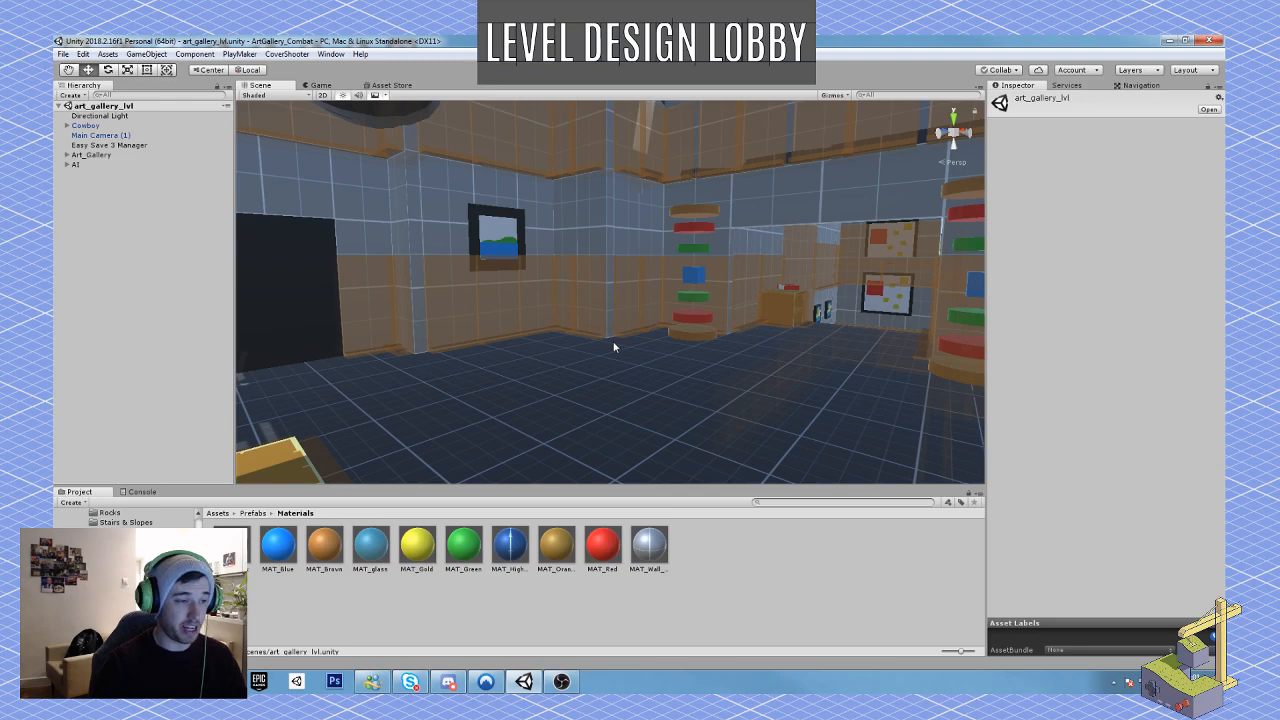
right_click_drag(579, 356, 651, 350)
key("s")
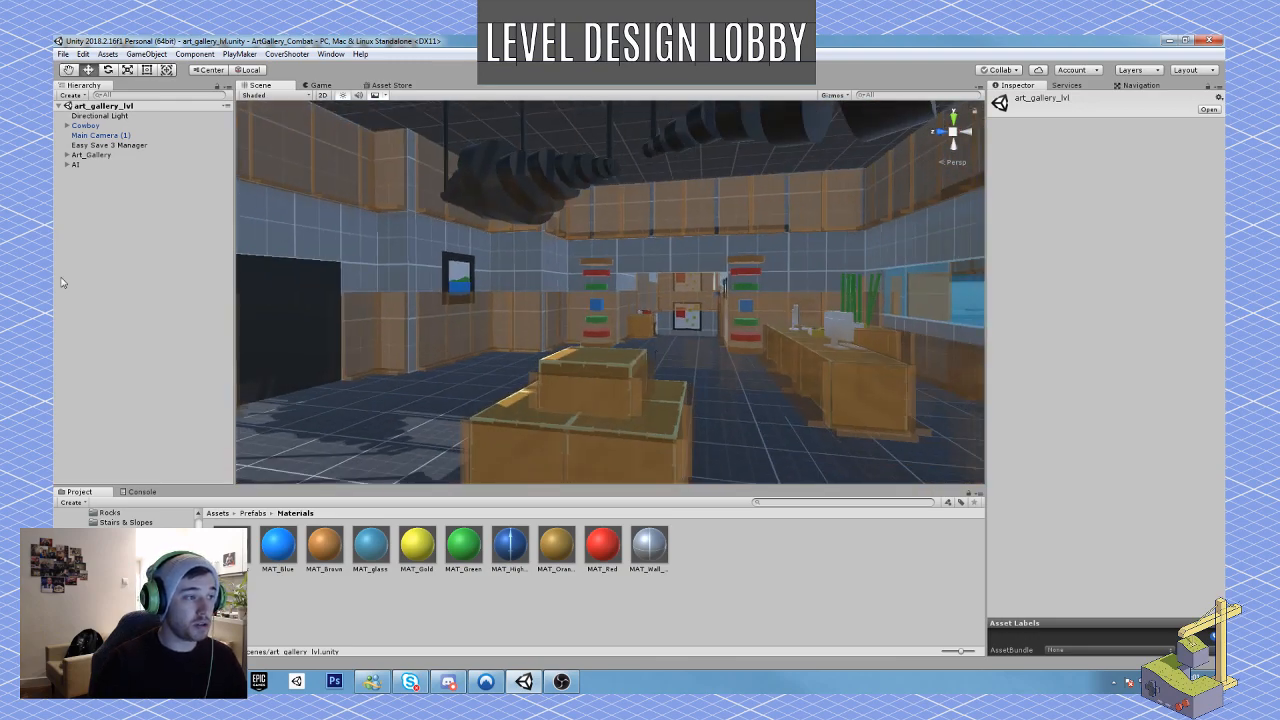
key("w")
right_click_drag(500, 268, 756, 300)
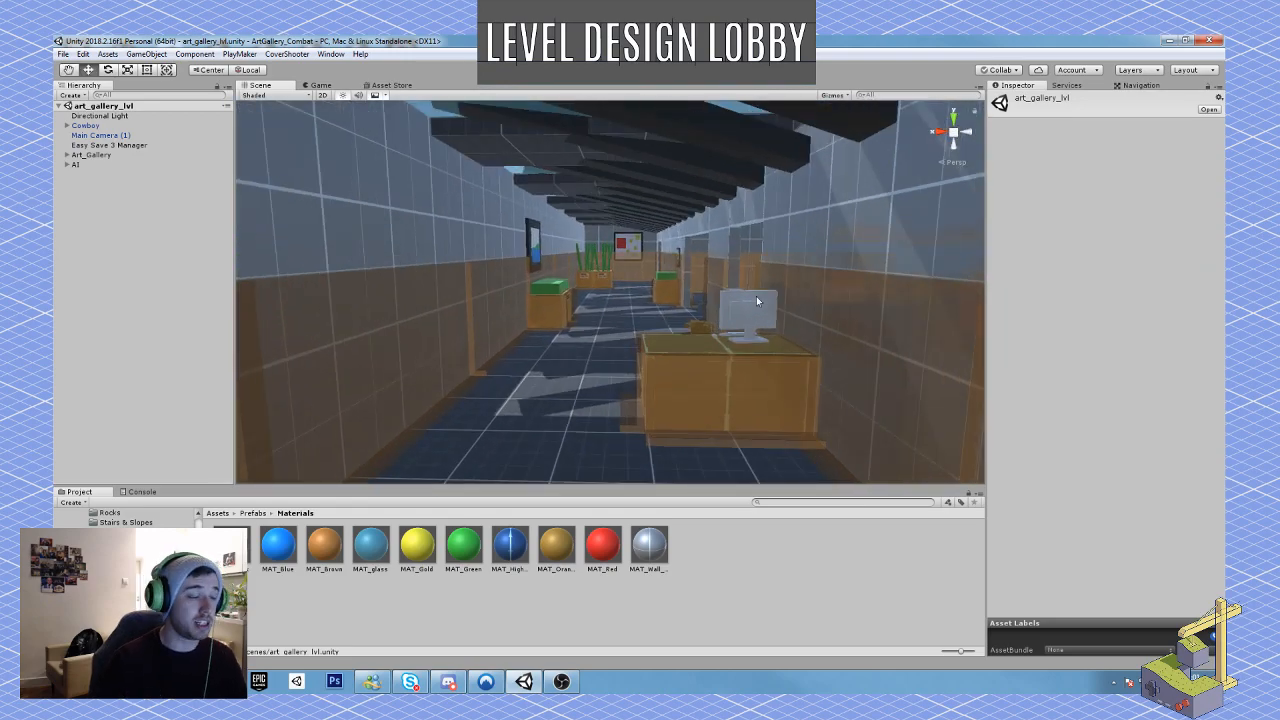
right_click_drag(600, 360, 586, 383)
key("w")
key("s")
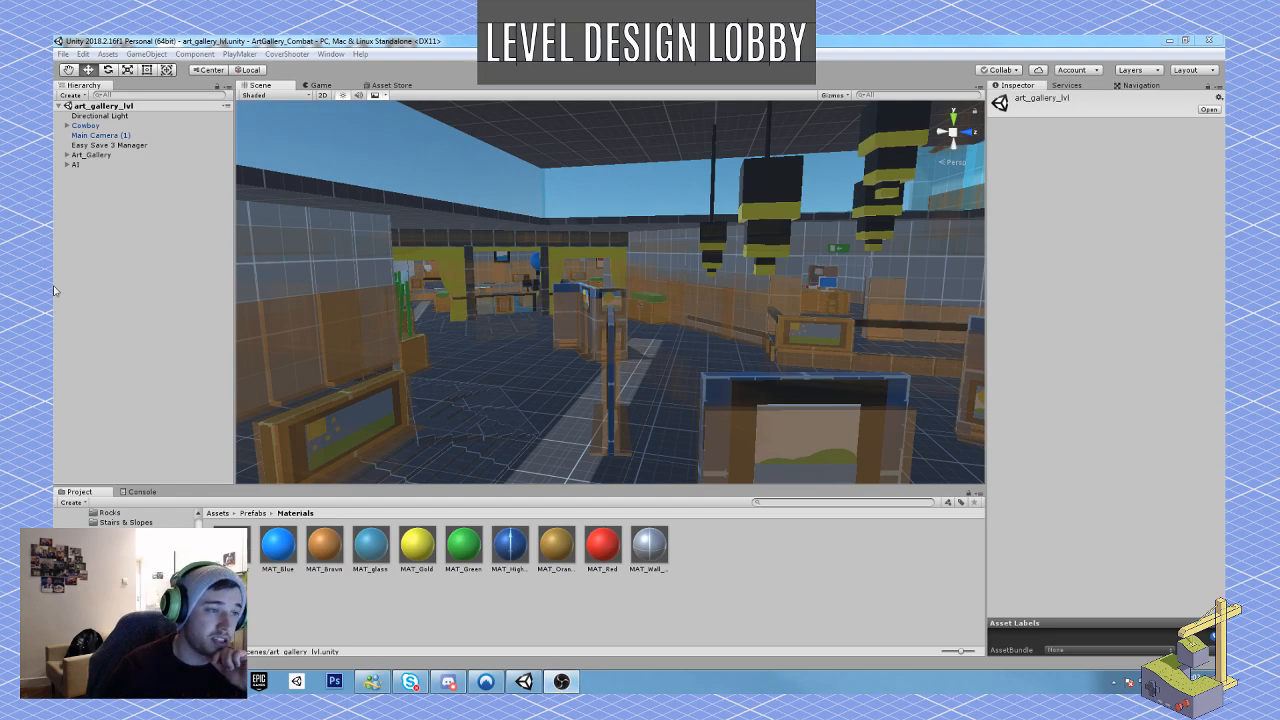
right_click_drag(622, 306, 652, 286)
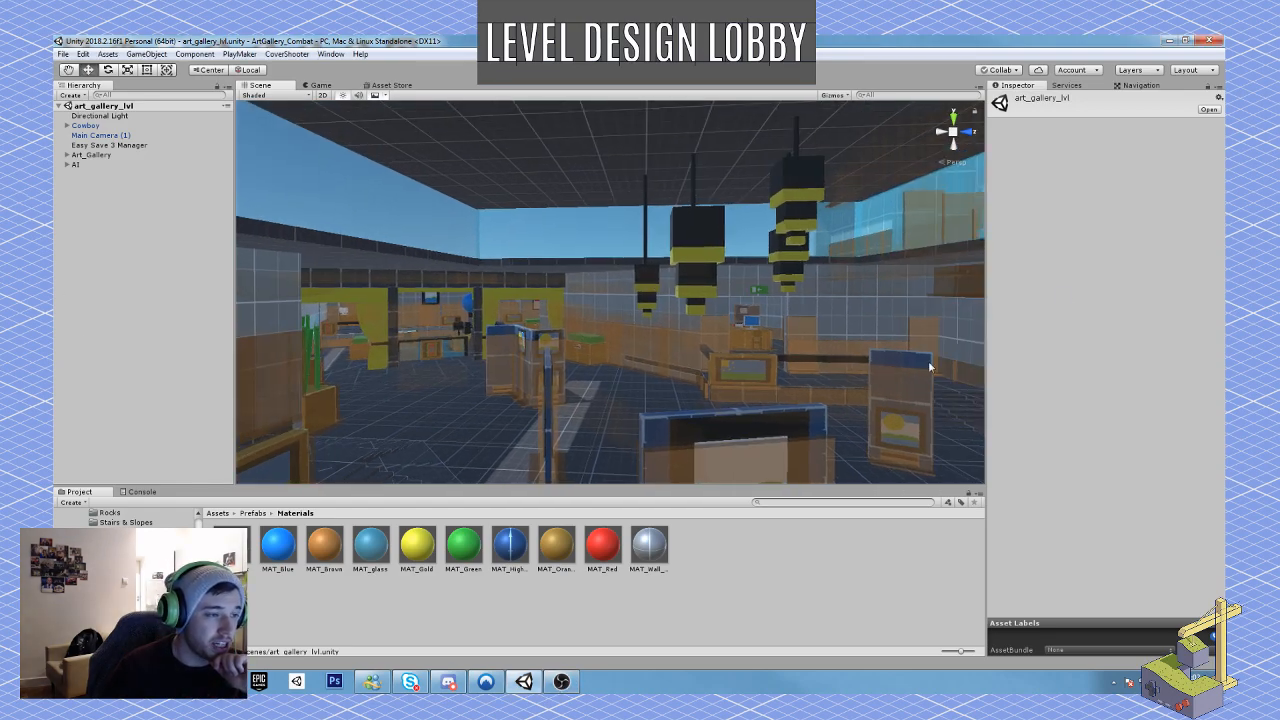
mouse_move(651, 229)
right_mouse_down()
mouse_move(763, 180)
mouse_move(391, 217)
mouse_move(263, 269)
mouse_move(283, 260)
mouse_move(286, 289)
mouse_move(680, 240)
mouse_move(675, 231)
right_mouse_up()
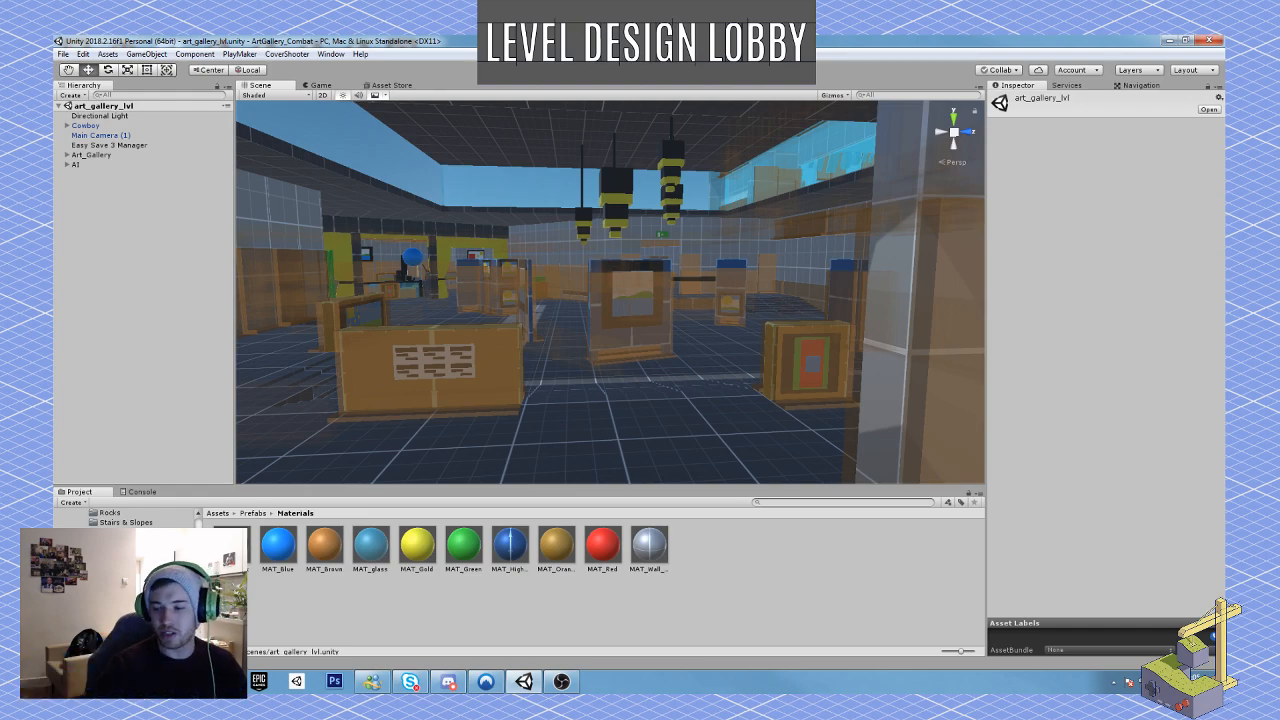
right_click_drag(489, 362, 571, 362)
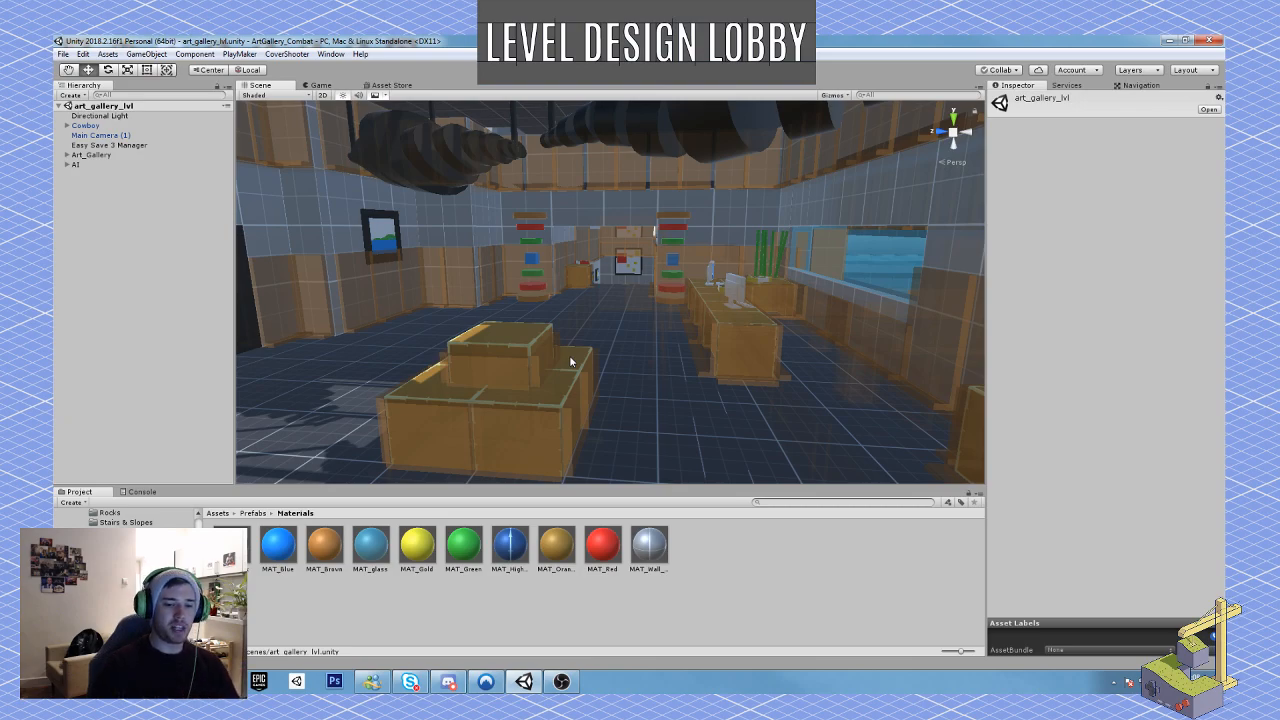
Step: Create an empty game object in the scene and reveal the groups inside Art_Gallery
right_click_drag(606, 334, 360, 341)
key("w")
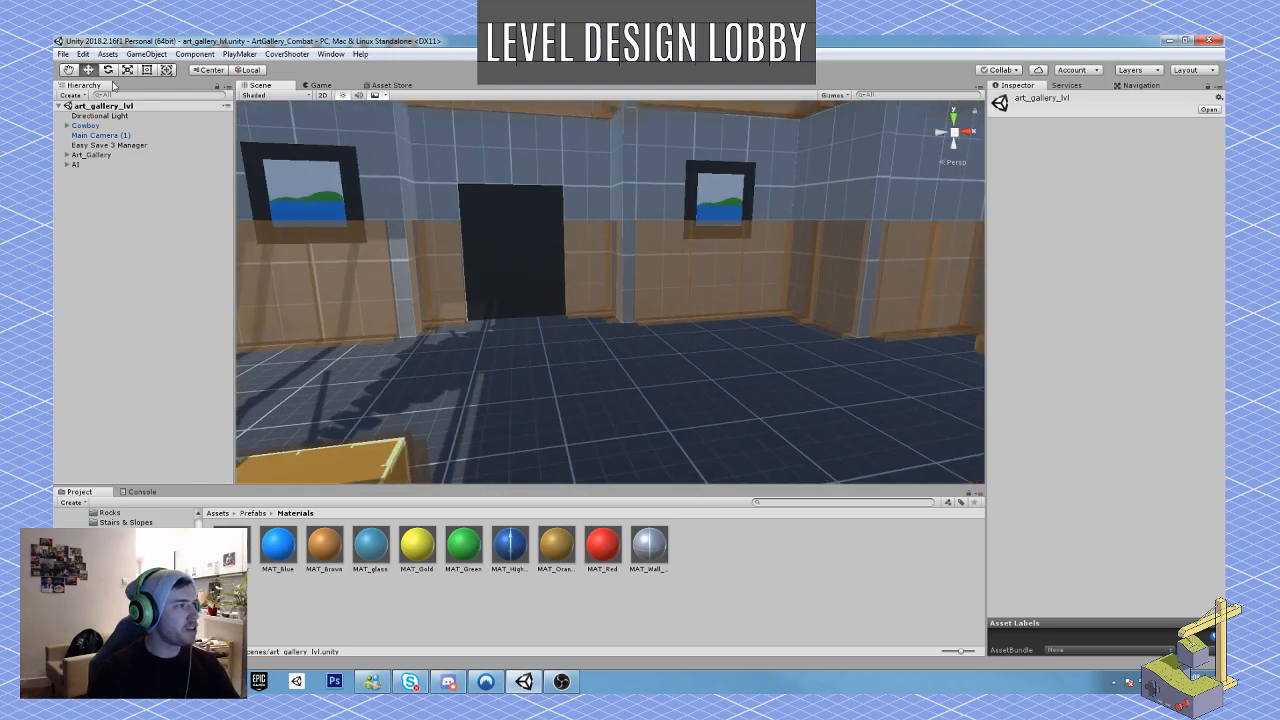
key("w")
right_click_drag(589, 306, 440, 336)
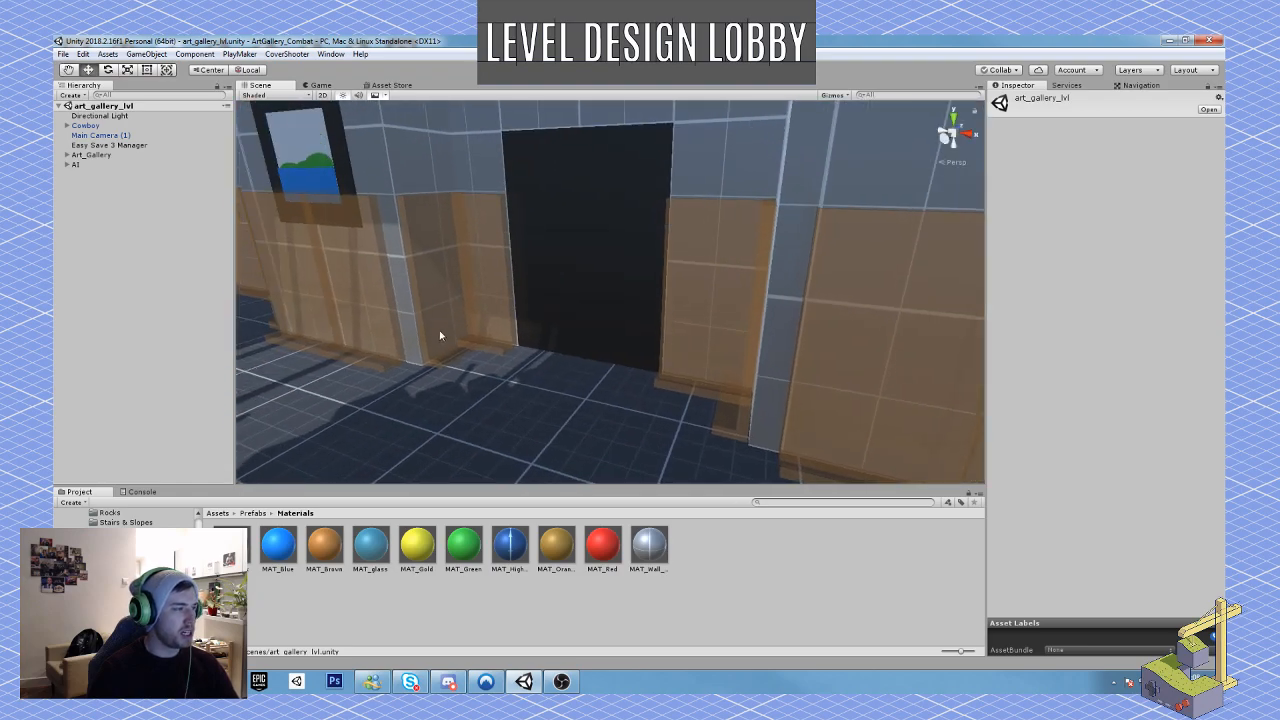
left_click(145, 54)
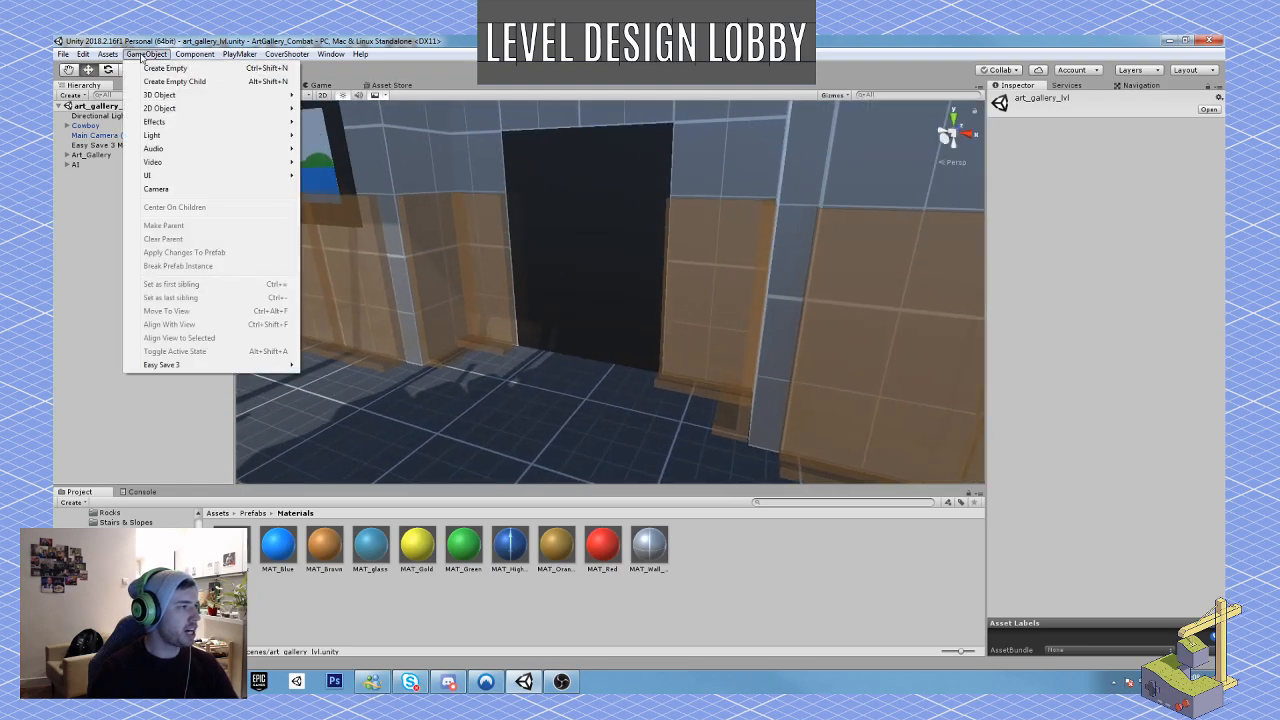
mouse_move(226, 96)
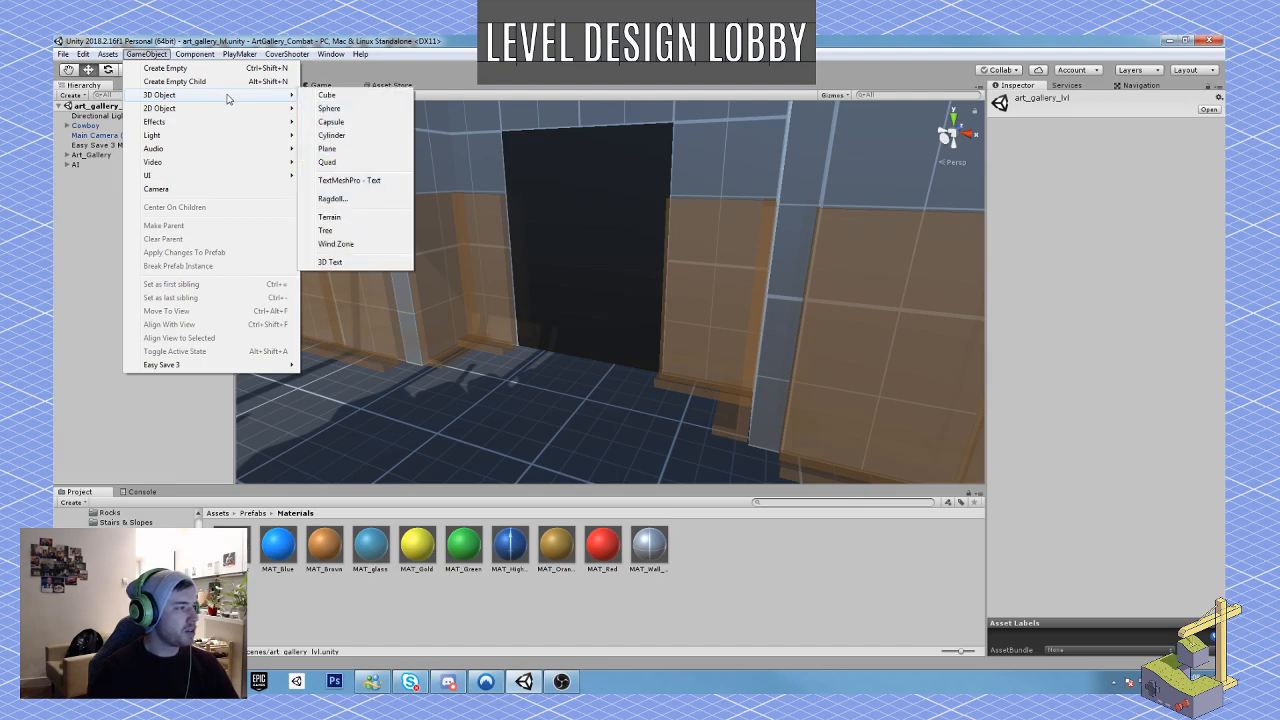
left_click(67, 155)
left_click(145, 54)
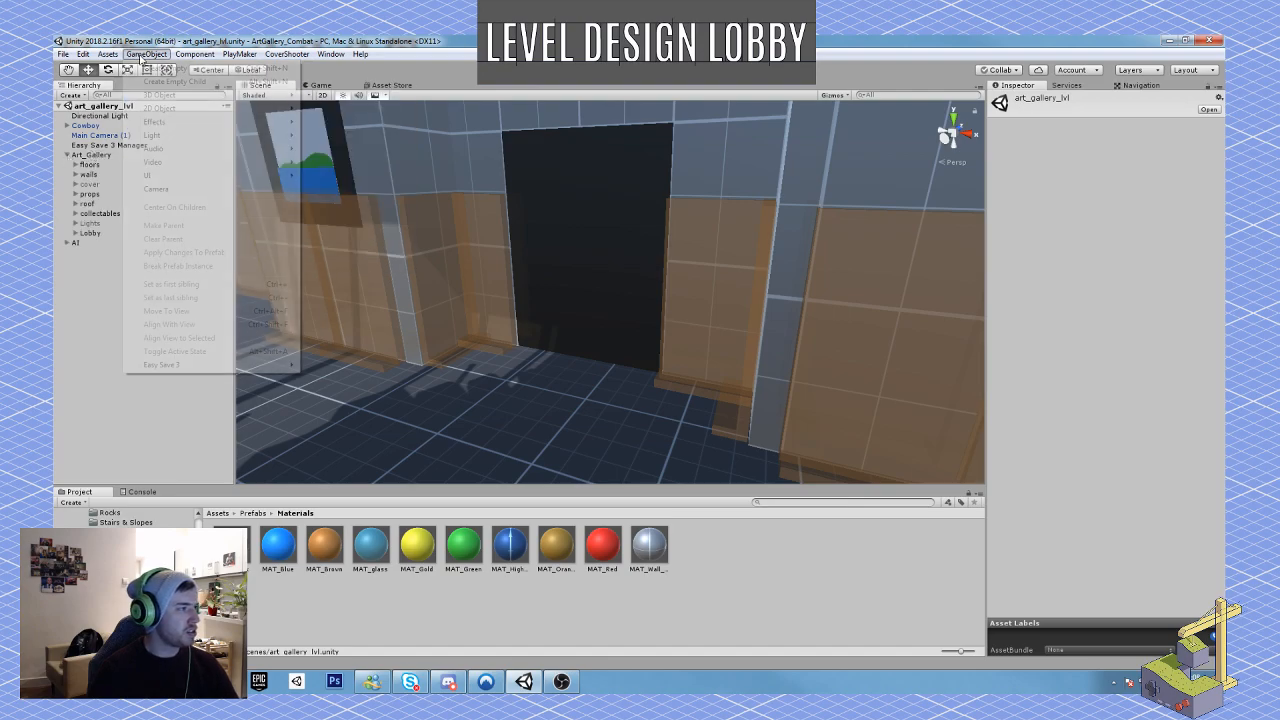
left_click(180, 68)
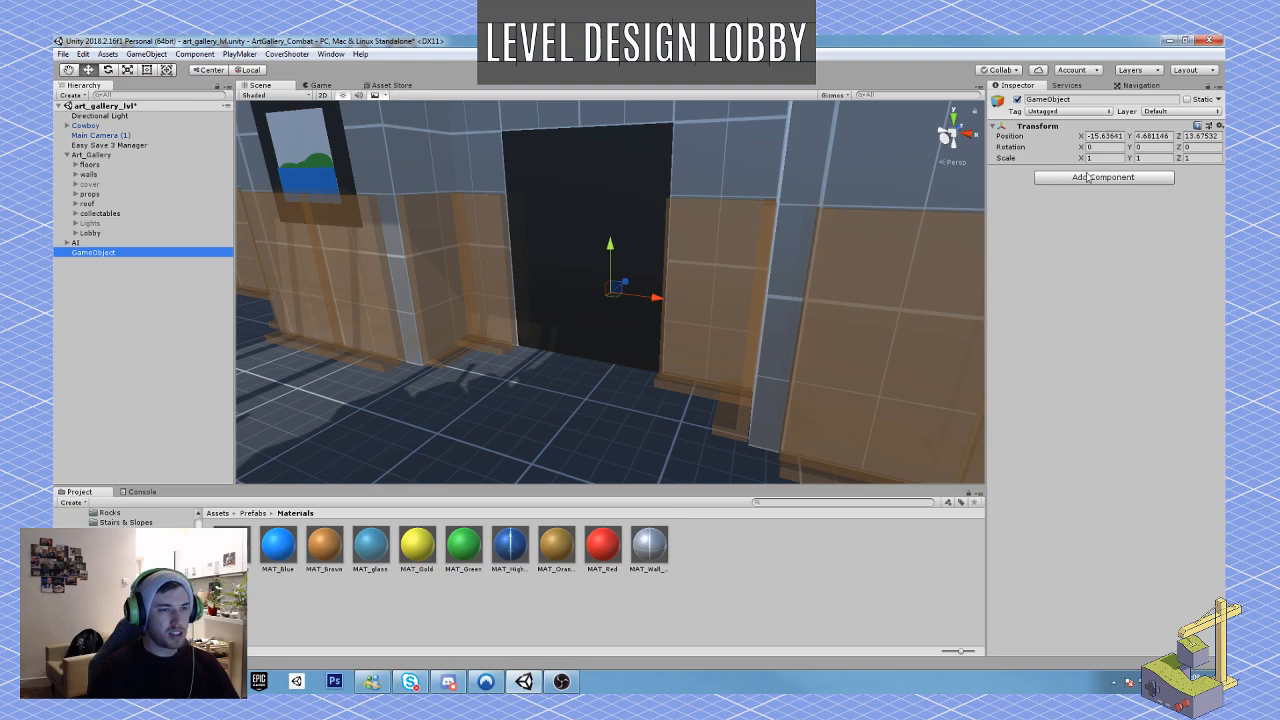
Step: Set the empty object's position to 0, 0, 0 and make it a child of Art_Gallery
left_click(1104, 136)
type("0")
key("Tab")
type("0")
key("Tab")
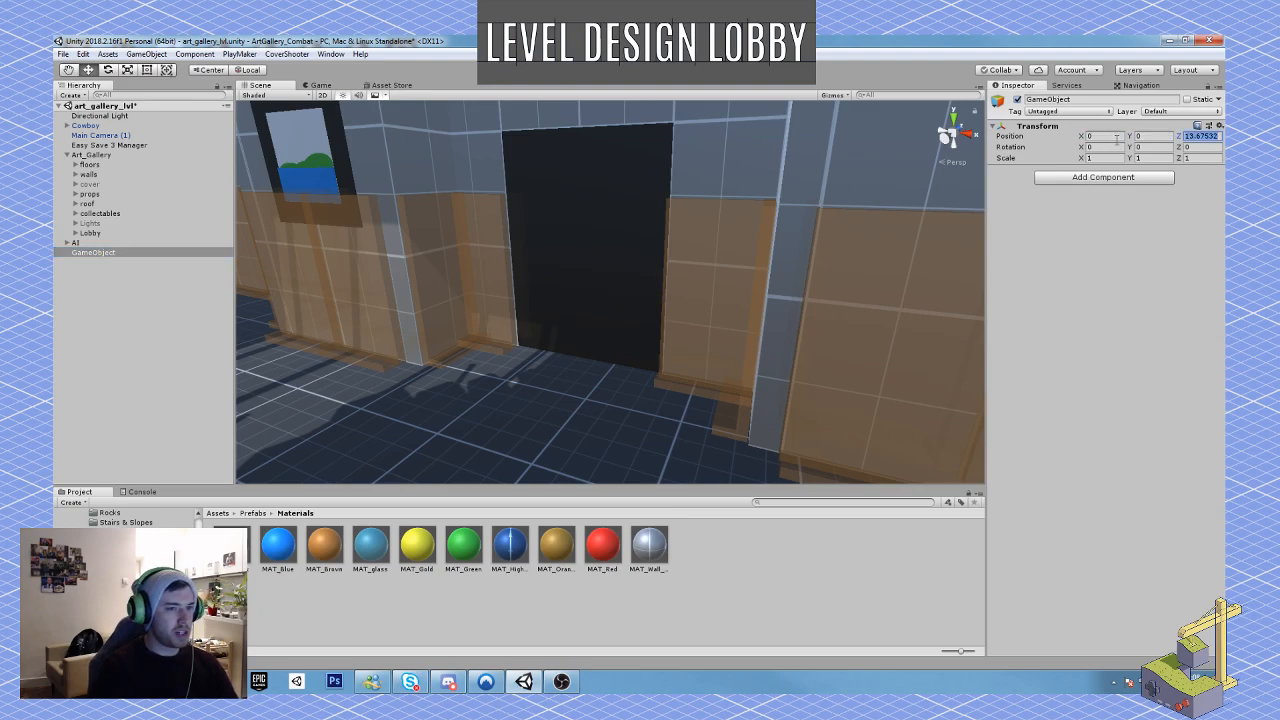
type("0")
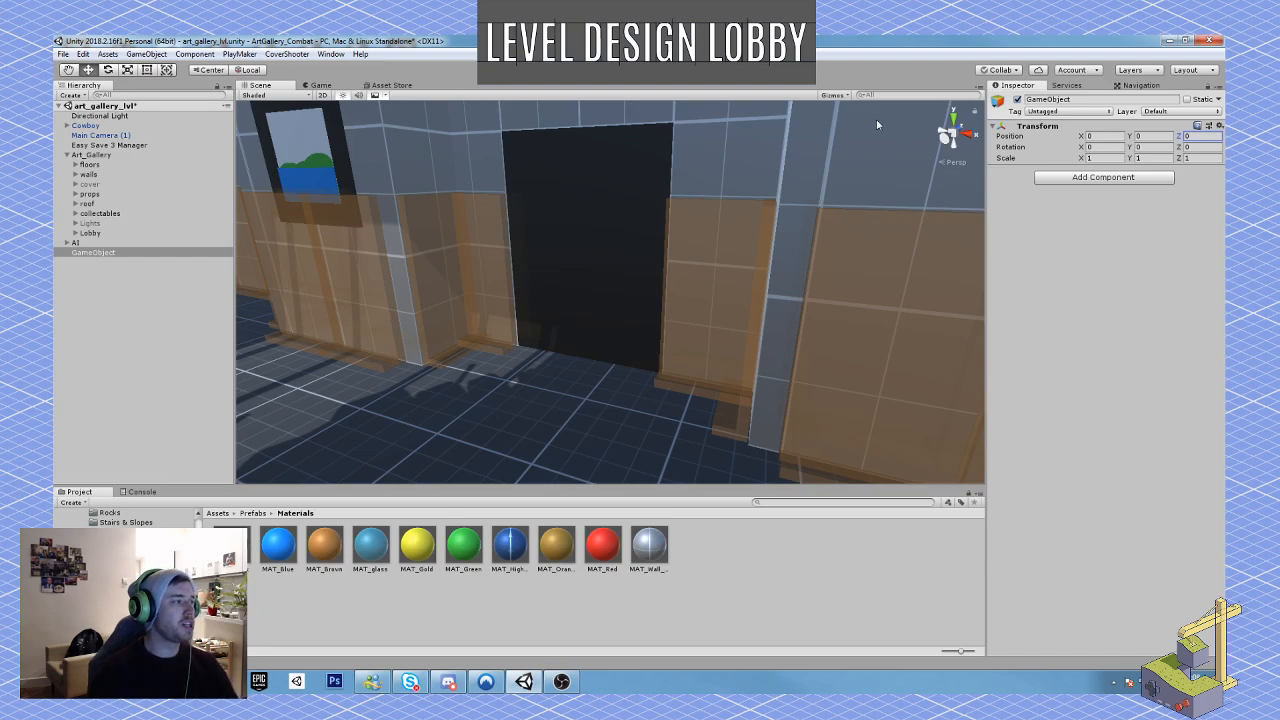
left_click_drag(91, 258, 98, 158)
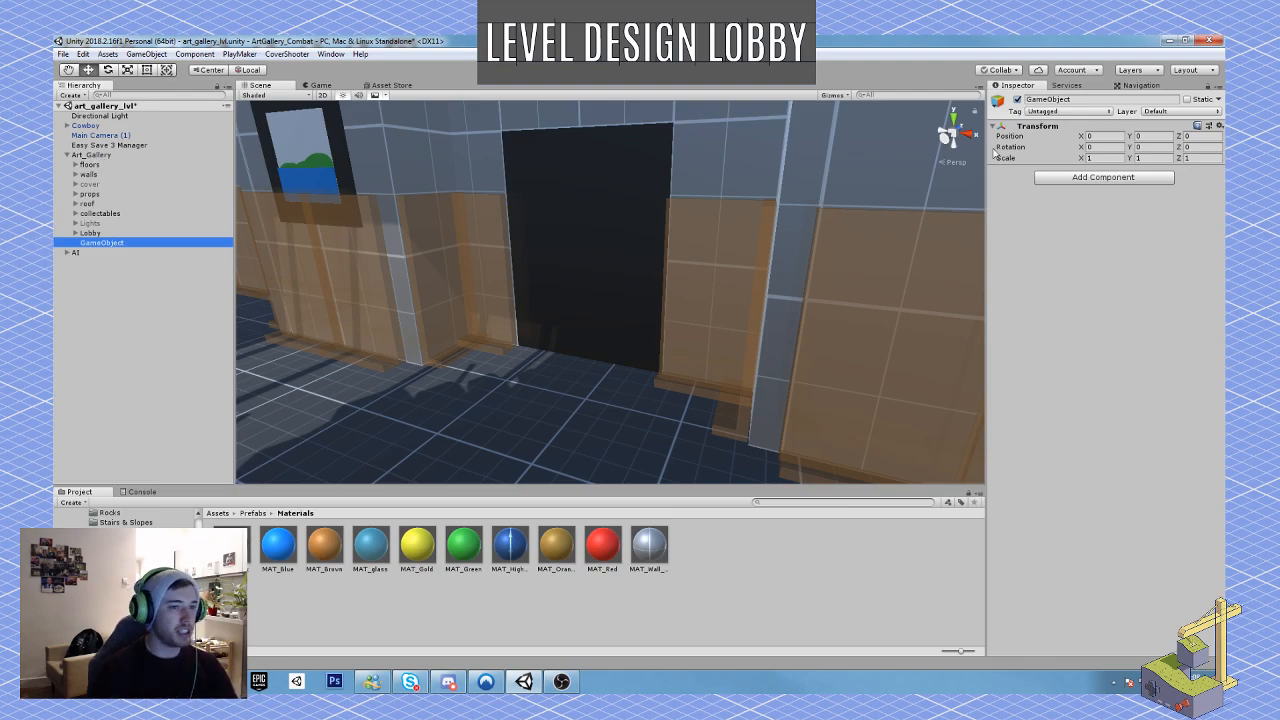
Step: Rename the empty object as Narritive_objects
left_click(1089, 99)
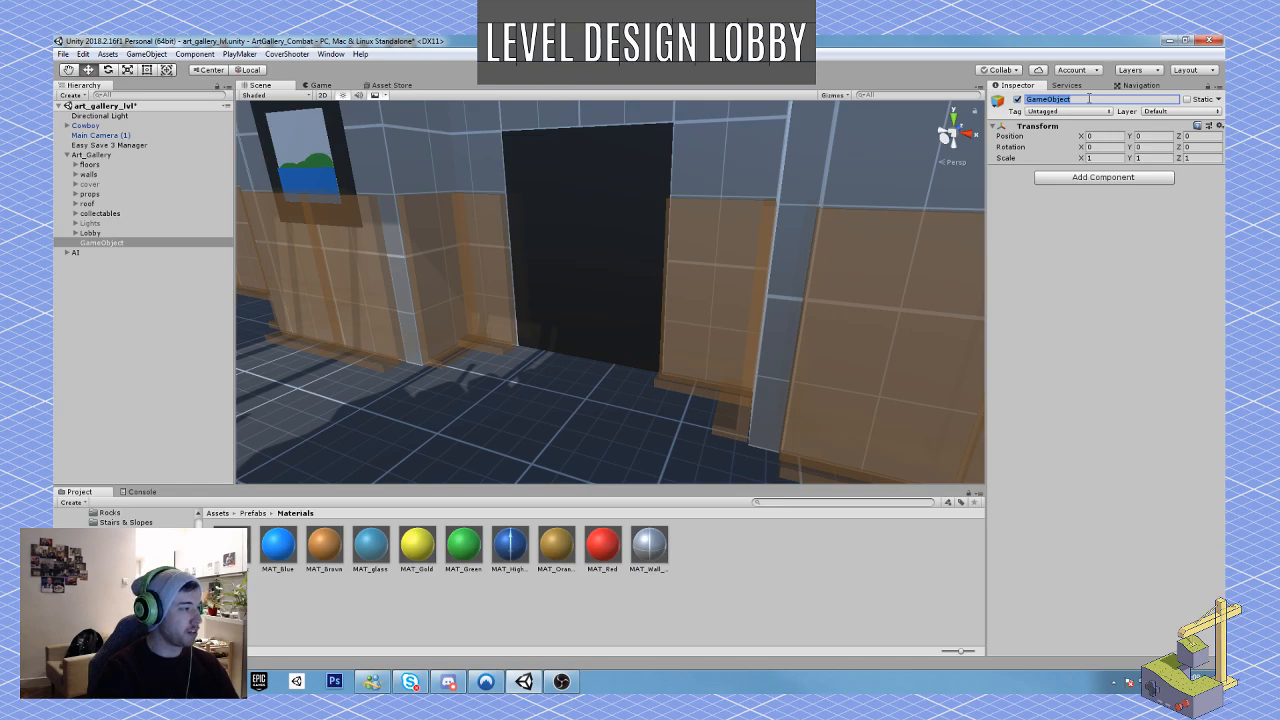
type("Na")
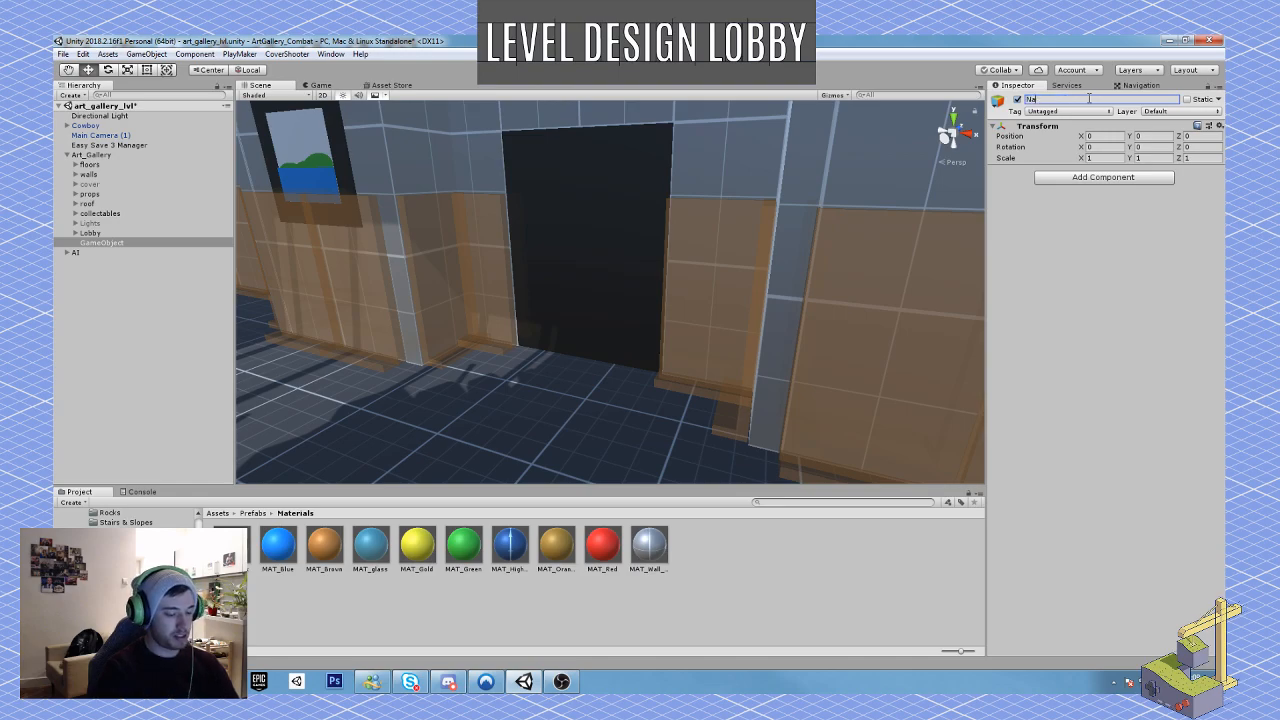
type("rrative")
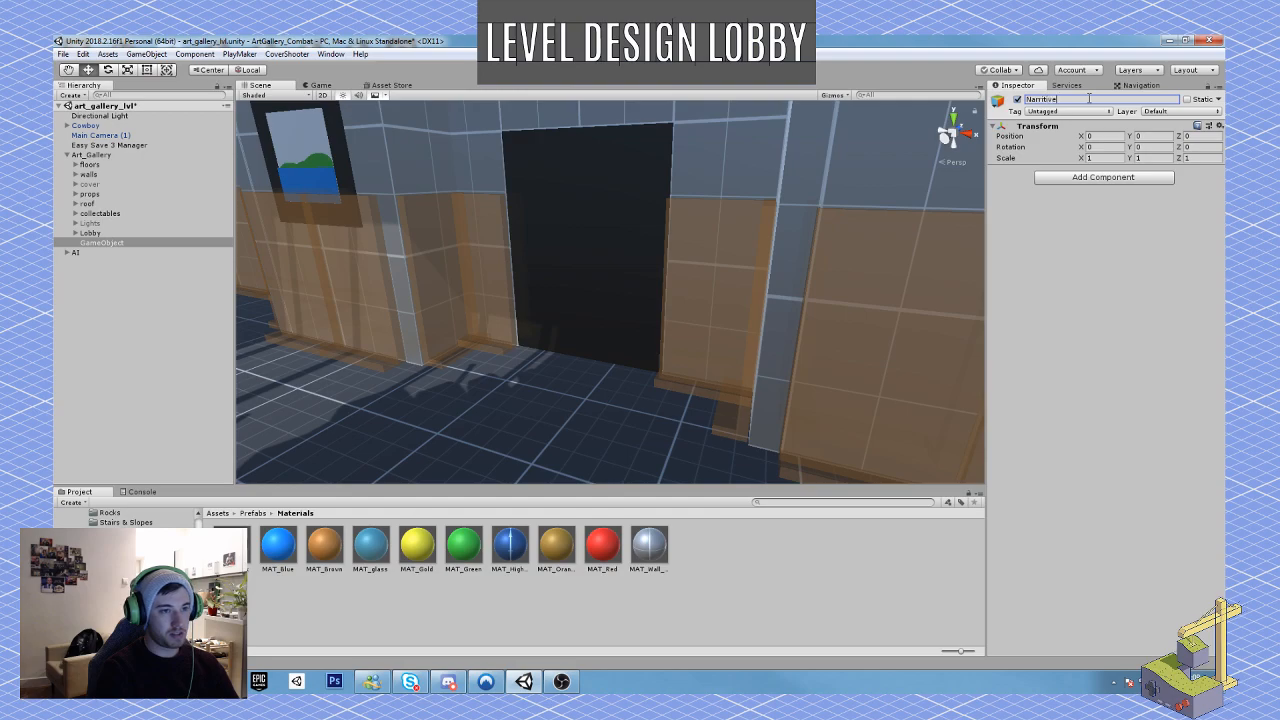
type("_objects")
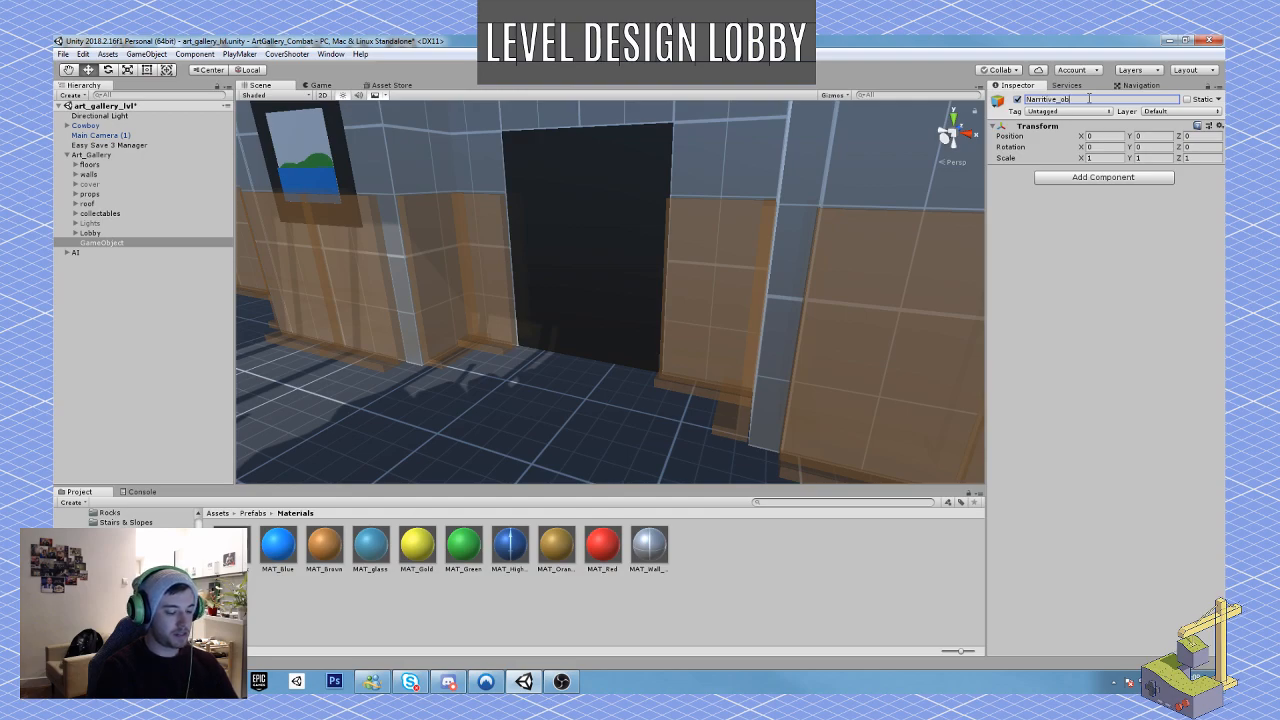
key("Return")
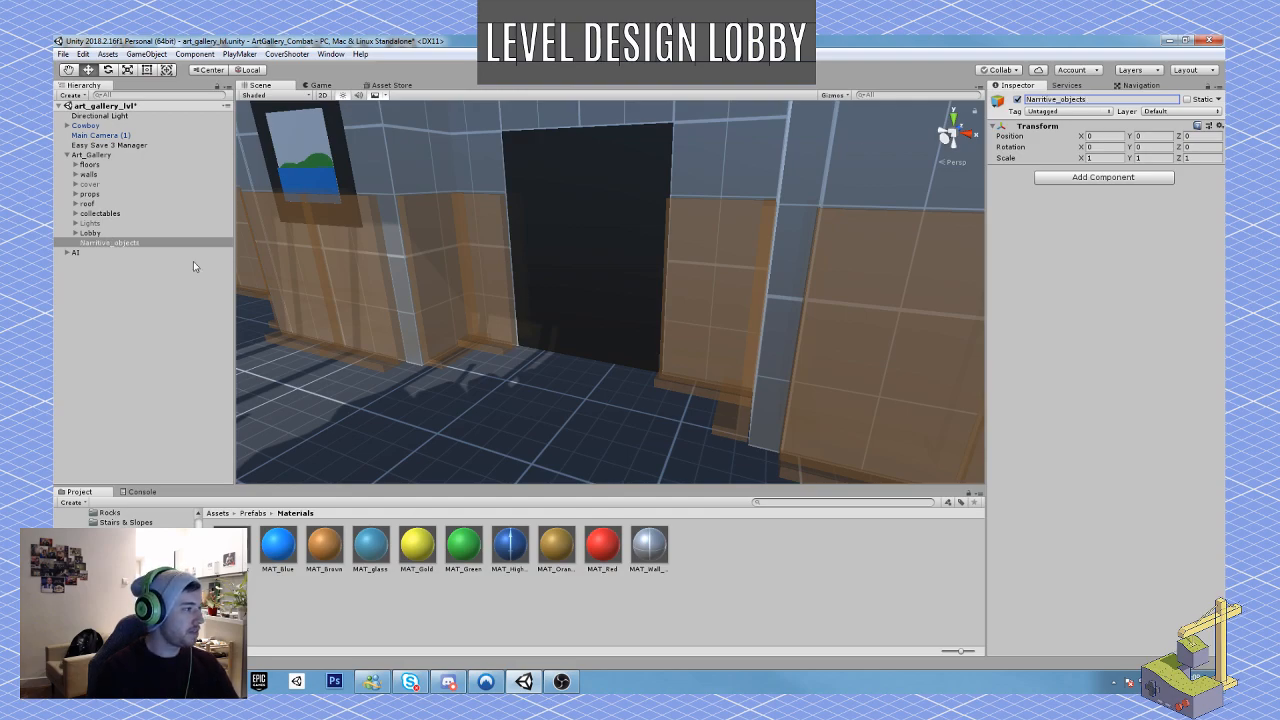
Step: Add a cylinder in front of the black doorway, nested under Narritive_objects, with the MAT_Red material
left_click(108, 243)
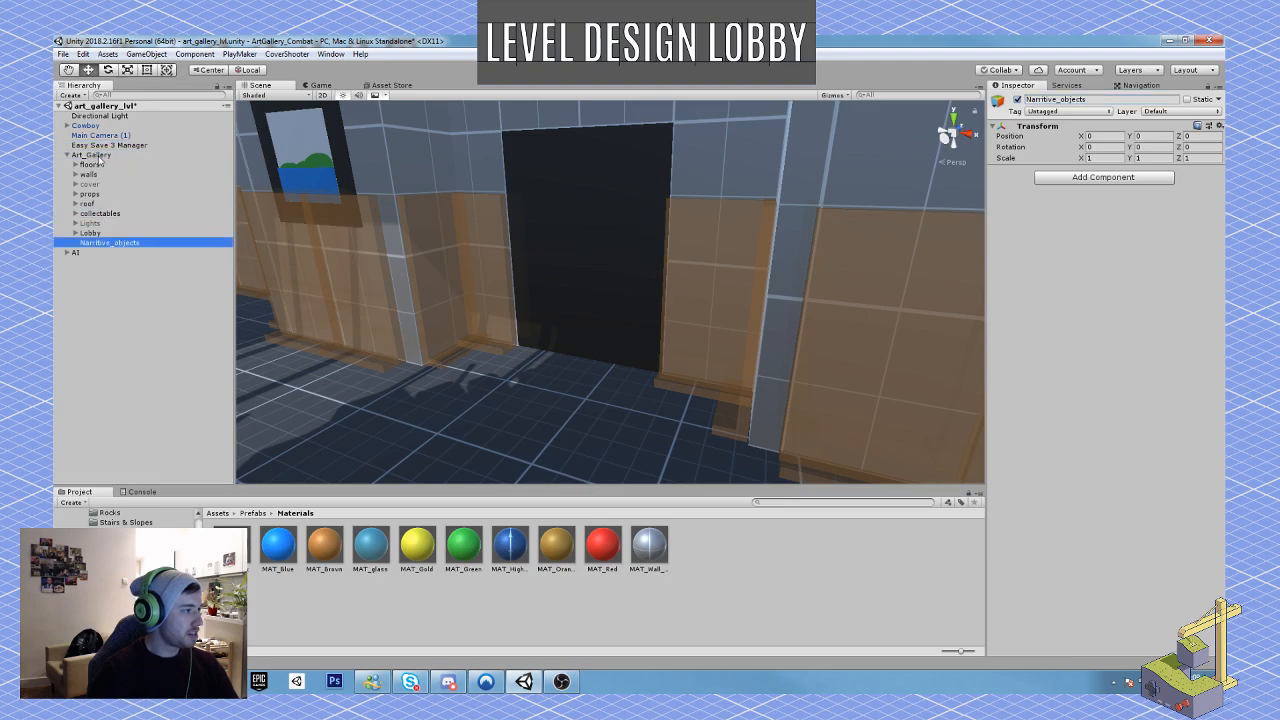
left_click(146, 54)
mouse_move(257, 97)
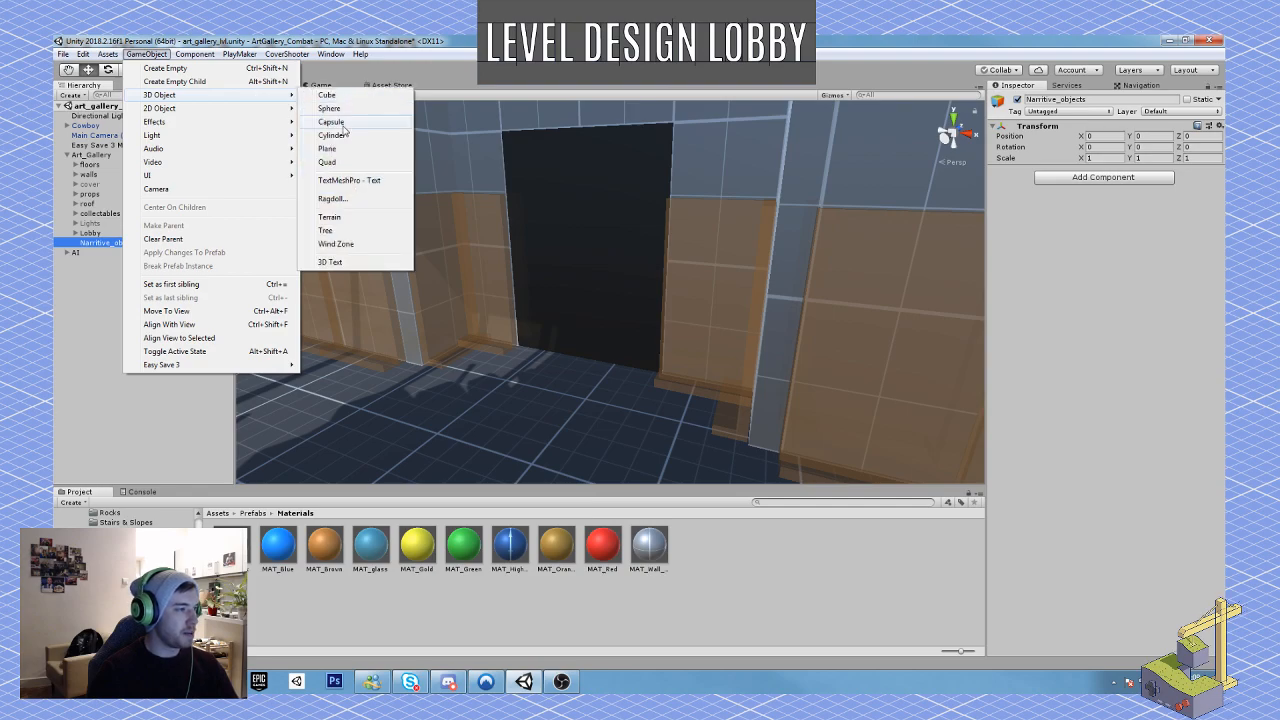
left_click(333, 135)
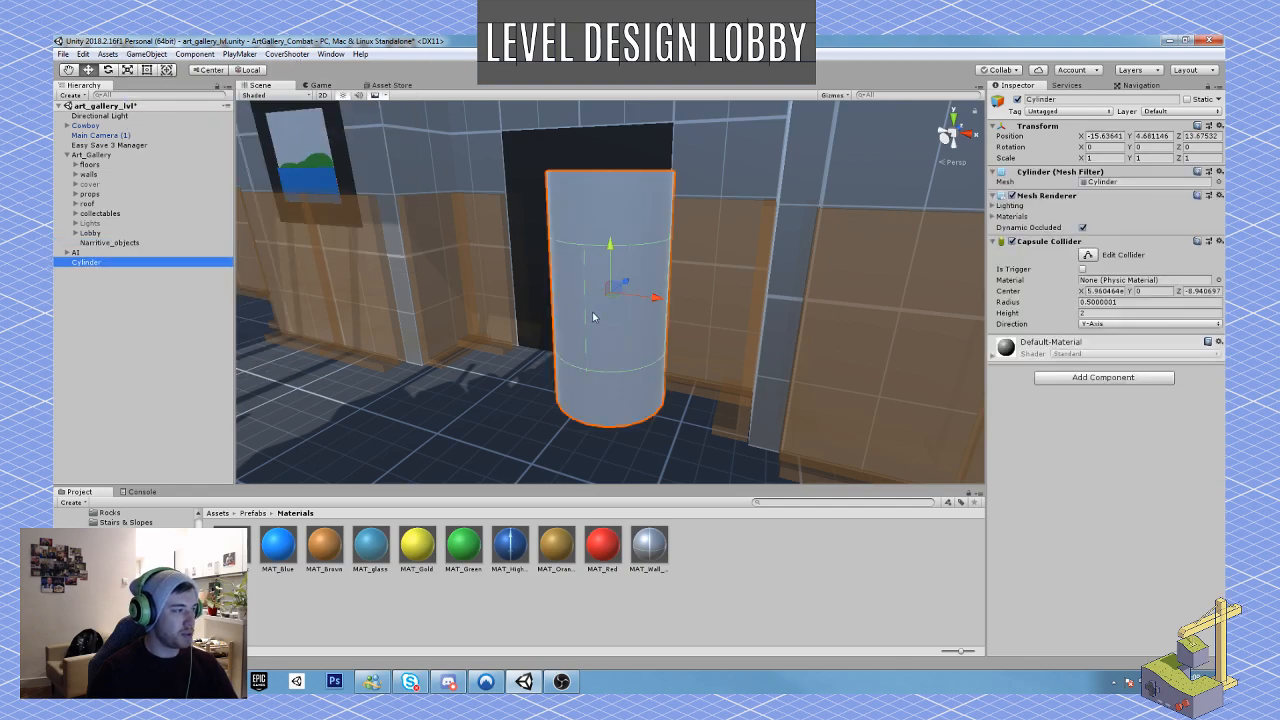
left_click_drag(102, 264, 111, 246)
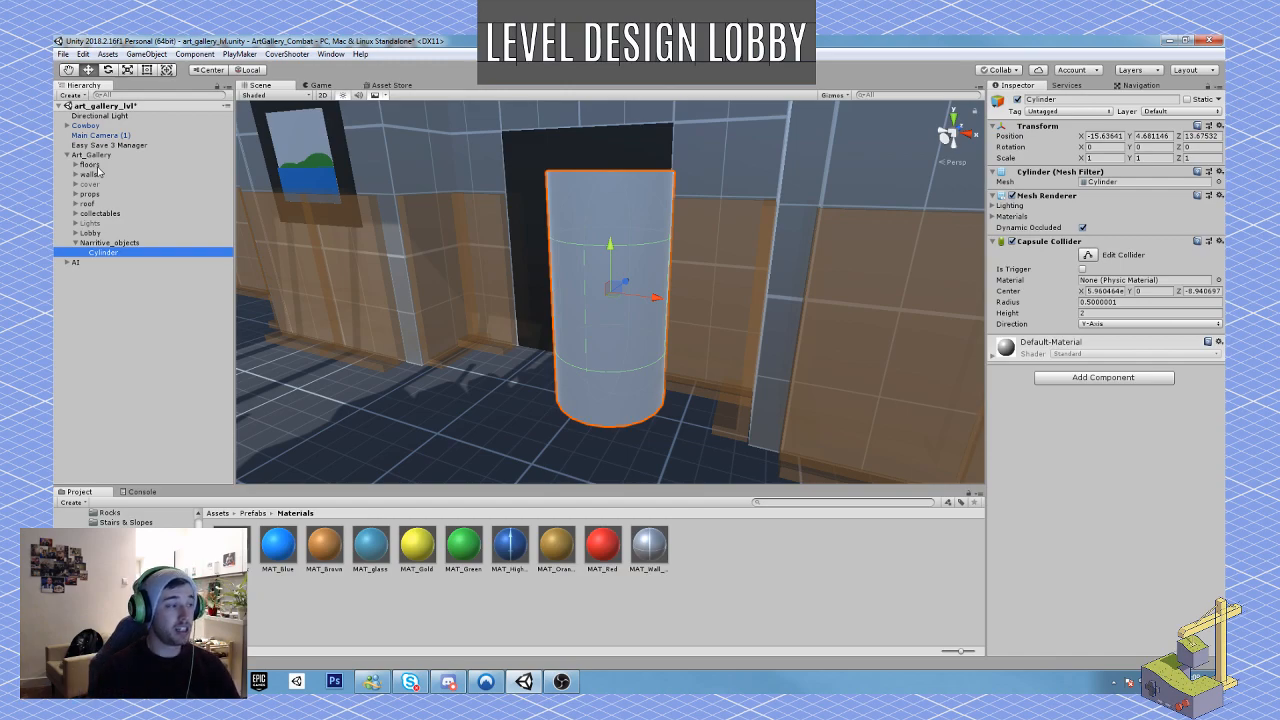
left_click_drag(603, 545, 604, 388)
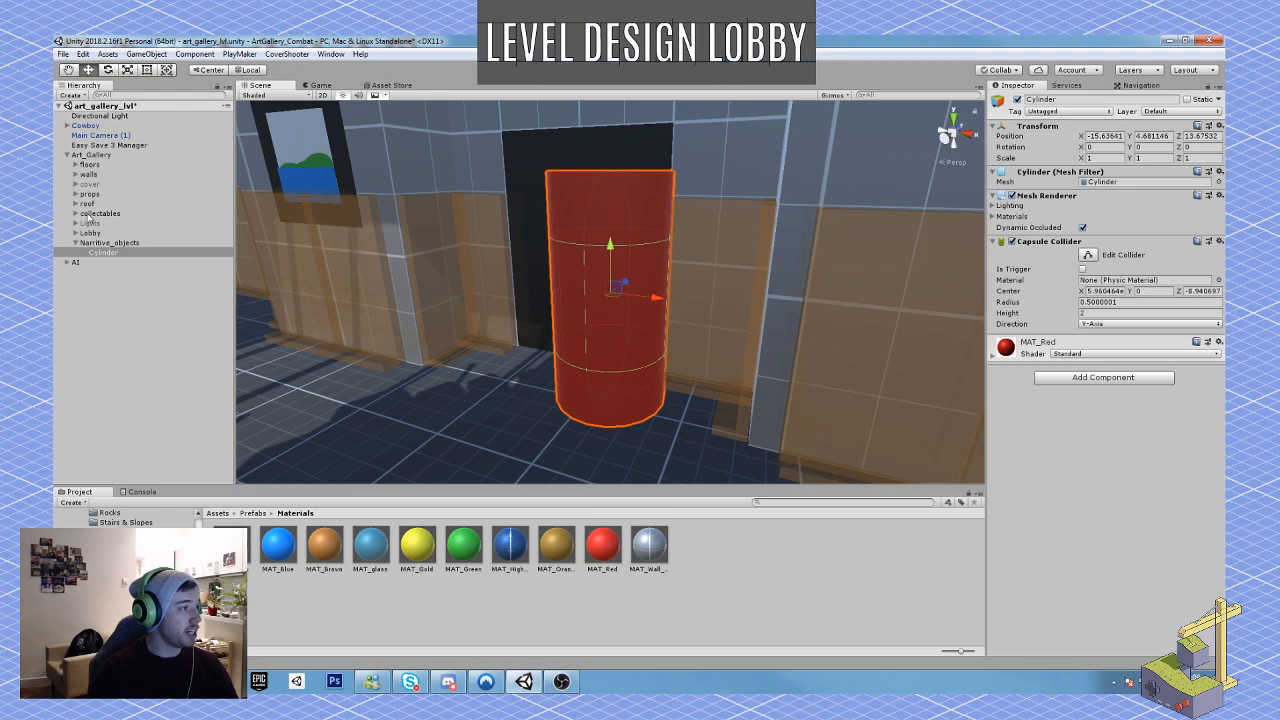
Step: Check the floors, walls and roof groups inside Art_Gallery, ending with the cylinder selected
left_click(76, 164)
left_click(76, 164)
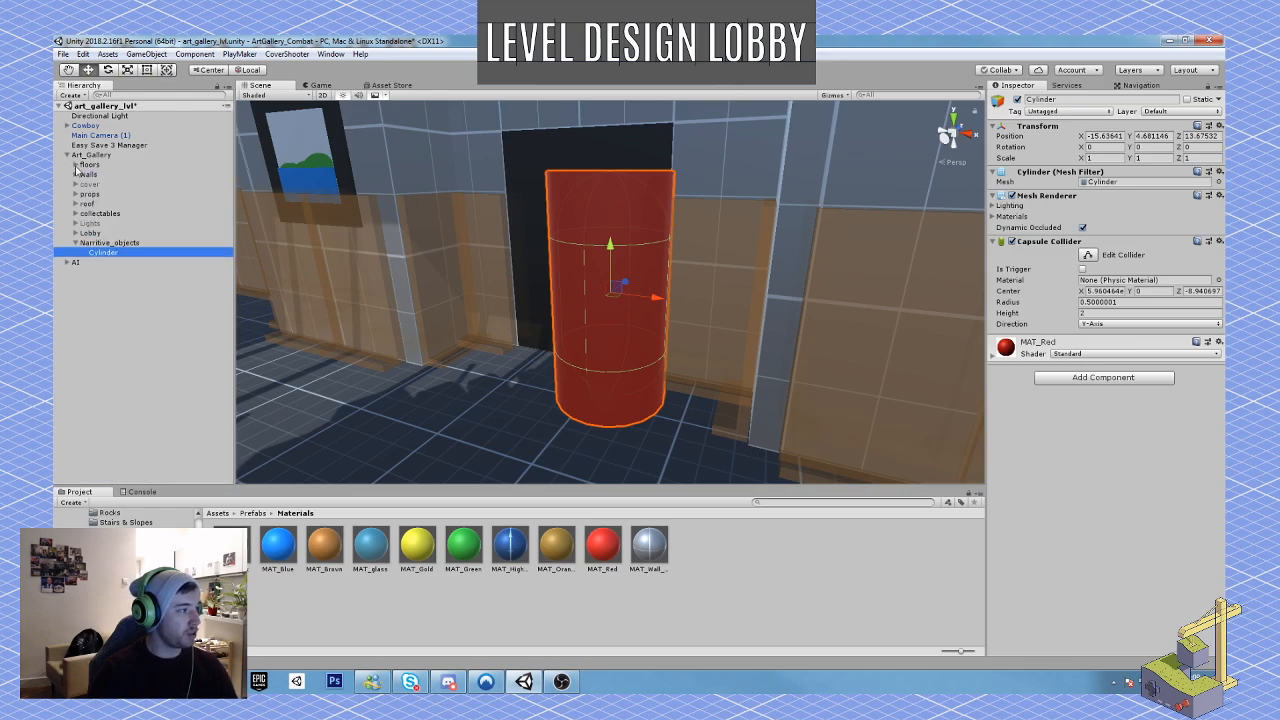
left_click(89, 175)
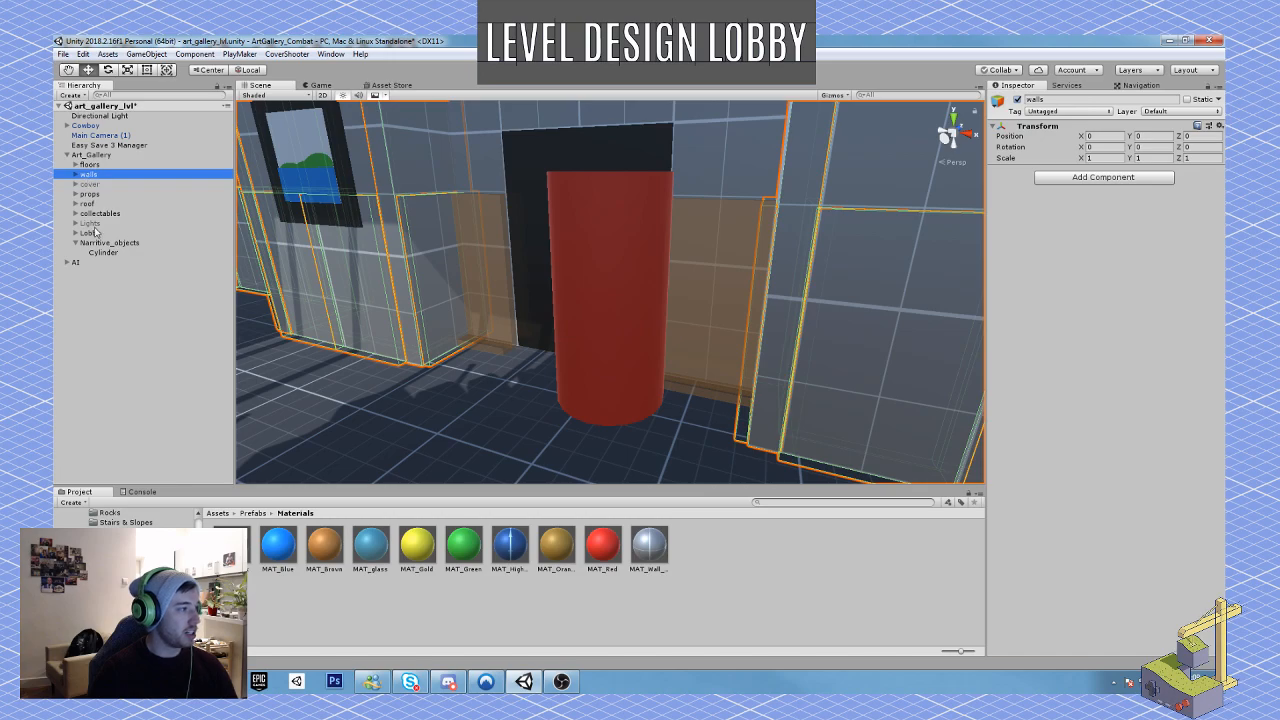
left_click(95, 204)
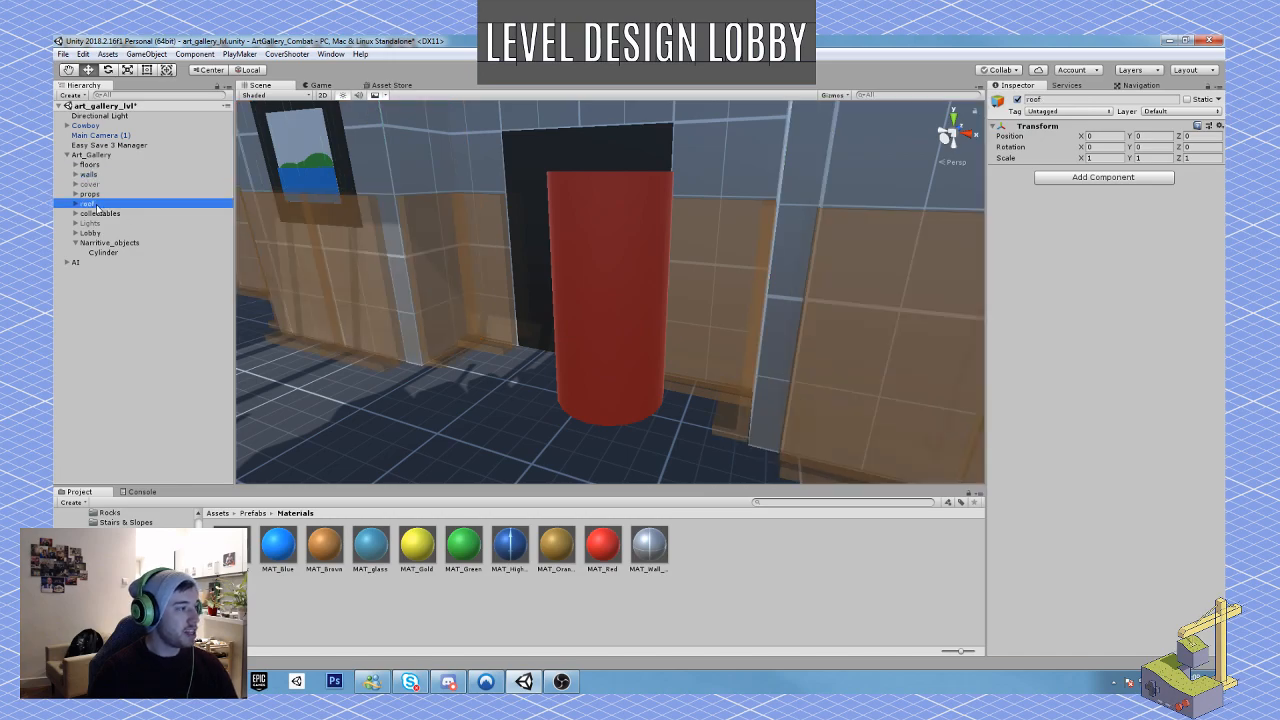
left_click(109, 242)
left_click(103, 252)
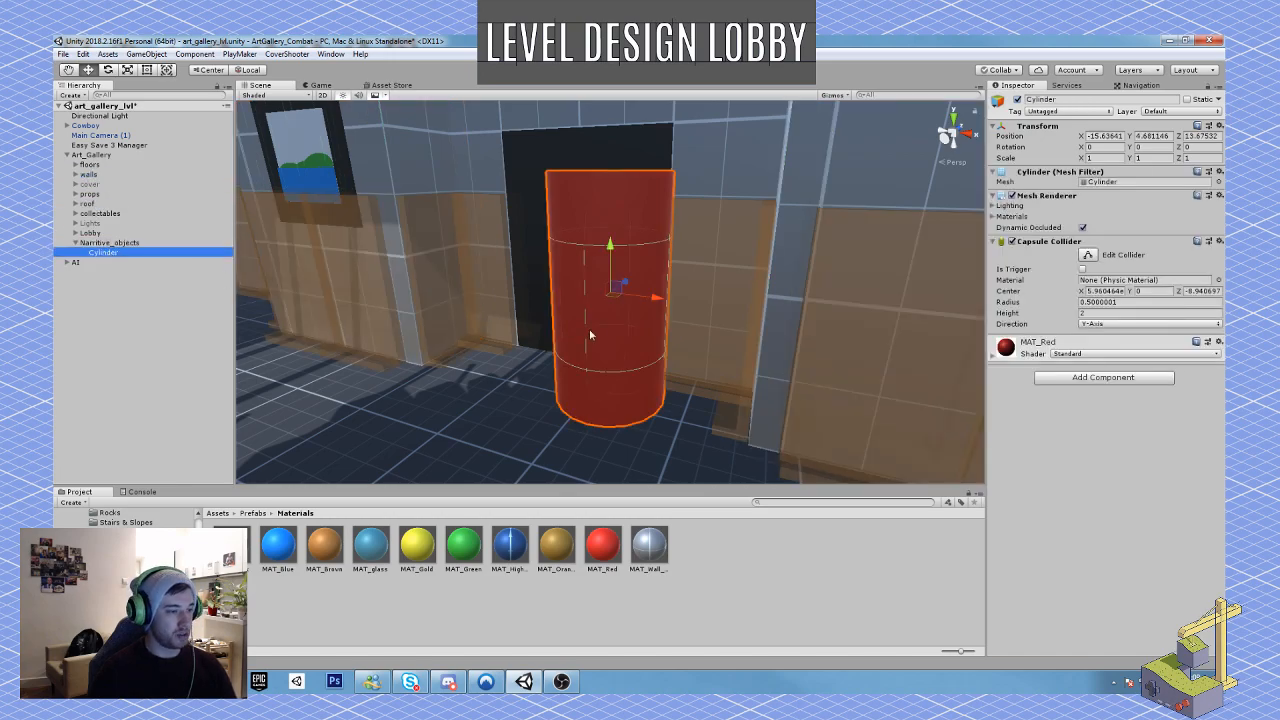
Step: Flatten the red cylinder to a Y scale of about 0.027 and place it on the floor at the foot of the black doorway
right_click_drag(589, 331, 586, 329)
key("r")
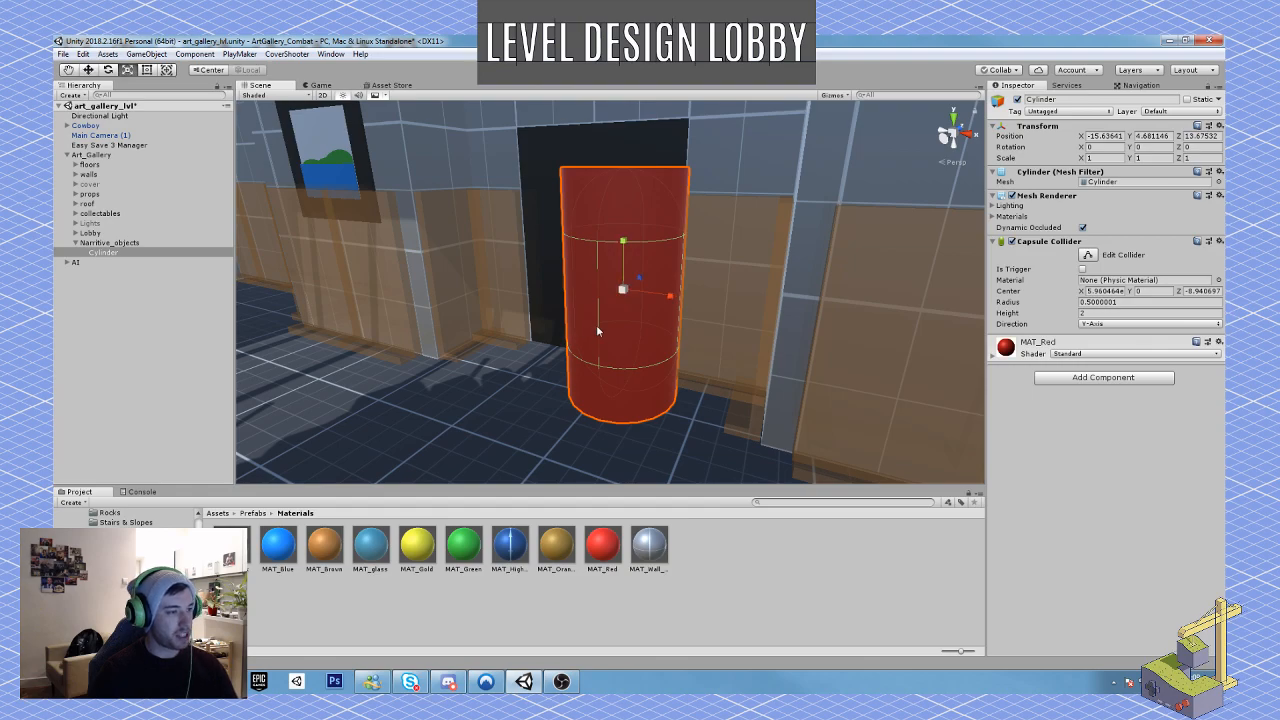
left_click_drag(623, 240, 620, 372)
key("w")
key("e")
right_click_drag(686, 449, 671, 513)
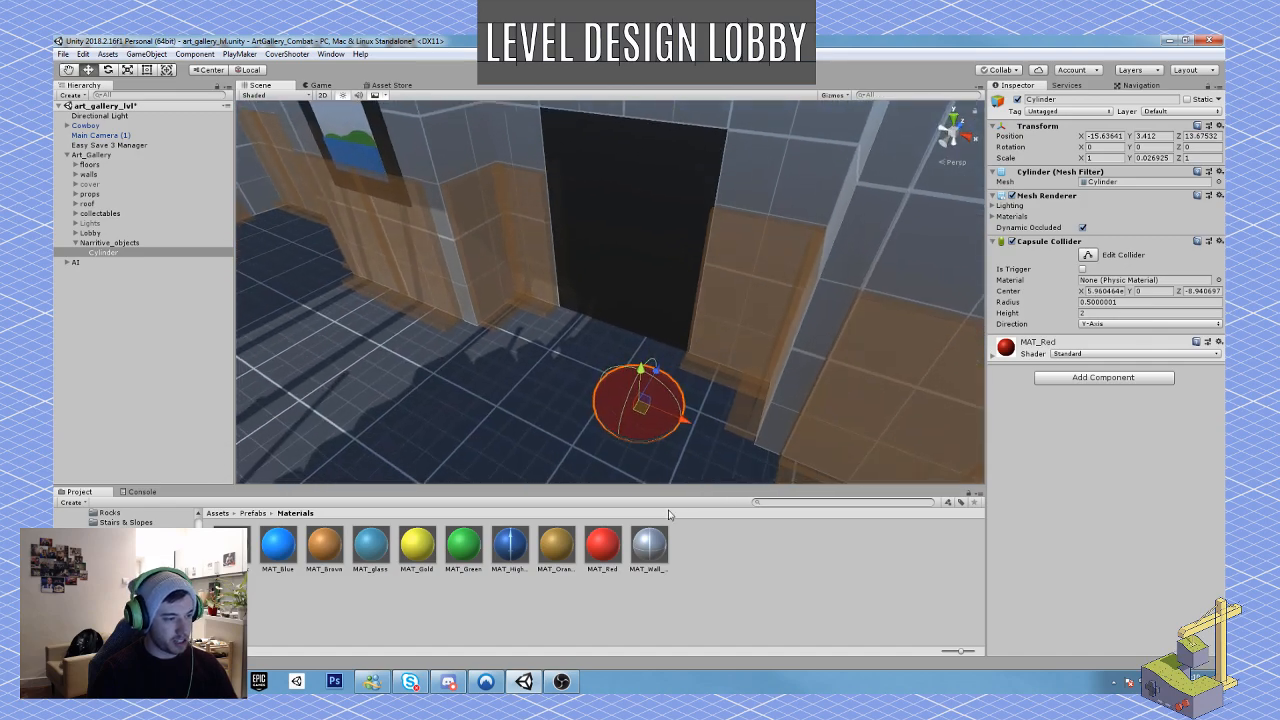
left_click_drag(646, 415, 662, 346)
scroll(686, 378, "up", 5)
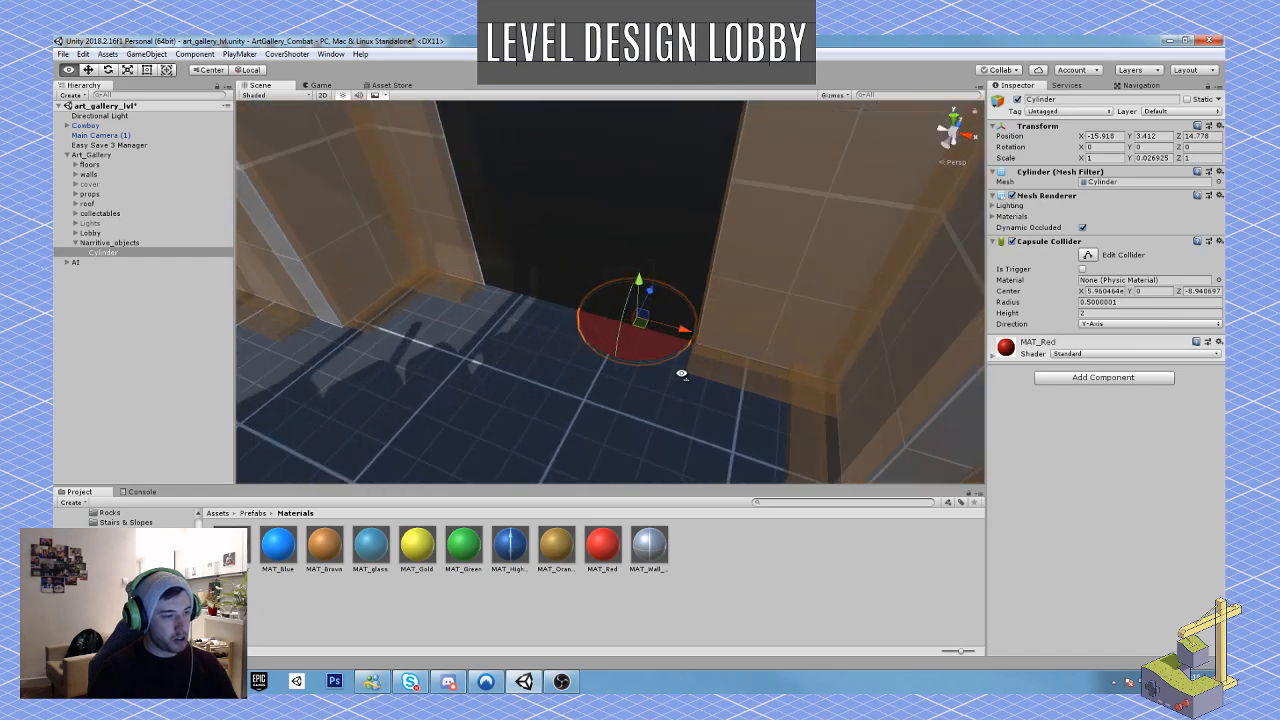
Step: Duplicate the red disc, scale the copy to about 0.76 in X and 0.99 in Z, and overlap it beside the original as a pool
key("ctrl+d")
left_click_drag(649, 340, 573, 302)
key("r")
key("a")
mouse_move(627, 357)
right_mouse_down()
mouse_move(663, 360)
mouse_move(651, 360)
mouse_move(712, 297)
mouse_move(320, 380)
mouse_move(413, 356)
mouse_move(458, 326)
right_mouse_up()
key("s")
left_click(591, 442)
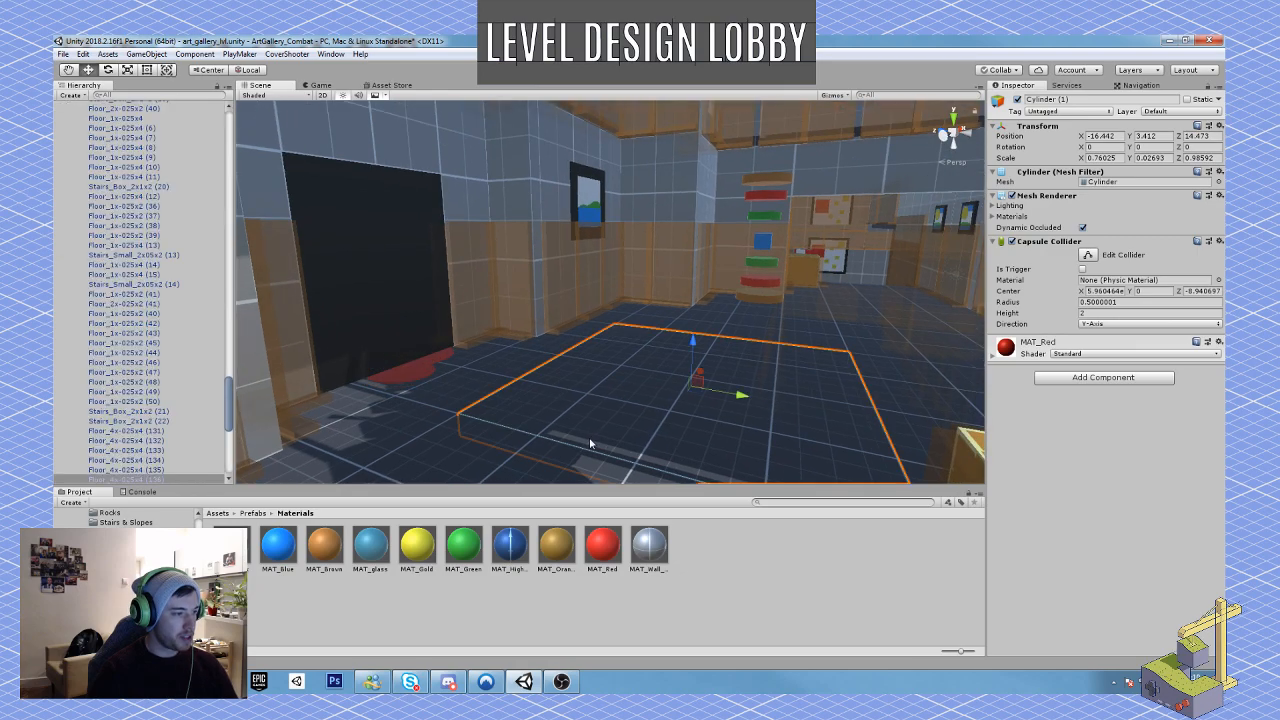
key("w")
right_click_drag(594, 358, 510, 354)
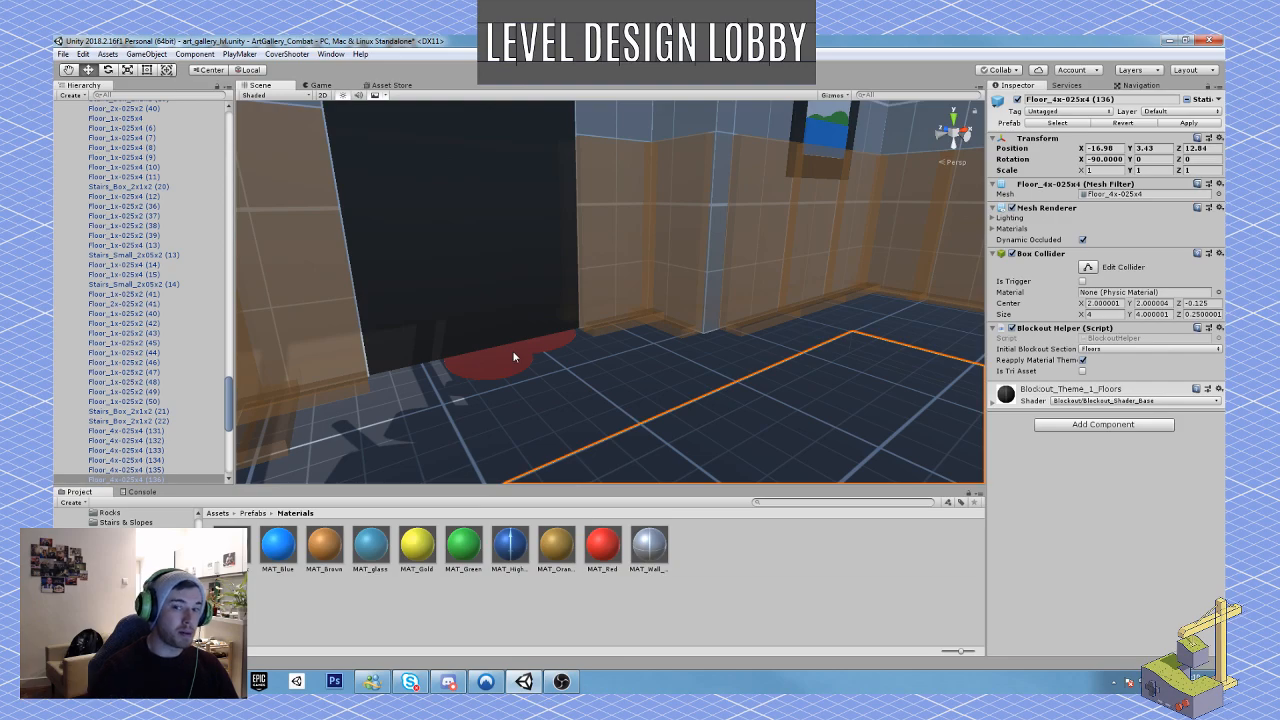
Step: Collapse the floors group and examine the lobby's black doorway, pillars and reception desk
right_click_drag(513, 357, 541, 360)
key("s")
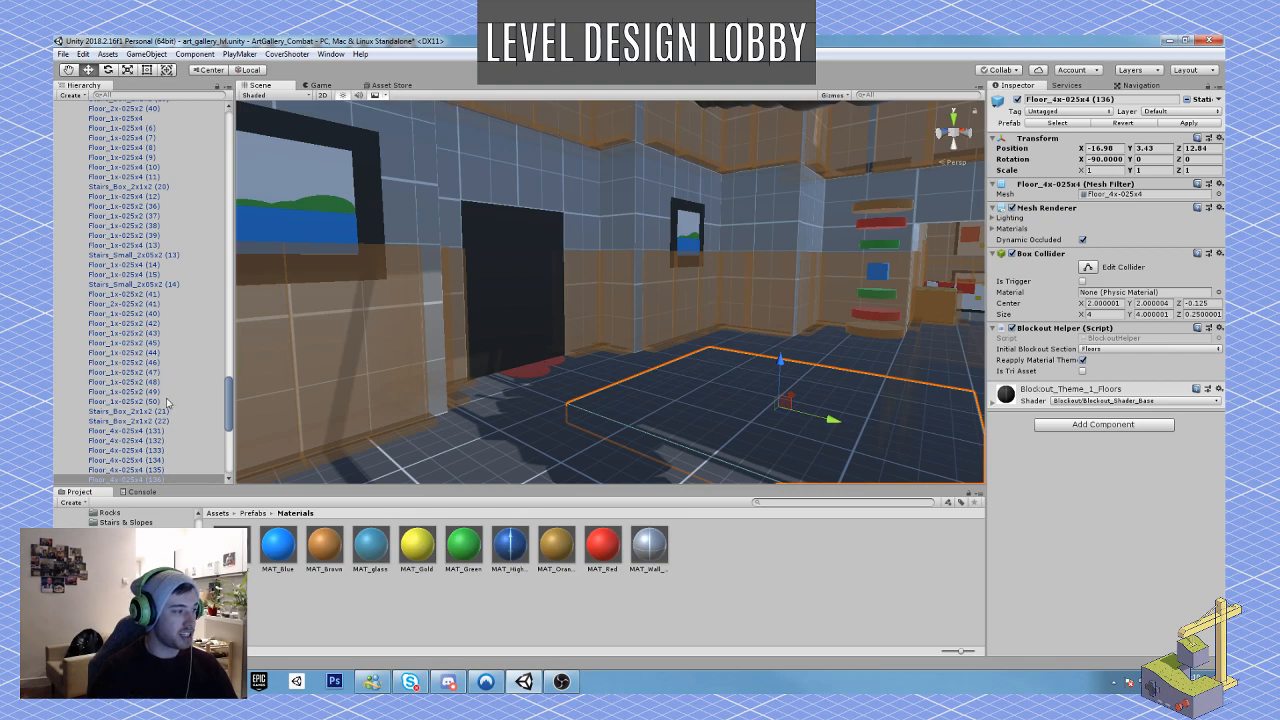
left_click_drag(228, 415, 228, 140)
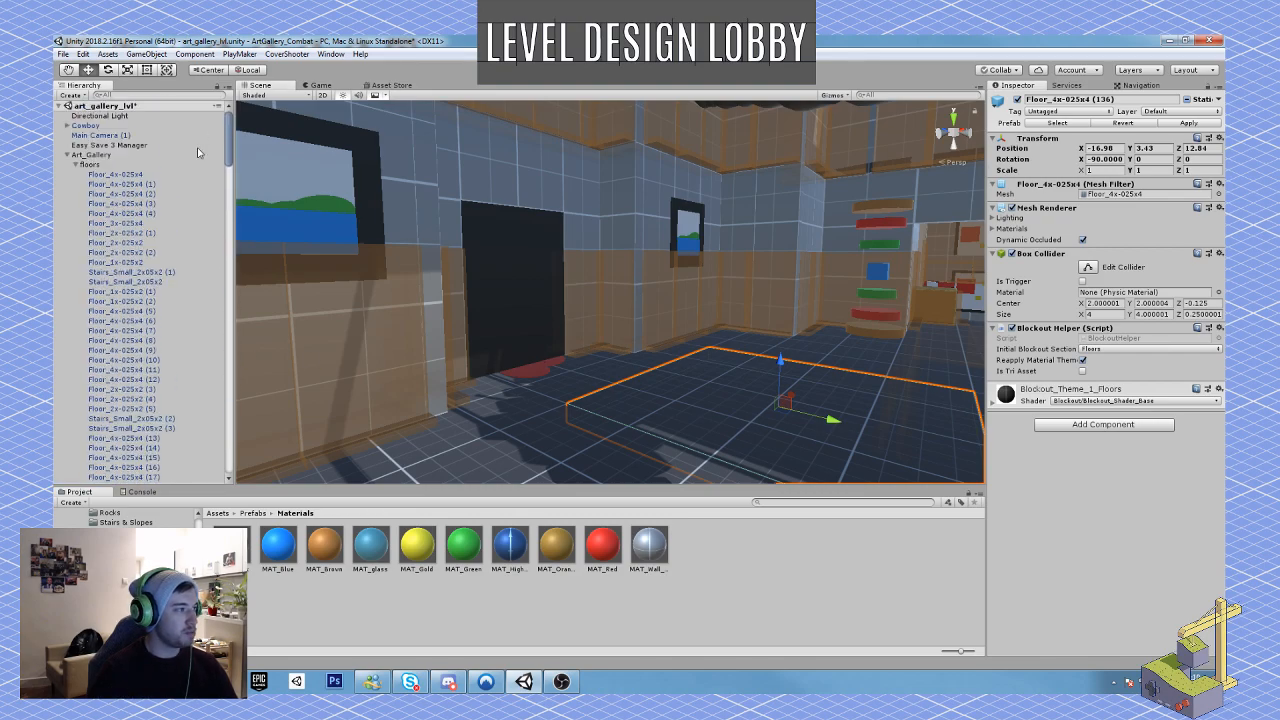
left_click(77, 167)
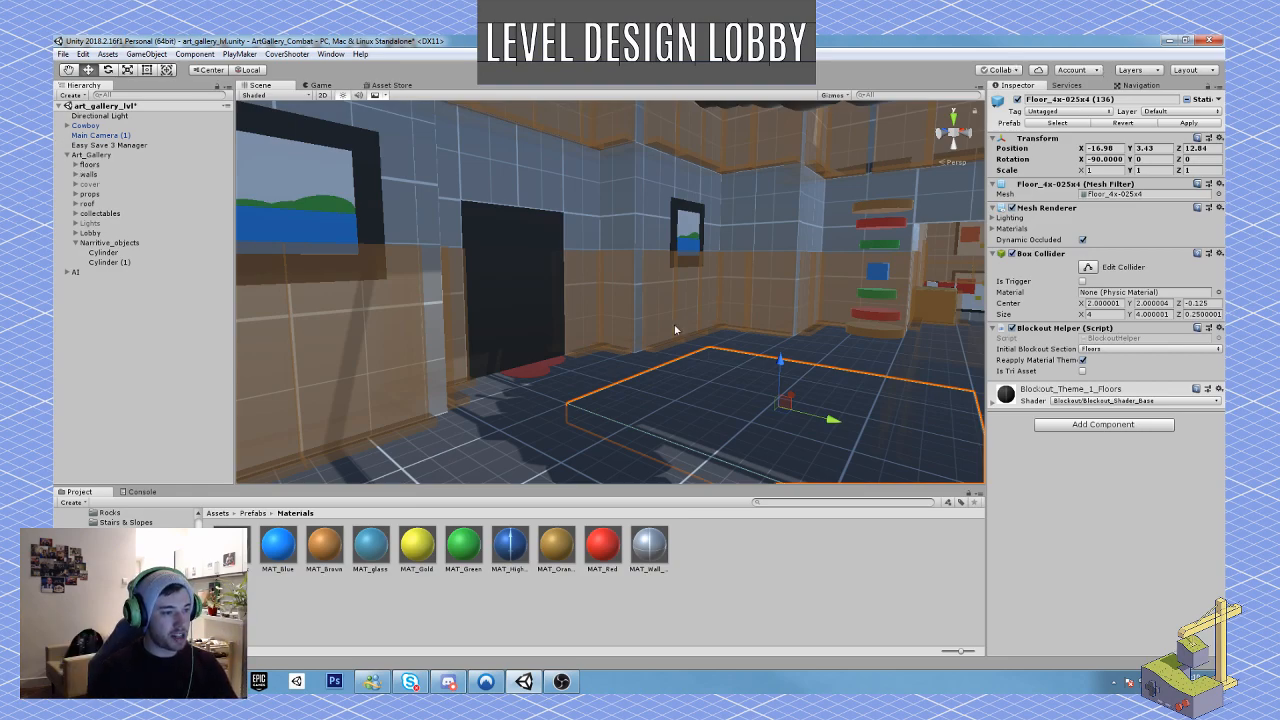
mouse_move(678, 330)
right_mouse_down()
mouse_move(860, 340)
mouse_move(672, 314)
right_mouse_up()
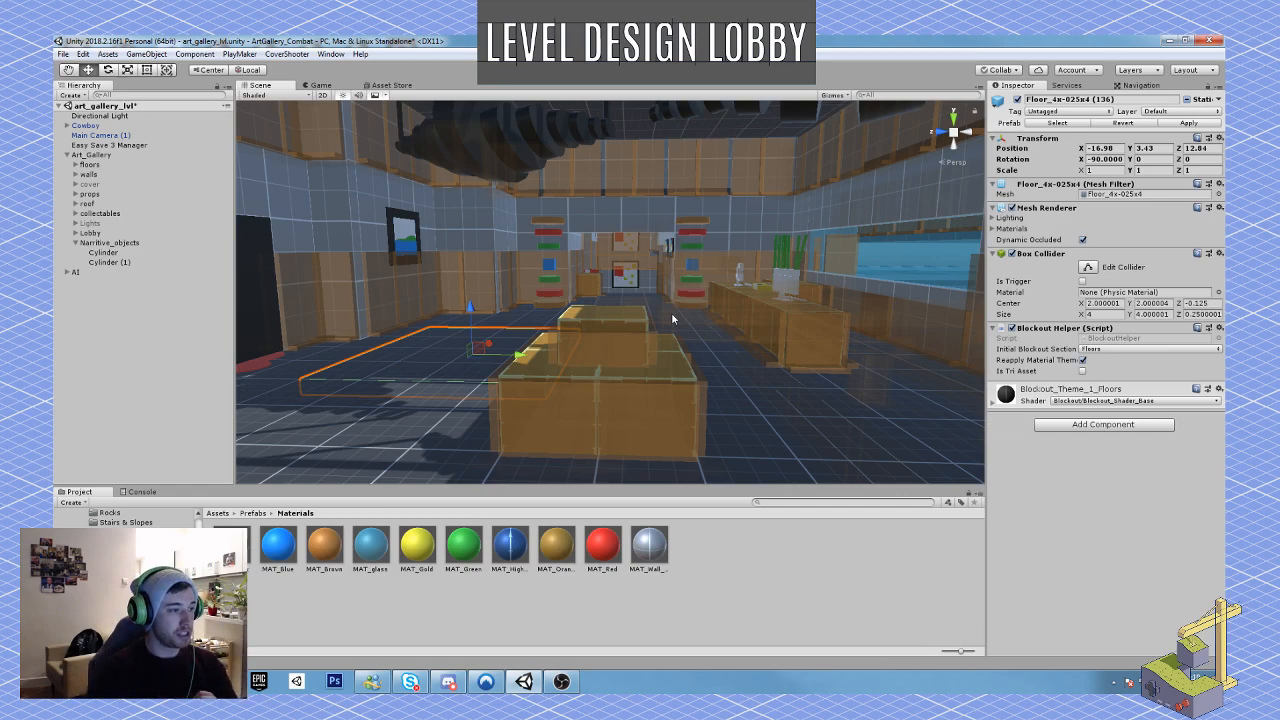
right_click_drag(672, 318, 857, 294)
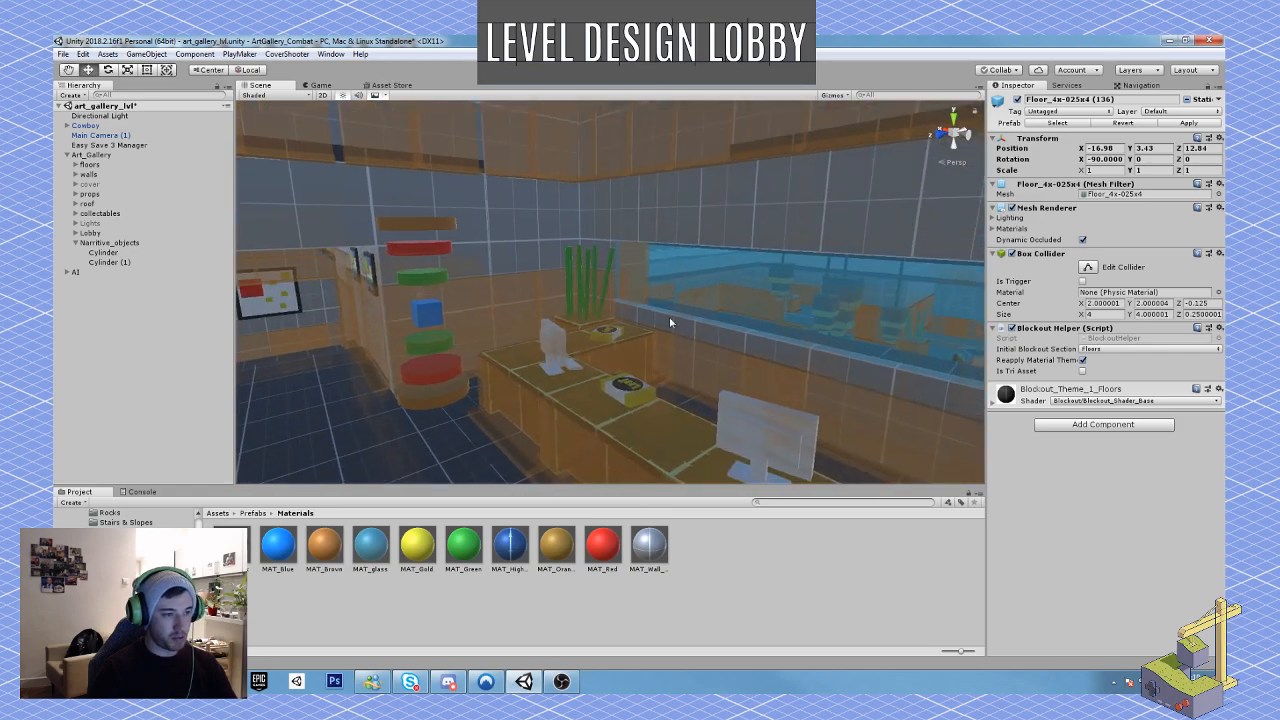
right_click_drag(669, 316, 496, 310)
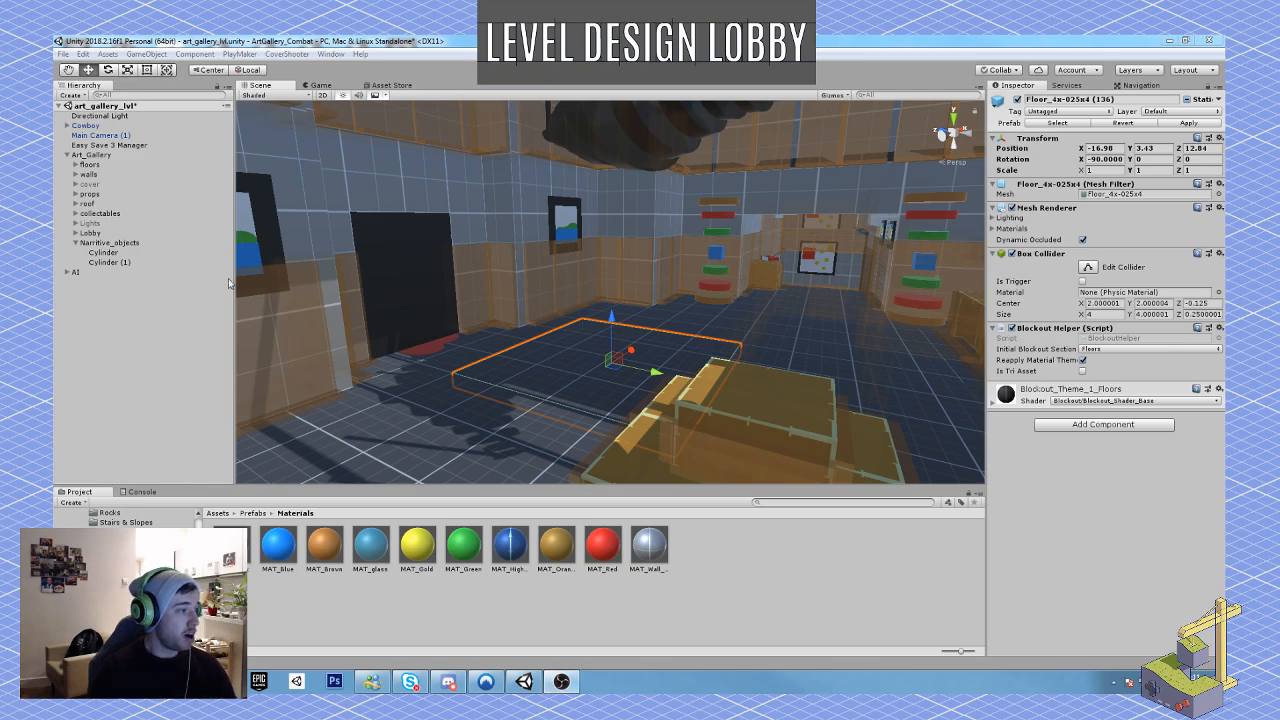
Step: Rename the first Cylinder under Narritive_objects as blood_puddle
left_click(103, 254)
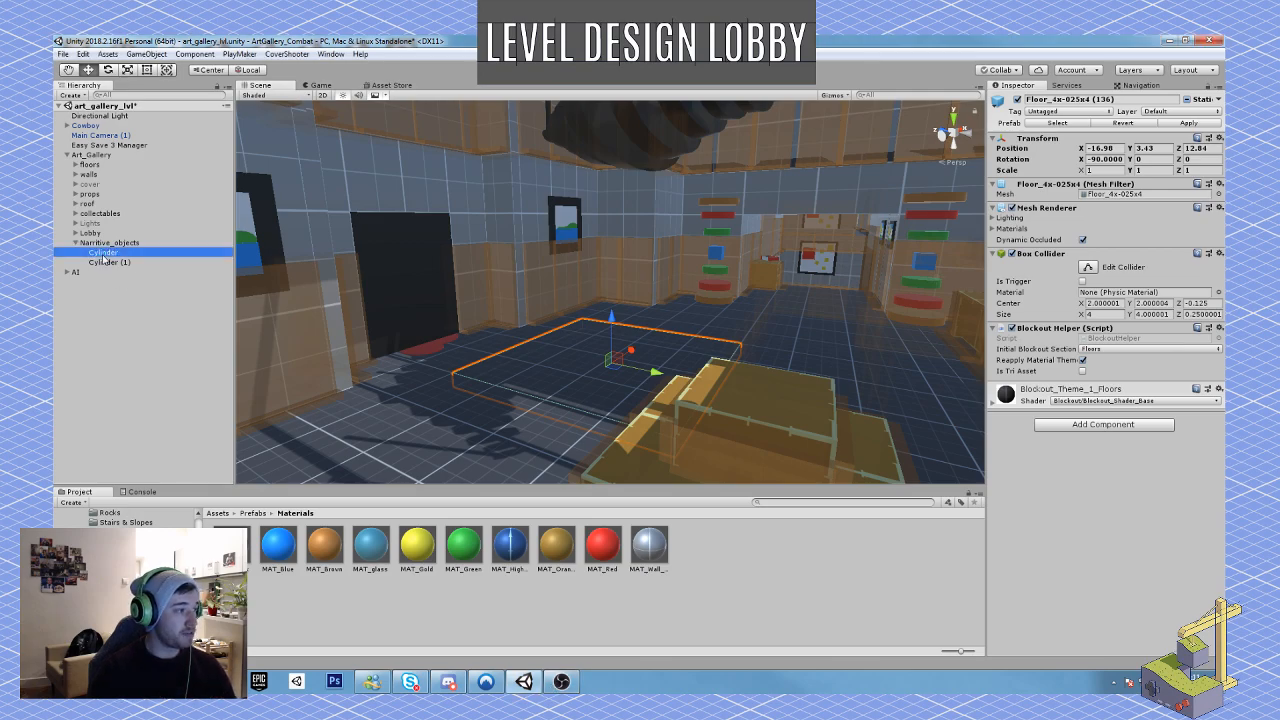
left_click(1076, 97)
type("blood")
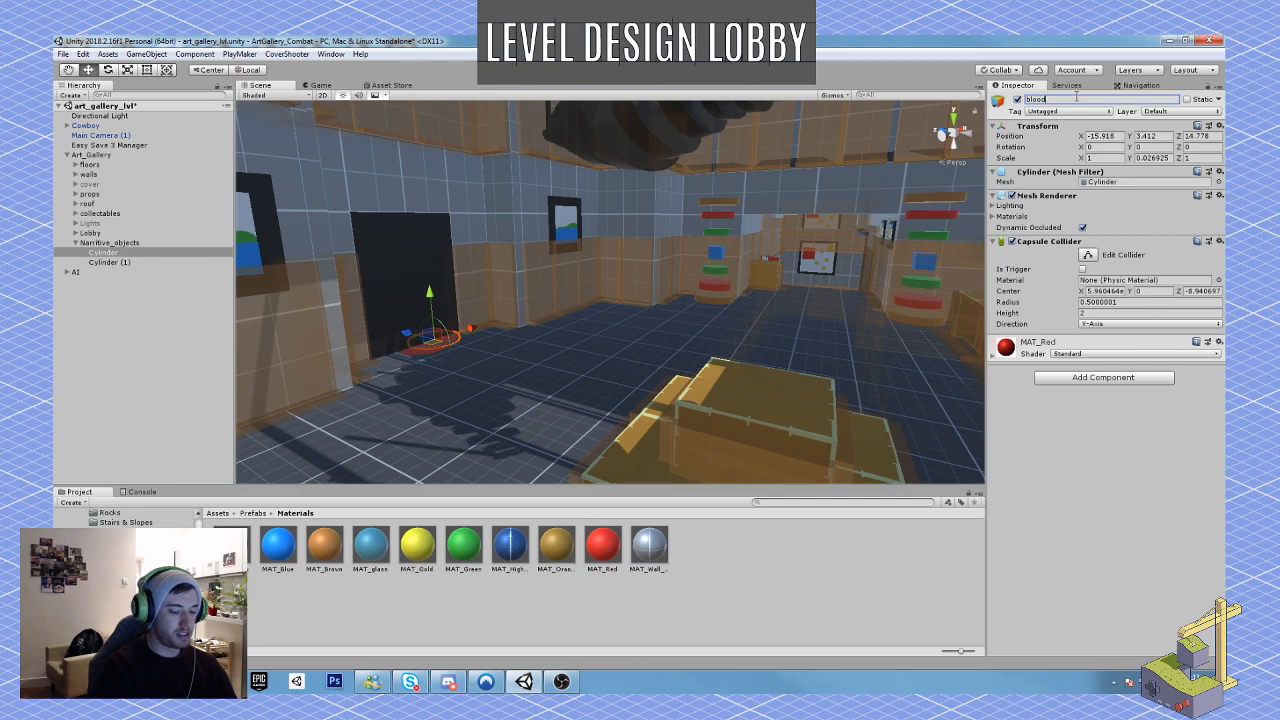
type("_puddle")
key("Return")
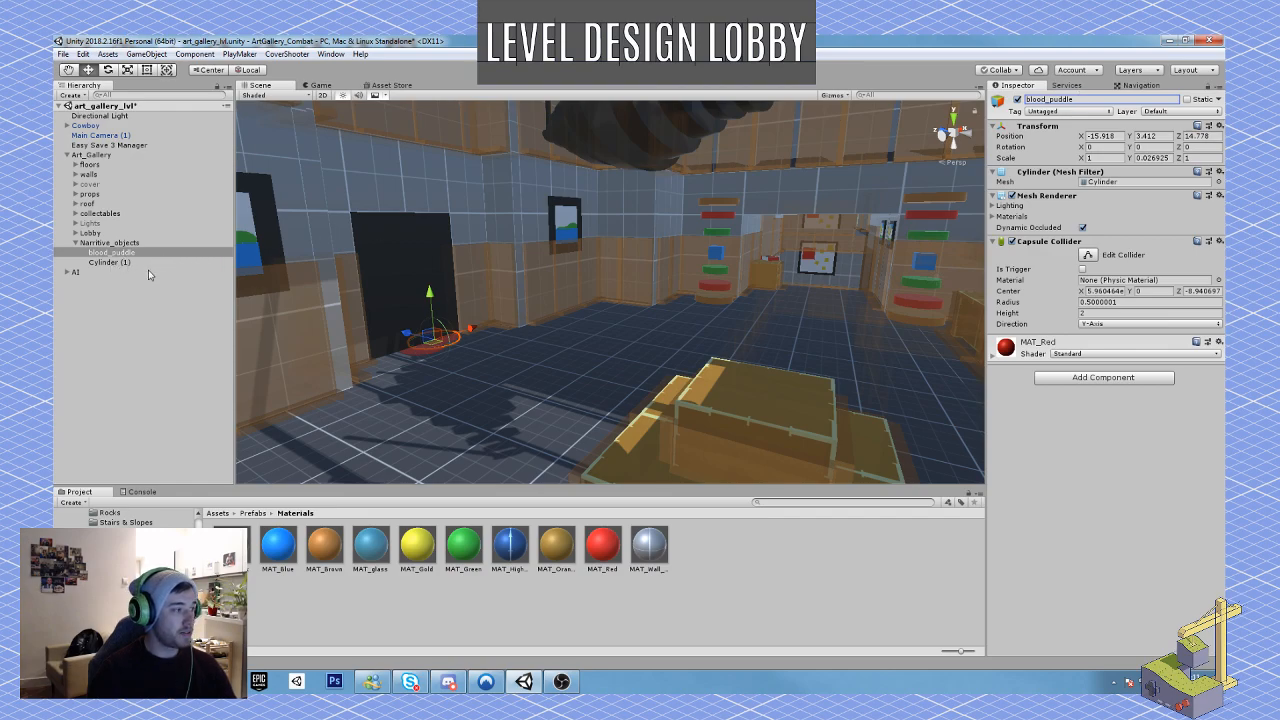
left_click(1081, 100)
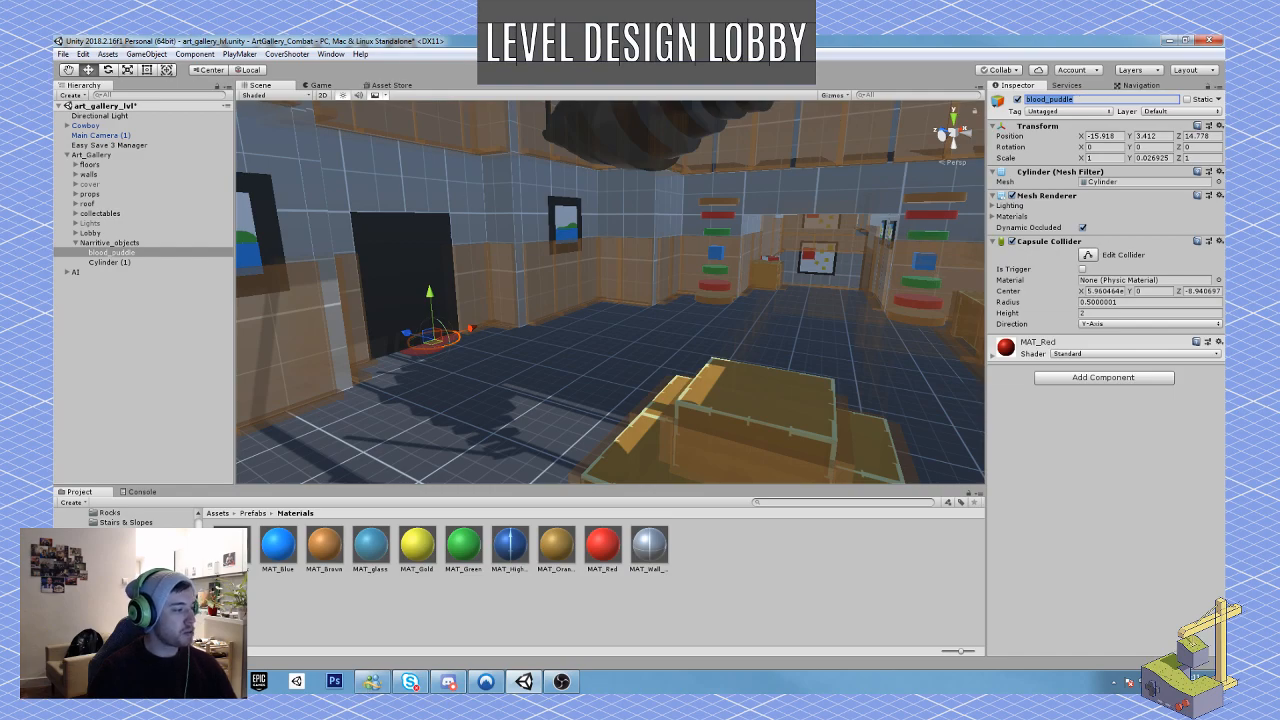
Step: Save blood_puddle as a prefab in the Prefabs folder
left_click(110, 590)
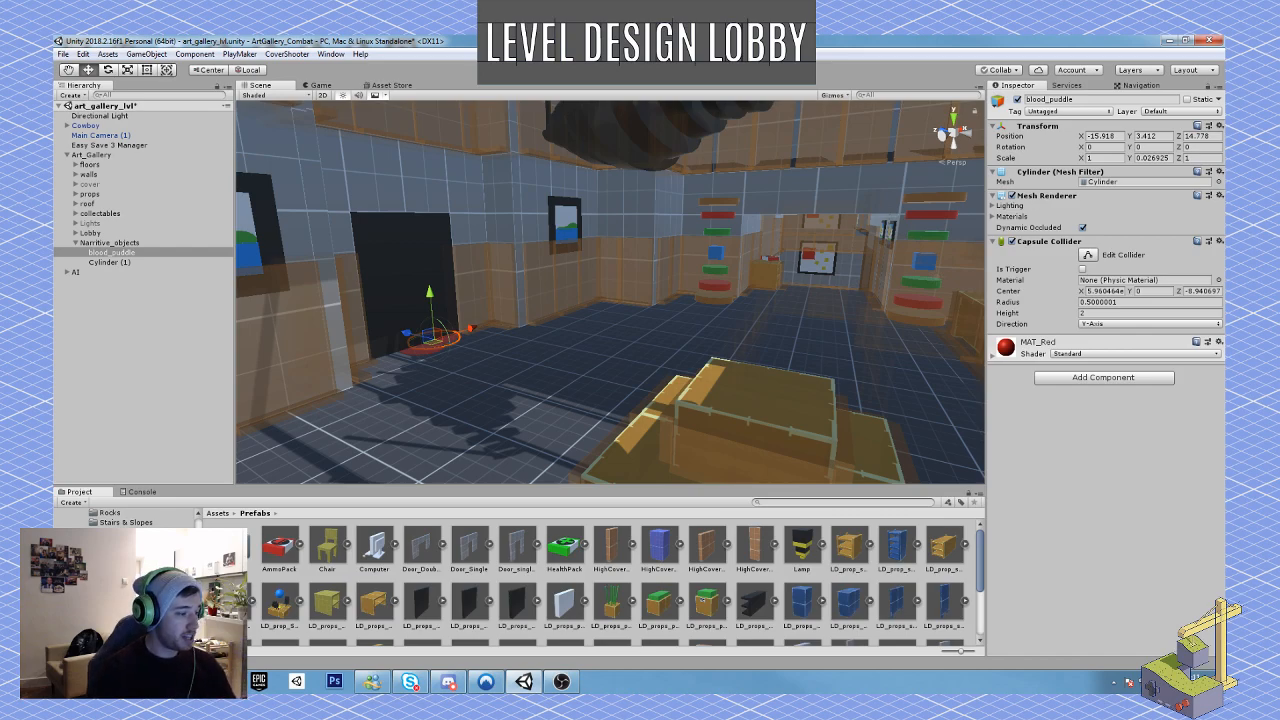
left_click(114, 256)
left_click(293, 558)
mouse_move(293, 558)
left_mouse_down()
mouse_move(314, 586)
mouse_move(305, 578)
left_mouse_up()
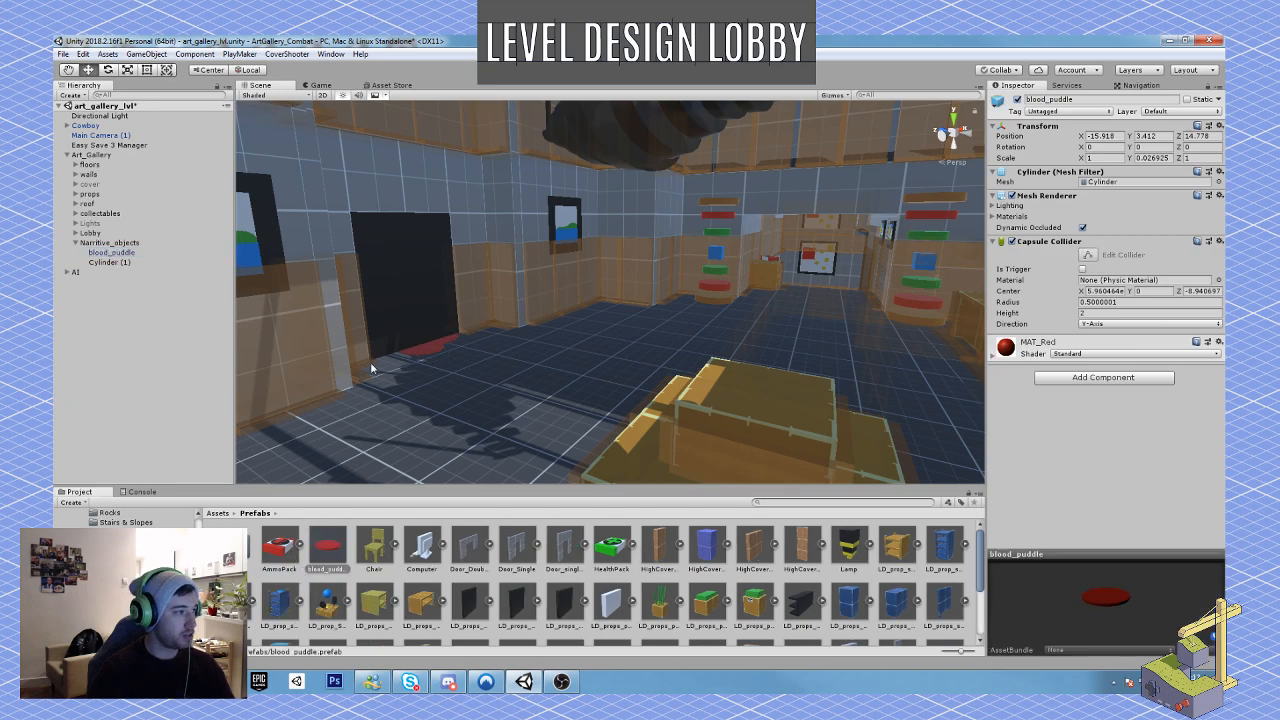
Step: Duplicate the LD_props_statue_1x2x1 display case, move the copy to about X -24, and lay it on its side with a Z rotation of -90
right_click_drag(509, 383, 560, 374)
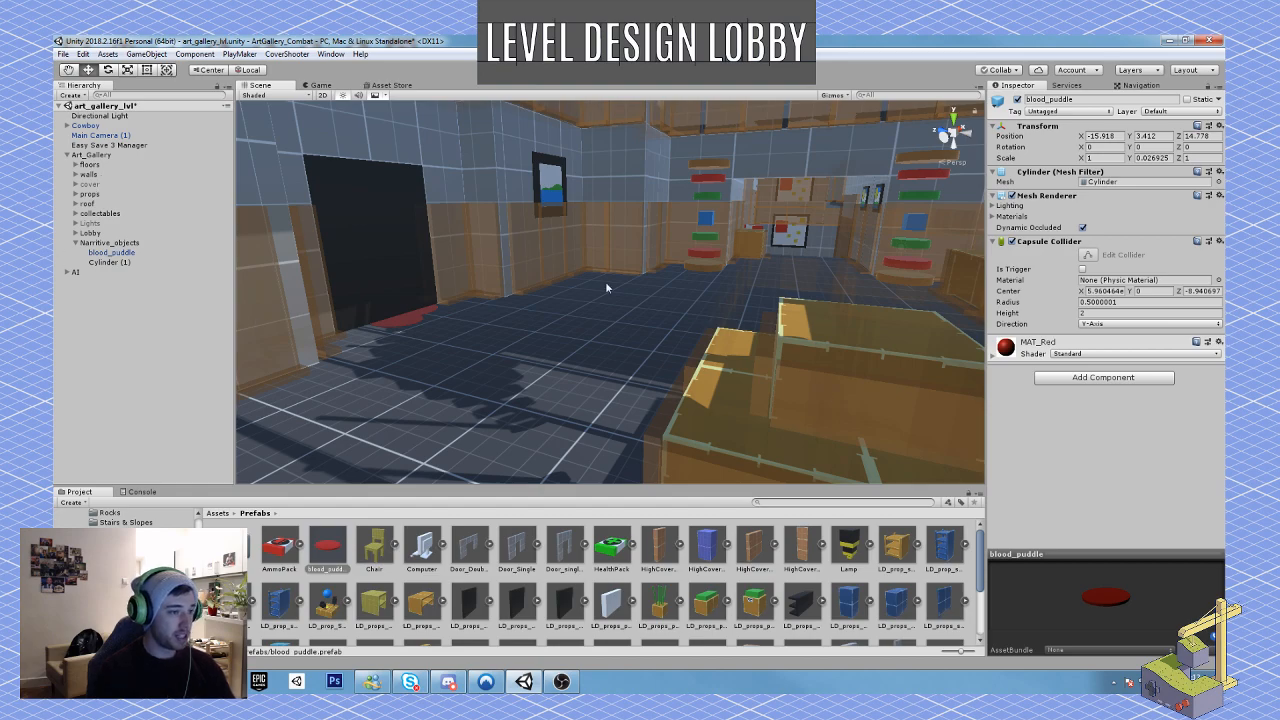
right_click_drag(605, 281, 473, 310)
left_click(409, 296)
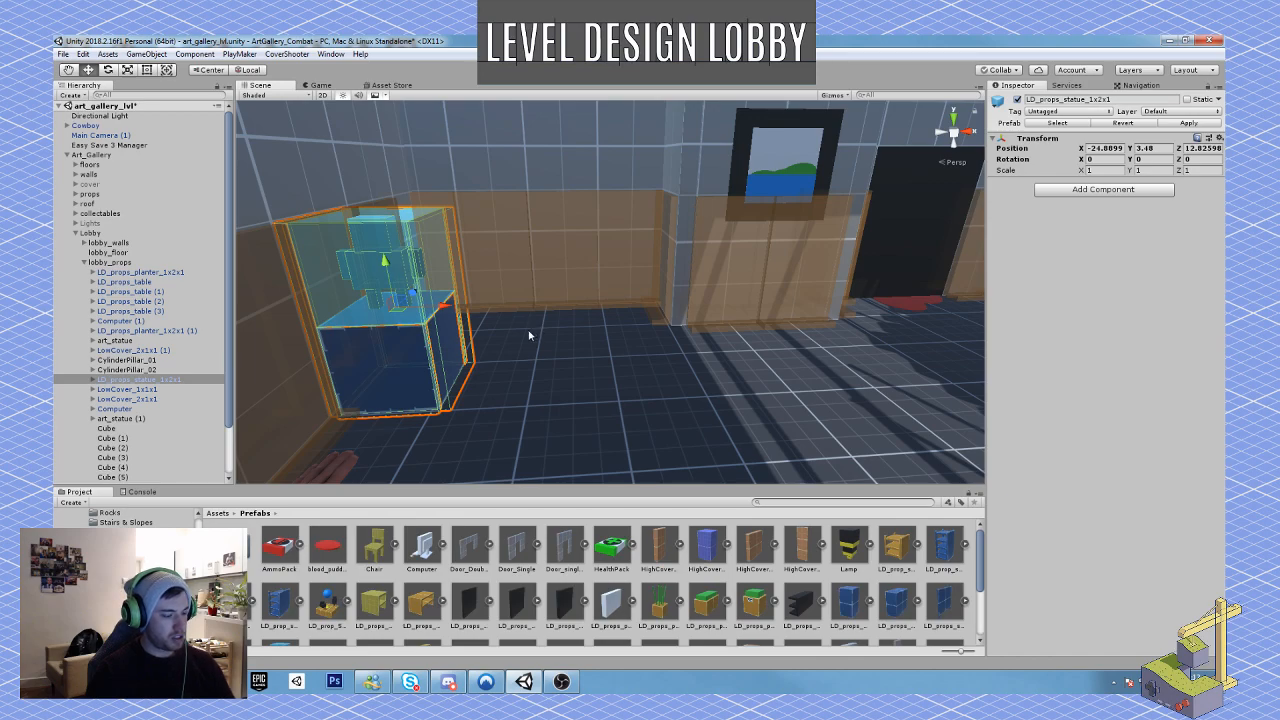
key("ctrl+d")
left_click_drag(446, 304, 683, 337, "ctrl")
key("e")
key("w")
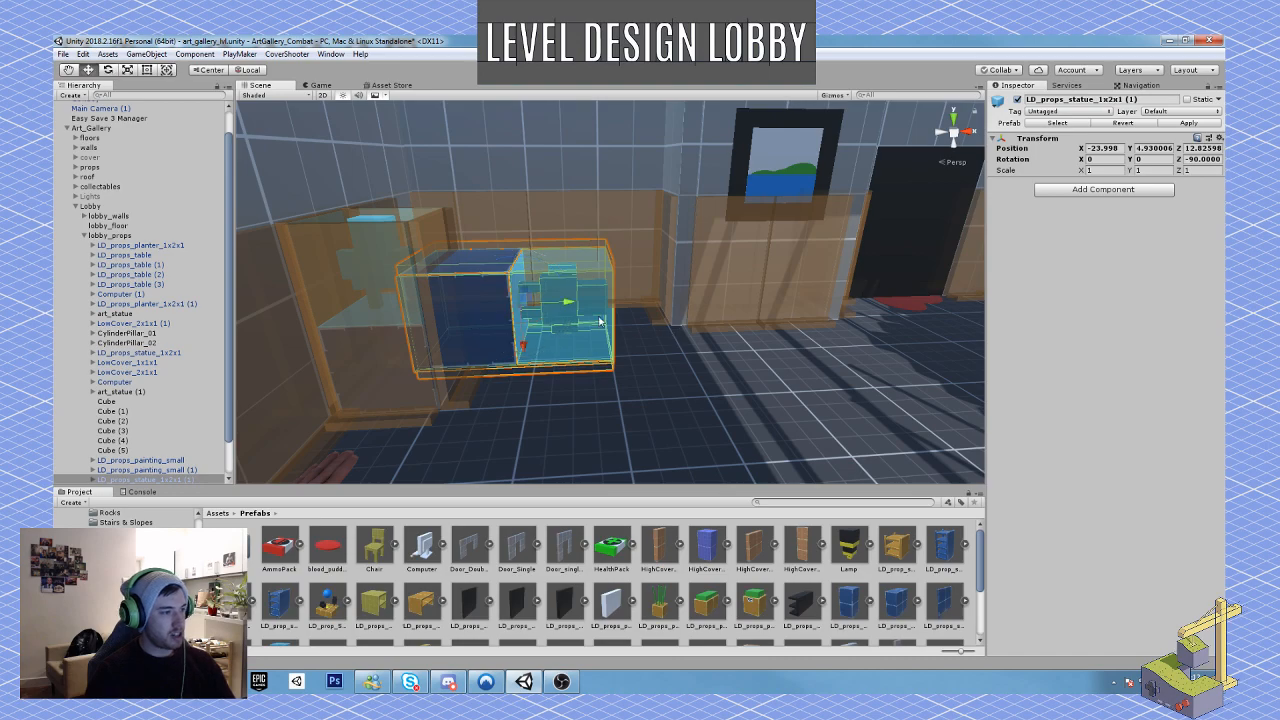
Step: Lower the toppled display case to the floor at Y 4.475, shift it to about X -23.09, and turn it to a Y rotation of 25
left_click_drag(531, 344, 530, 378)
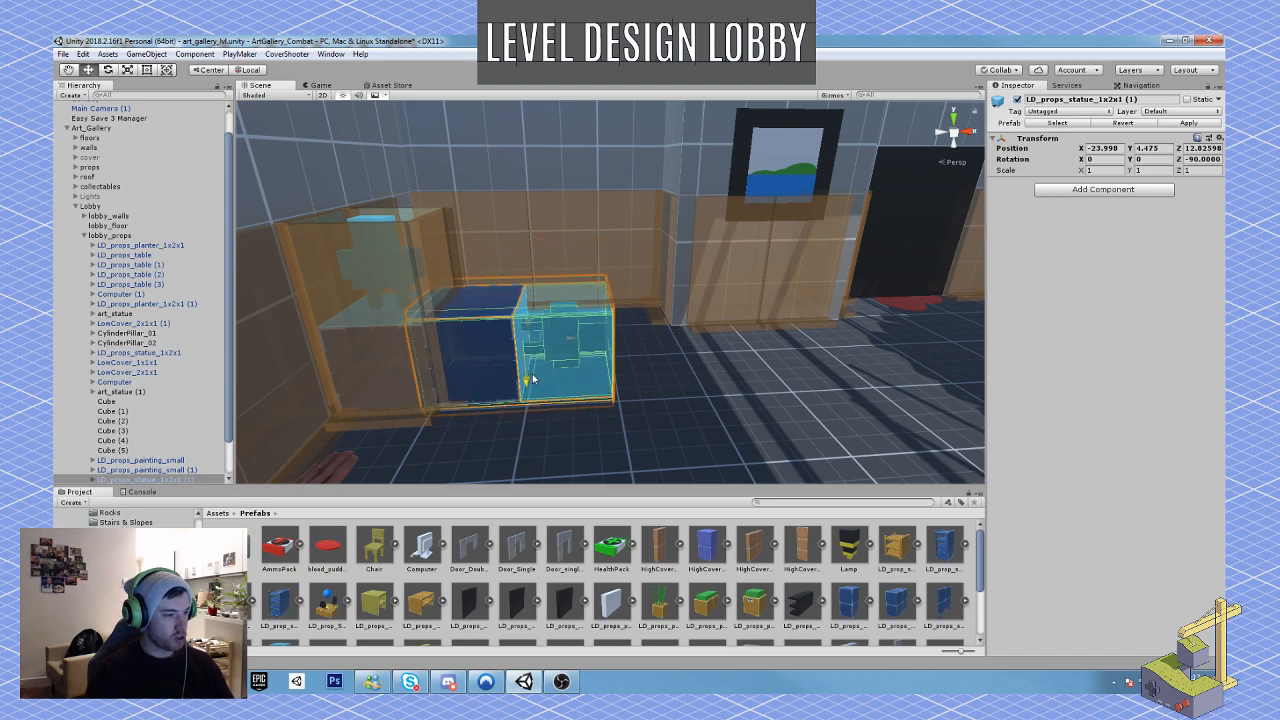
left_click_drag(570, 341, 588, 373)
key("e")
key("w")
right_click_drag(588, 373, 754, 336)
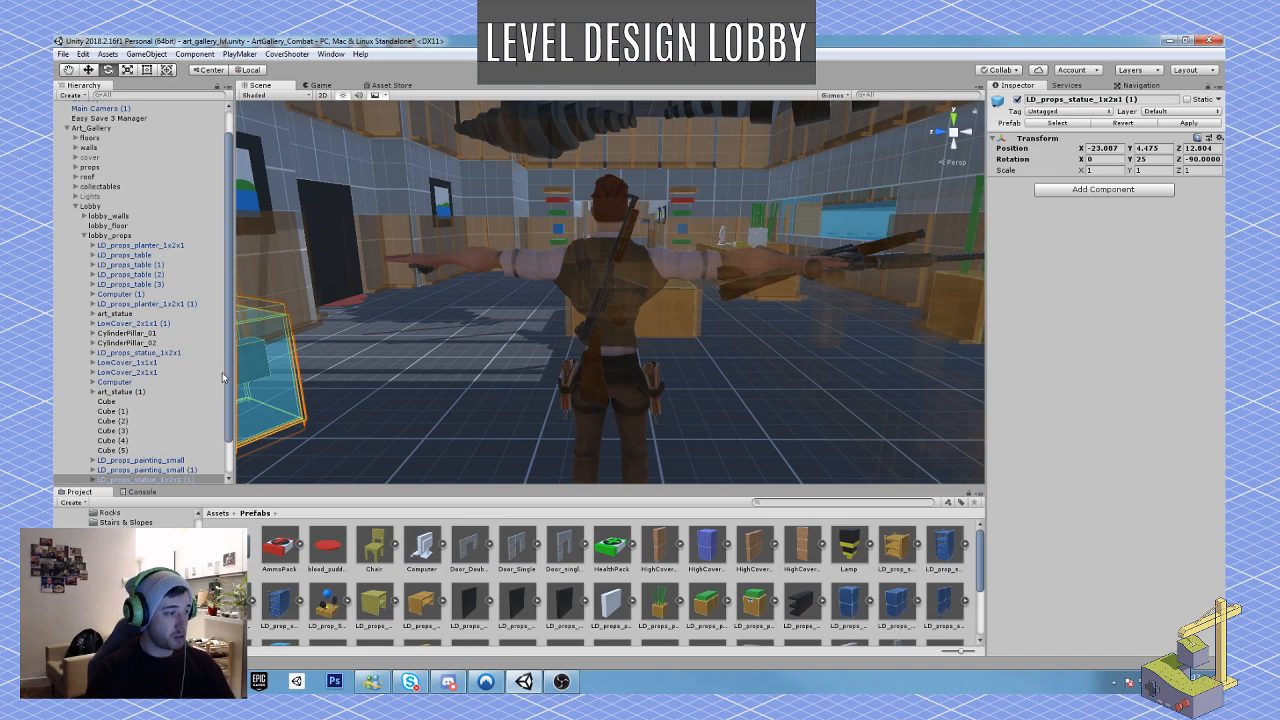
Step: Move the toppled display case to about X -22.57, Z 12.74 and turn it to a Y rotation of 35
scroll(585, 297, "down", 5)
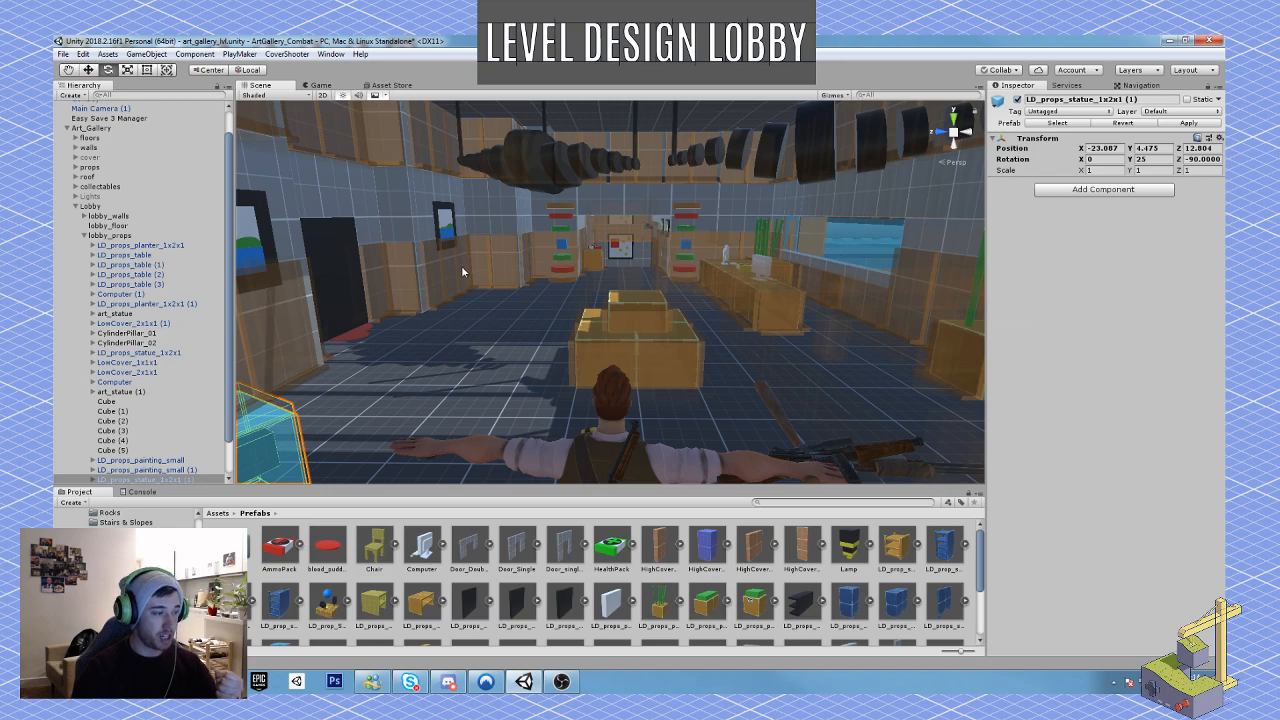
right_click_drag(515, 322, 391, 374)
key("w")
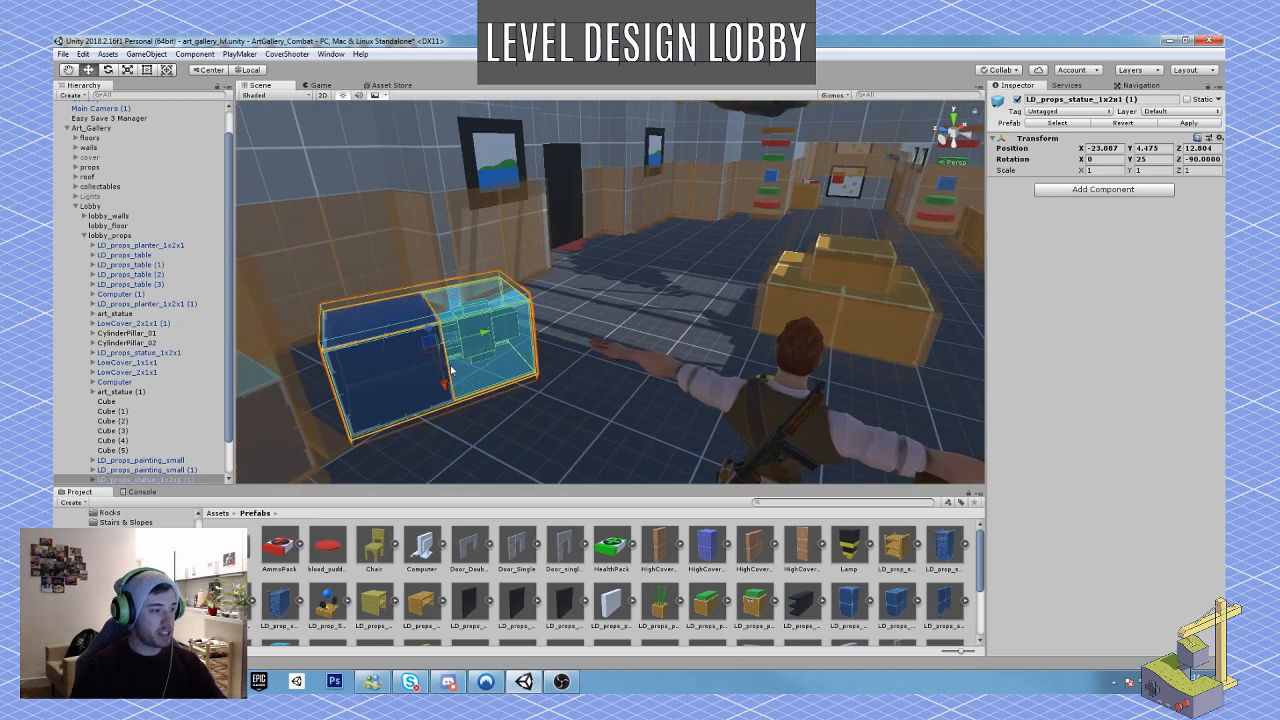
left_click_drag(484, 337, 489, 363)
key("e")
right_click_drag(698, 410, 684, 374)
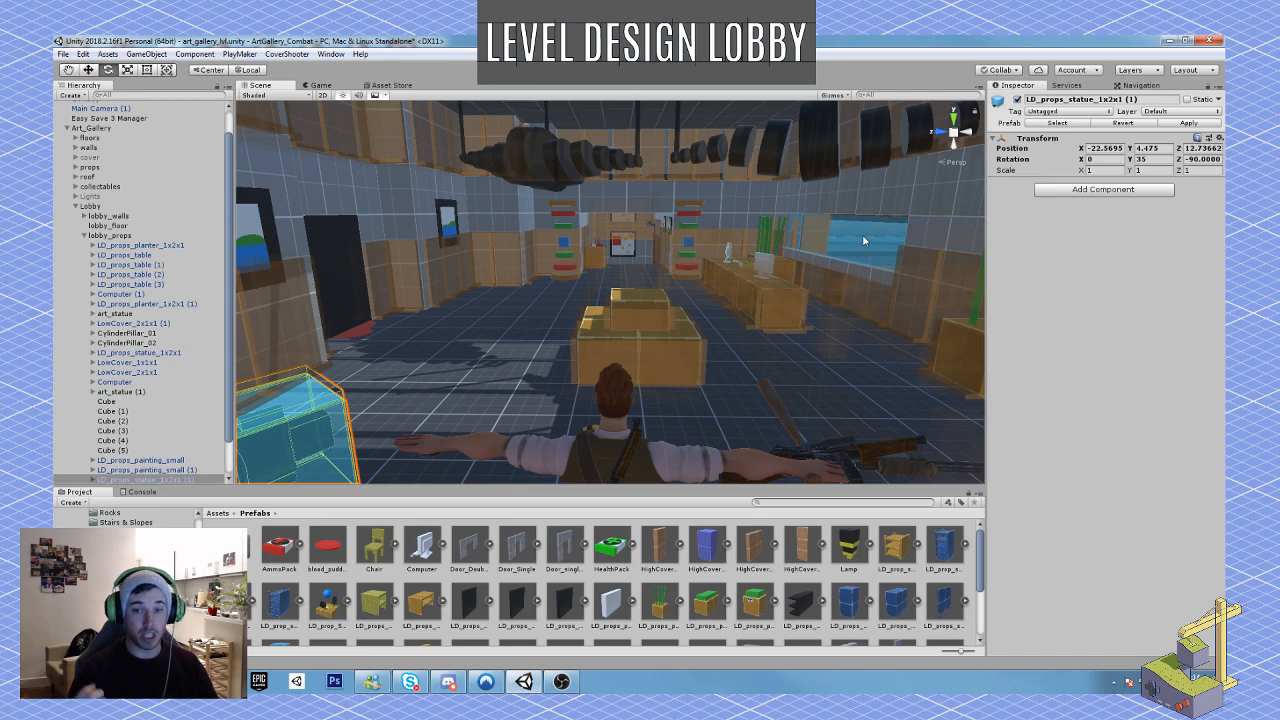
Step: Examine the reception desk with its computers, loot boxes and glass window, and view the whole lobby again
key("w")
right_click_drag(745, 327, 659, 392)
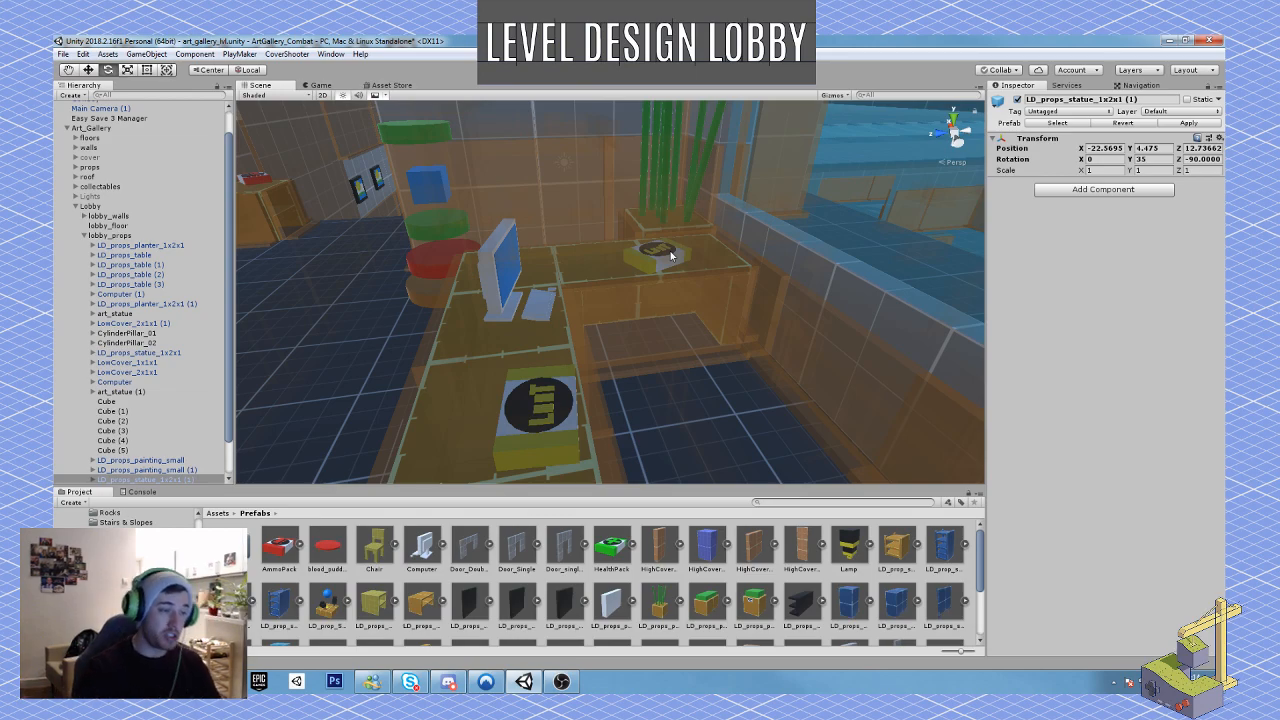
right_click_drag(755, 278, 668, 275)
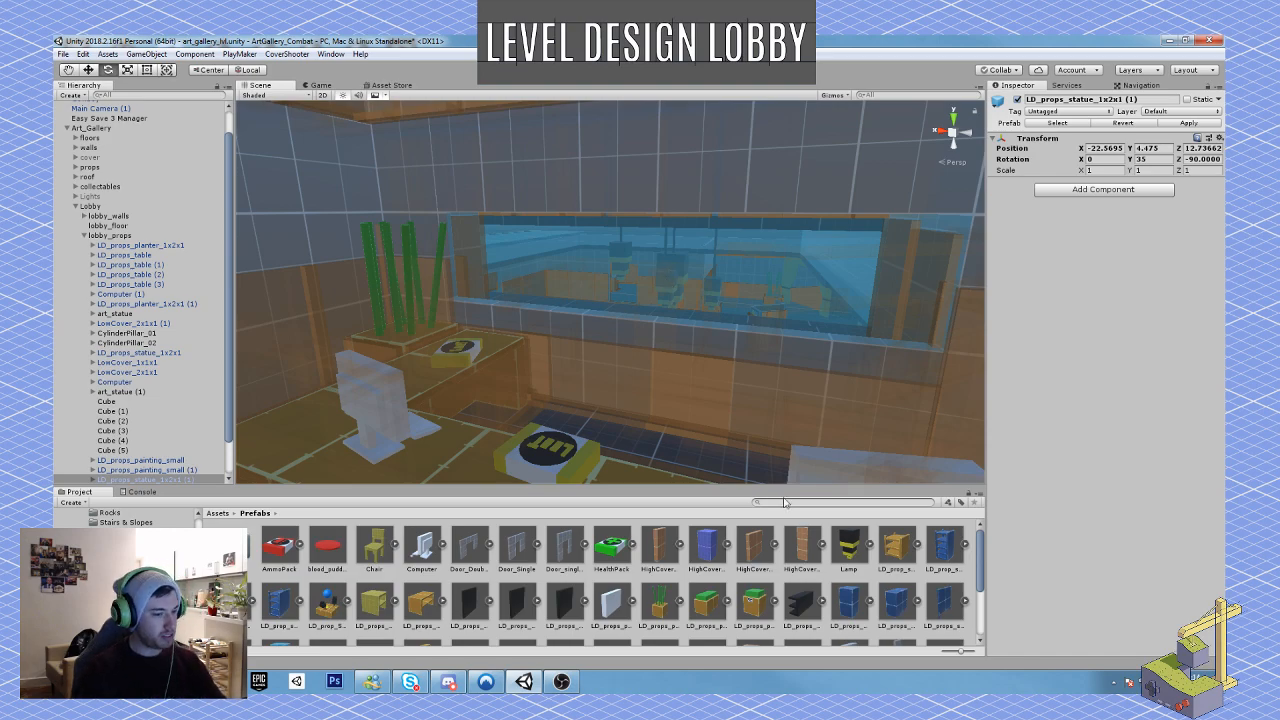
right_click_drag(611, 366, 985, 348)
right_click_drag(611, 326, 690, 367)
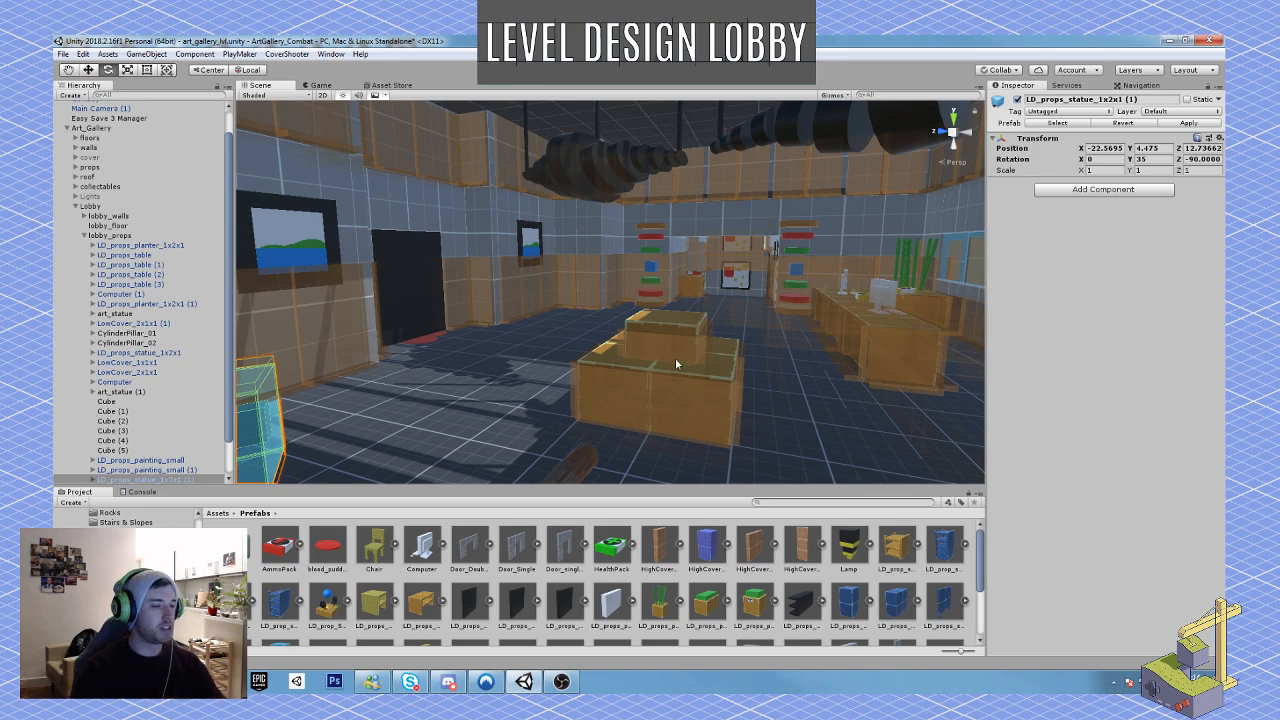
Step: Select the whole CylinderPillar_01 group beside the corridor entrance
right_click_drag(608, 310, 619, 311)
left_click(620, 315)
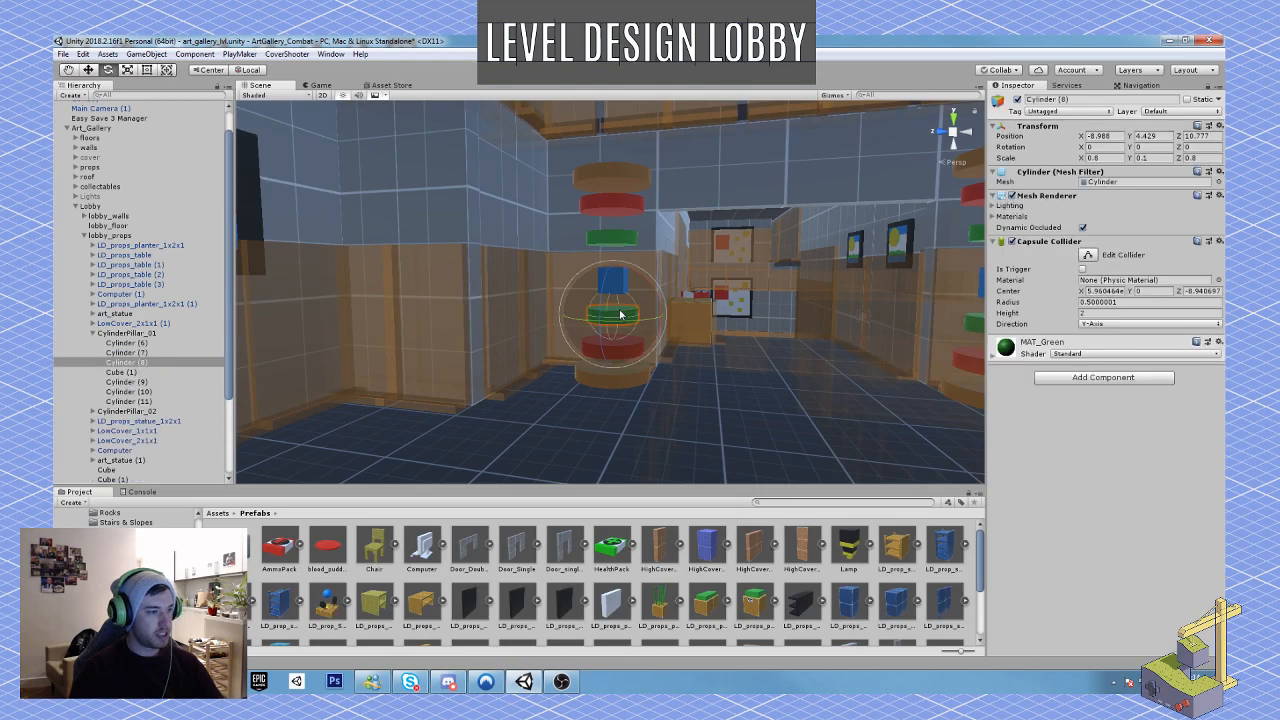
double_click(128, 334)
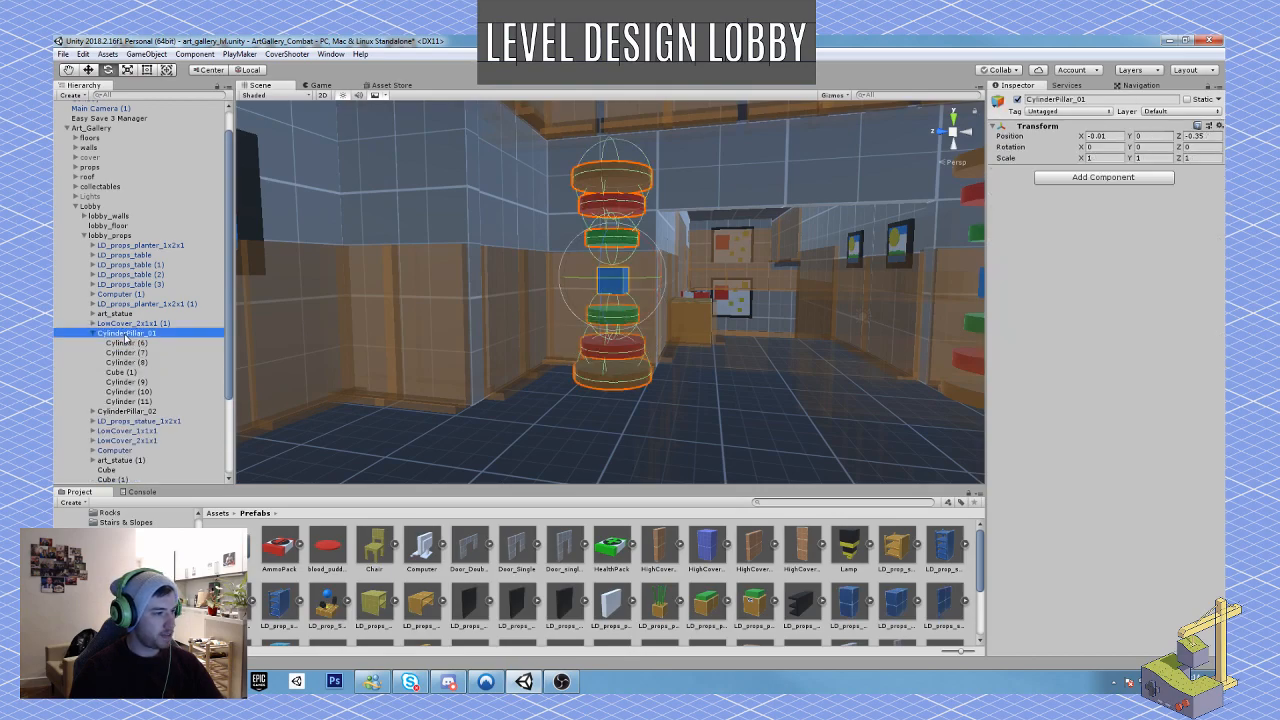
Step: Try tilting CylinderPillar_01 15° about X and shifting it with global handles to Z -0.94, and undo both changes
left_click_drag(627, 269, 598, 258, "ctrl")
key("w")
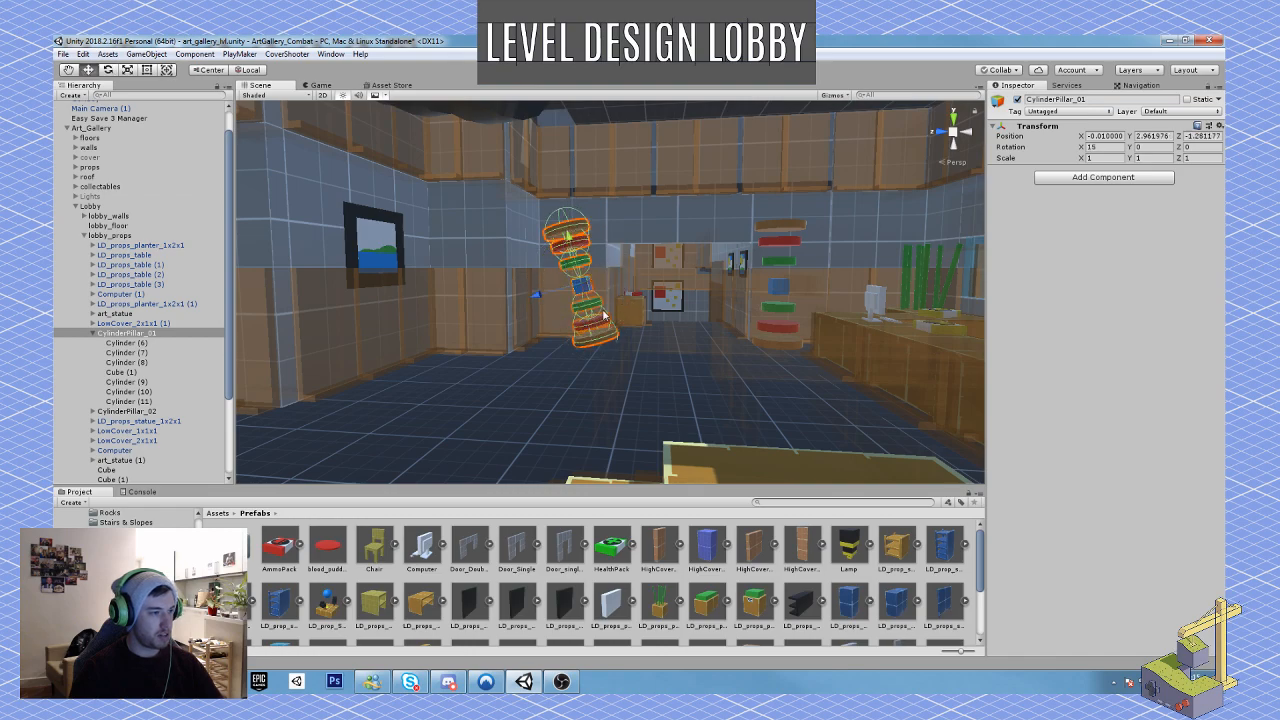
left_click(250, 70)
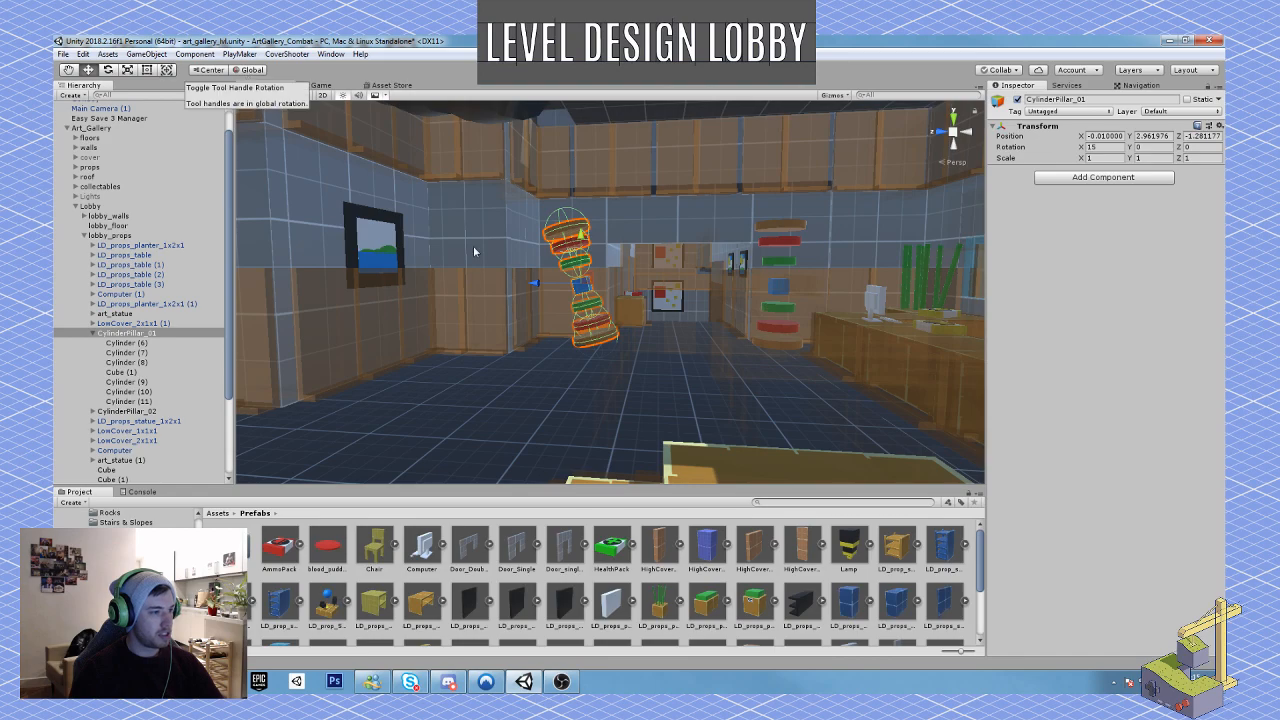
left_click_drag(546, 286, 608, 302)
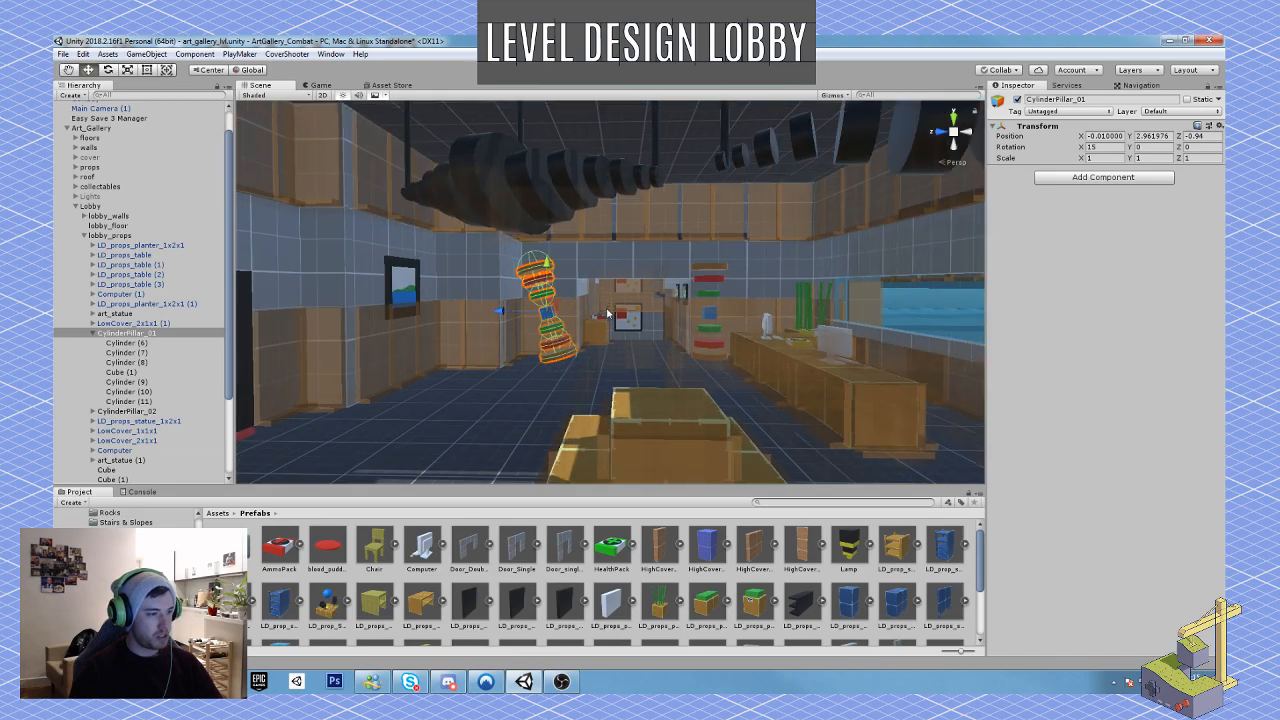
key("s")
right_click_drag(601, 327, 735, 339)
key("w")
key("ctrl+z")
key("ctrl+z")
Step: Tilt CylinderPillar_01 towards the wall to a rotation of about X -9.85, Y 1.75, Z -15.15
key("e")
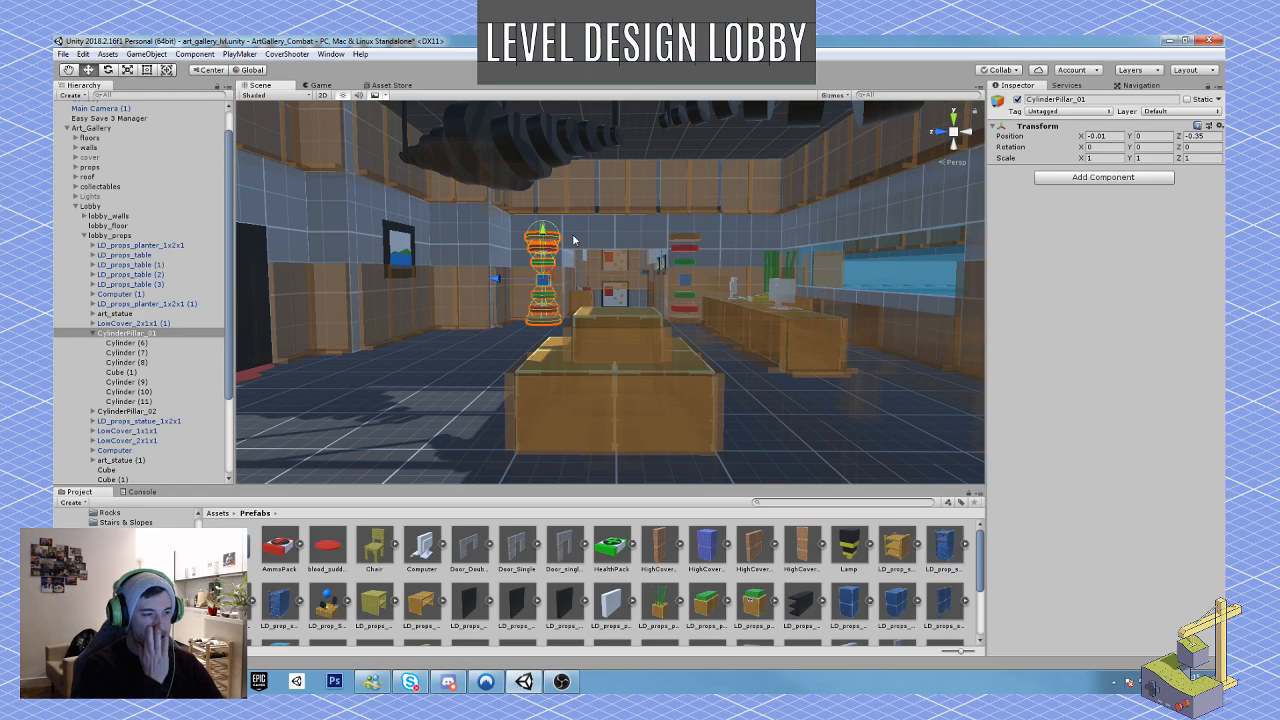
right_click_drag(506, 262, 659, 385)
key("w")
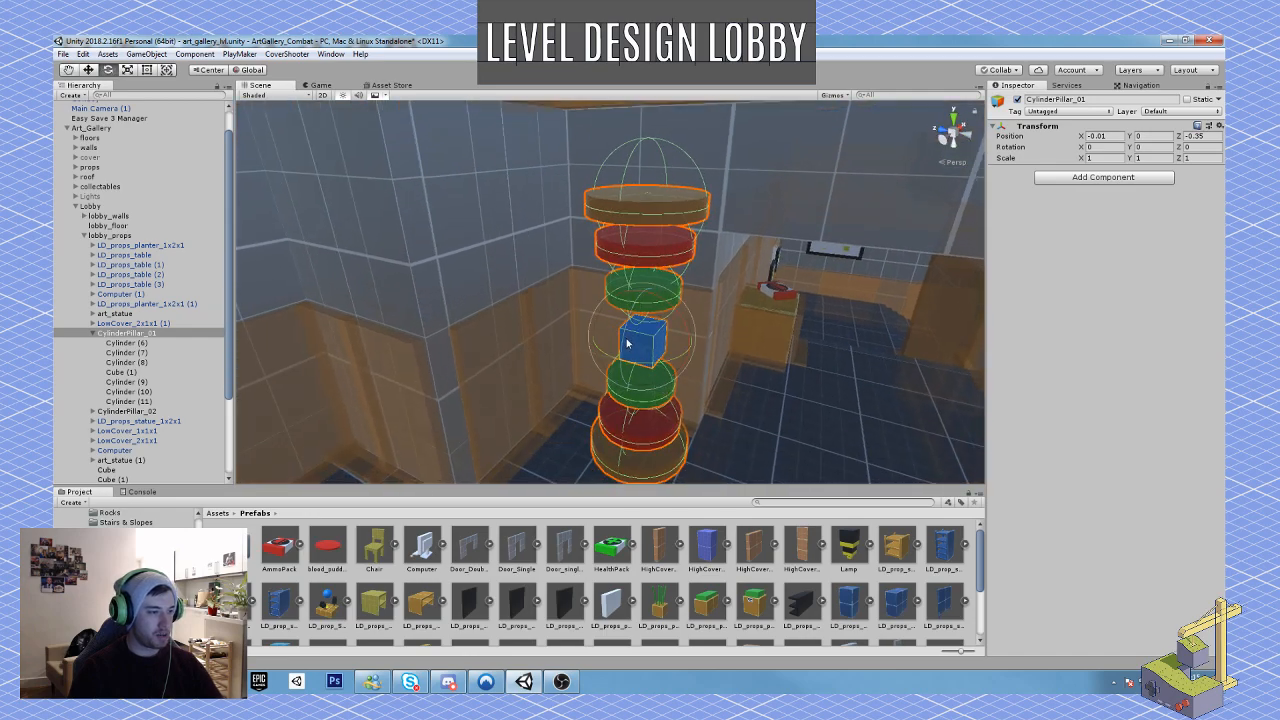
left_click_drag(626, 341, 705, 334)
key("d")
right_click_drag(719, 361, 555, 334)
left_click_drag(557, 340, 522, 340)
key("w")
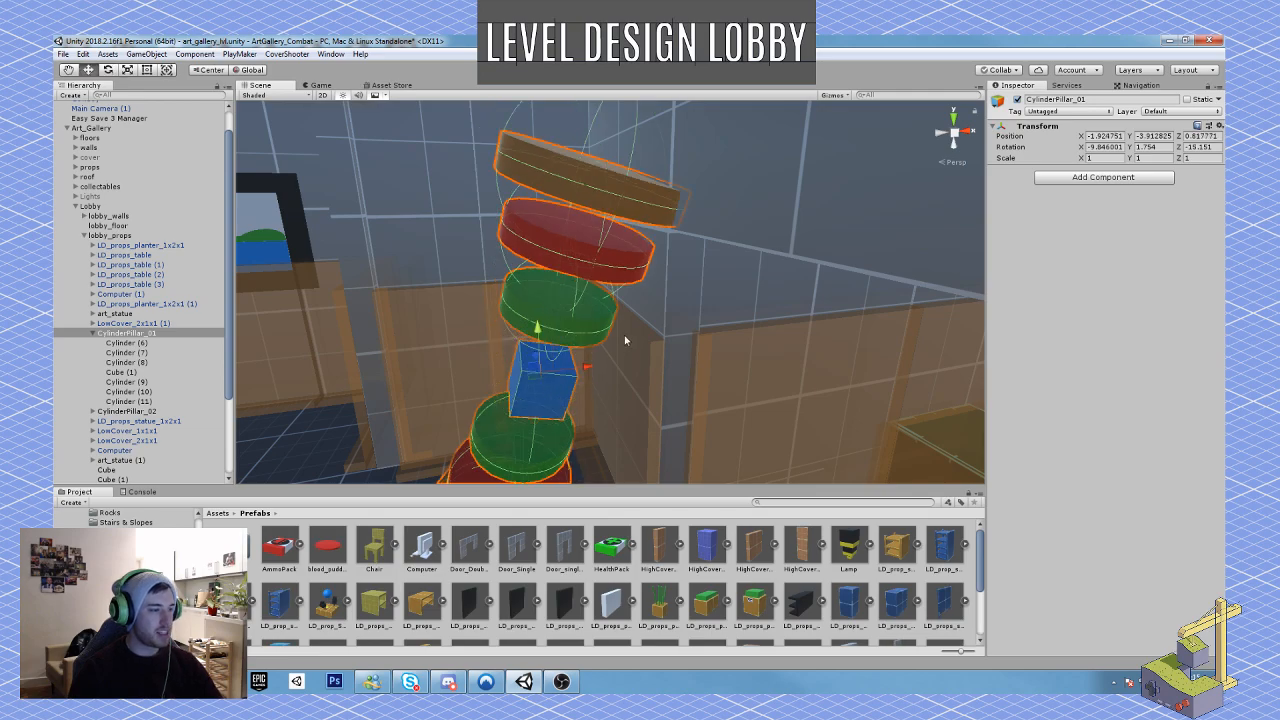
Step: Shift the tilted CylinderPillar_01 to X -2.076 and check its look from across the lobby
right_click_drag(626, 339, 600, 354)
key("s")
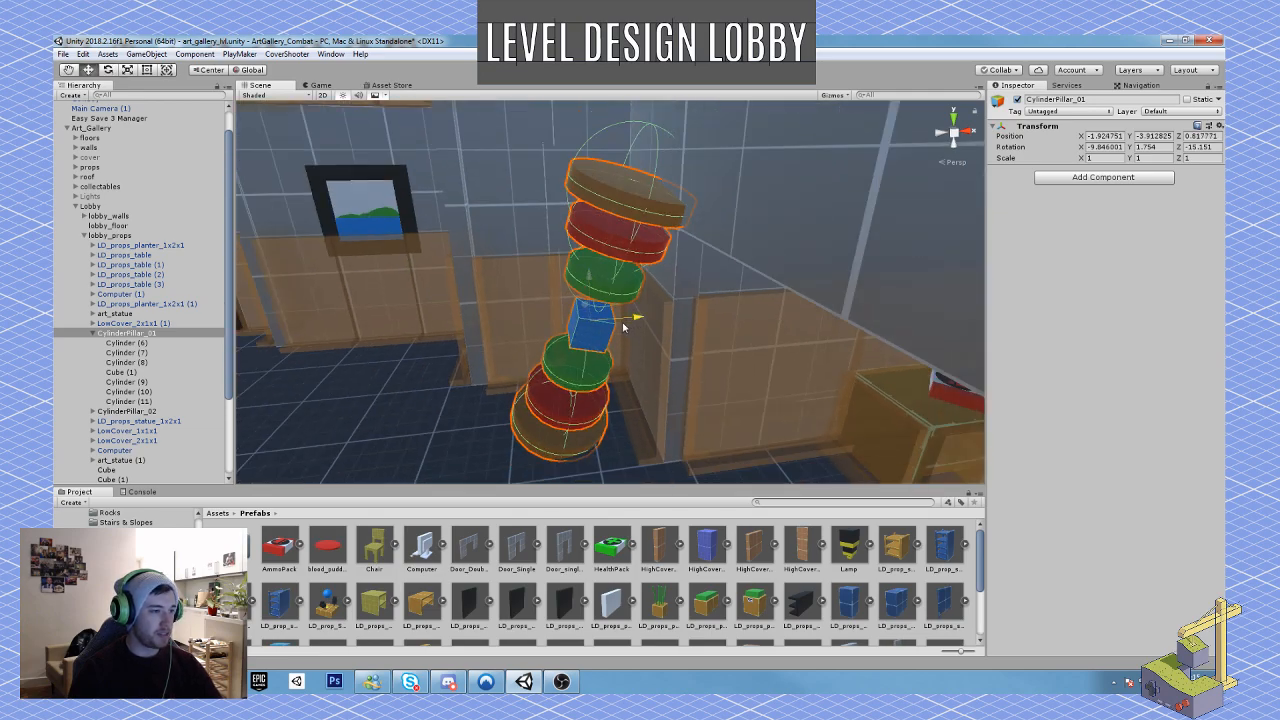
left_click_drag(624, 326, 620, 321)
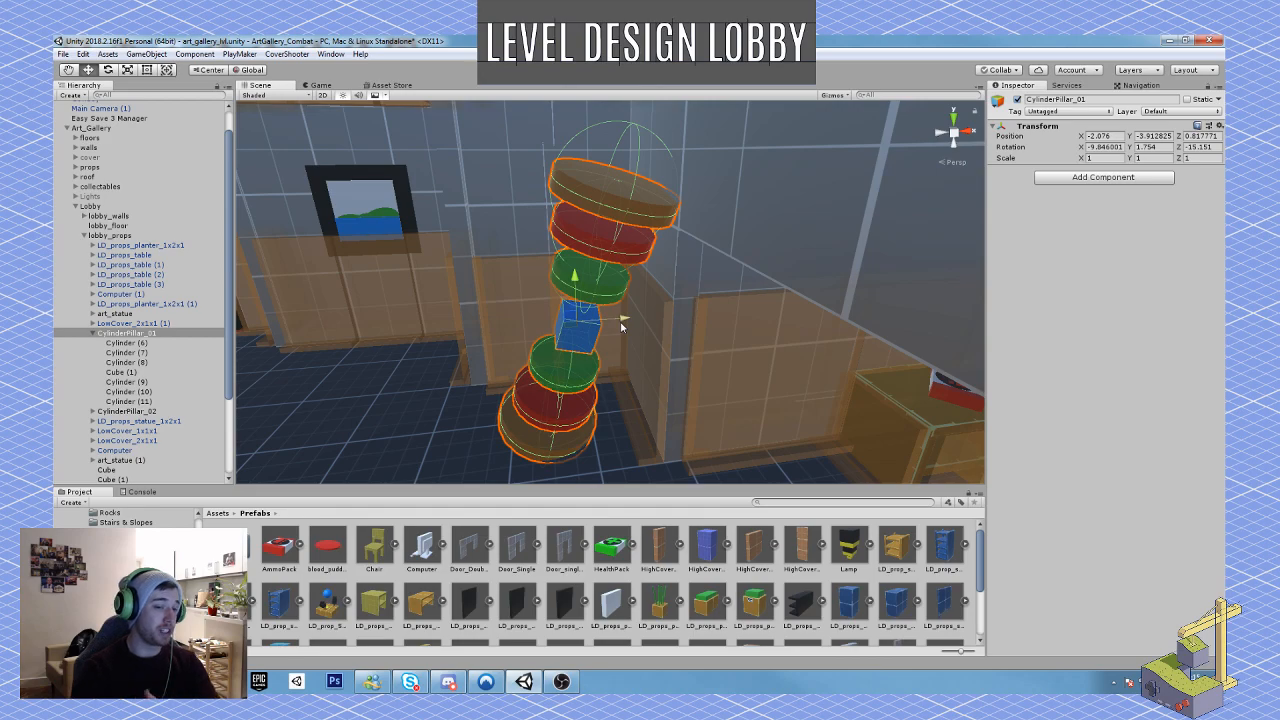
right_click_drag(667, 318, 500, 322)
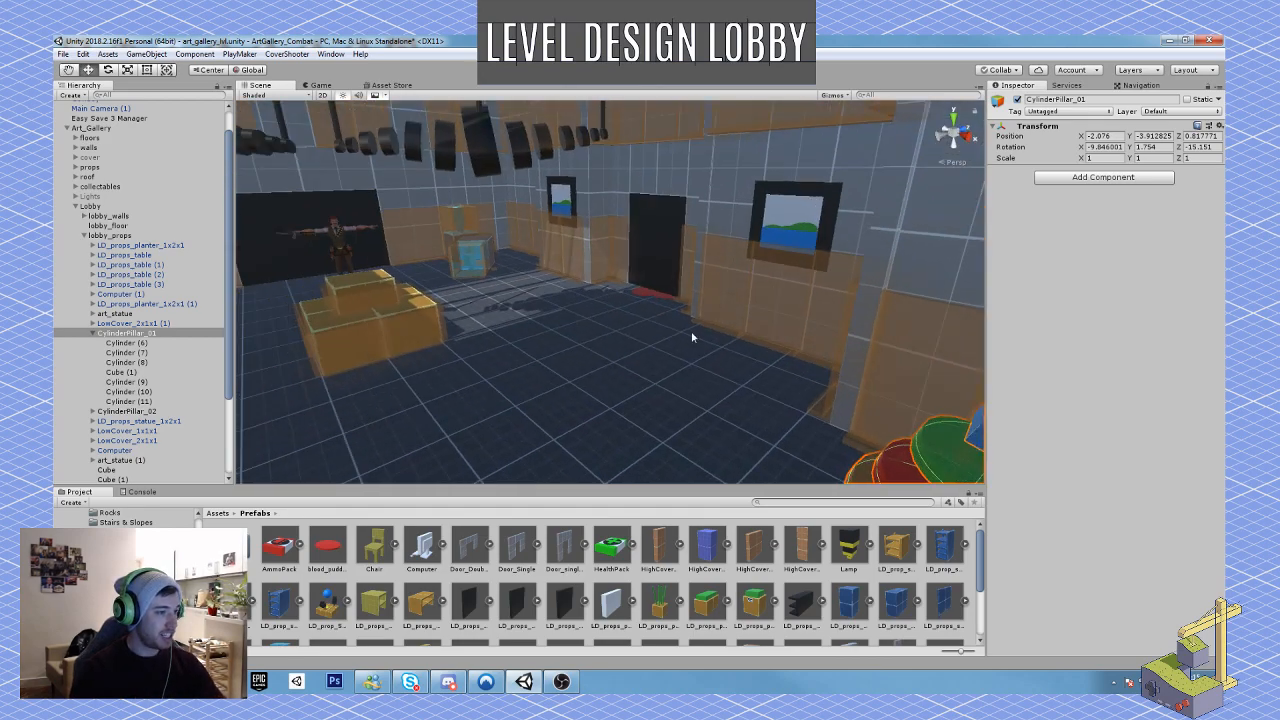
right_click_drag(691, 337, 812, 312)
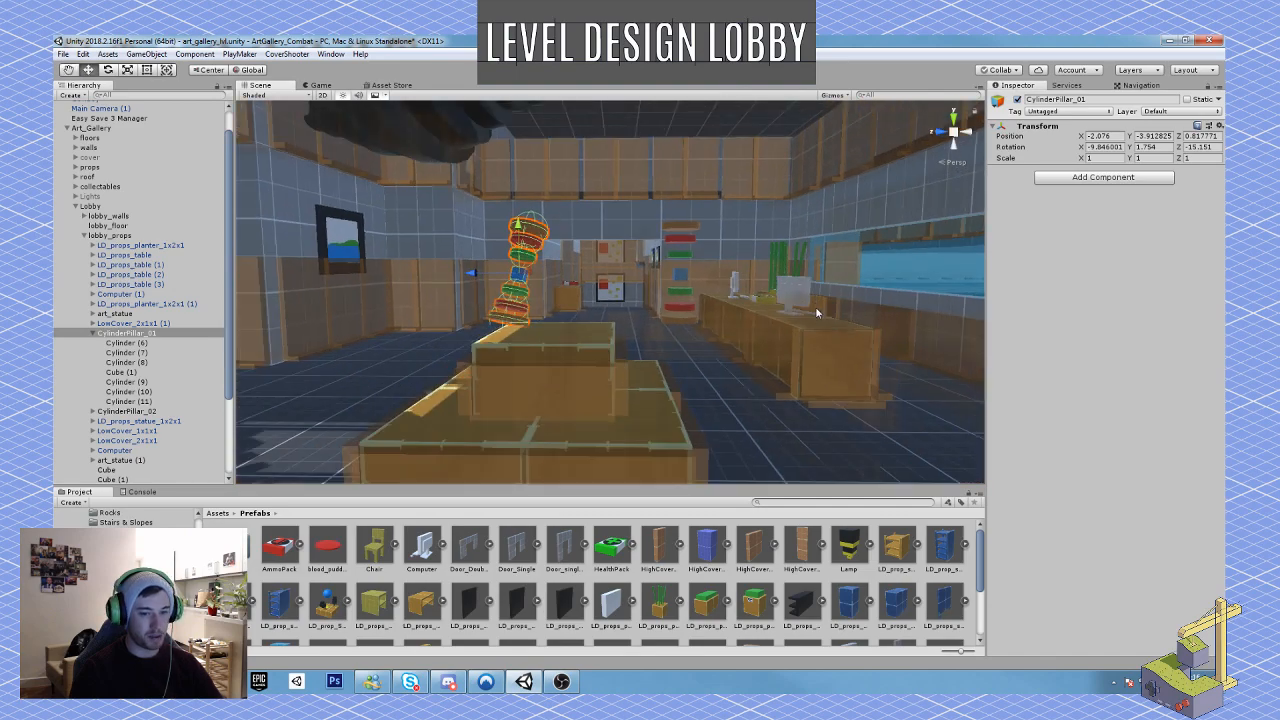
Step: Select the roof tile beside the open ceiling corner and open the Blockout Floor prefabs folder
right_click_drag(731, 335, 441, 233)
left_click(468, 266)
left_click(532, 245)
left_click(621, 229)
right_click_drag(621, 229, 548, 518)
scroll(548, 560, "down", 3)
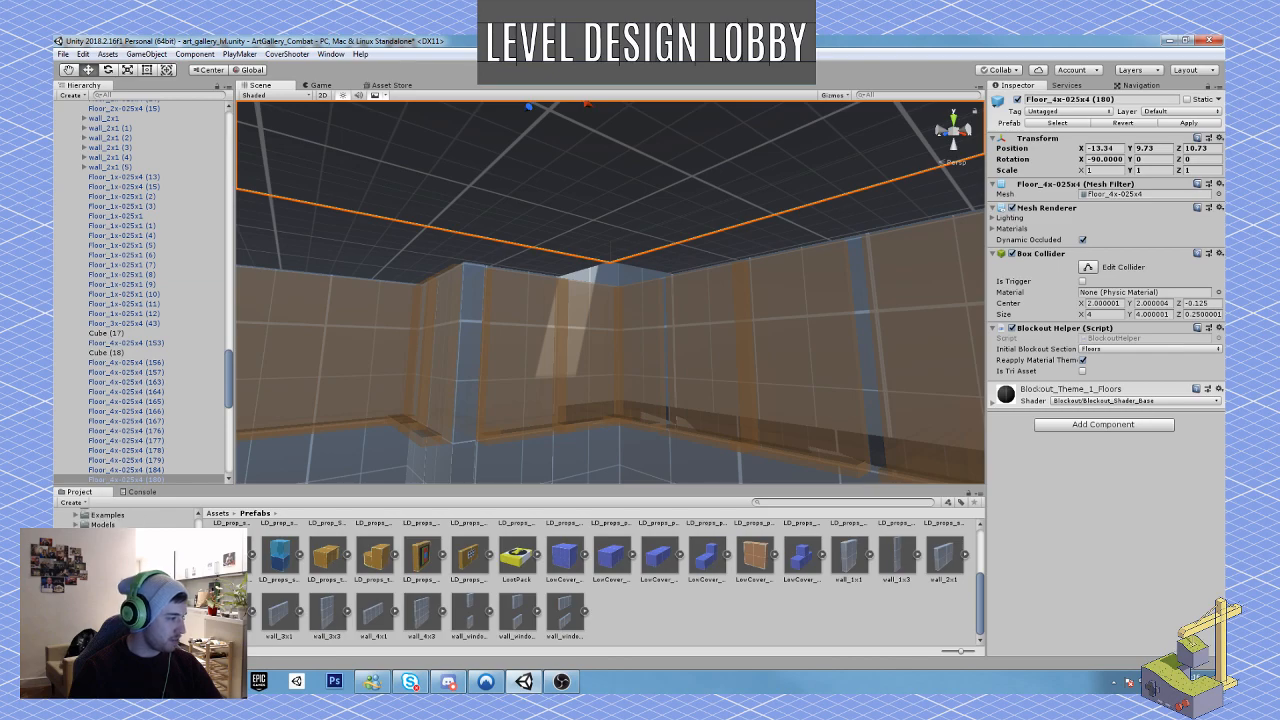
scroll(120, 520, "down", 2)
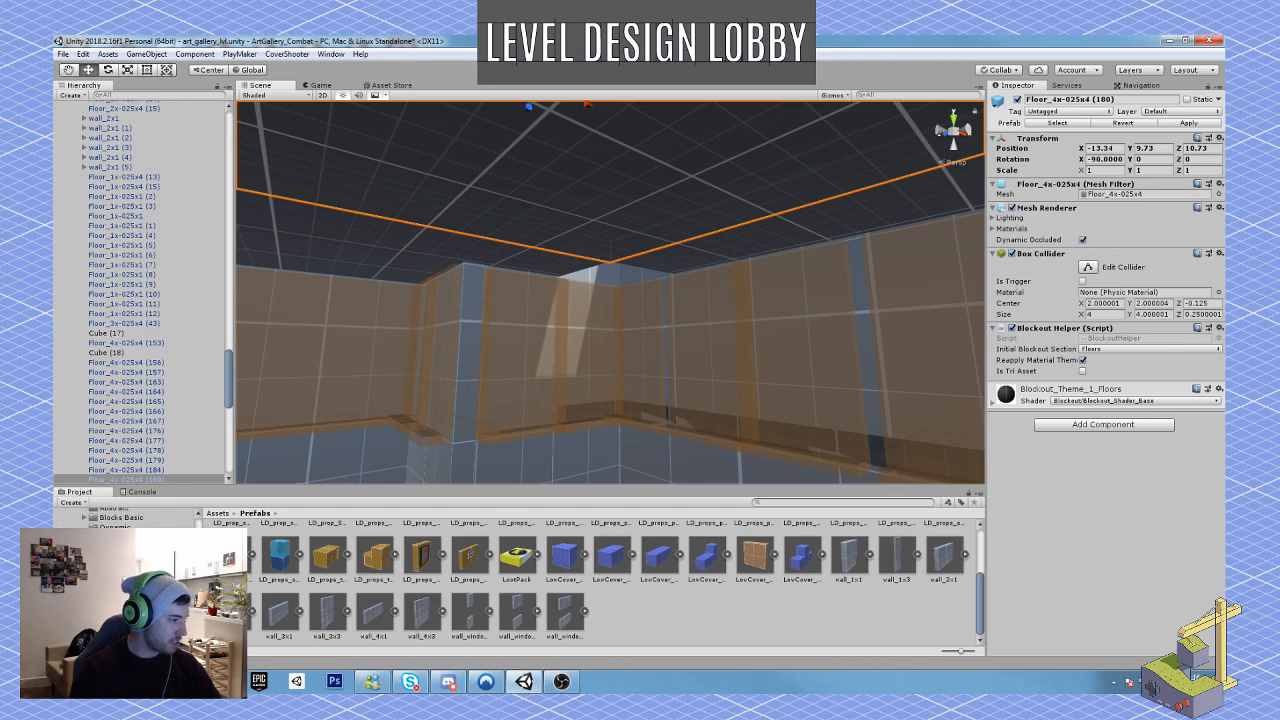
left_click(110, 537)
scroll(565, 598, "up", 2)
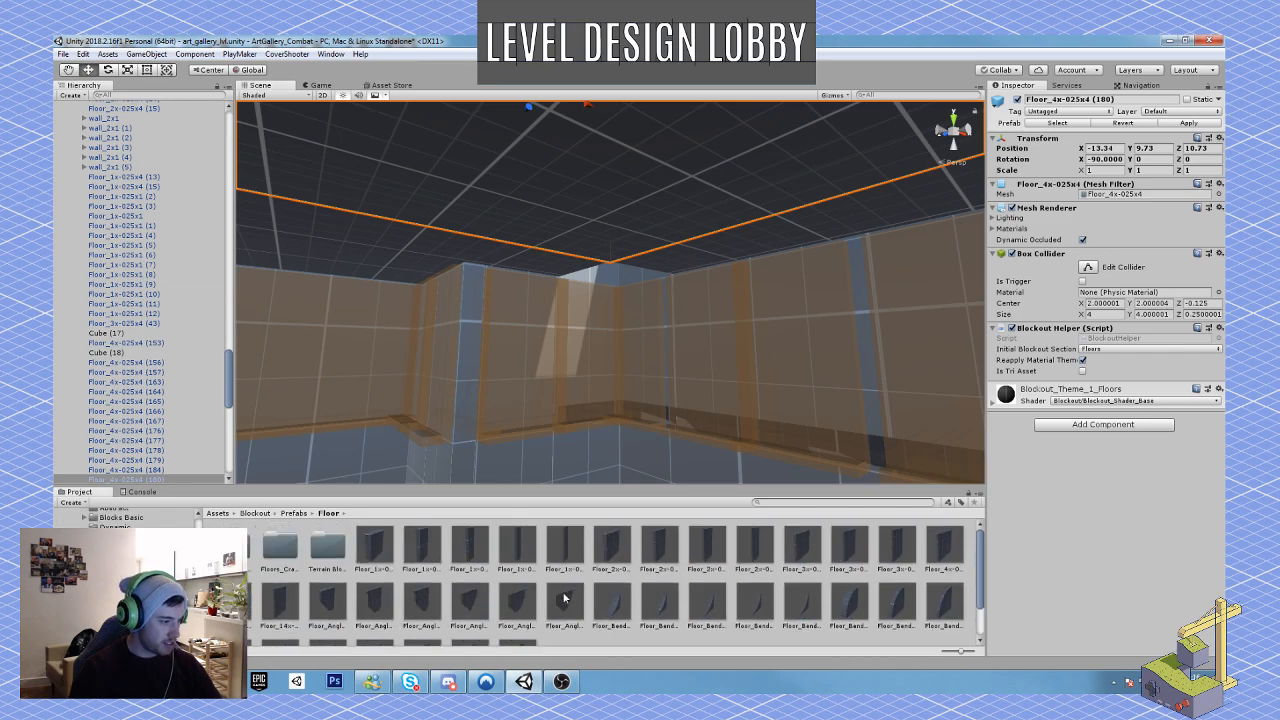
scroll(104, 272, "up", 5)
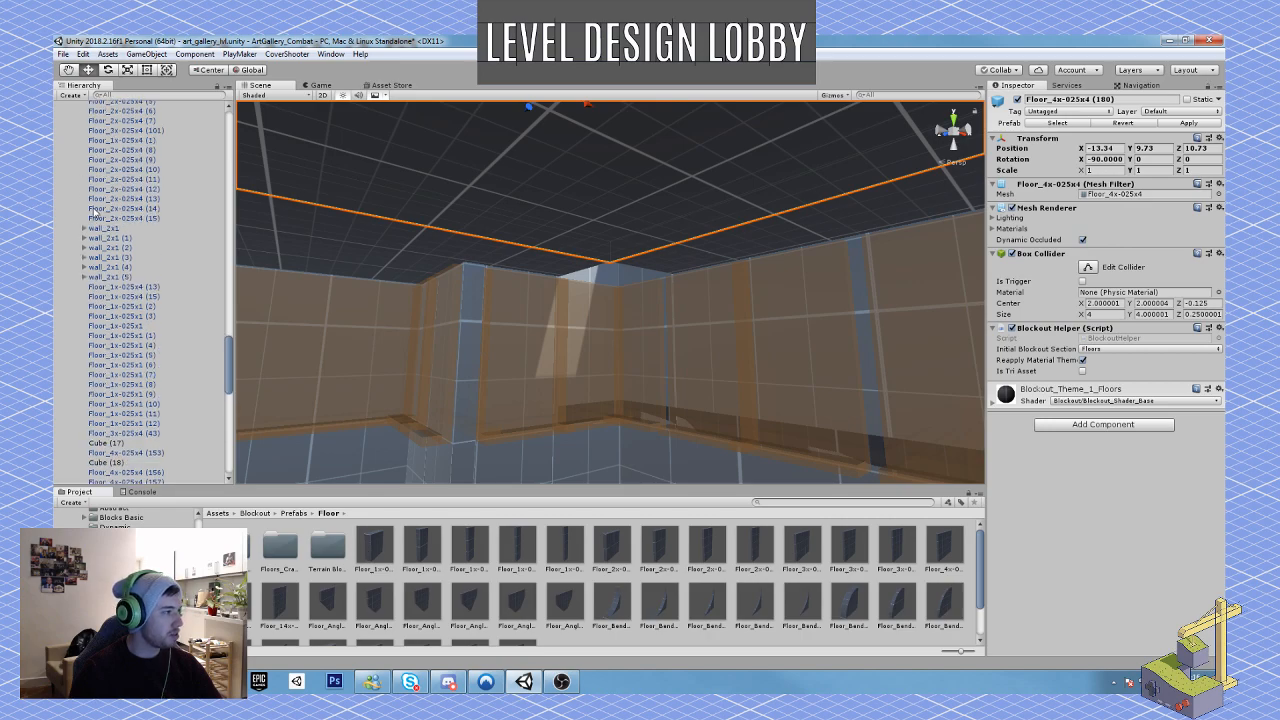
Step: Collapse the roof and Lobby groups in the scene hierarchy and select the roof group
left_click_drag(229, 350, 229, 142)
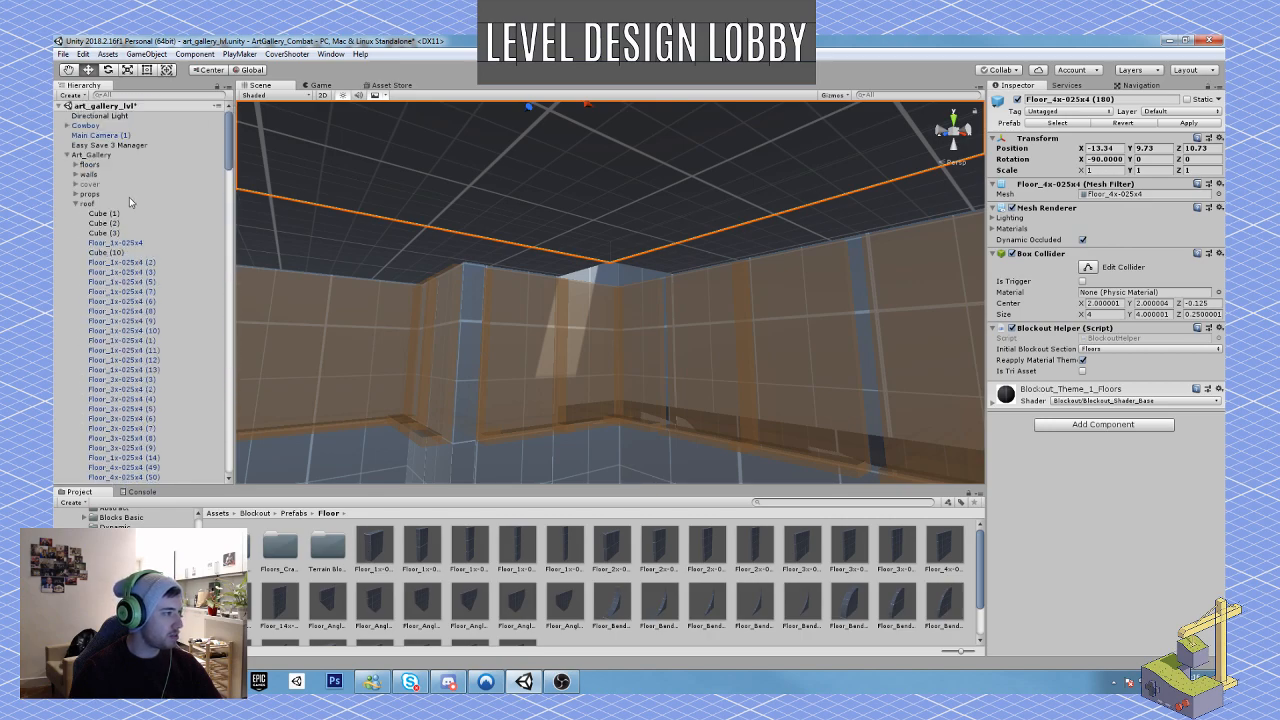
left_click(78, 204)
left_click(86, 204)
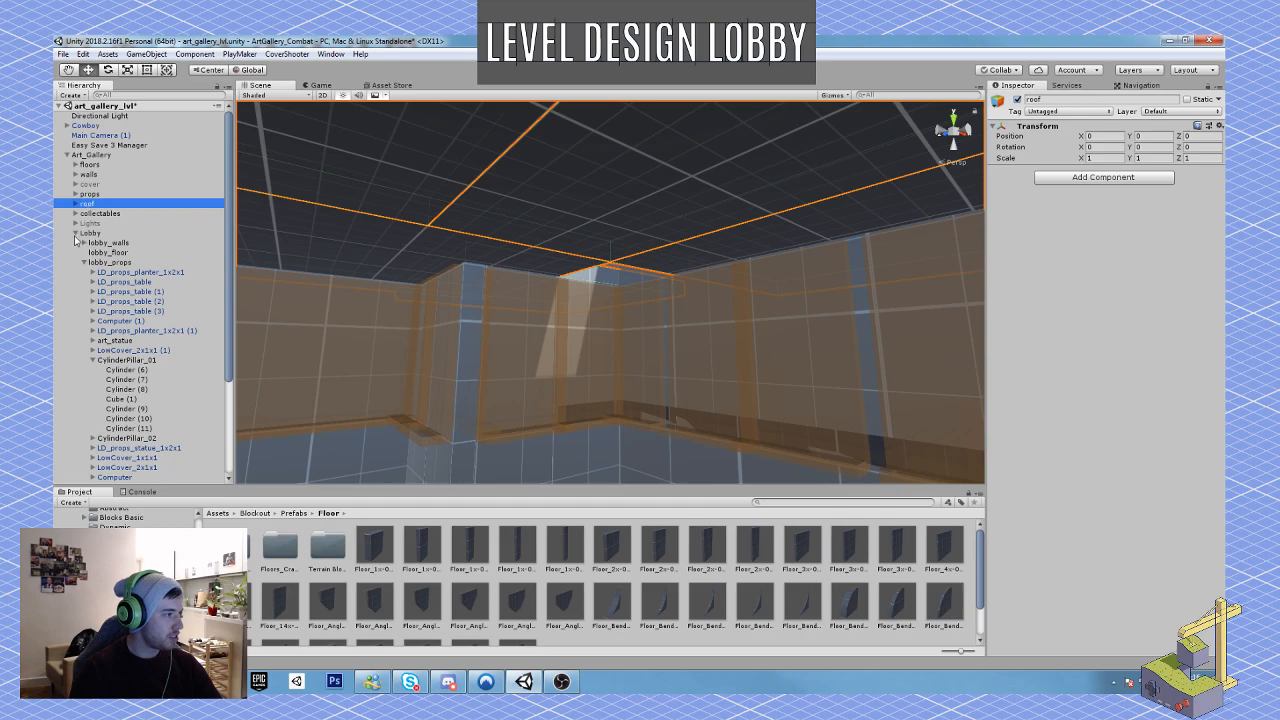
left_click(75, 233)
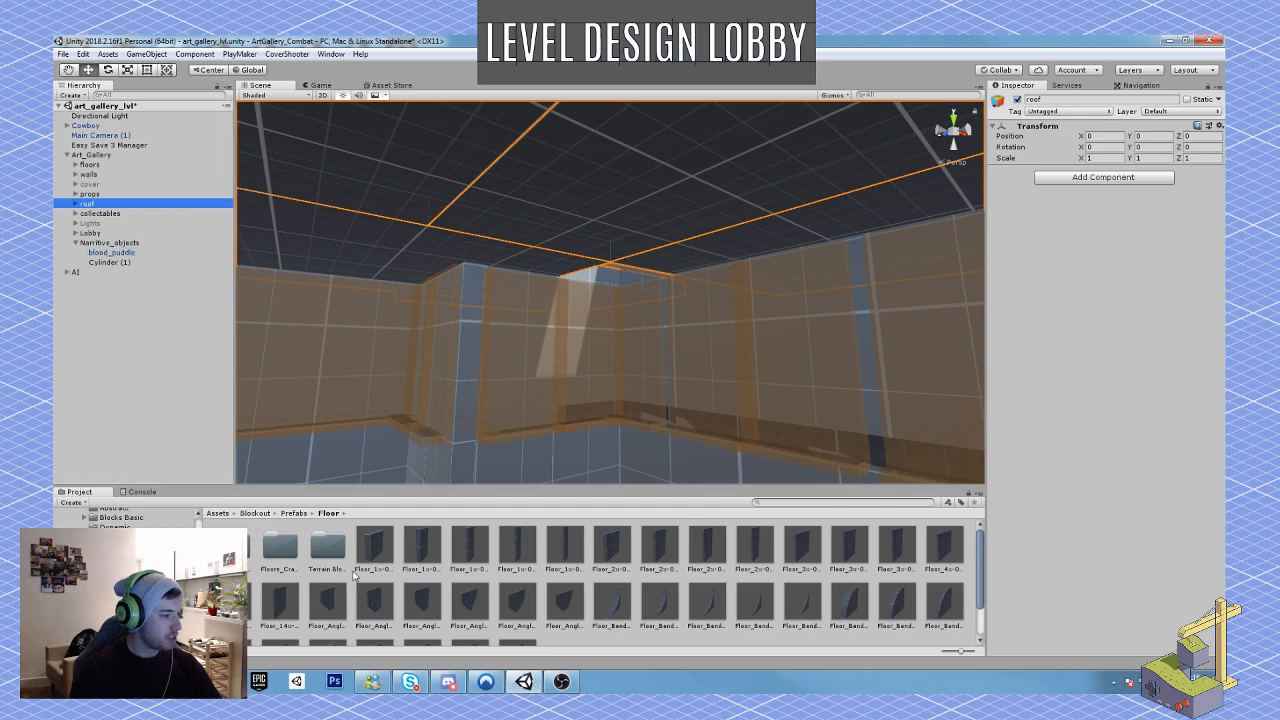
Step: Place a 1x-025x1 floor prefab below the ceiling gap and parent it to the roof group
left_click_drag(374, 548, 505, 430)
left_click_drag(104, 127, 92, 219)
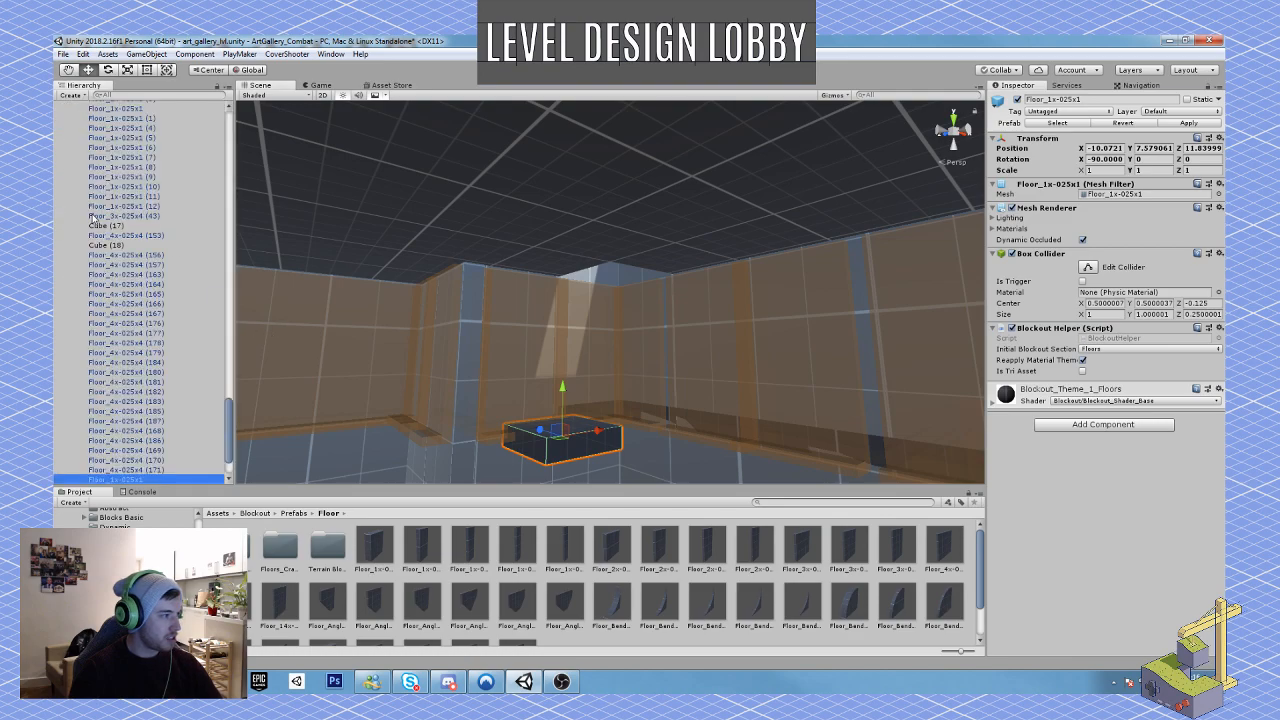
left_click_drag(232, 436, 200, 143)
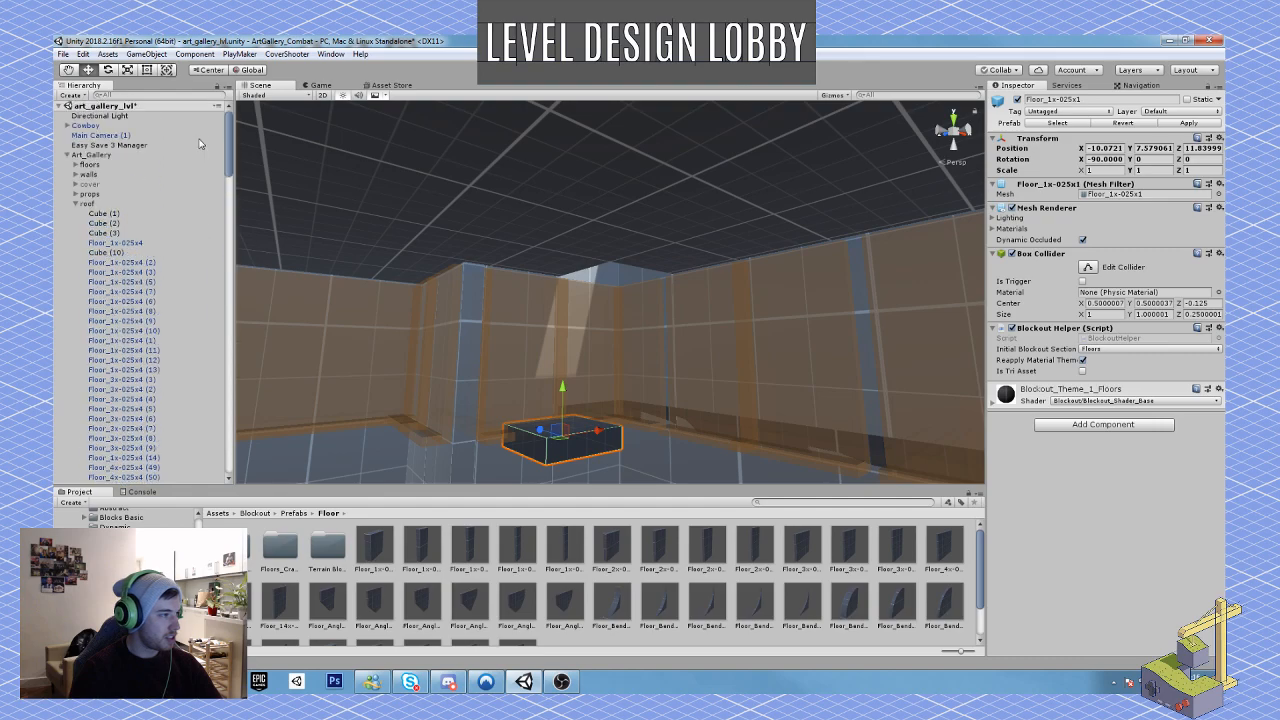
left_click(75, 205)
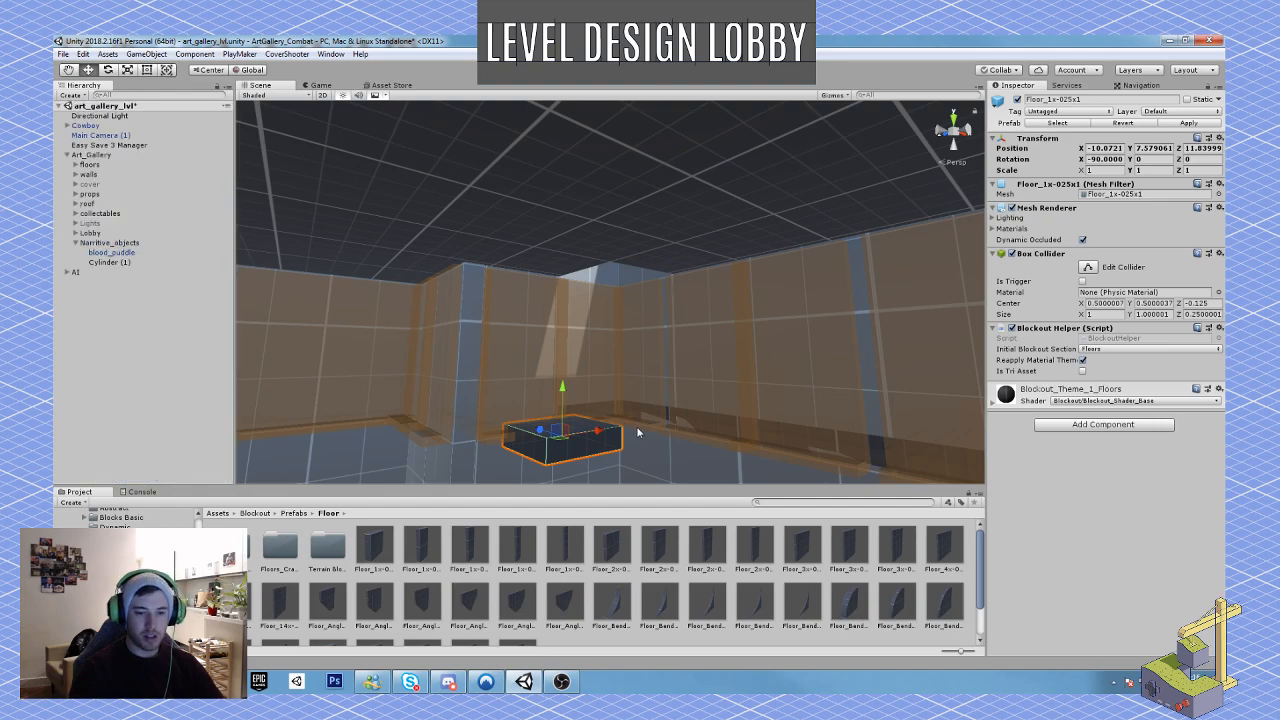
Step: Move the new floor piece up into the ceiling gap at X -9.298, Y 9.679
right_click_drag(636, 426, 608, 410)
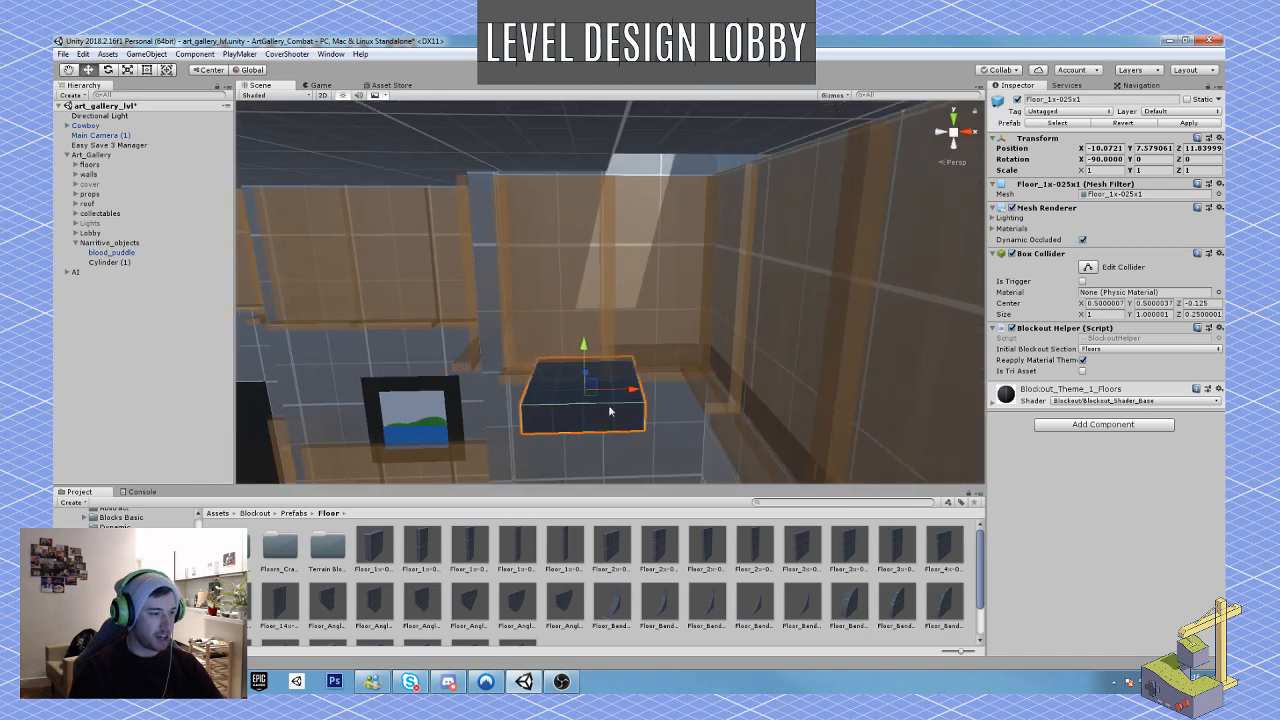
left_click_drag(631, 391, 714, 396)
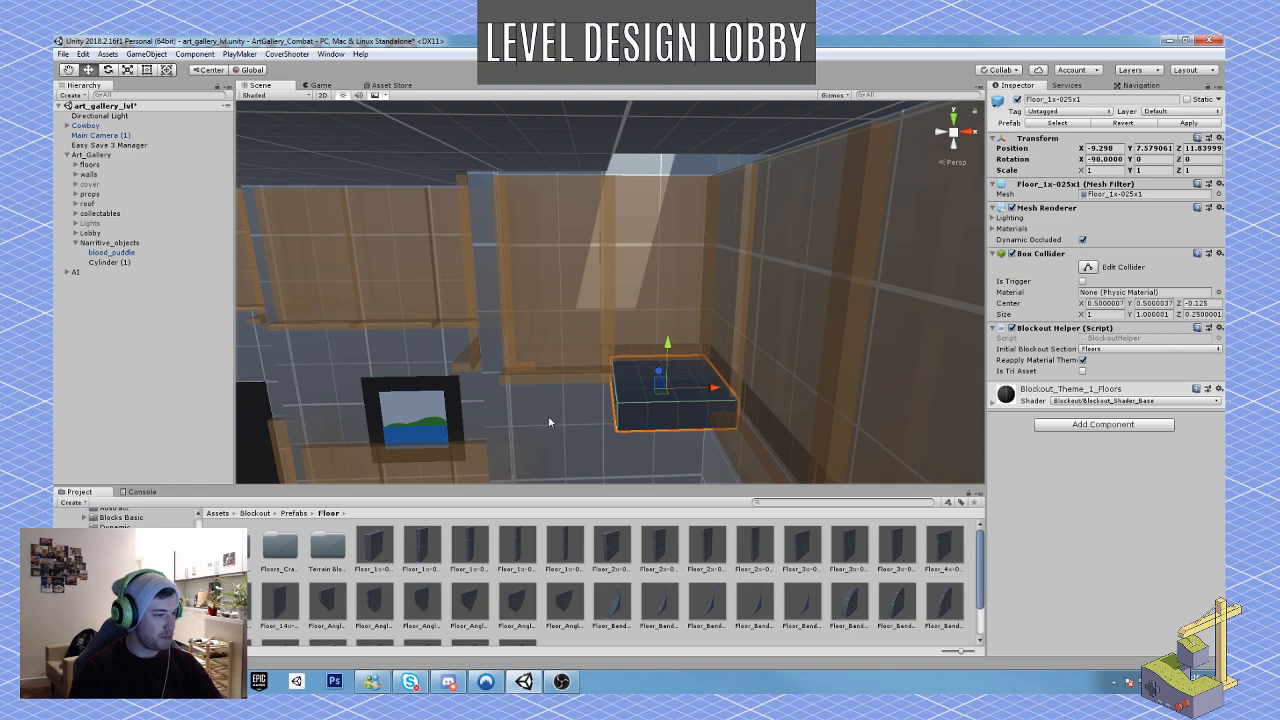
left_click_drag(667, 347, 669, 157)
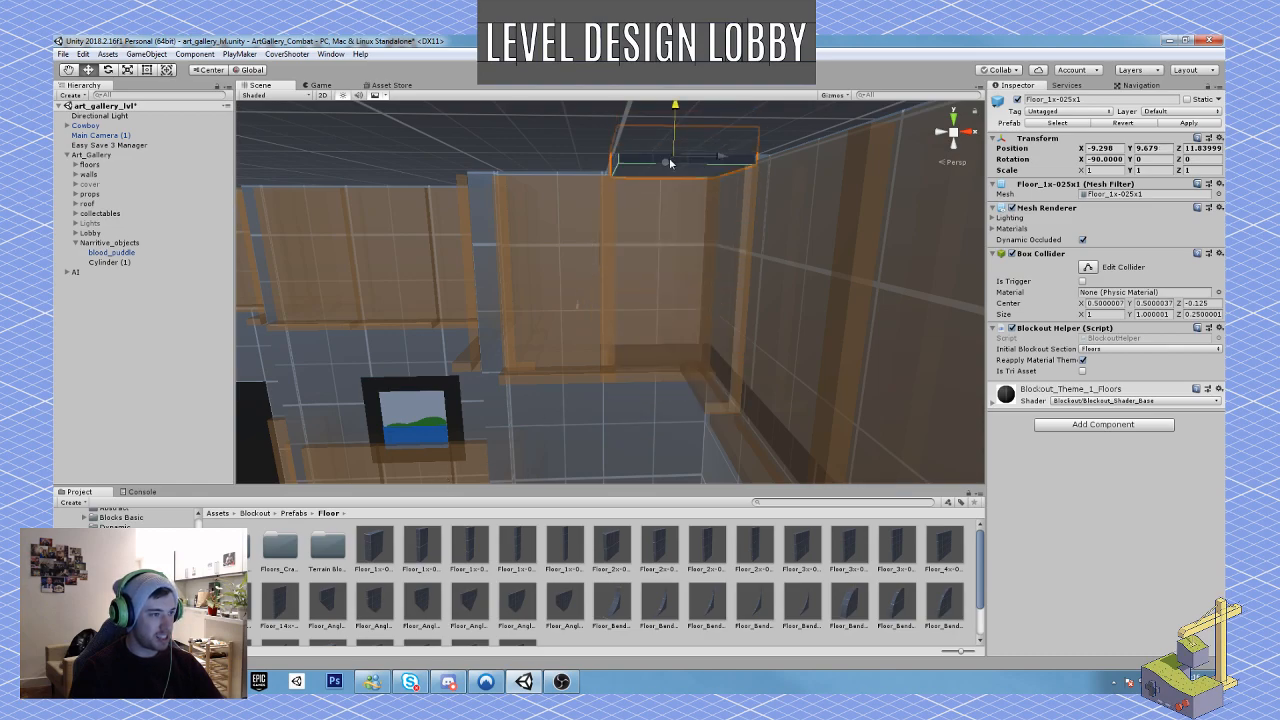
Step: Set the X move snap increment to 0.1
left_click(146, 54)
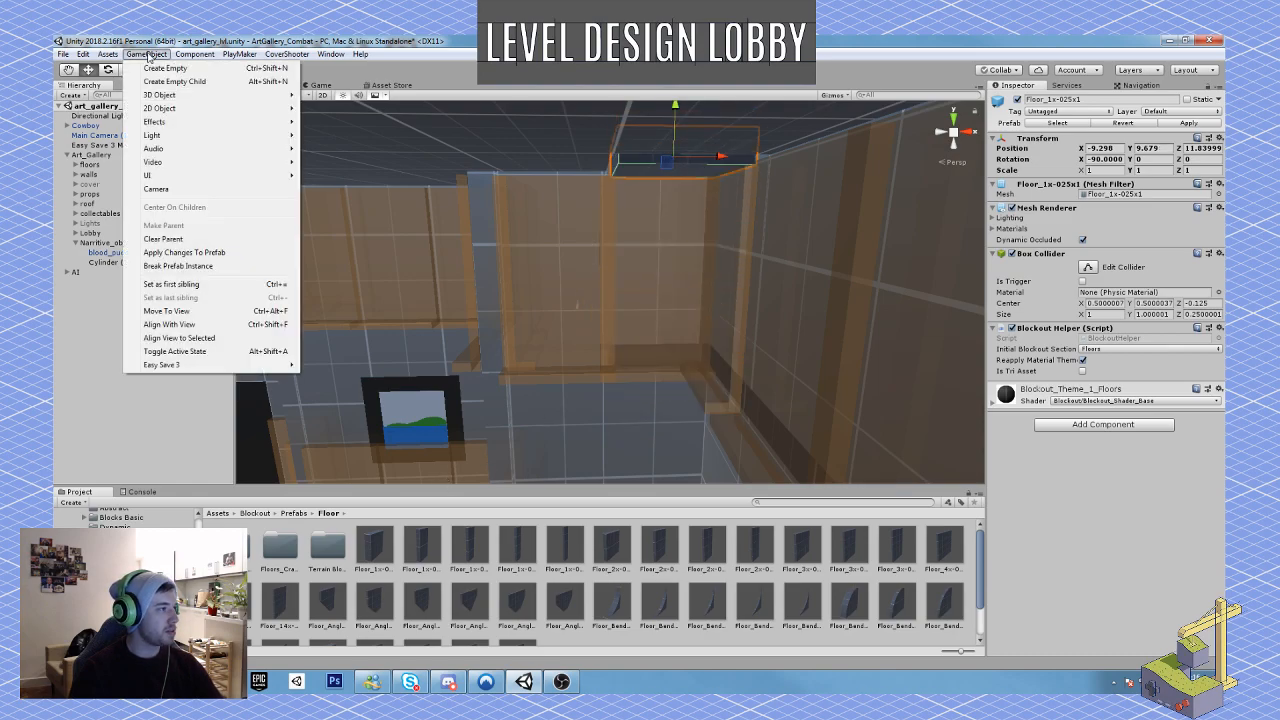
mouse_move(87, 55)
left_click(118, 394)
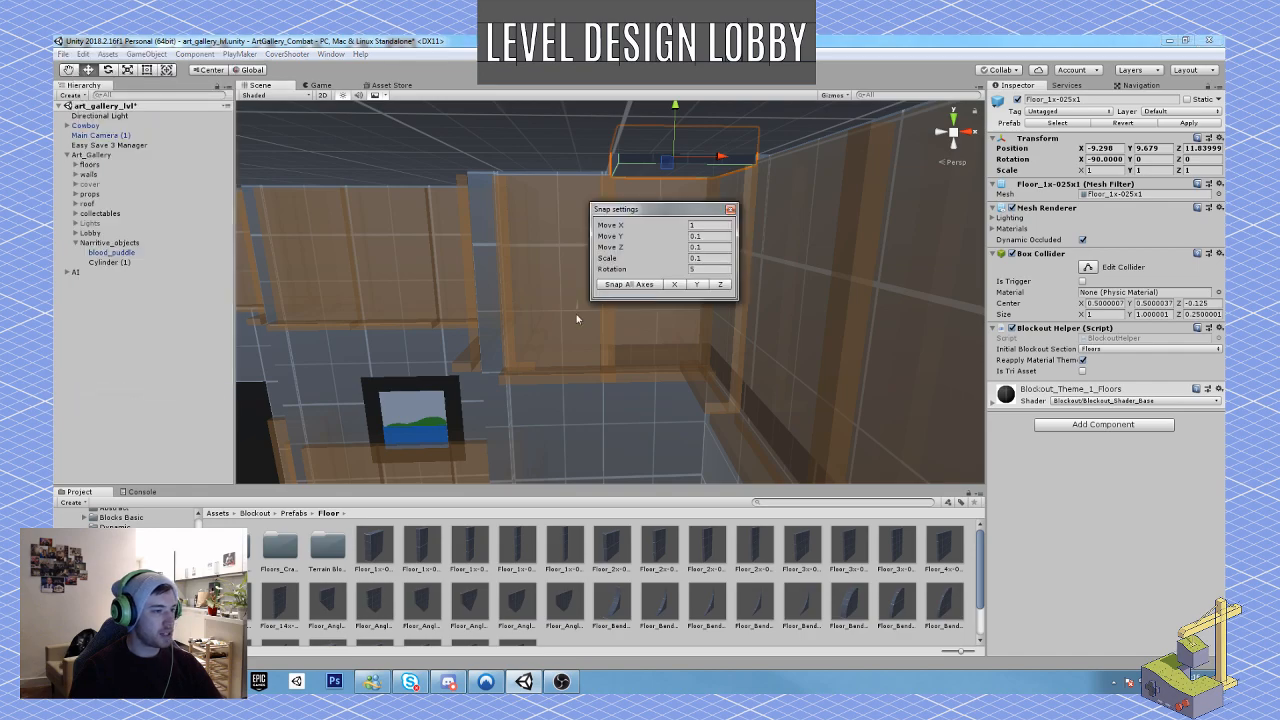
left_click(703, 226)
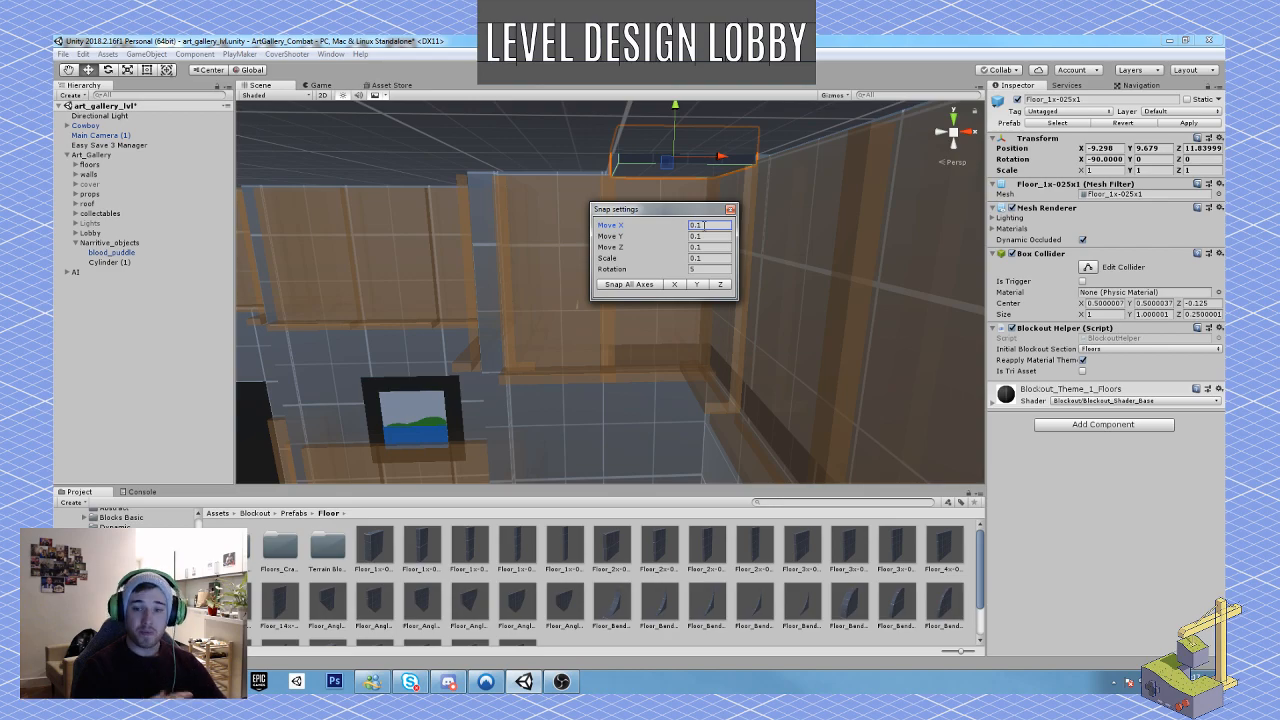
left_click(730, 209)
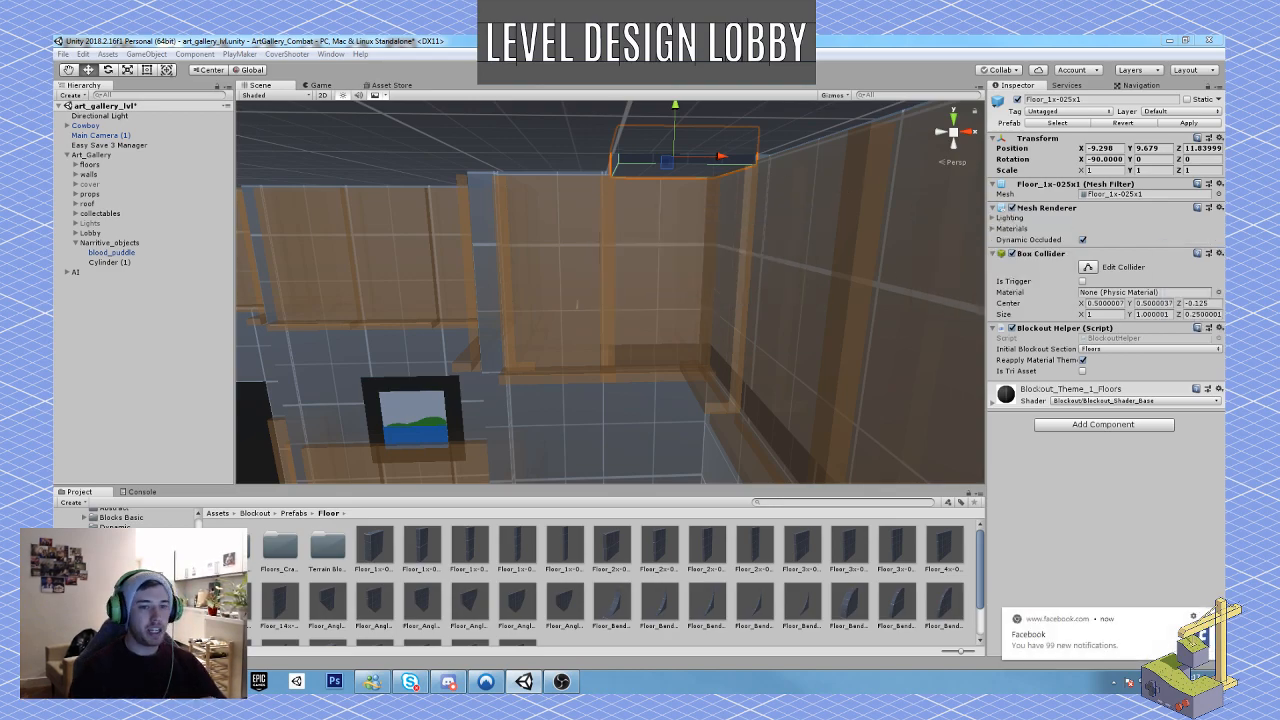
left_click(1193, 617)
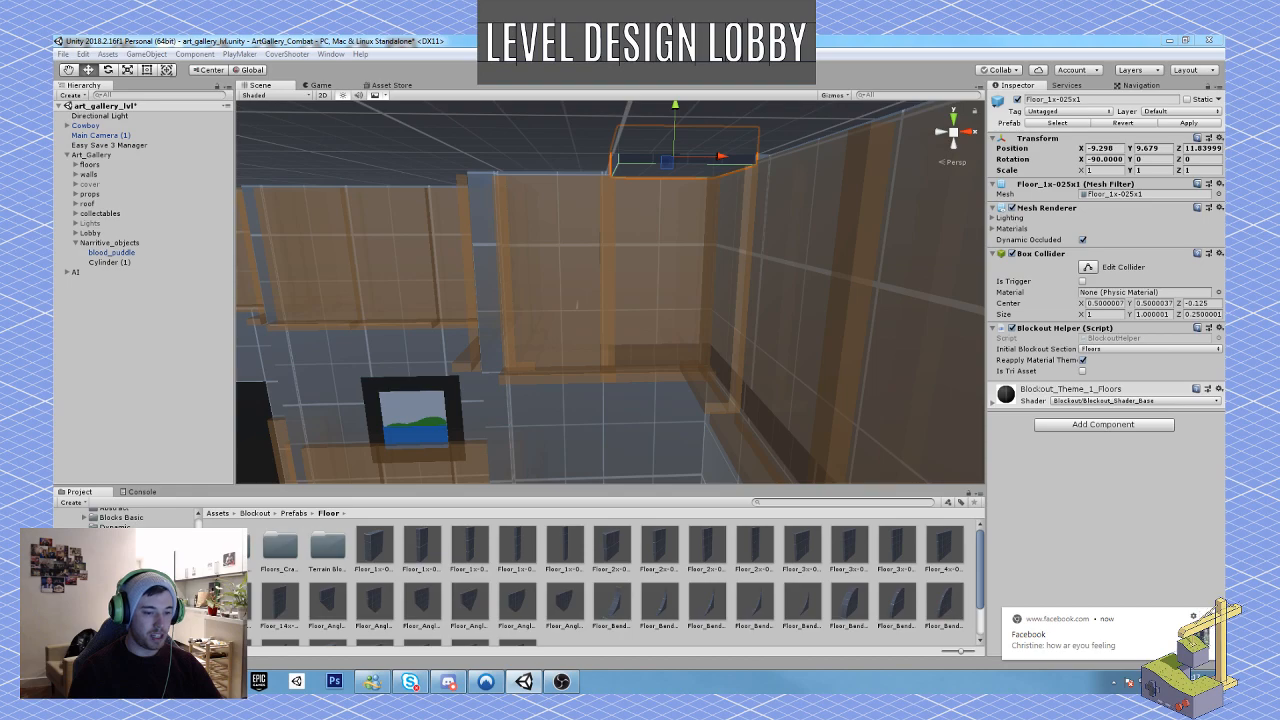
left_click(1193, 617)
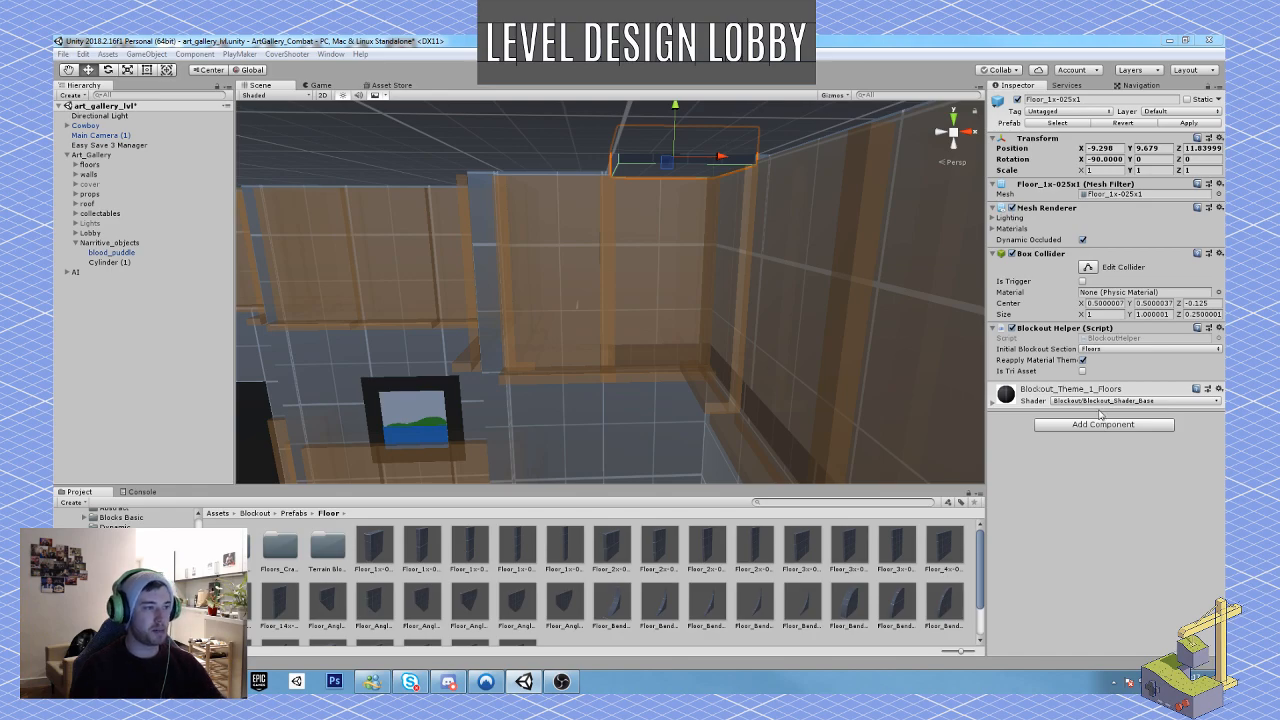
Step: Shift the ceiling filler piece along Z to 11.767
right_click(610, 250)
key("r")
right_click_drag(610, 245, 742, 206)
left_click_drag(678, 261, 683, 262)
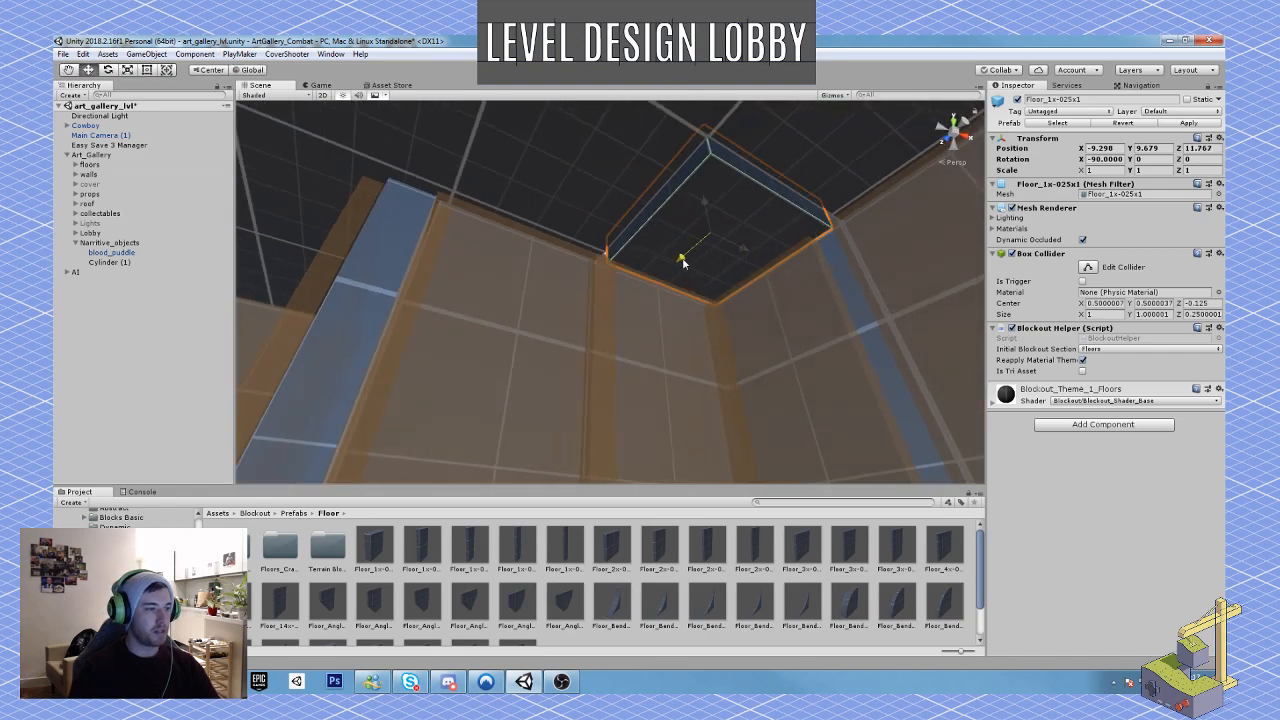
right_click_drag(683, 262, 716, 226)
Step: Align the filler piece with the neighbouring roof tiles from above at X -9.337, Y 9.736, Z 11.72
right_click_drag(722, 374, 620, 488)
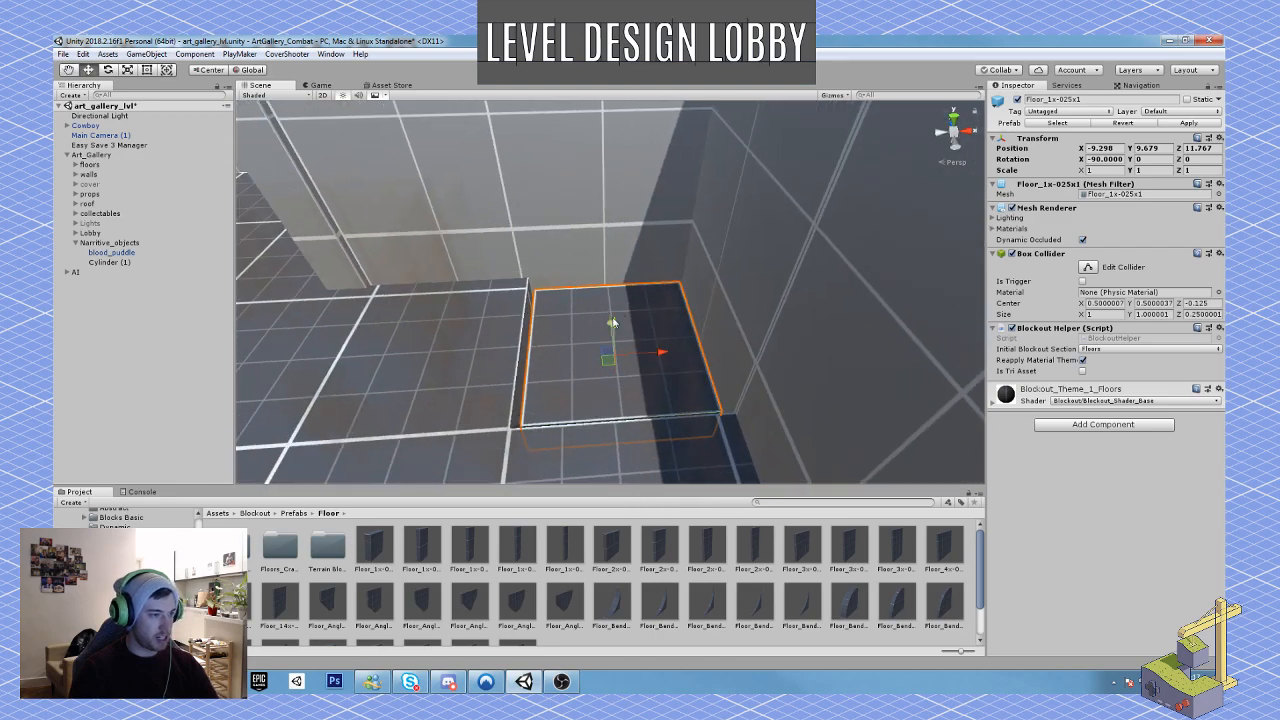
left_click_drag(617, 324, 605, 367)
right_click_drag(605, 368, 606, 323)
key("w")
key("s")
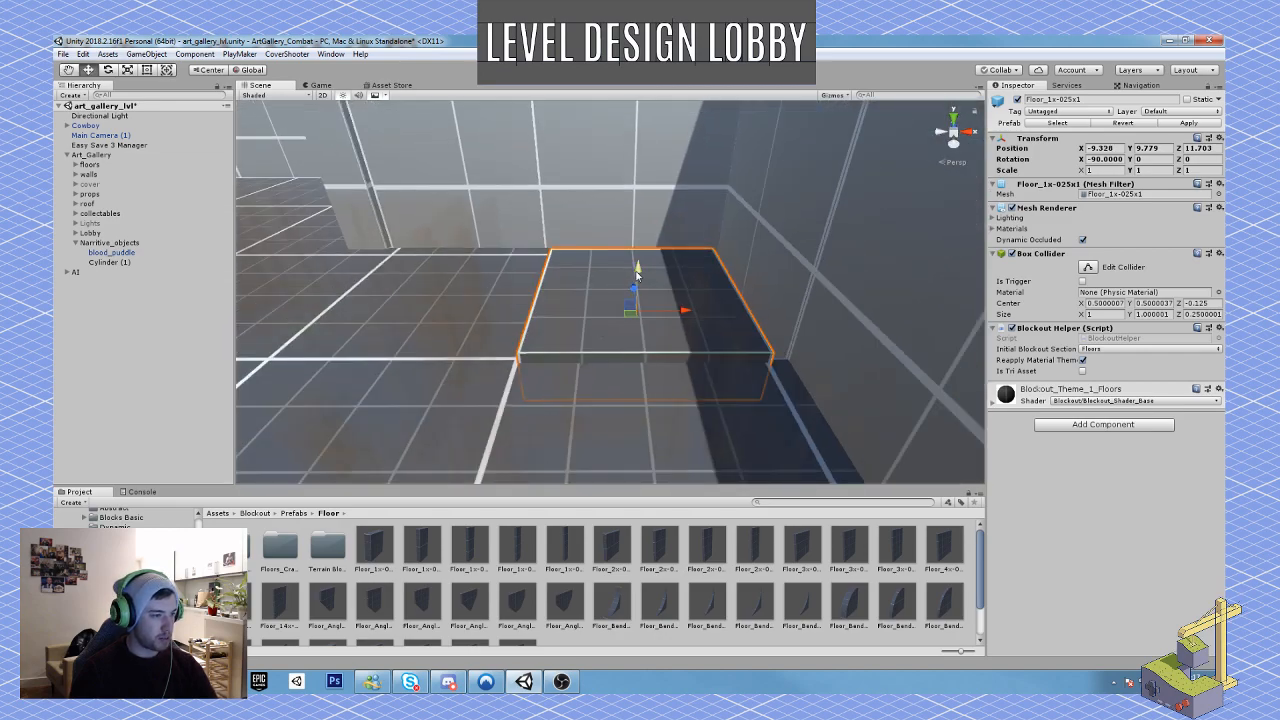
mouse_move(638, 272)
left_mouse_down()
mouse_move(638, 287)
mouse_move(637, 276)
left_mouse_up()
left_click_drag(631, 324, 629, 320)
Step: Scale the filler piece to 1.2 in X and Y and shift it to Z 11.92 to cover the gap
key("e")
right_click_drag(651, 335, 656, 432)
key("r")
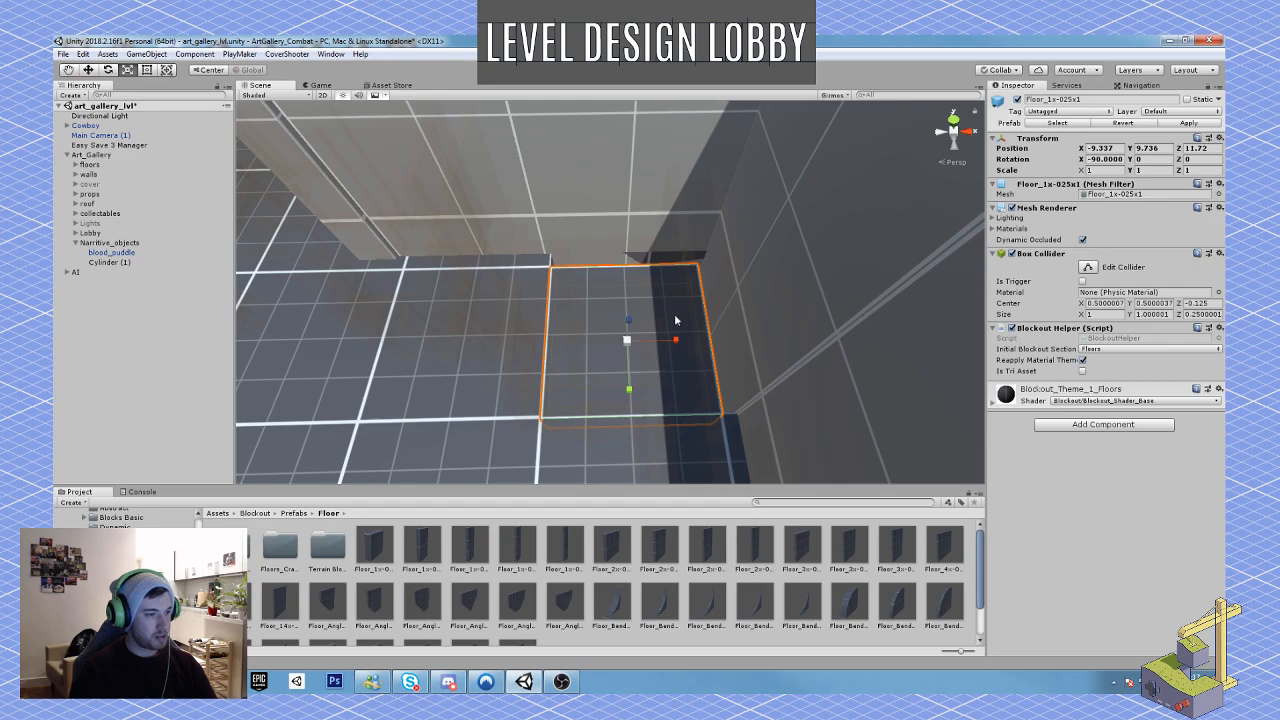
mouse_move(678, 342)
left_mouse_down()
mouse_move(710, 348)
mouse_move(689, 344)
left_mouse_up()
key("w")
key("e")
key("r")
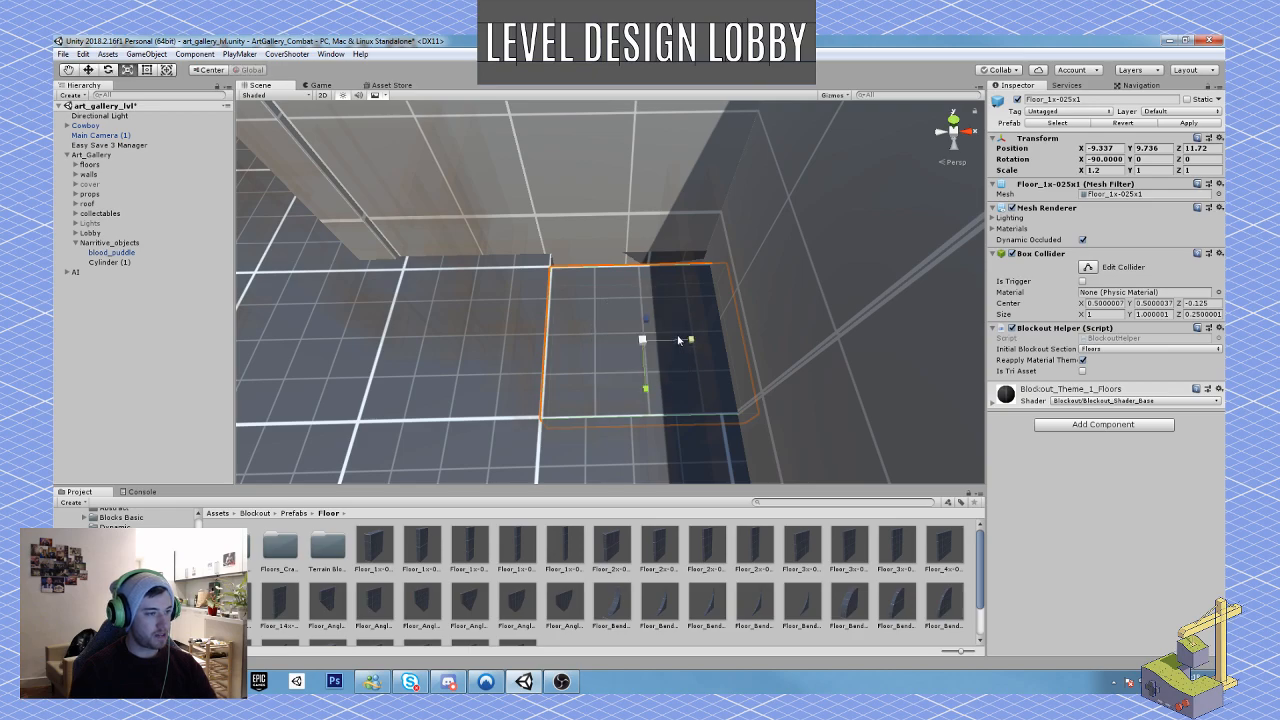
left_click_drag(646, 395, 647, 400)
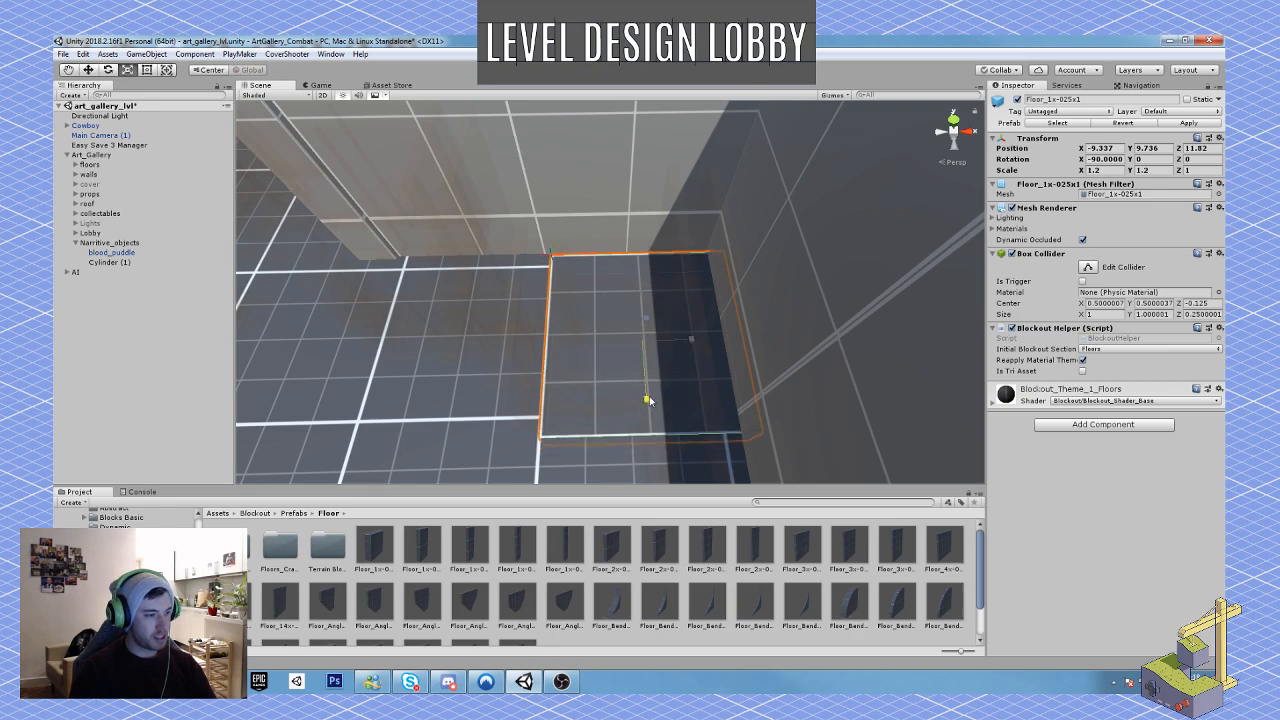
key("w")
left_click_drag(643, 318, 640, 289)
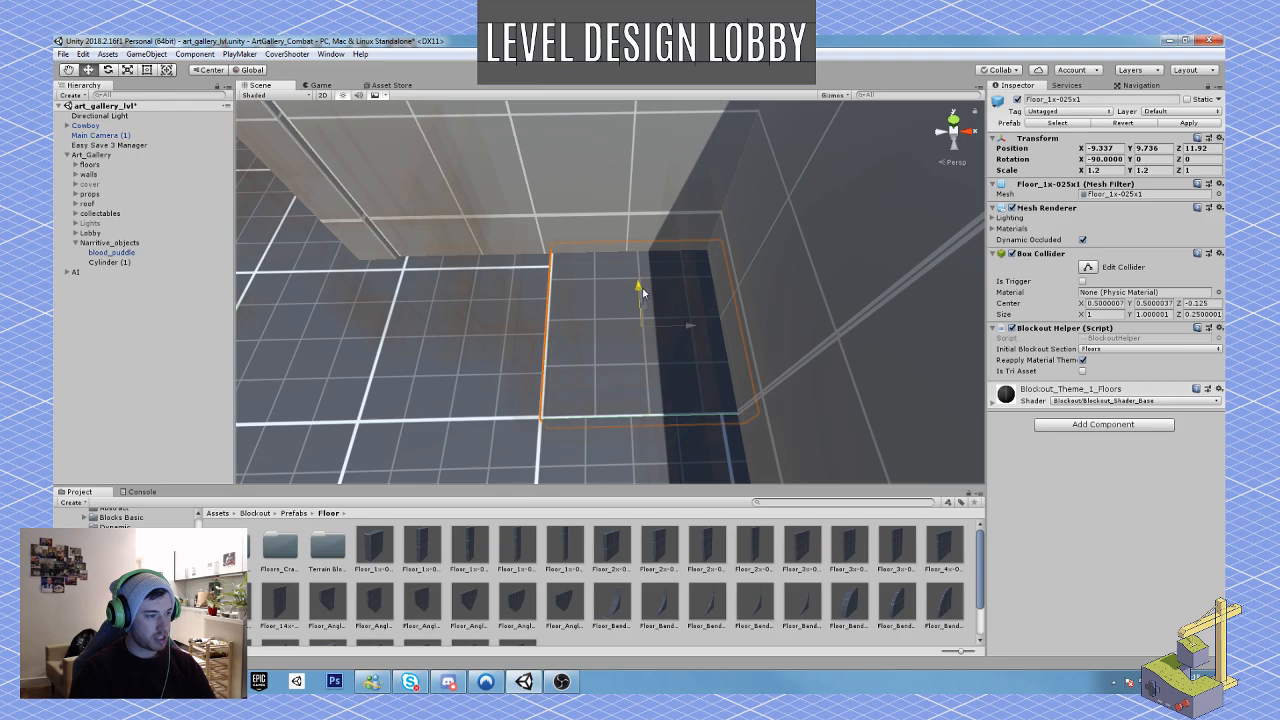
Step: Review the lobby from the entrance side and save the scene
right_click_drag(752, 381, 493, 331)
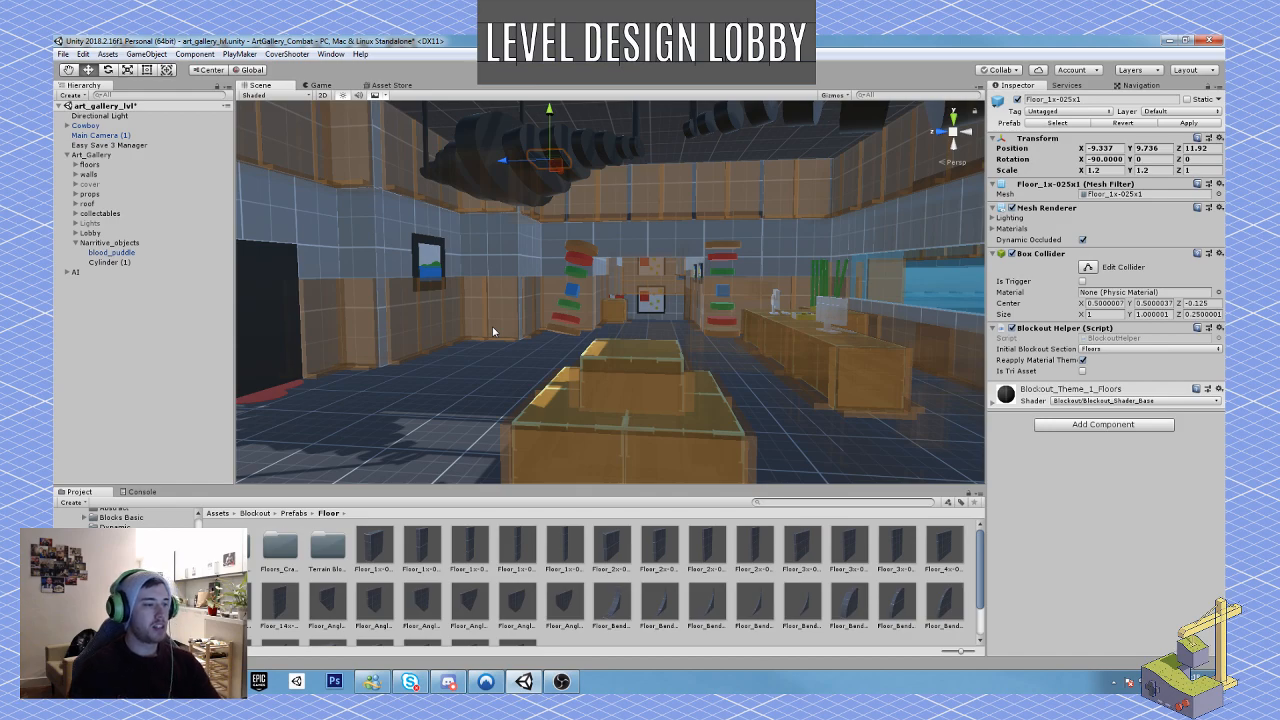
right_click_drag(517, 340, 798, 408)
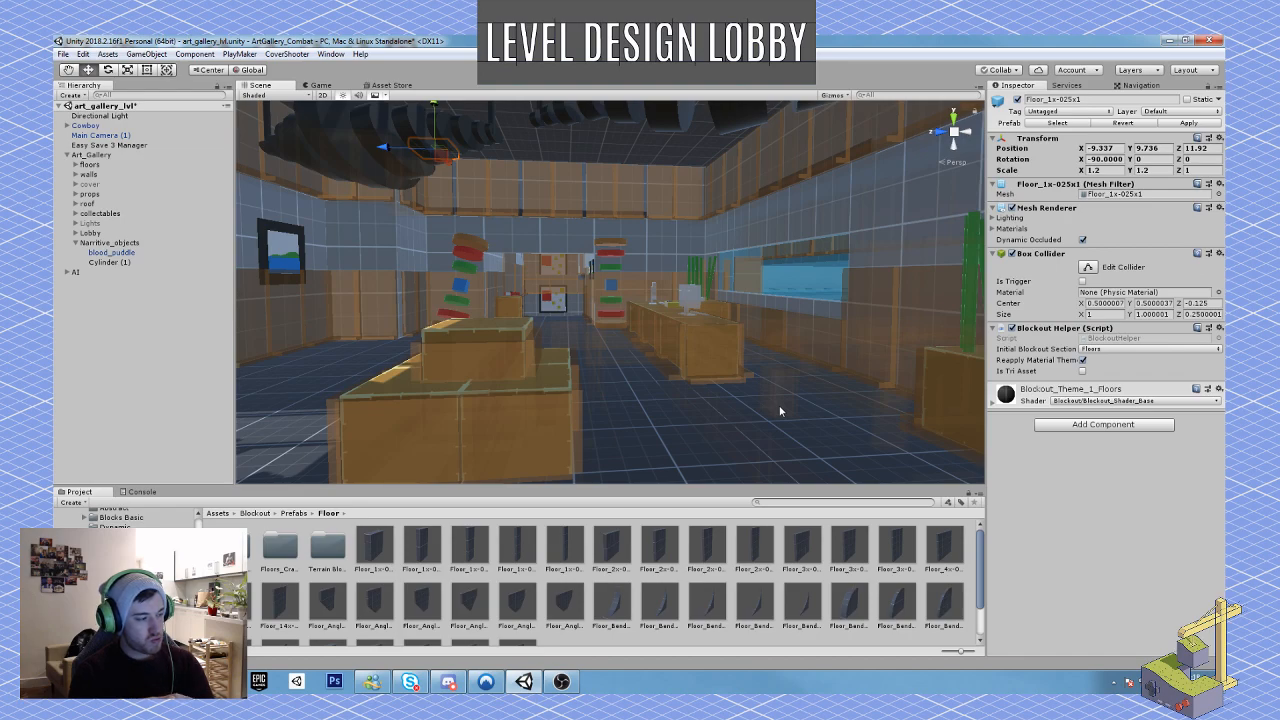
left_click(63, 54)
left_click(80, 100)
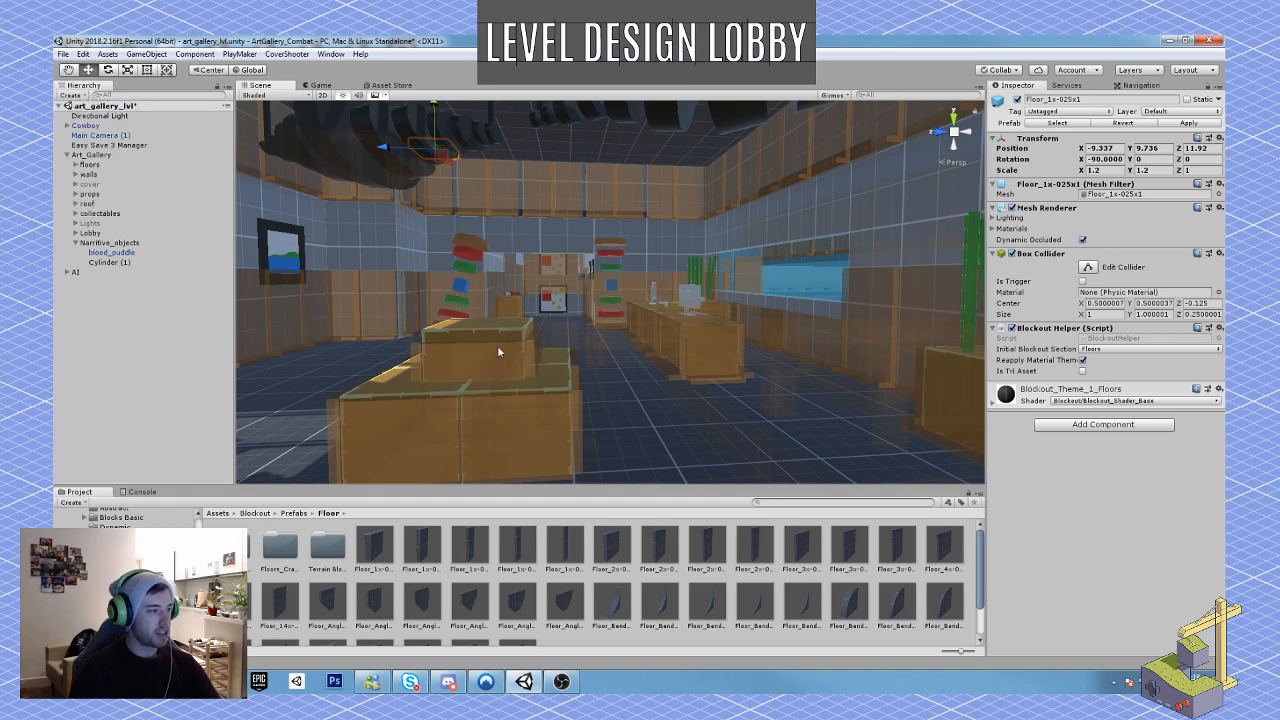
Step: Tilt the small painting before the dark doorway to -15° about Z and lower it to Y 5.541
mouse_move(493, 333)
right_mouse_down()
mouse_move(543, 343)
mouse_move(323, 331)
mouse_move(452, 285)
right_mouse_up()
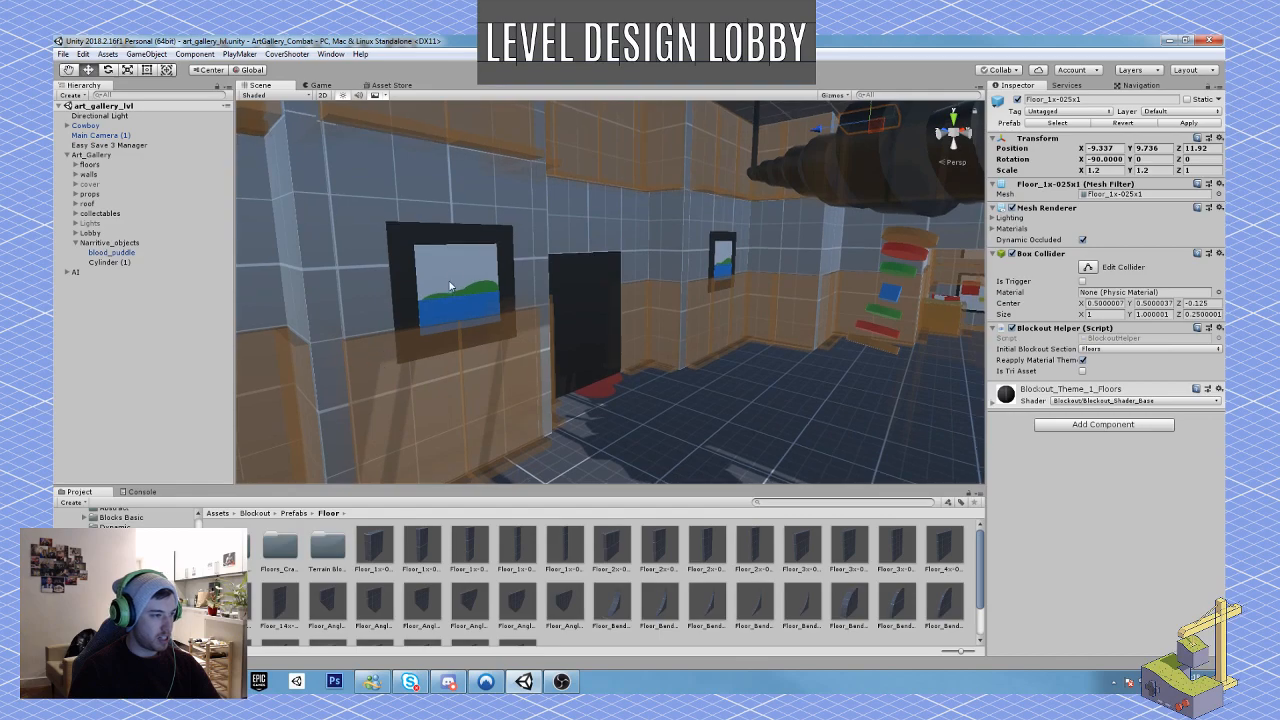
left_click(450, 273)
key("e")
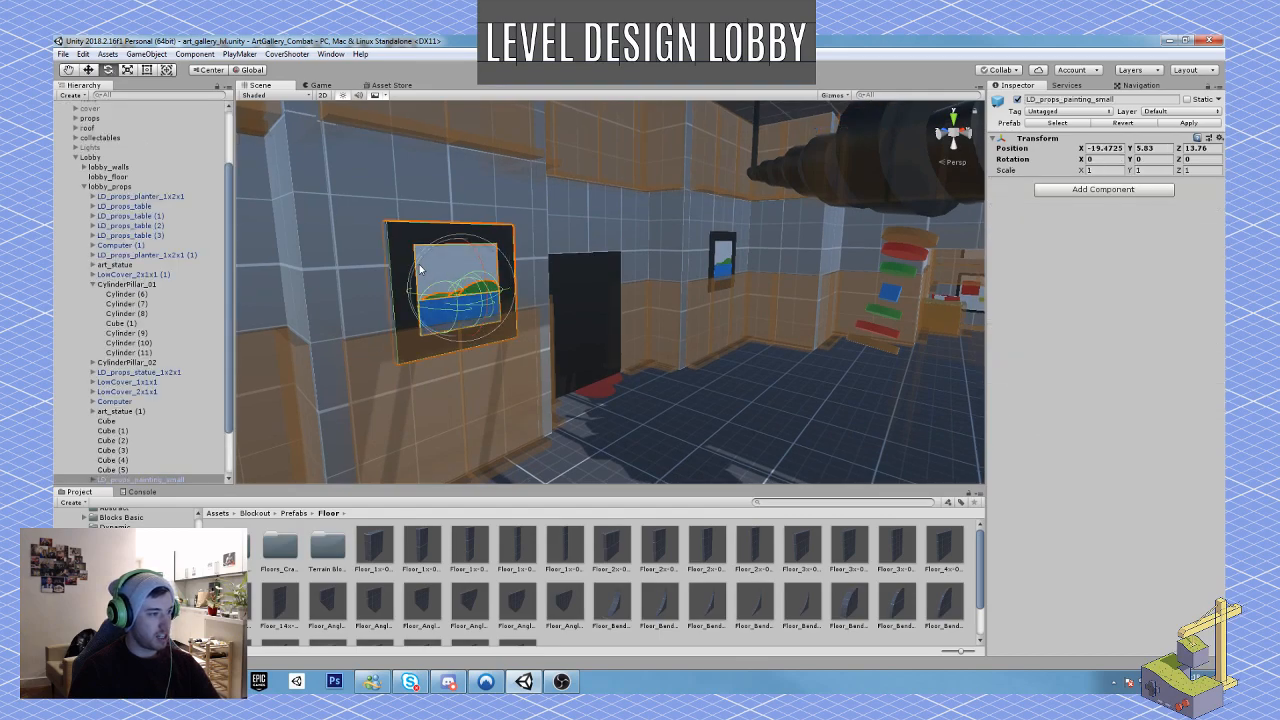
mouse_move(450, 273)
left_mouse_down()
mouse_move(434, 251)
mouse_move(459, 252)
mouse_move(461, 265)
left_mouse_up()
key("w")
right_click_drag(461, 265, 588, 268)
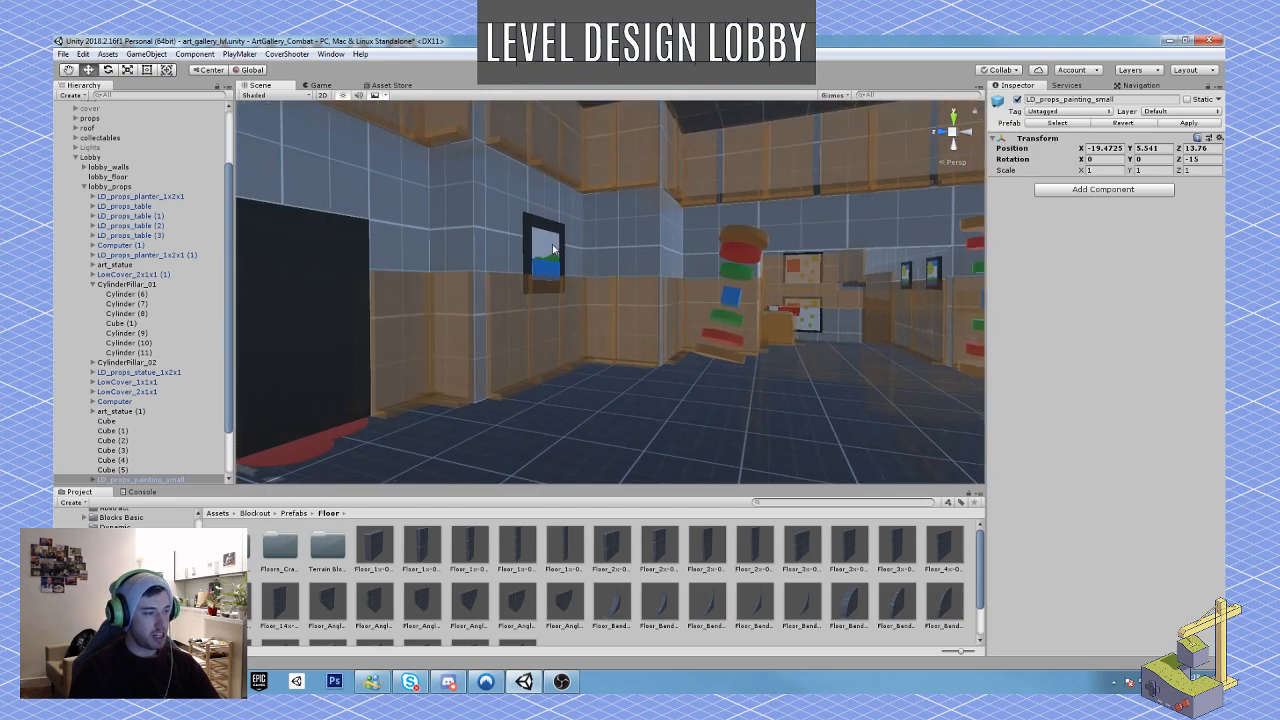
Step: Lower the second small painting to about Y 4.13, Z 13.38 and tilt it 15° about X
left_click(552, 244)
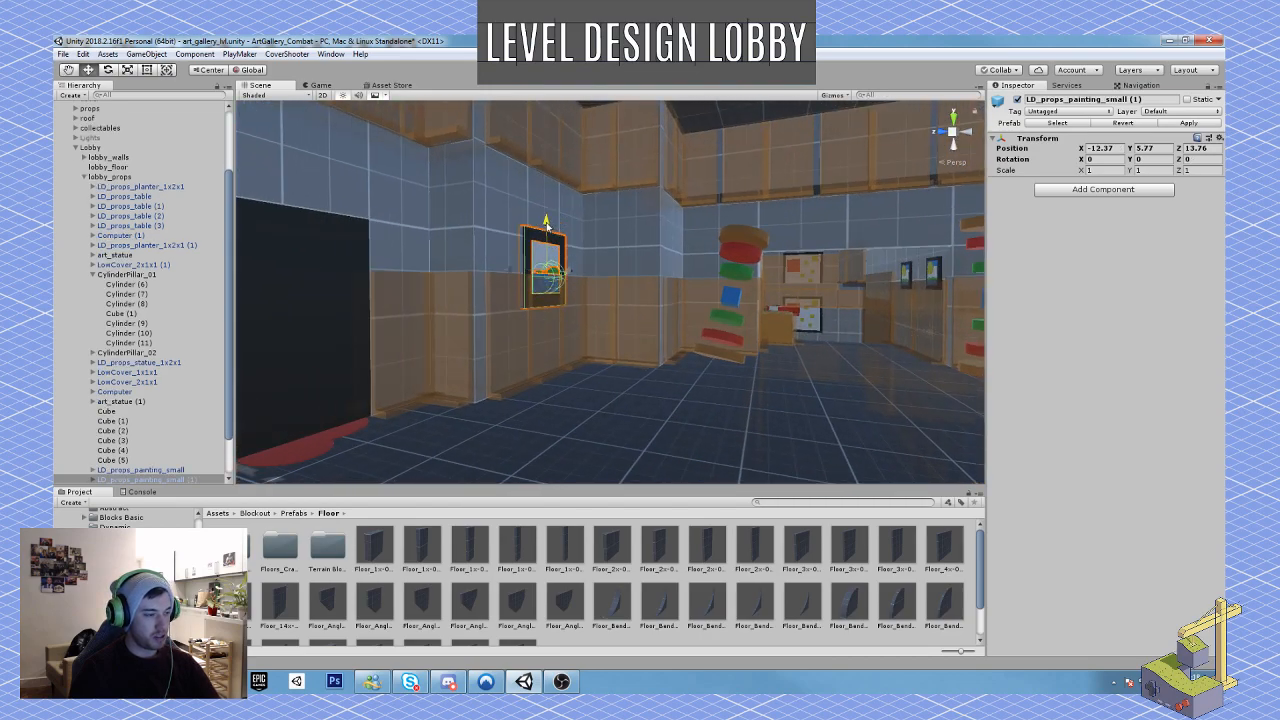
mouse_move(546, 222)
left_mouse_down()
mouse_move(513, 338)
mouse_move(523, 343)
left_mouse_up()
key("e")
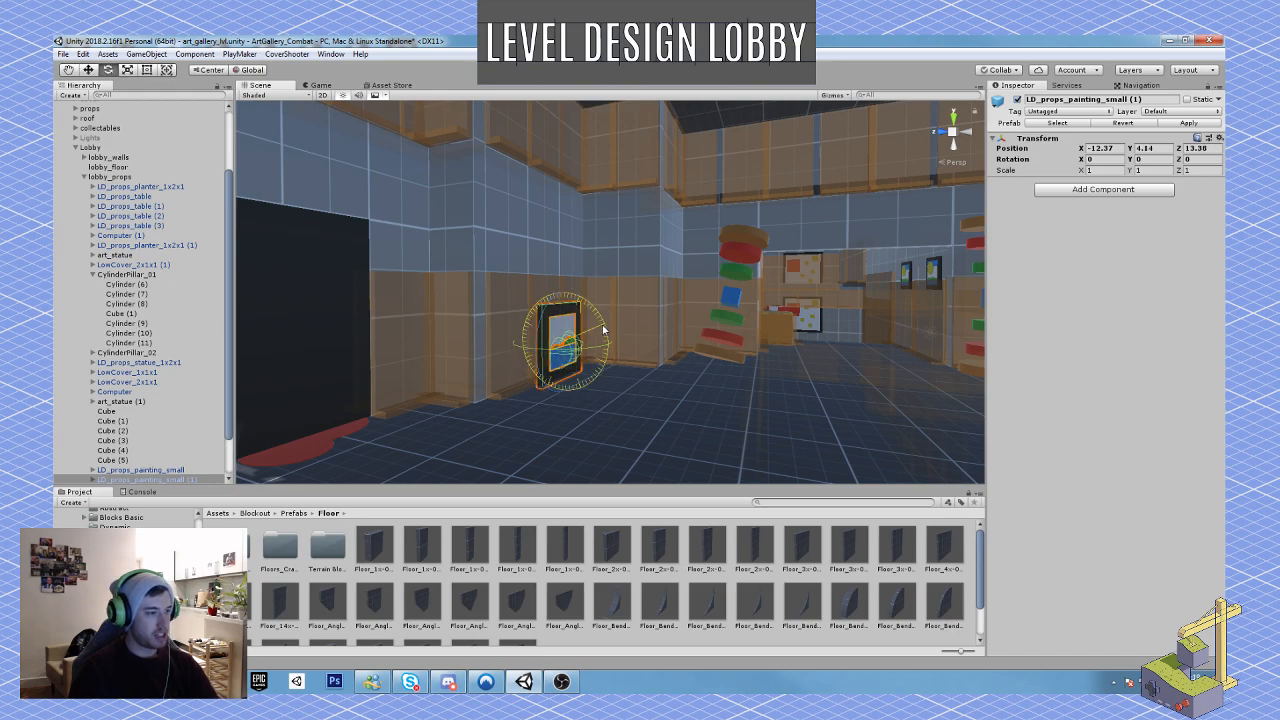
left_click_drag(603, 330, 587, 312)
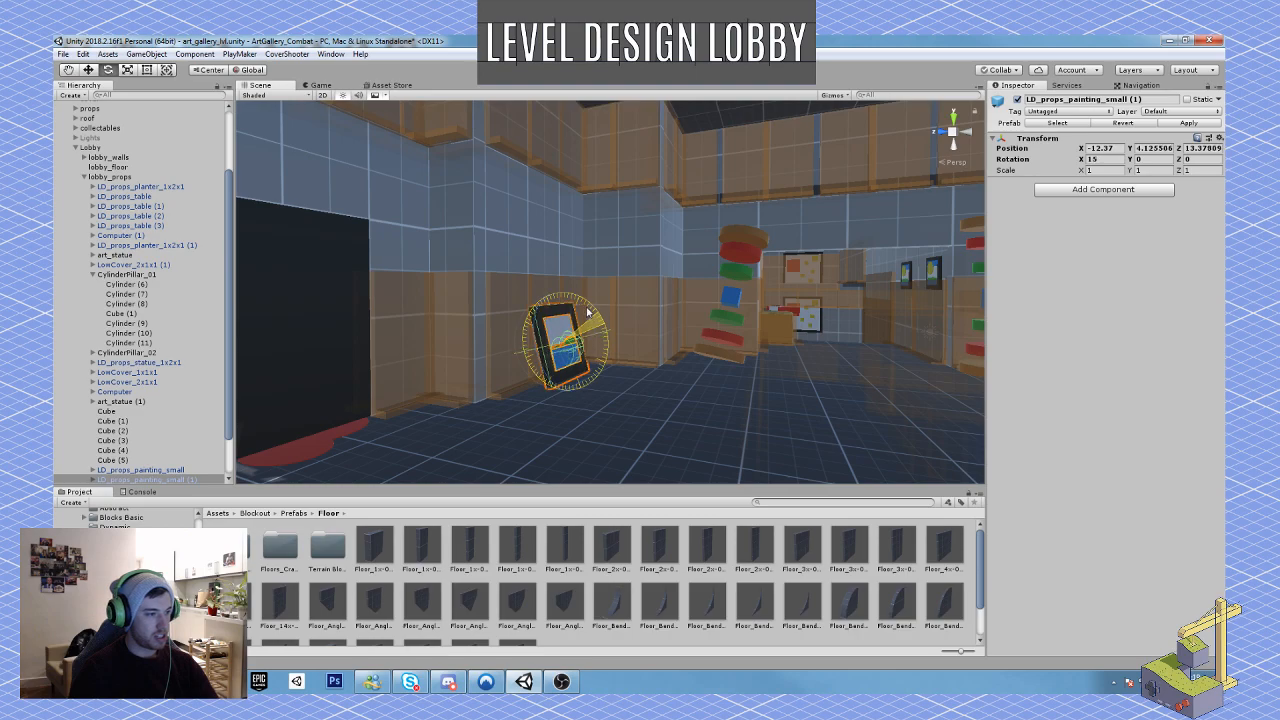
Step: Push the tilted second small painting back against the wall to Z 13.518
key("w")
right_click_drag(603, 348, 635, 361)
key("a")
key("w")
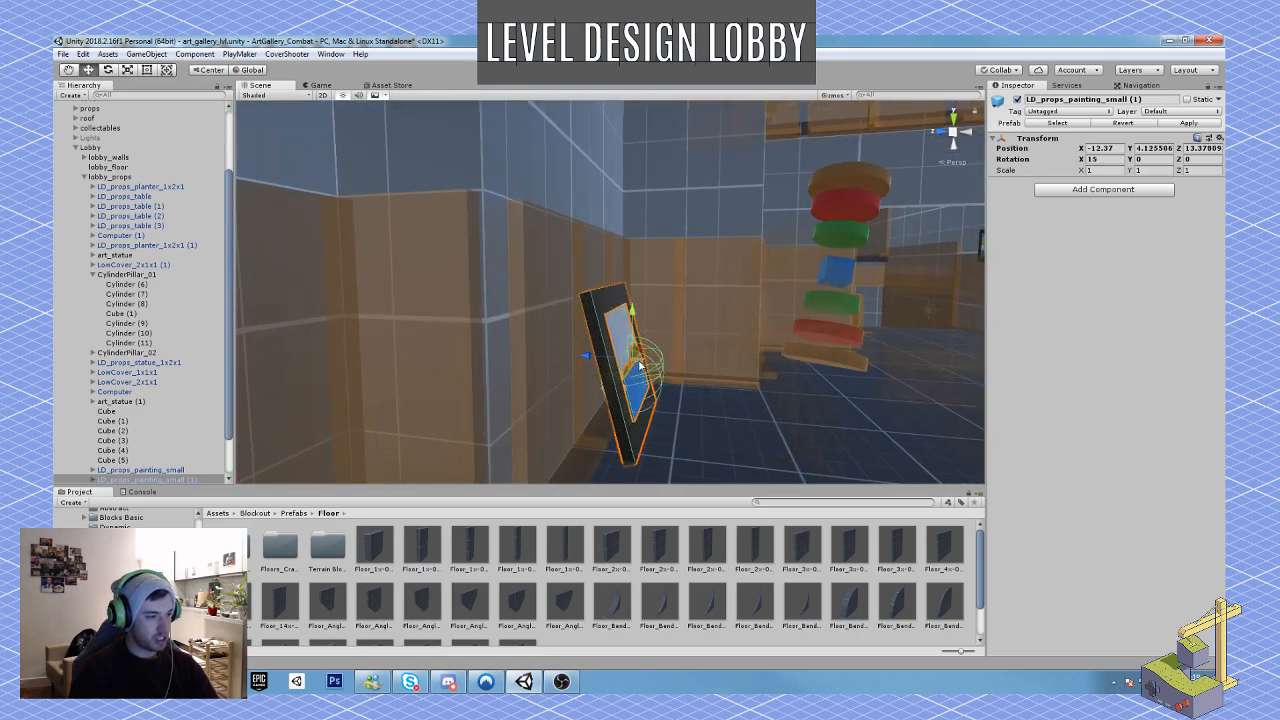
left_click_drag(597, 364, 585, 364)
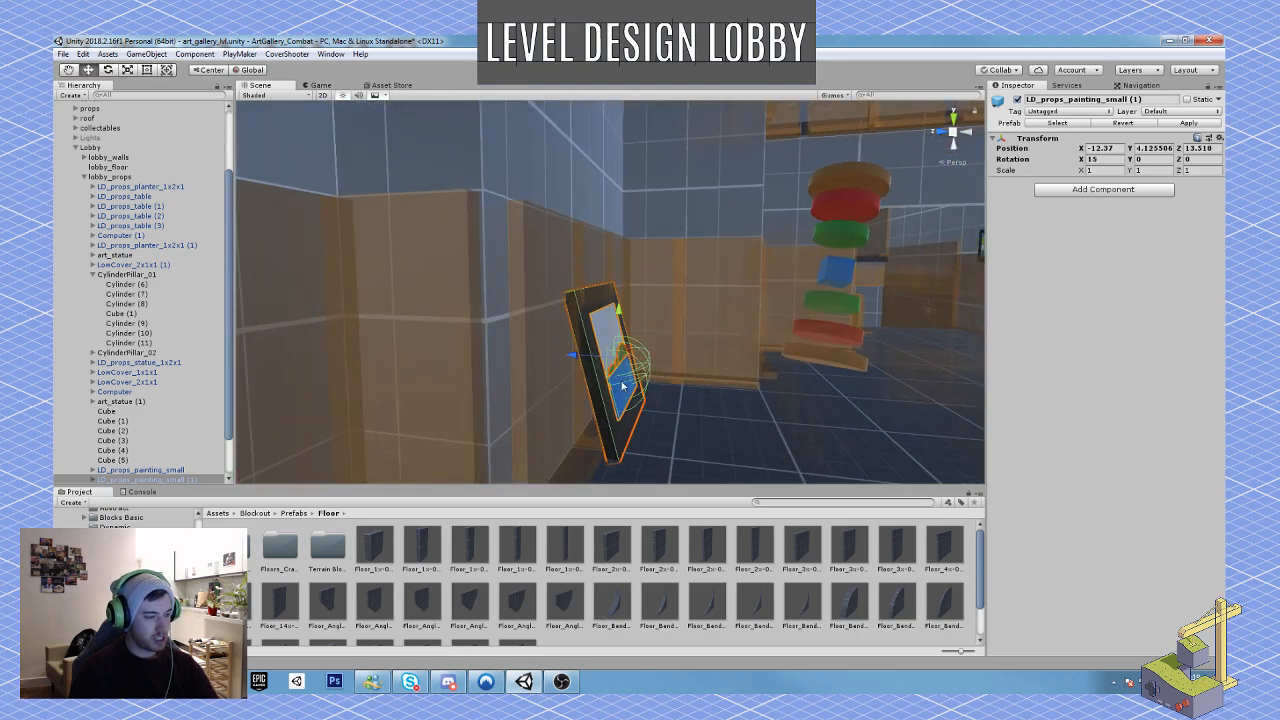
key("s")
mouse_move(585, 364)
right_mouse_down()
mouse_move(654, 374)
mouse_move(655, 386)
right_mouse_up()
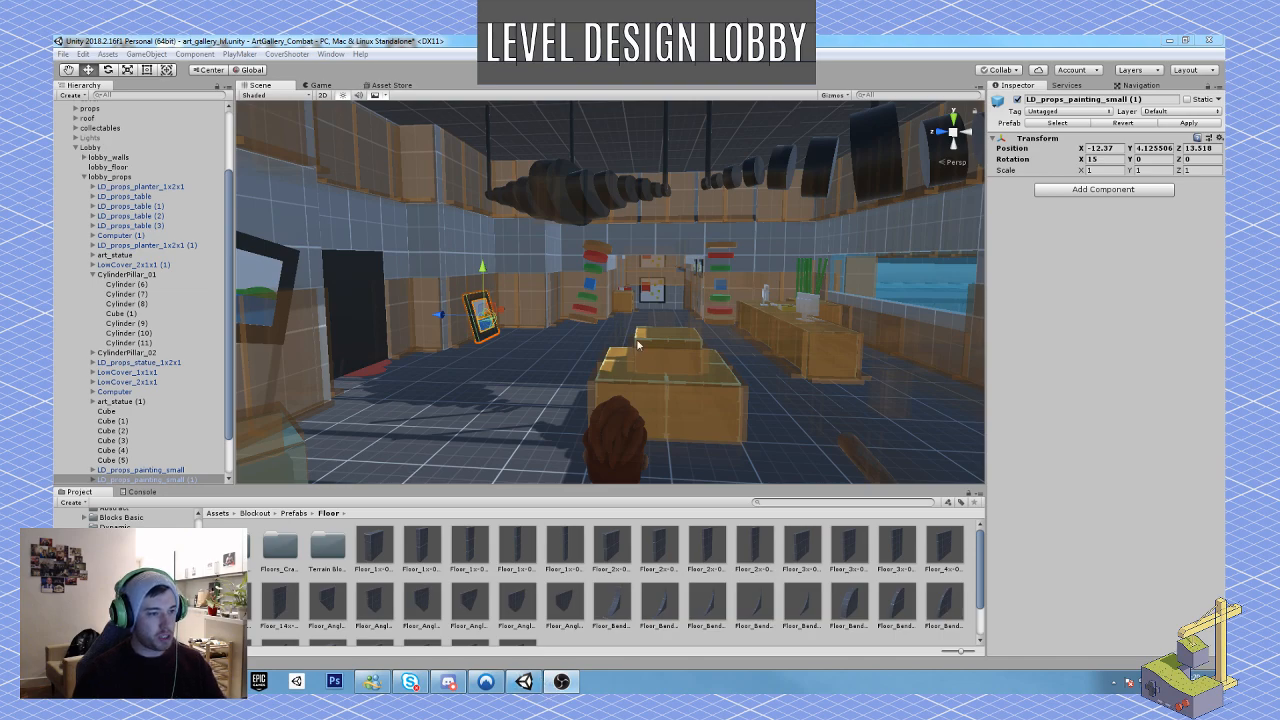
Step: Select the whole upright pillar, CylinderPillar_02, and shift it to Z 7.97
right_click_drag(638, 345, 674, 342)
key("w")
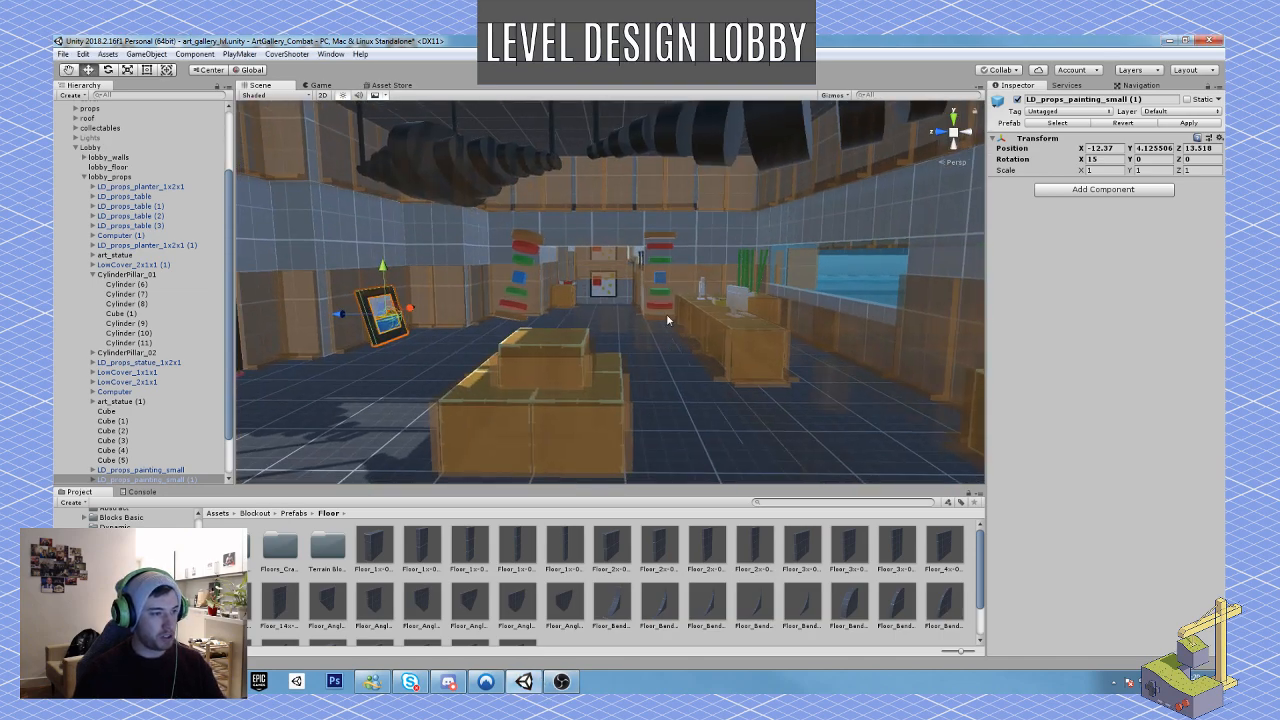
left_click(665, 296)
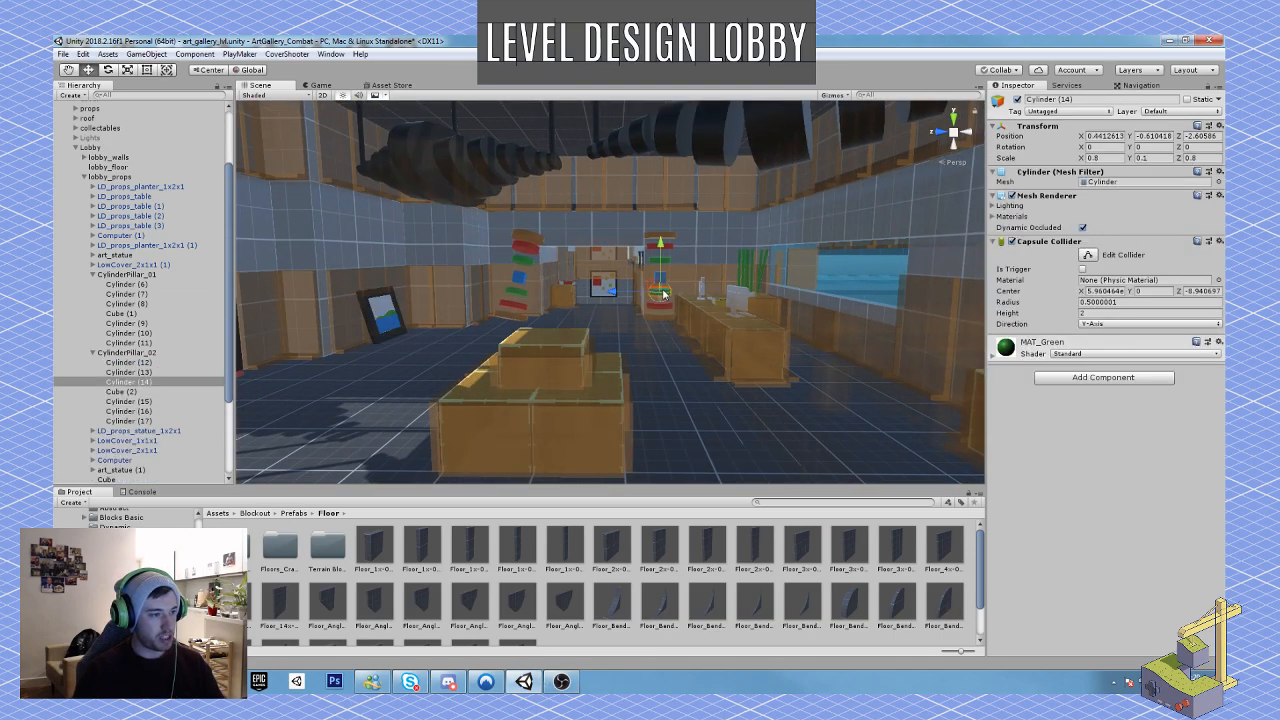
left_click(141, 275)
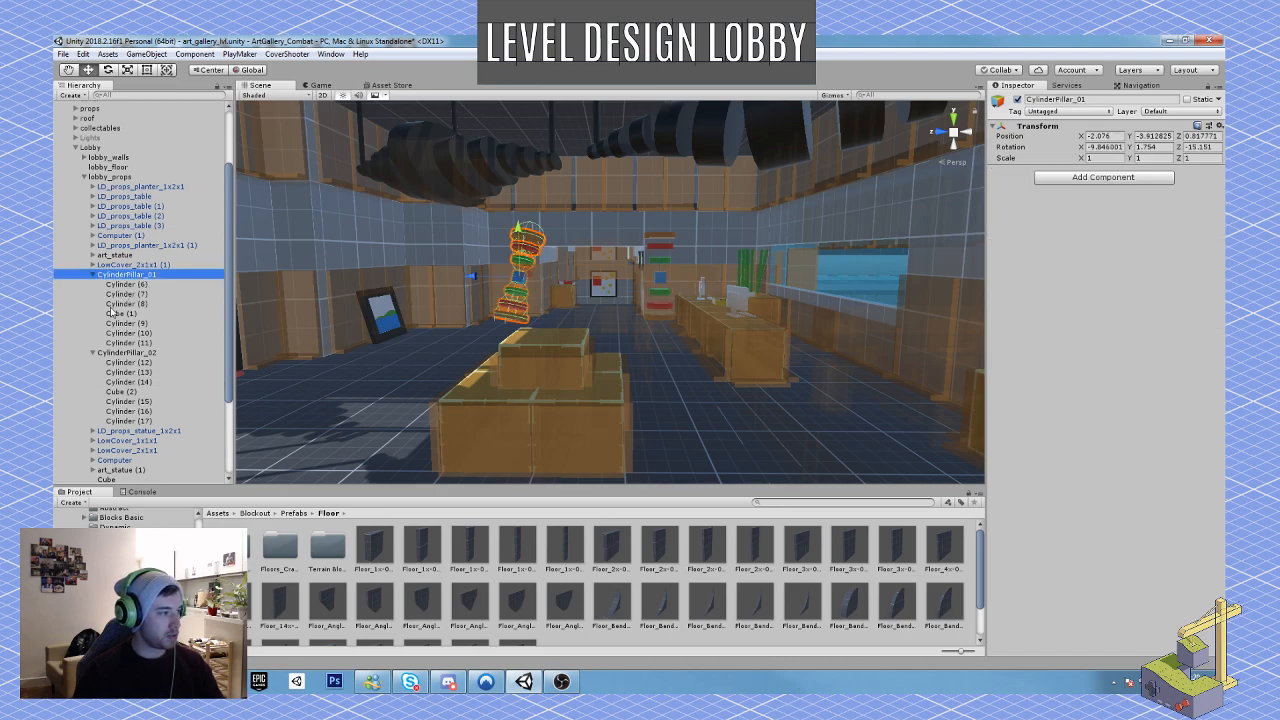
left_click(104, 353)
left_click(93, 353)
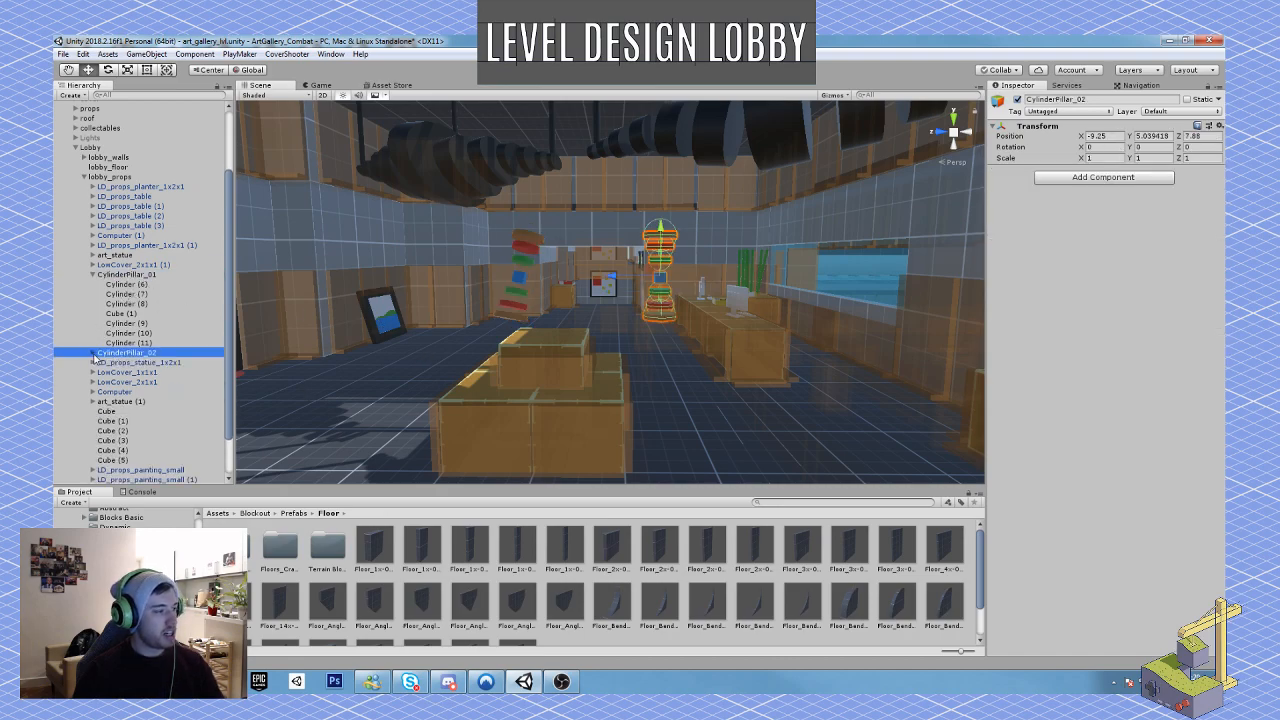
left_click_drag(609, 279, 605, 281)
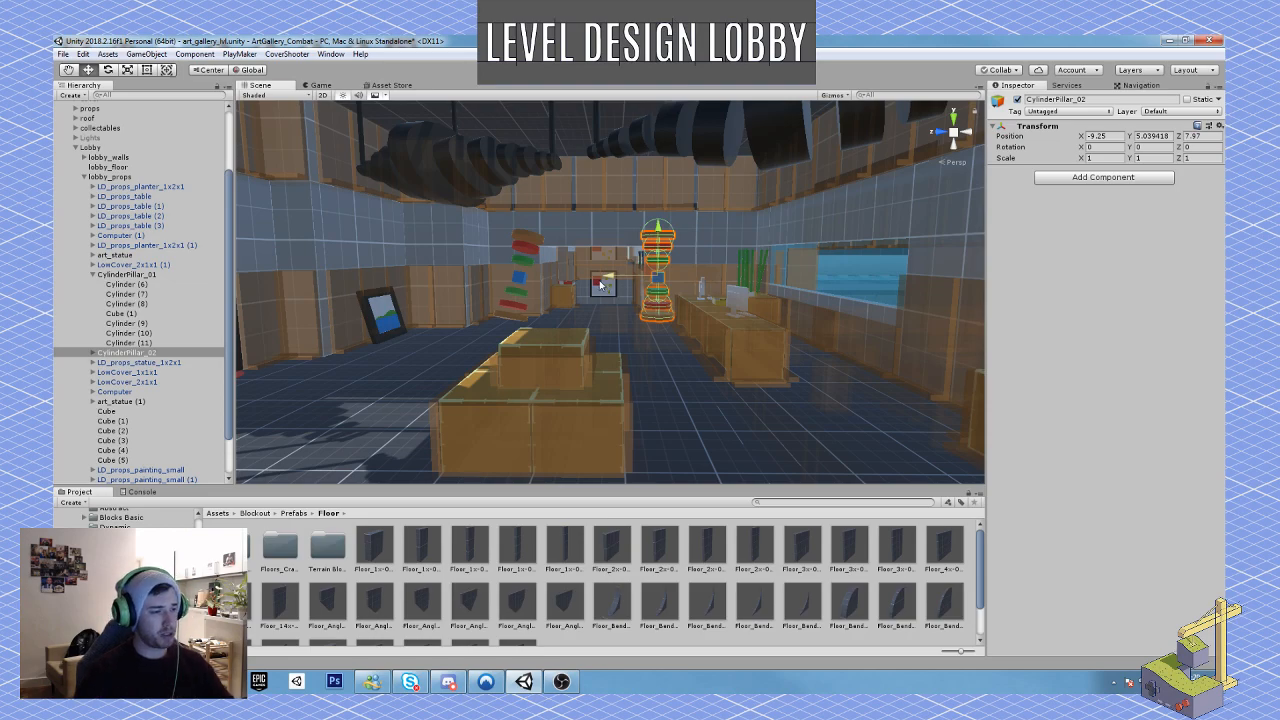
Step: Select the reception desk's four tables together with the objects on top and shift them slightly along Z towards the lobby's centre
right_click_drag(563, 391, 626, 425)
right_click_drag(653, 314, 599, 400)
right_click_drag(637, 355, 633, 322)
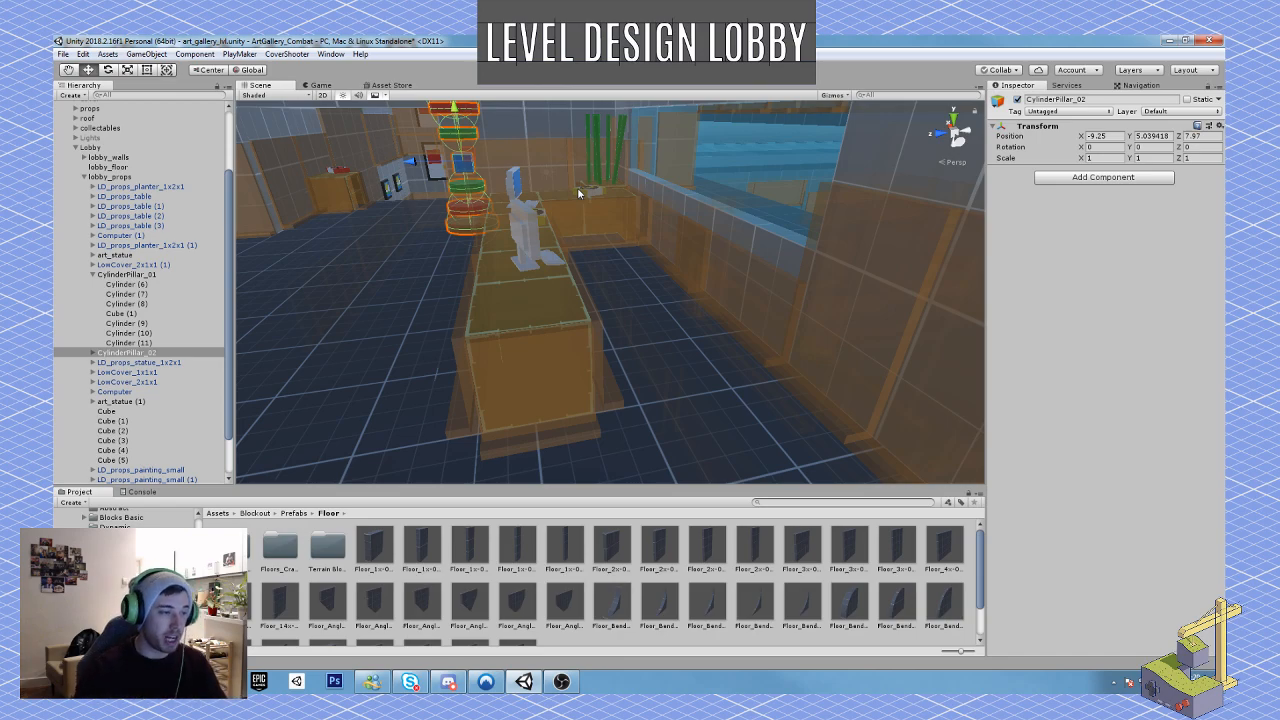
key("w")
right_click_drag(658, 259, 620, 289)
left_click(596, 291)
key("a")
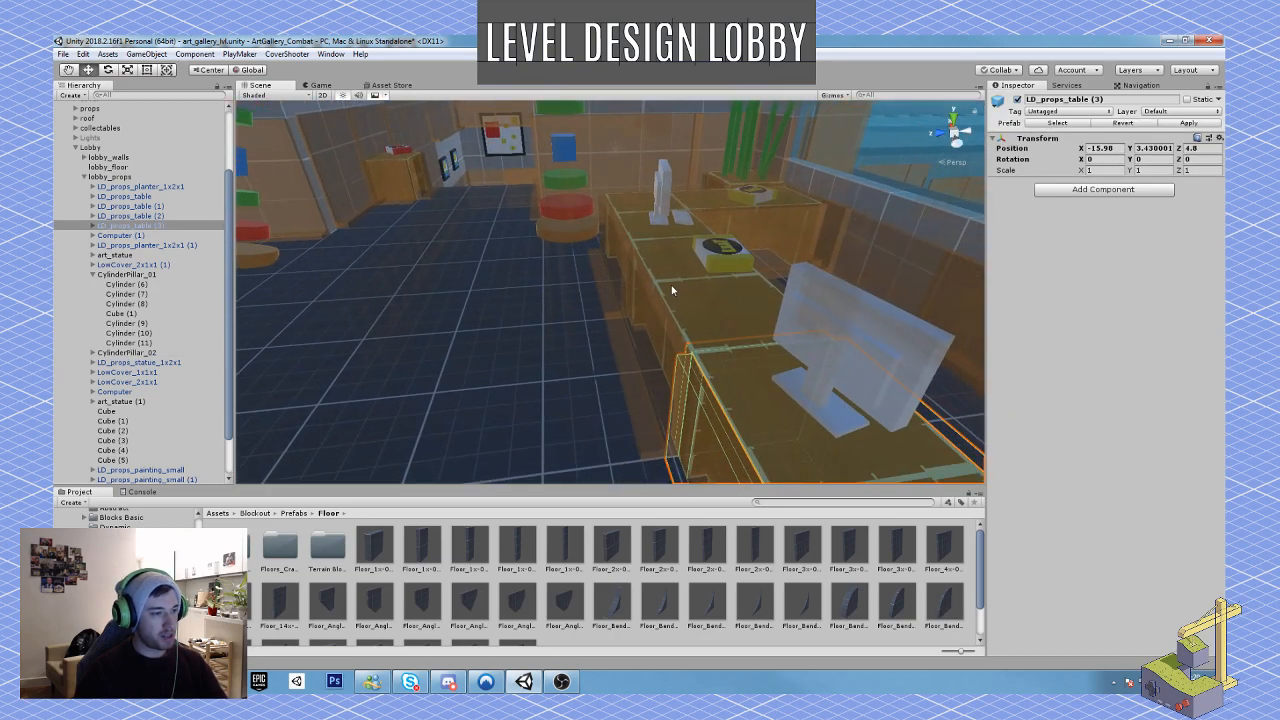
left_click(672, 287, "shift")
left_click(637, 237, "shift")
left_click(667, 197, "shift")
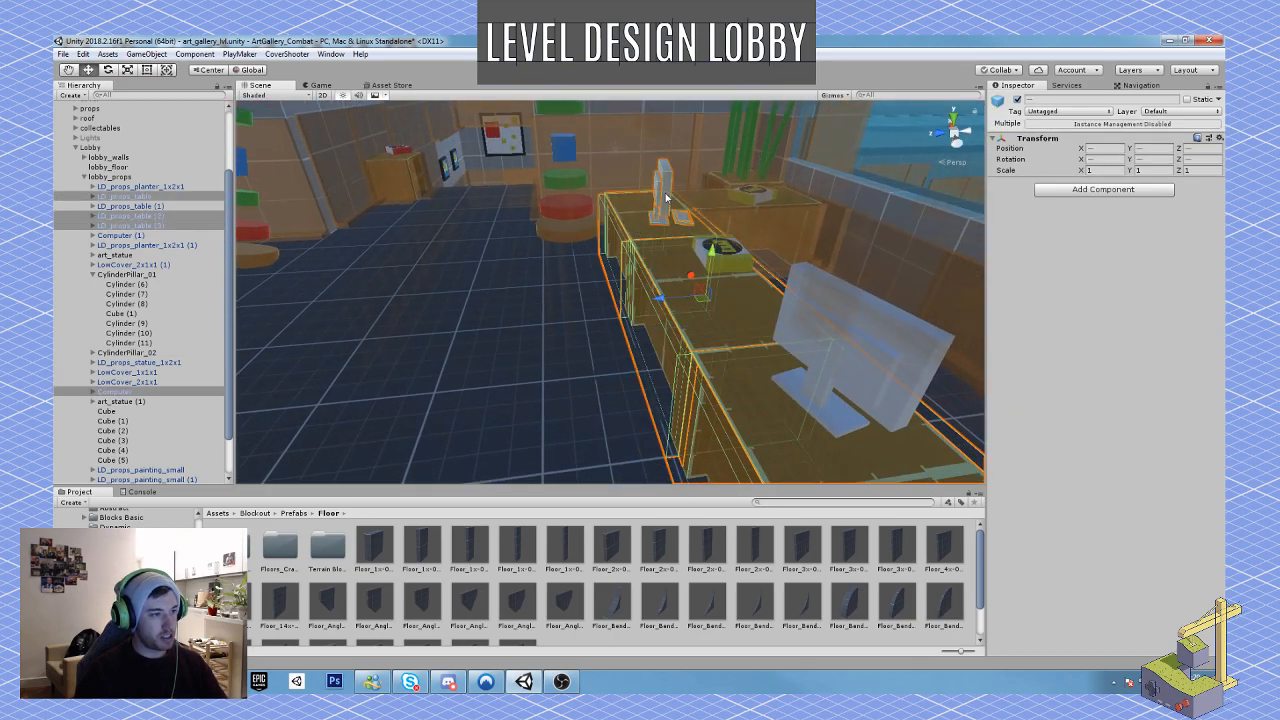
right_click_drag(659, 268, 618, 264)
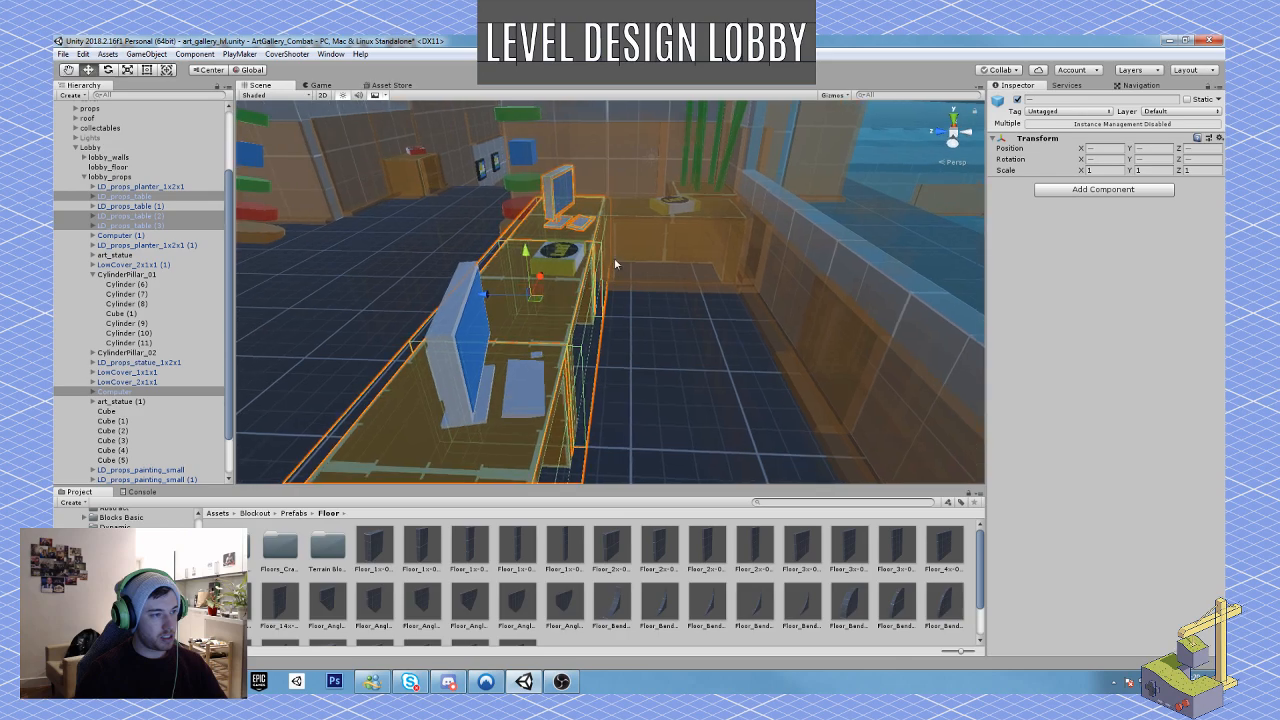
left_click(626, 206, "shift")
left_click(663, 212, "shift")
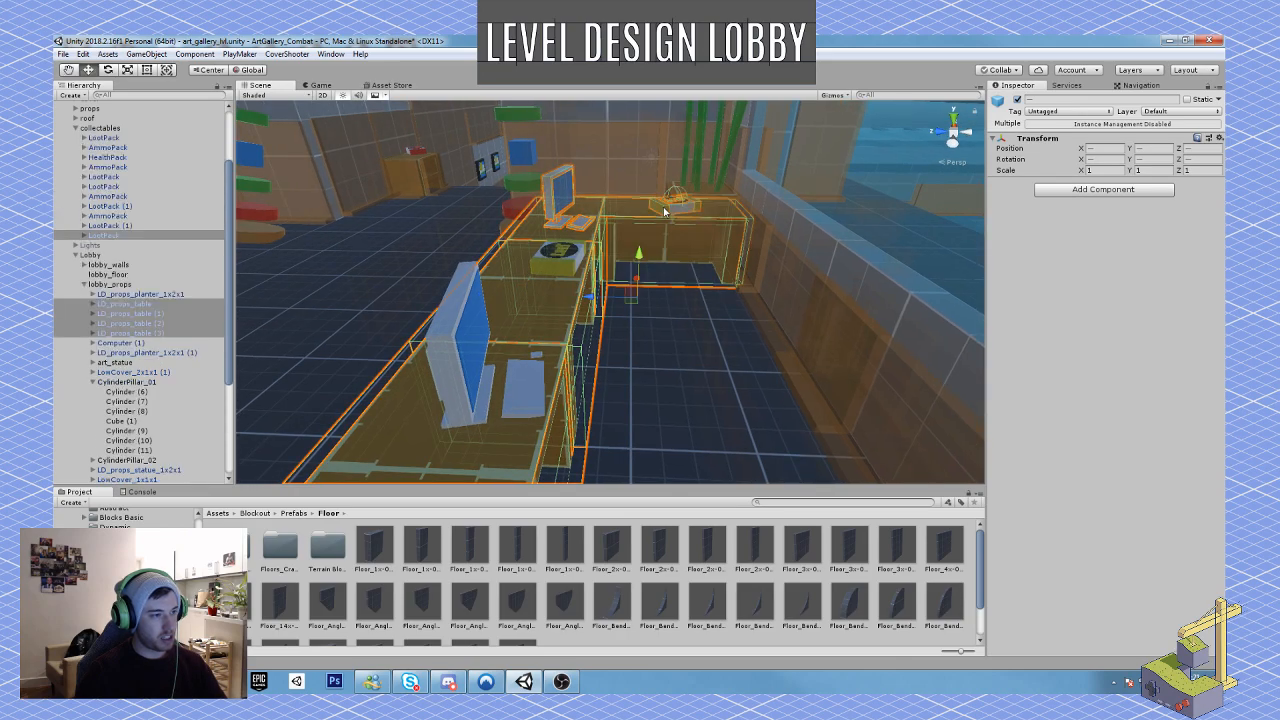
left_click(548, 258, "shift")
key("s")
mouse_move(585, 308)
right_mouse_down()
mouse_move(584, 292)
mouse_move(578, 307)
right_mouse_up()
left_click_drag(594, 261, 478, 266, "ctrl")
left_click(541, 263)
Step: Select the three stacked low-cover blocks in the lobby's centre together and adjust their position along Z
left_click_drag(612, 321, 628, 273, "alt")
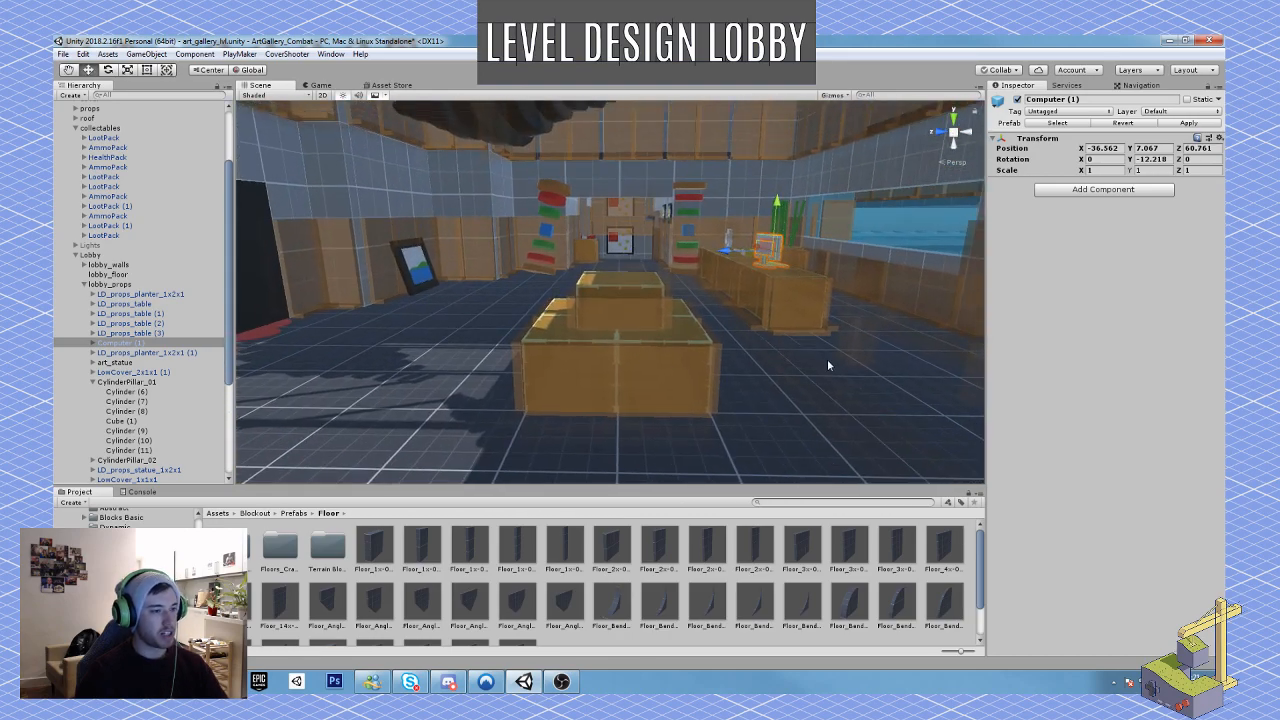
scroll(827, 363, "down", 5)
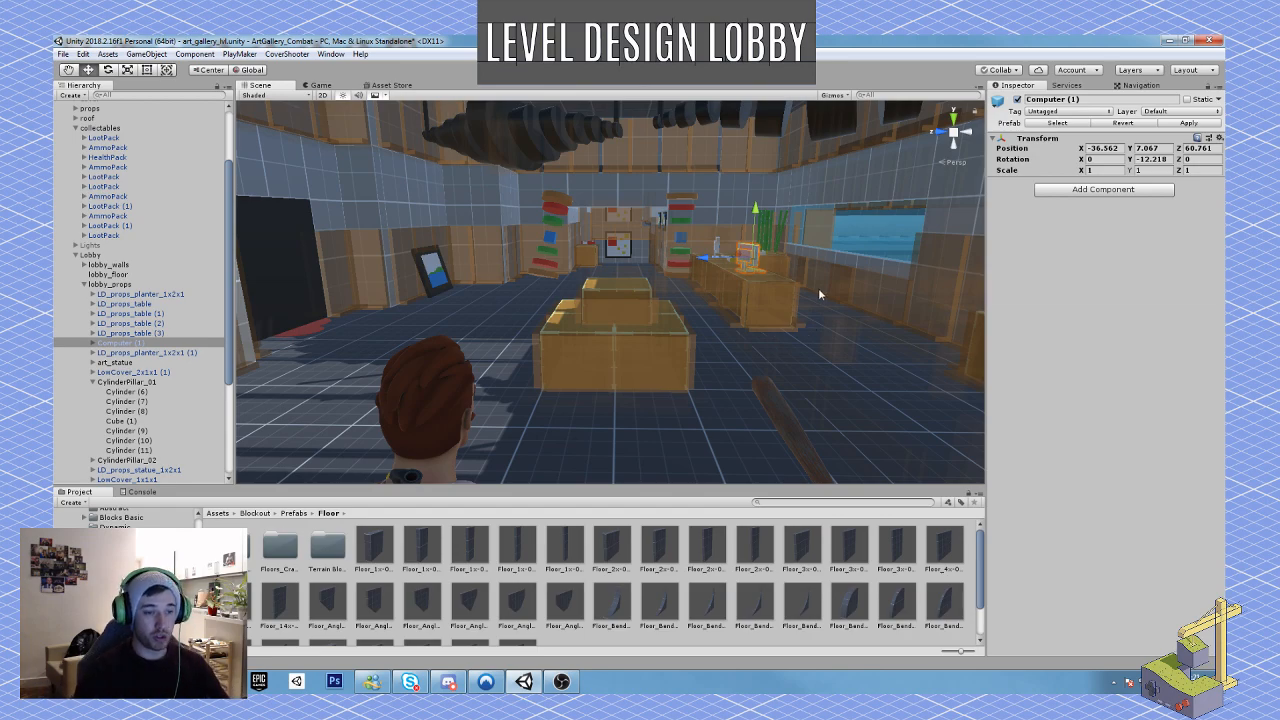
key("w")
right_click_drag(818, 288, 729, 429)
left_click(754, 395)
left_click(663, 267, "shift")
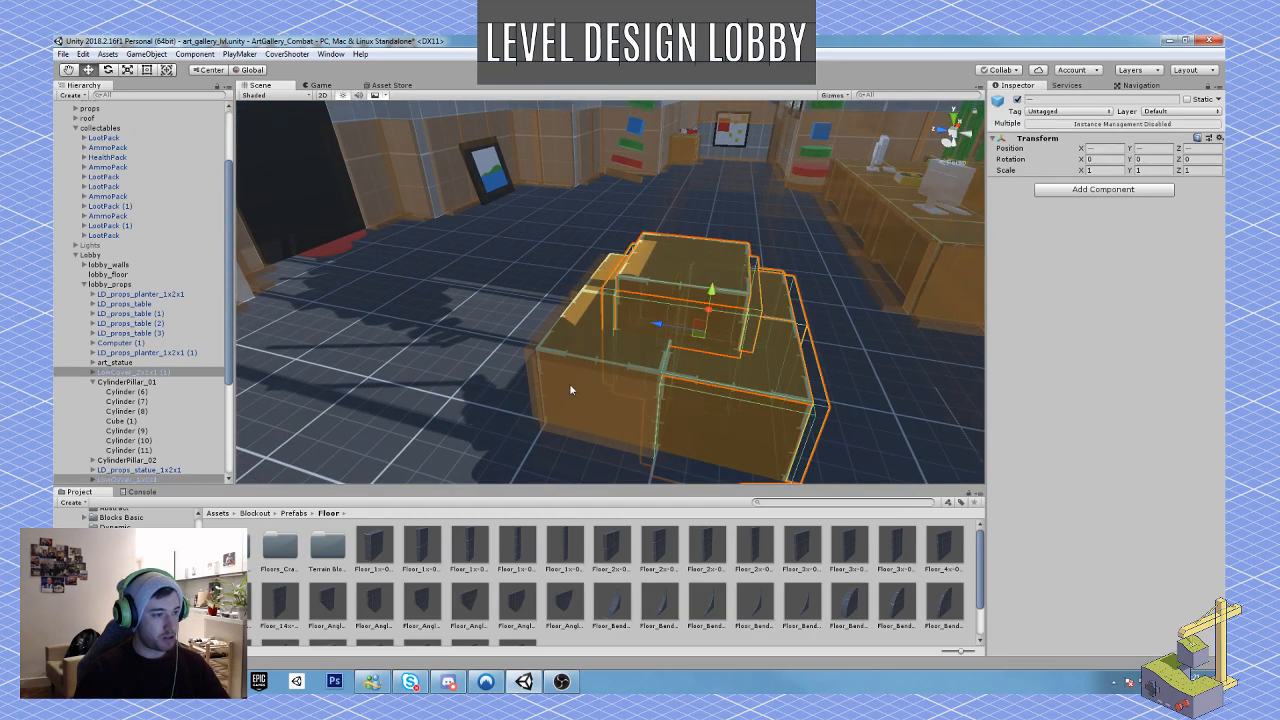
left_click(569, 383, "shift")
left_click_drag(628, 328, 606, 325, "ctrl")
right_click_drag(602, 328, 631, 303)
key("s")
key("w")
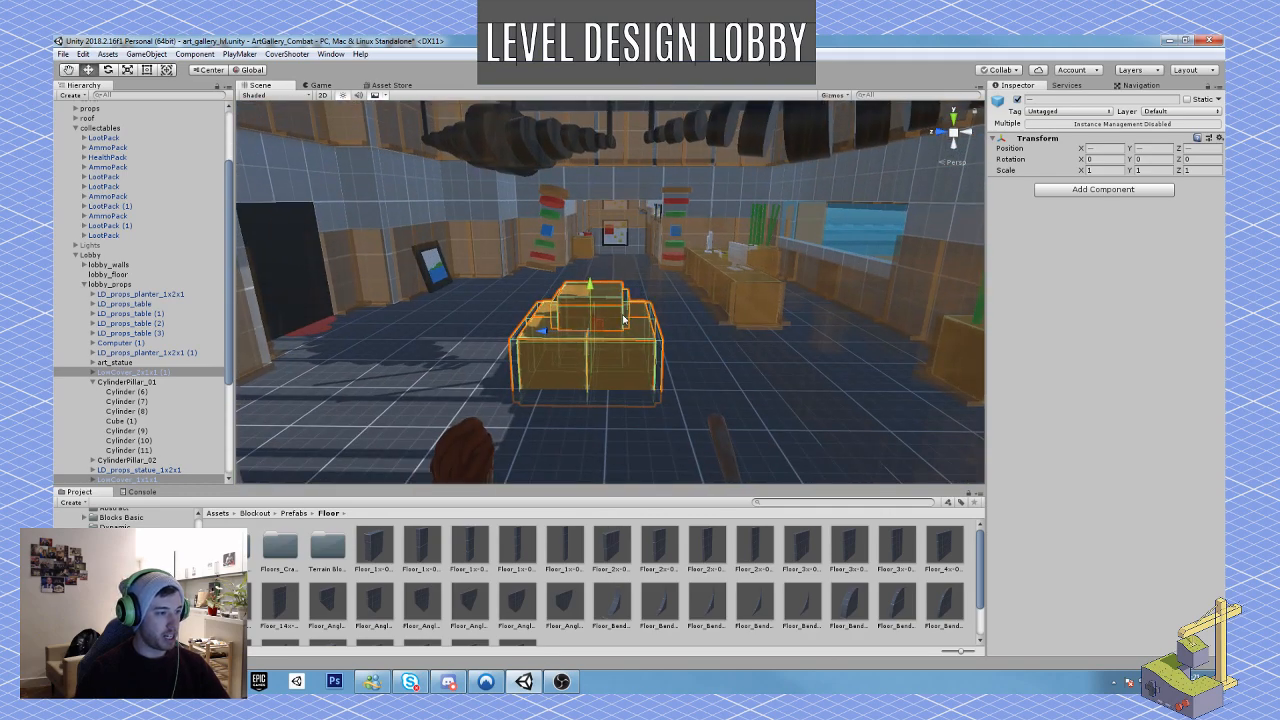
left_click_drag(549, 336, 554, 336, "ctrl")
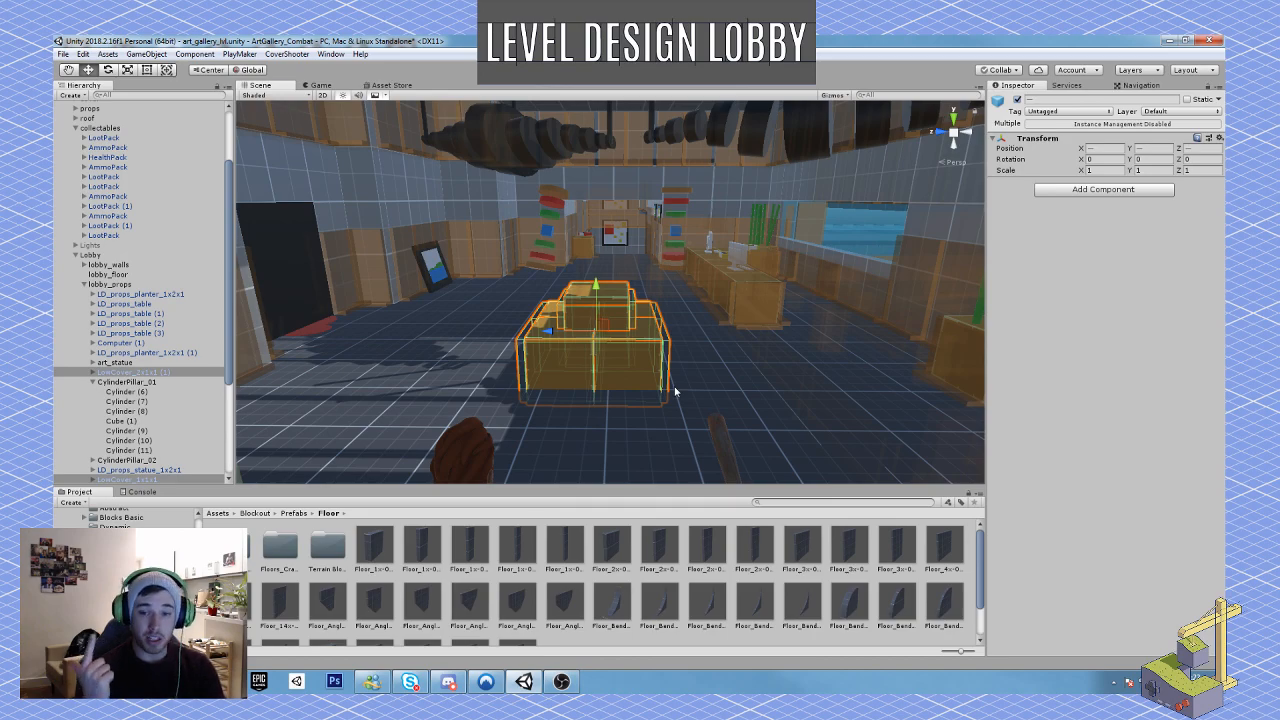
right_click_drag(502, 344, 565, 337)
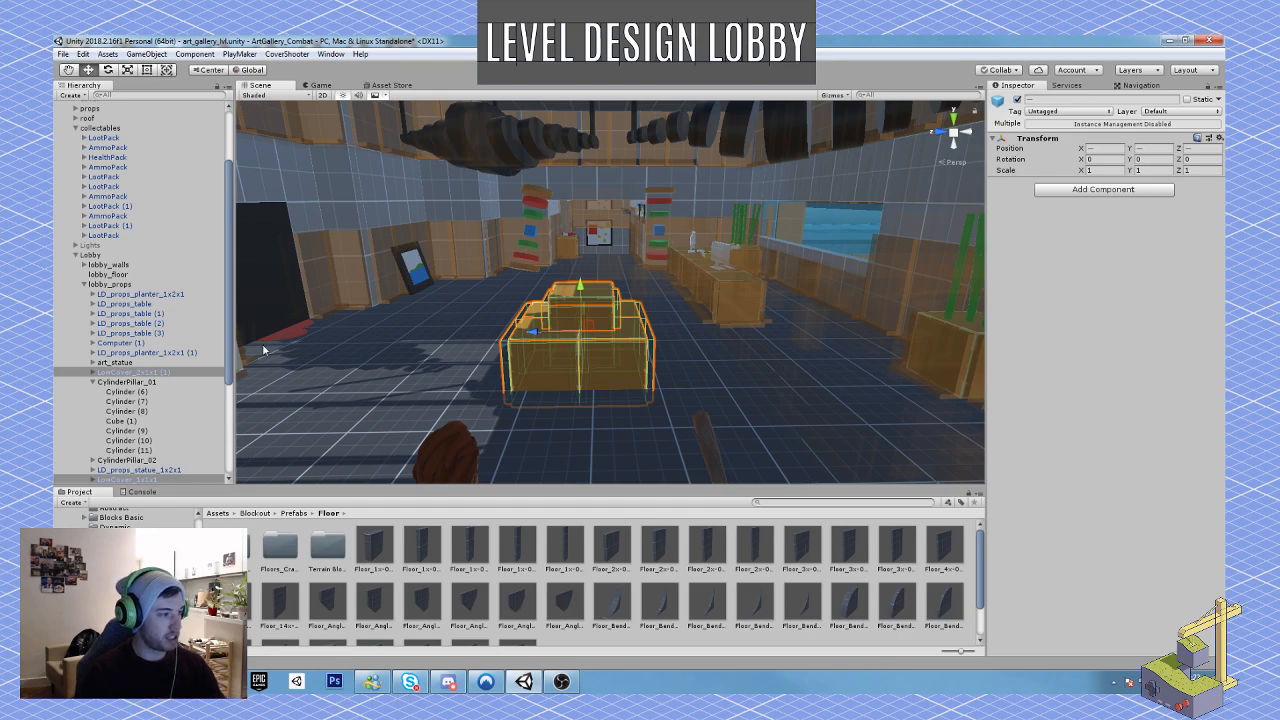
Step: Duplicate the blood puddle at the dark doorway and move the copy beside the reception desk's near end, at X -16.22, Z 3.58
left_click(306, 328)
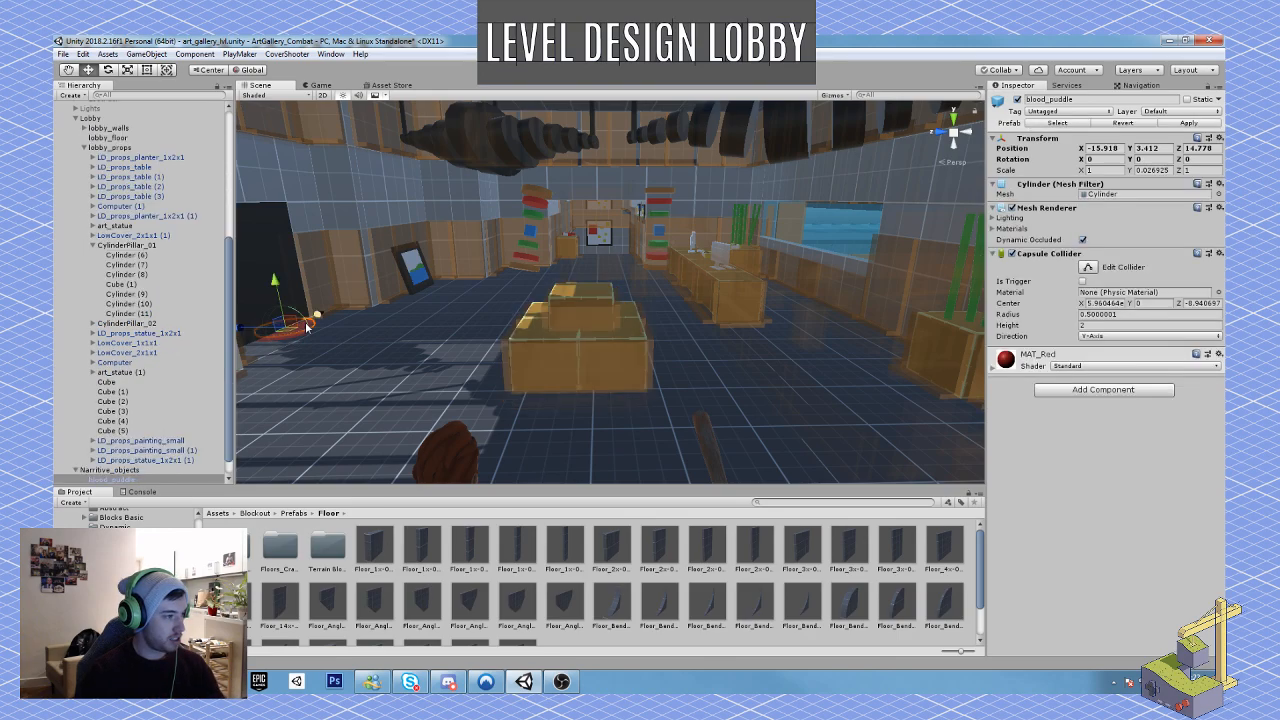
key("ctrl+d")
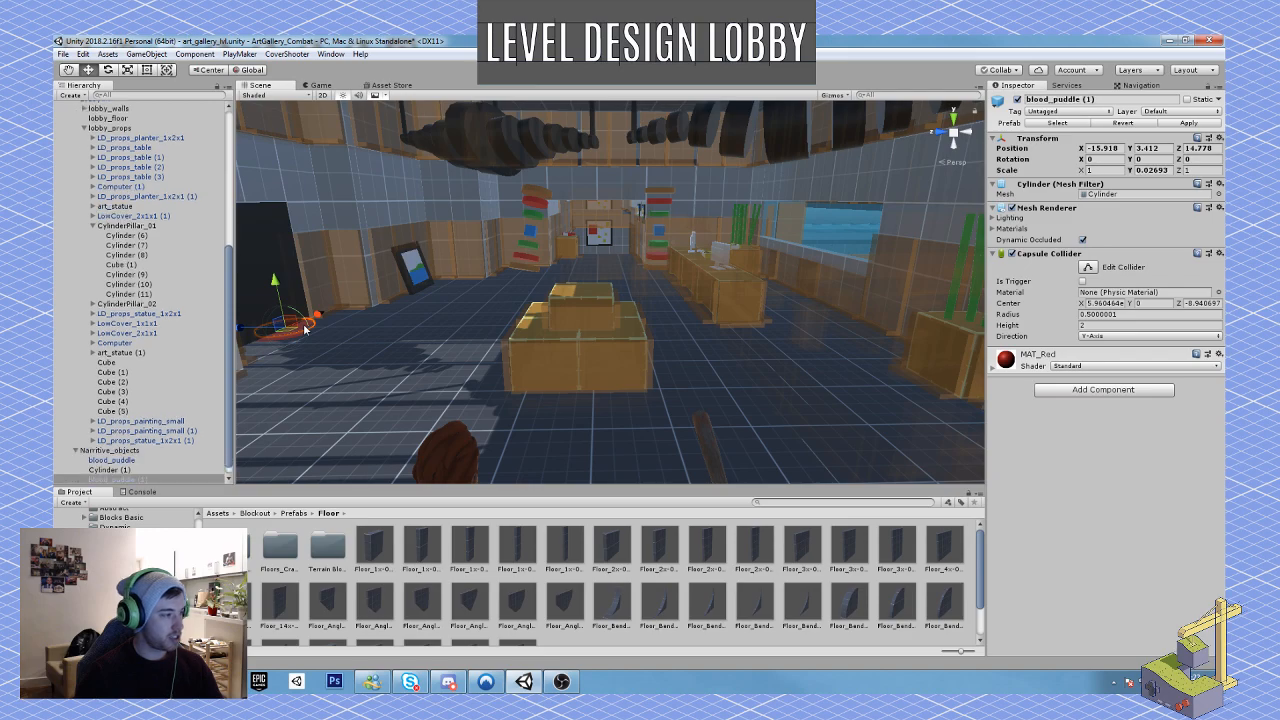
left_click_drag(308, 341, 805, 340)
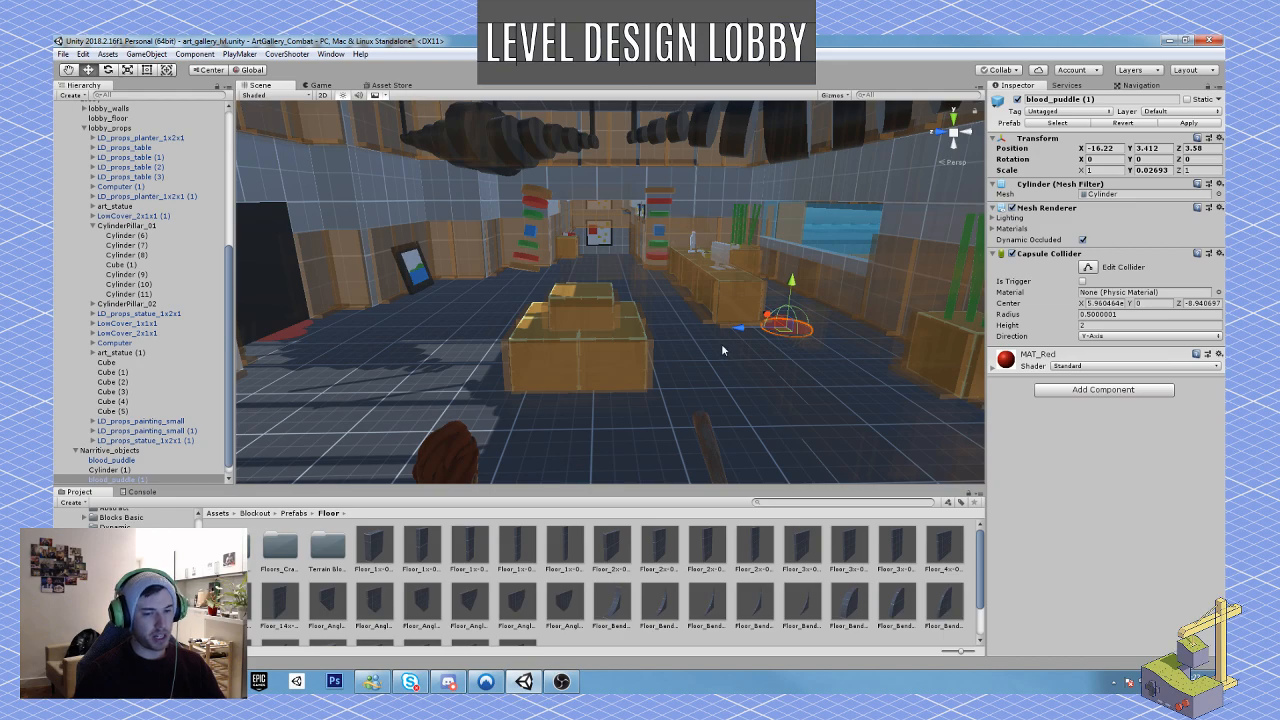
Step: Rotate the copied blood puddle 25° about Y, scale it to 0.6 in Z and move it to X -15.999, Z 3.833
key("w")
right_click_drag(721, 343, 767, 462)
key("e")
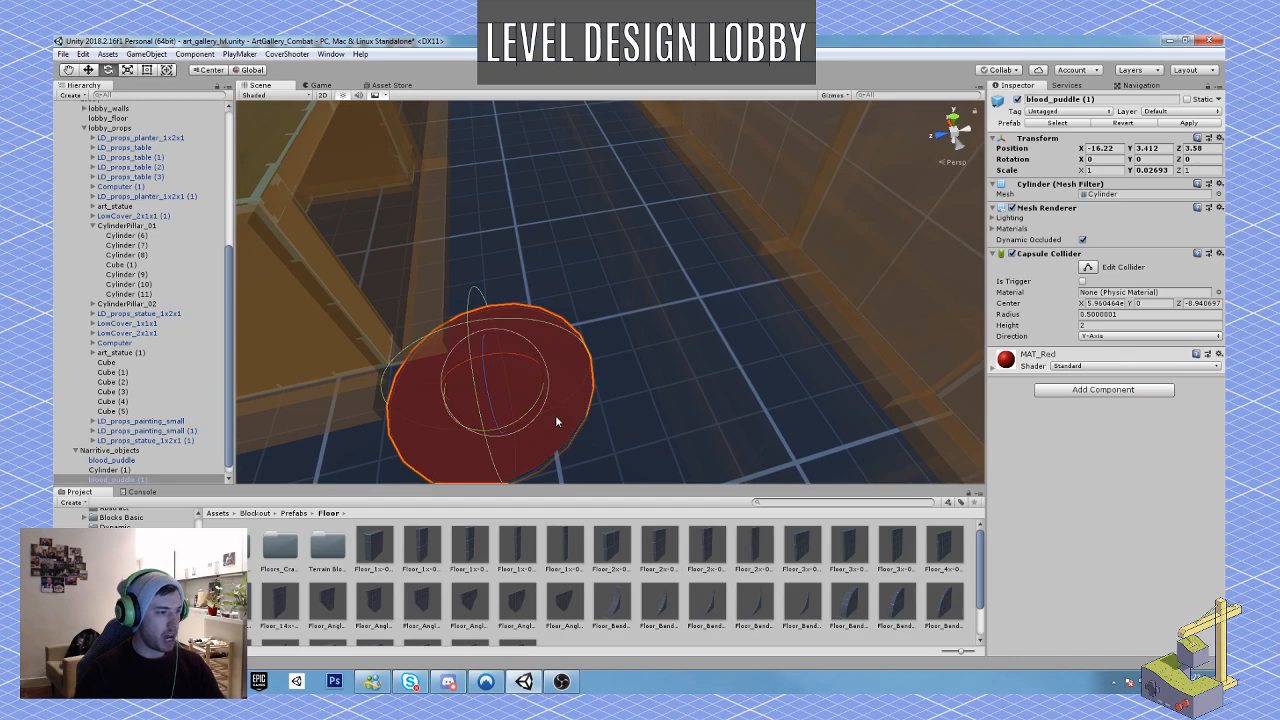
mouse_move(519, 425)
left_mouse_down()
mouse_move(486, 440)
mouse_move(510, 416)
left_mouse_up()
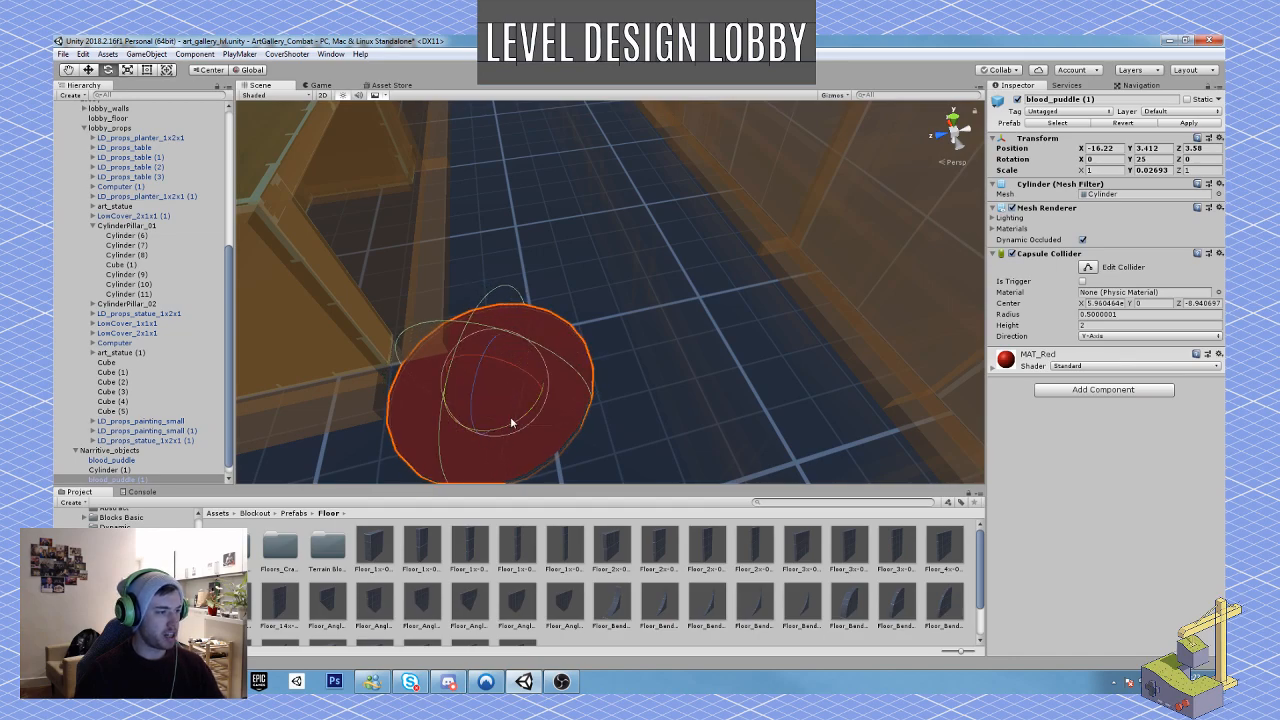
key("r")
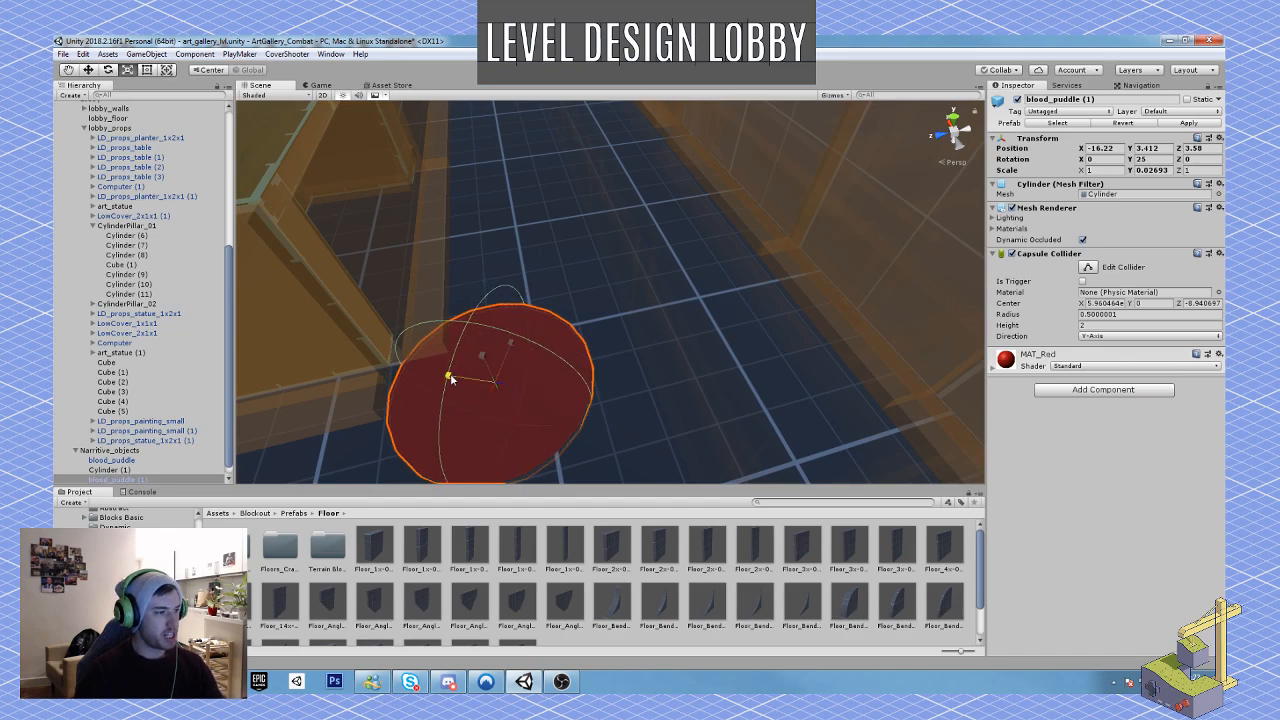
mouse_move(452, 376)
left_mouse_down()
mouse_move(490, 384)
mouse_move(451, 367)
left_mouse_up()
key("w")
right_click_drag(451, 367, 508, 309)
key("e")
key("d")
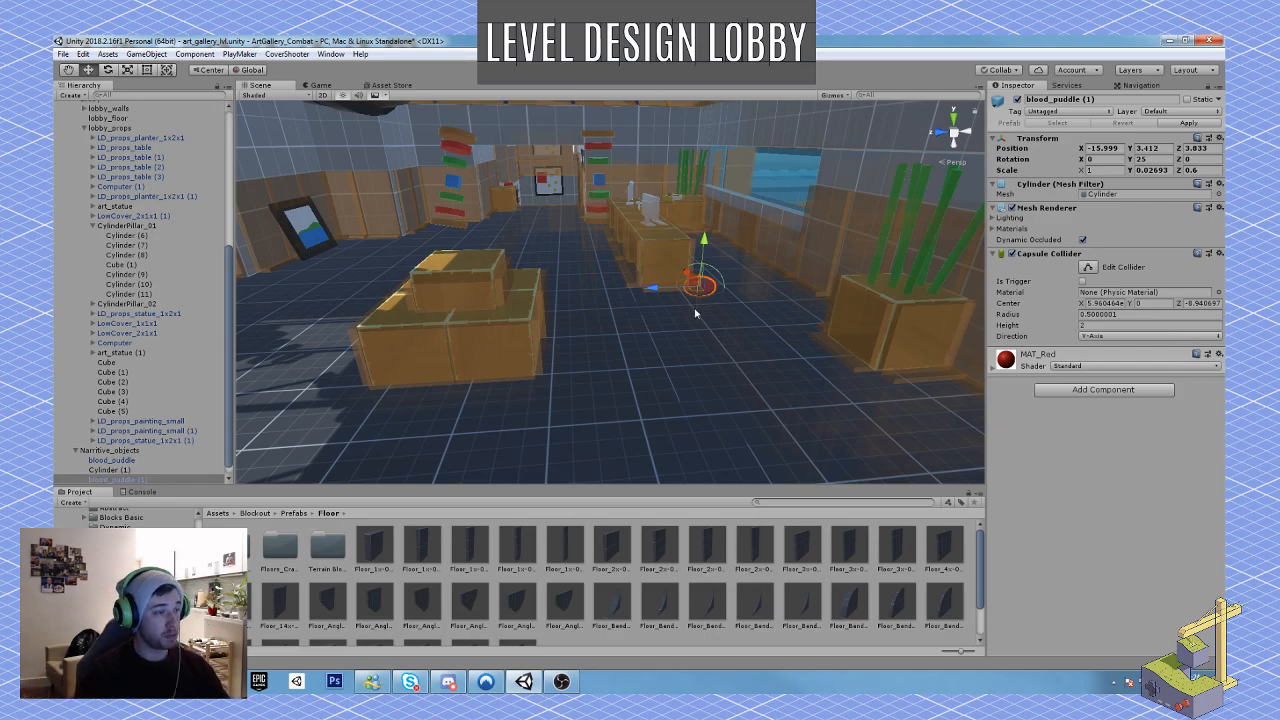
Step: Start a play test and walk through the lobby past the central cover and reception desk, checking the composition
key("ctrl+p")
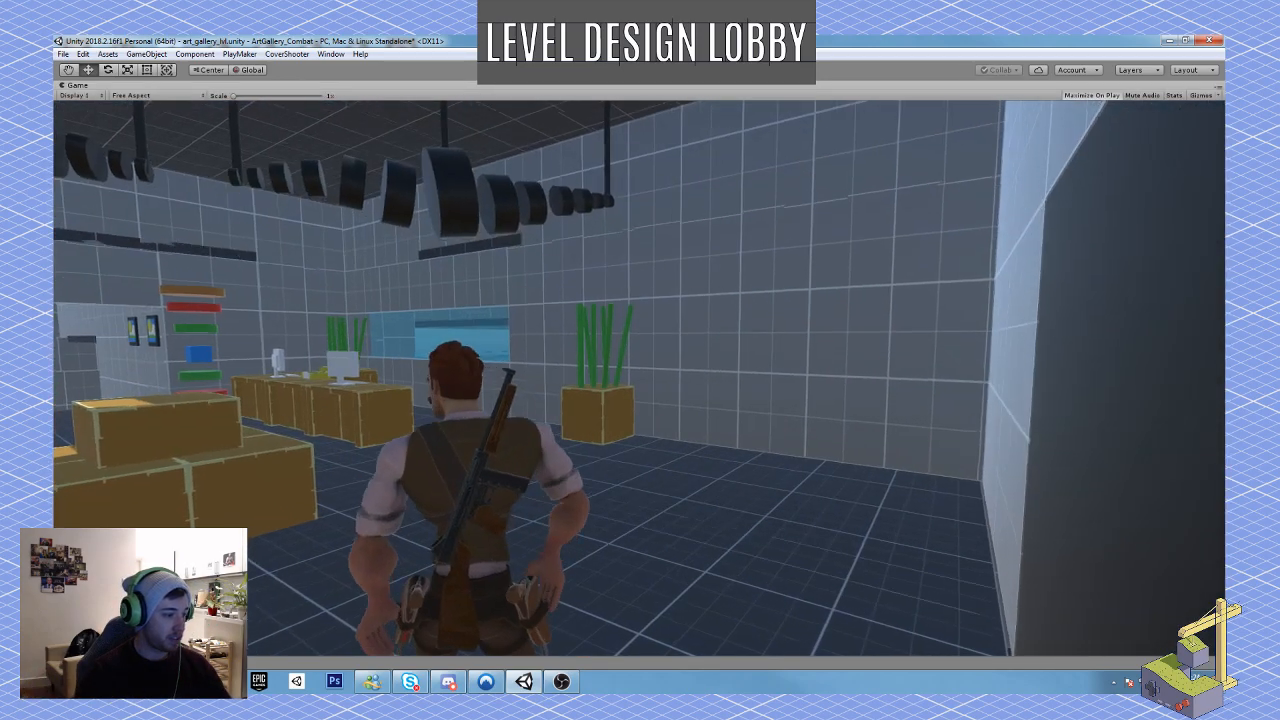
key("w")
right_click(639, 379)
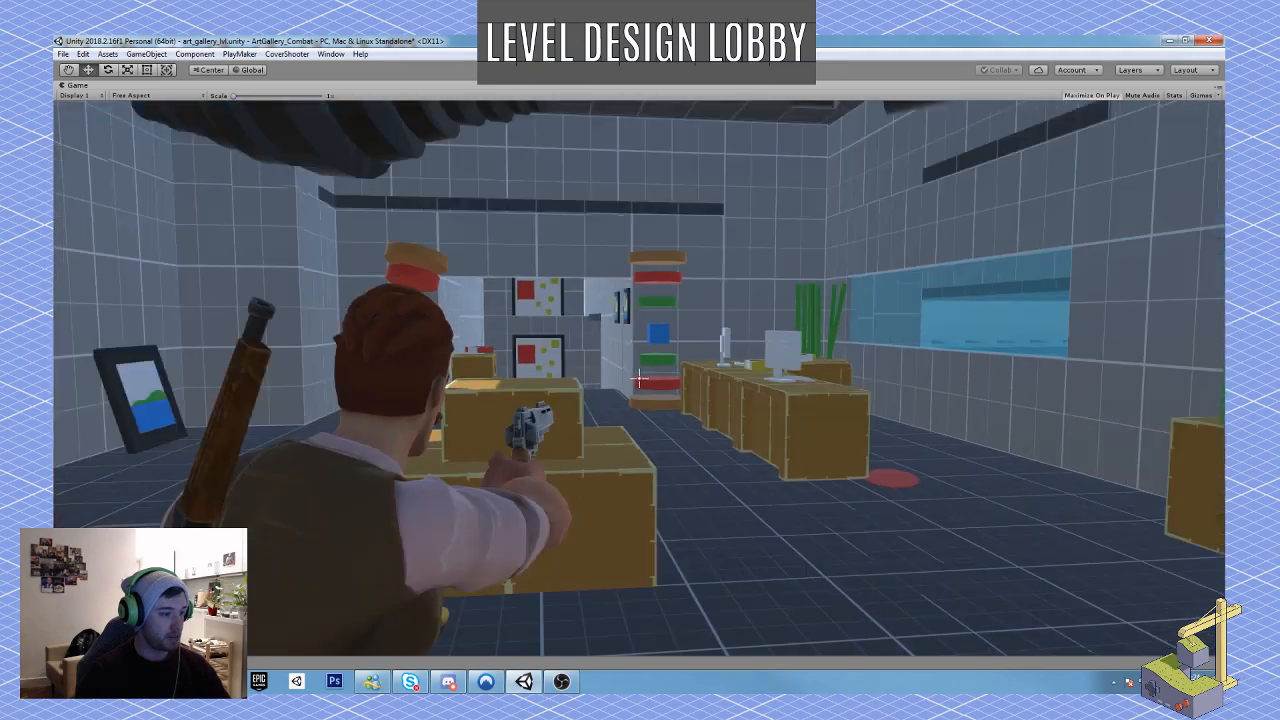
key("w")
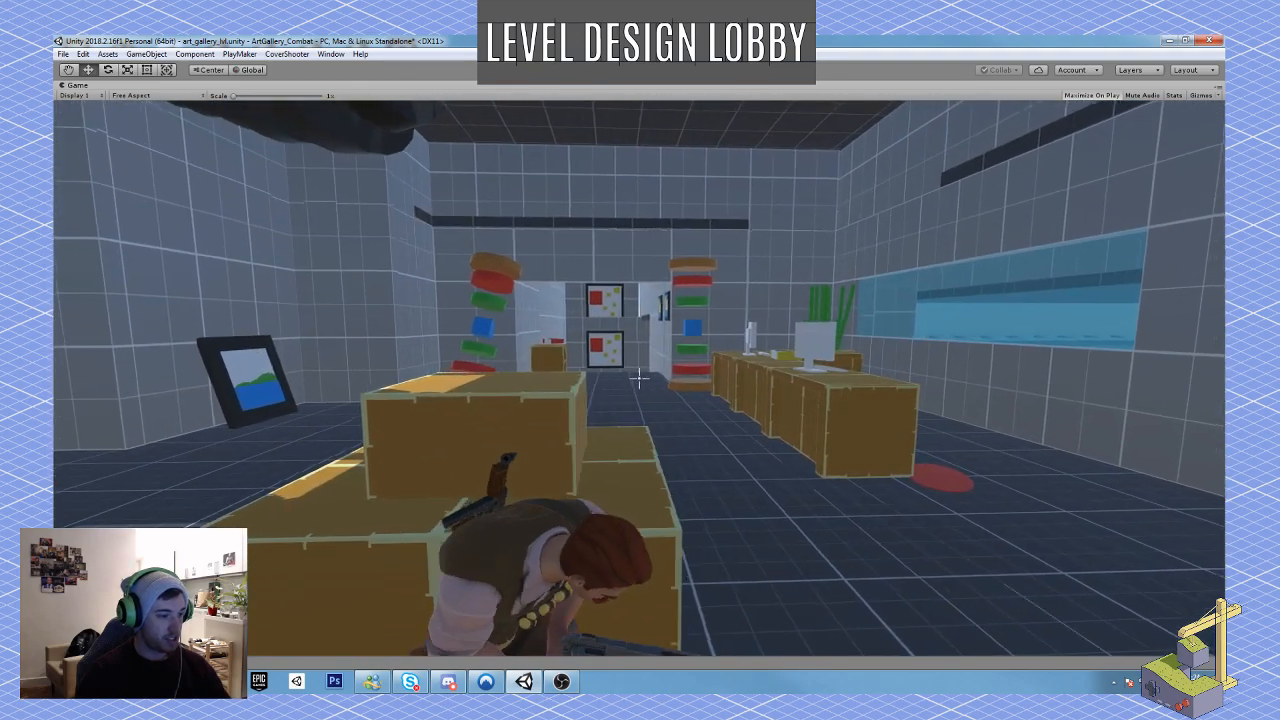
key("w")
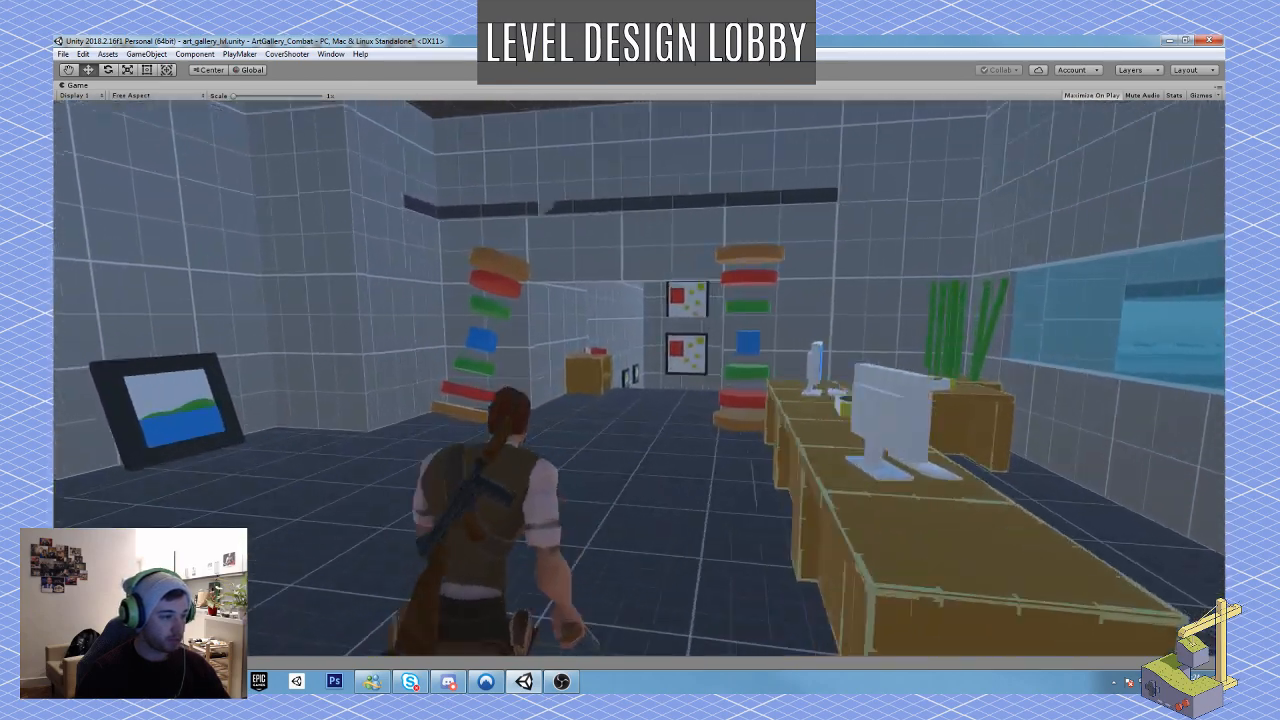
Step: Continue the play test along the corridor beyond the lobby into the main gallery hall, checking cover and sightlines, and end it there
key("w")
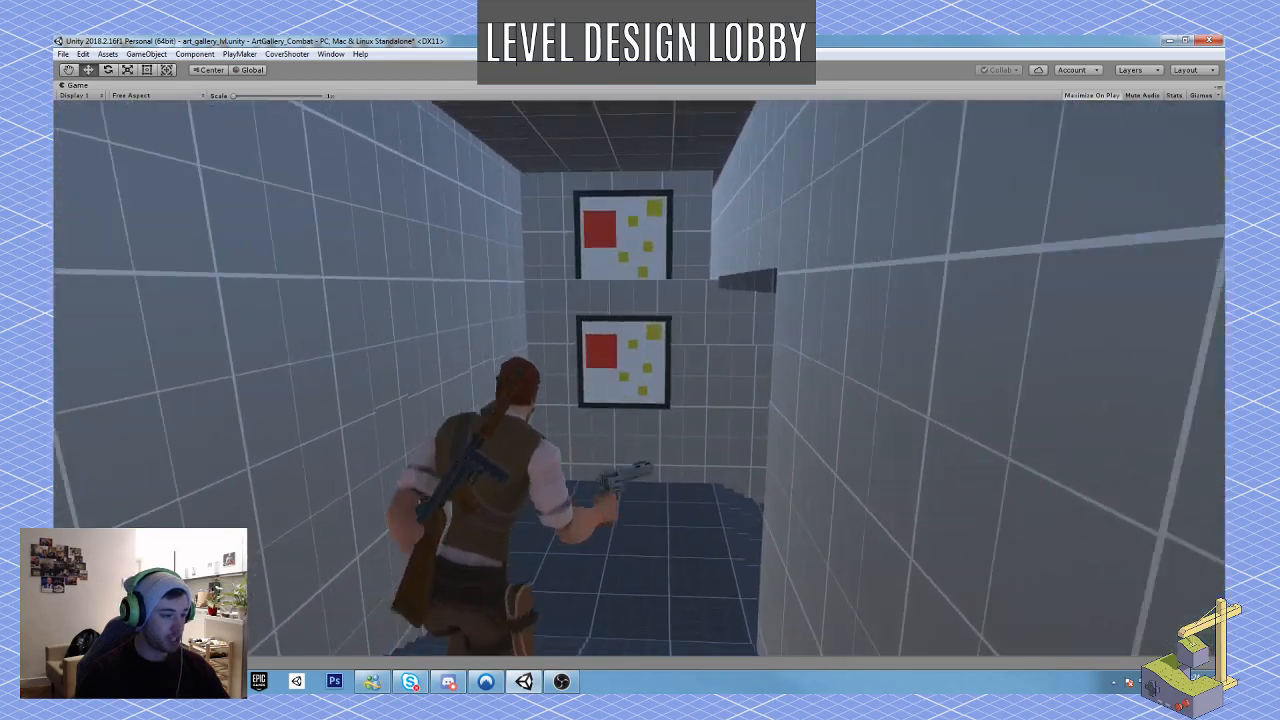
key("w")
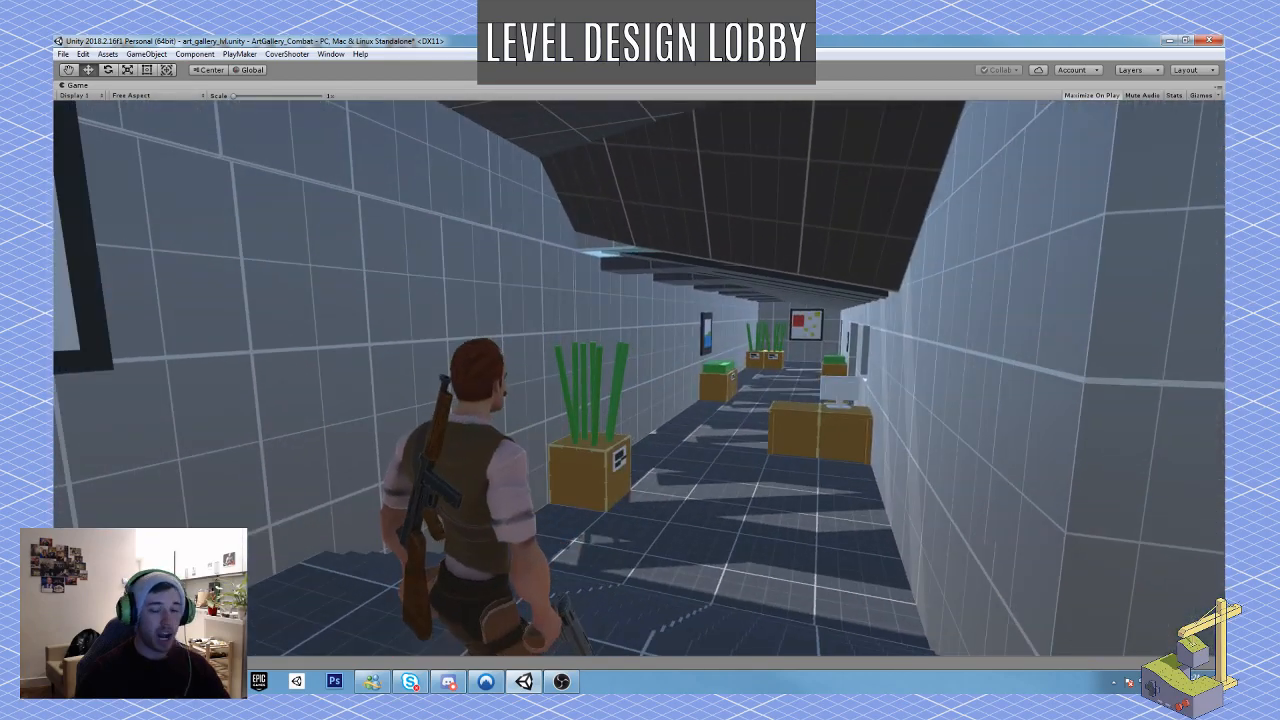
key("w")
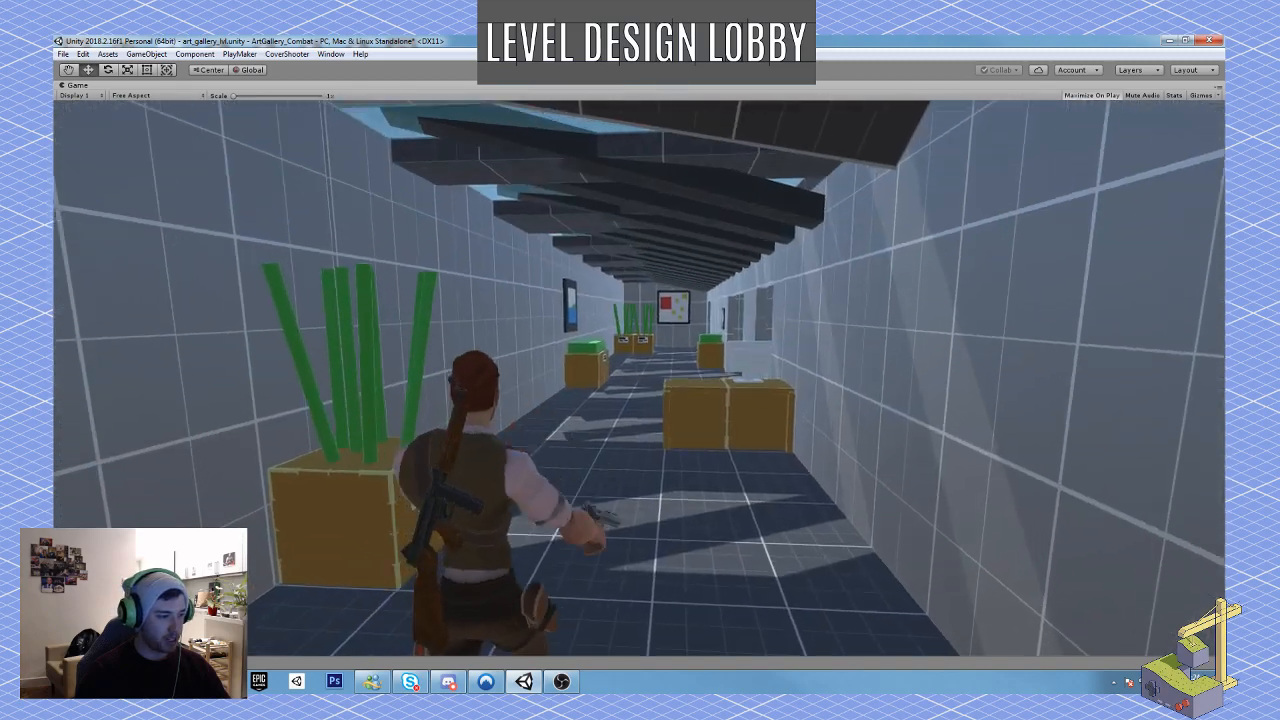
key("w")
key("d")
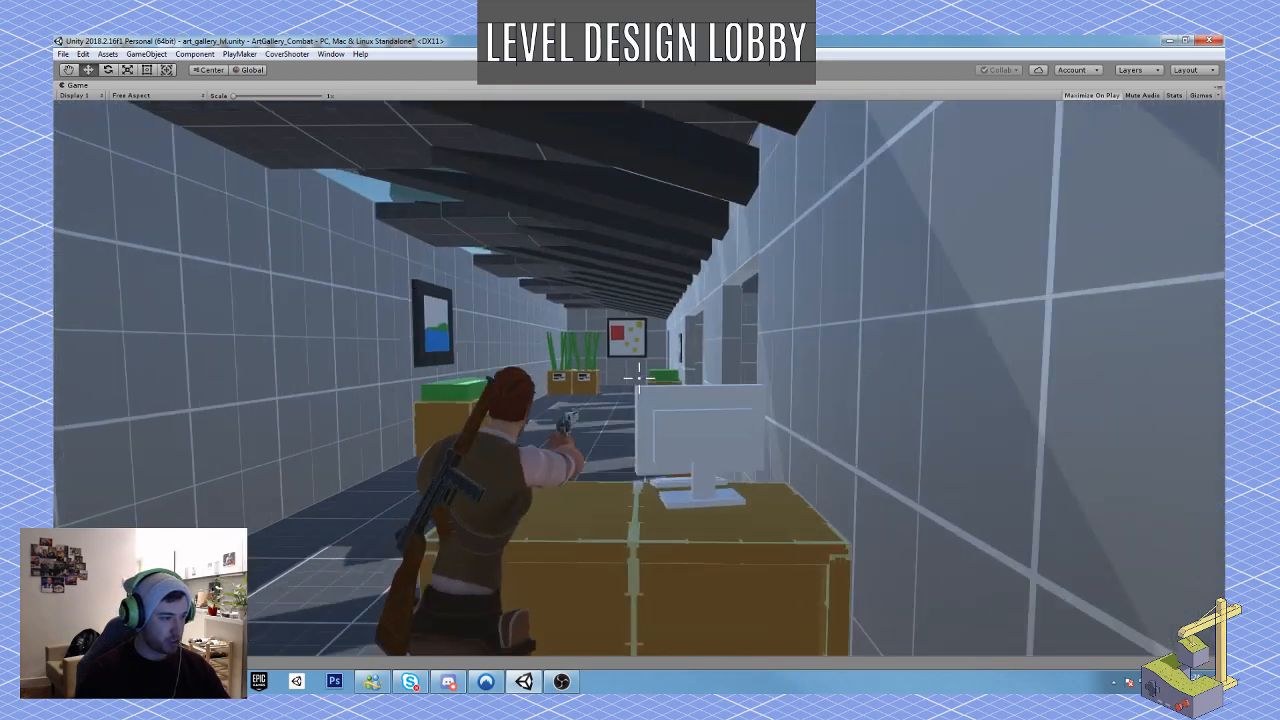
key("w")
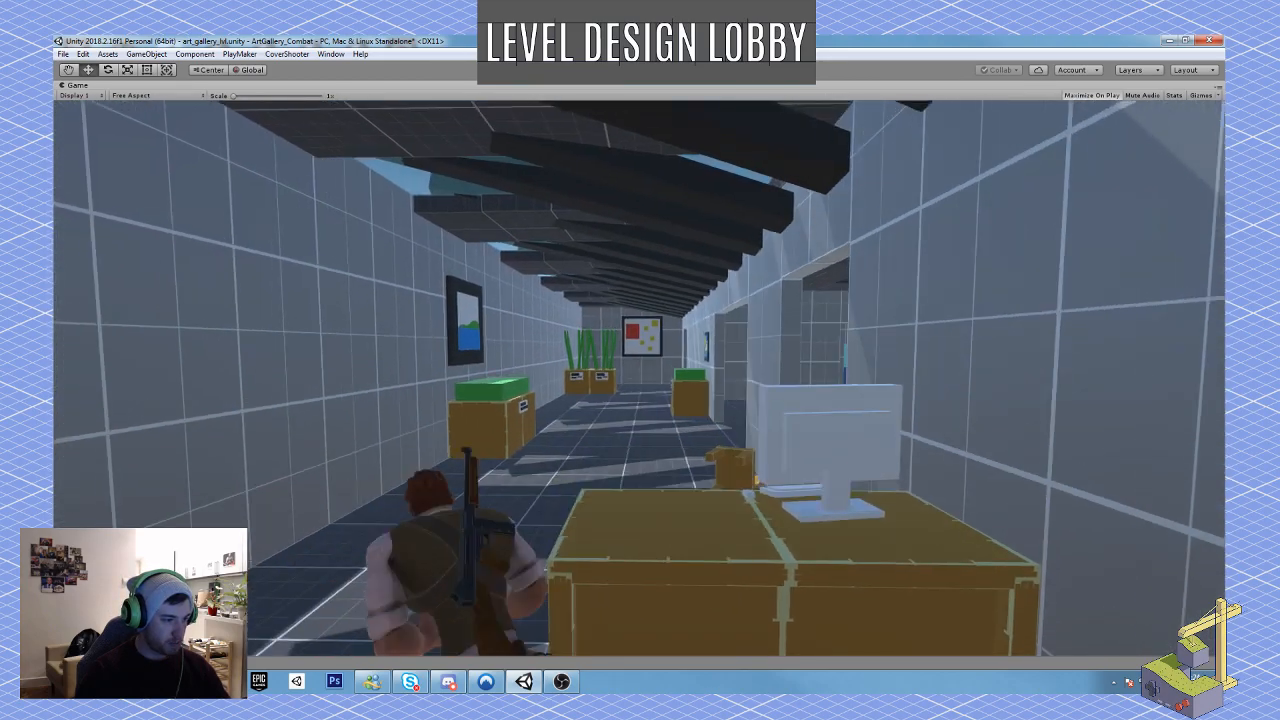
key("w")
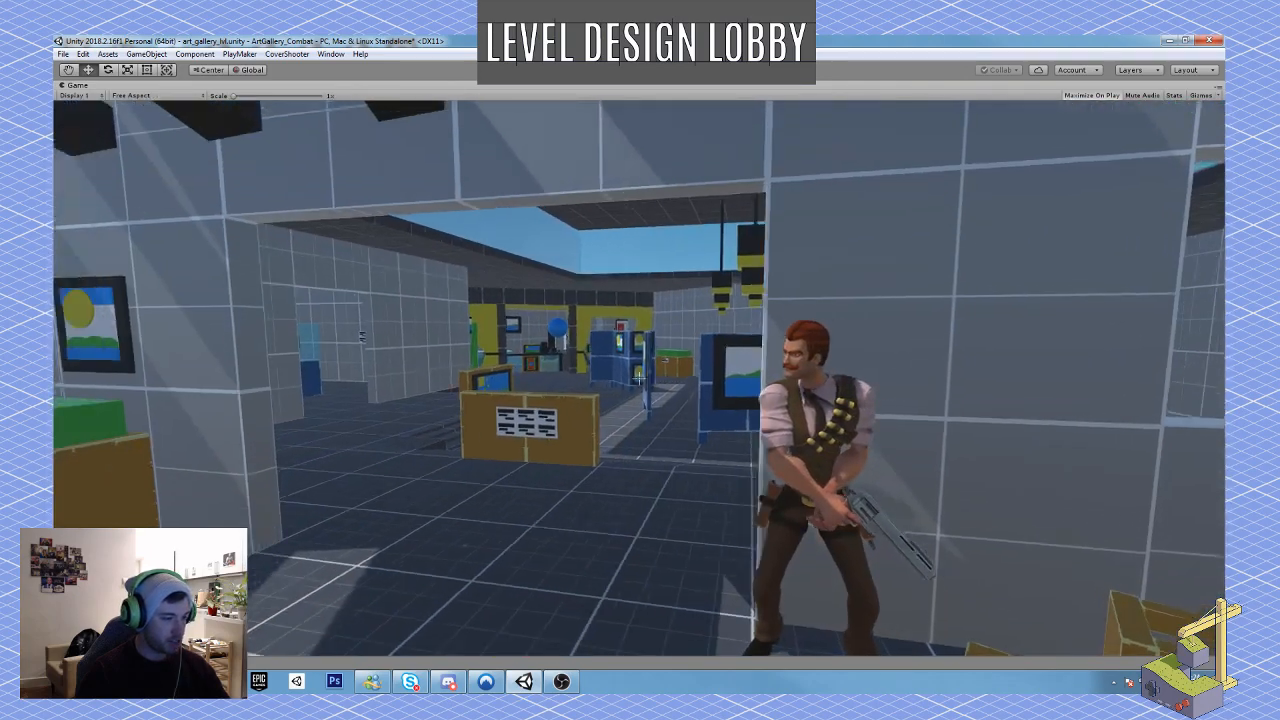
key("w")
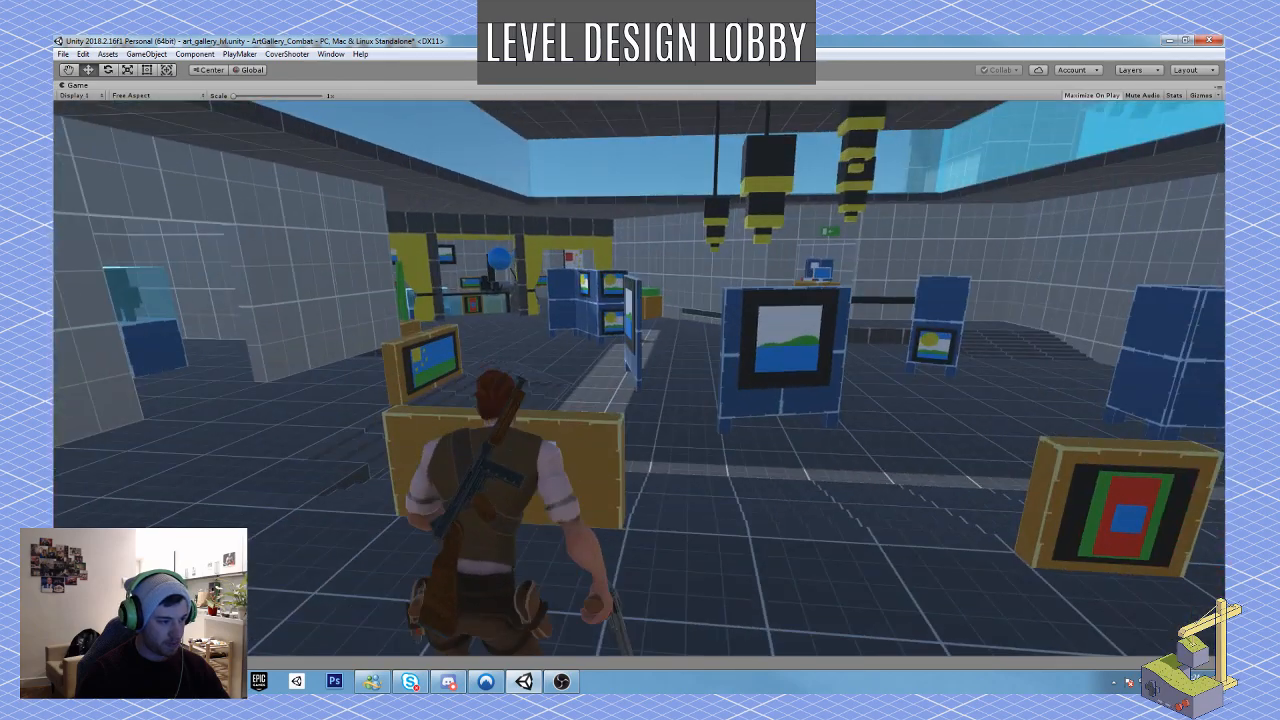
key("space")
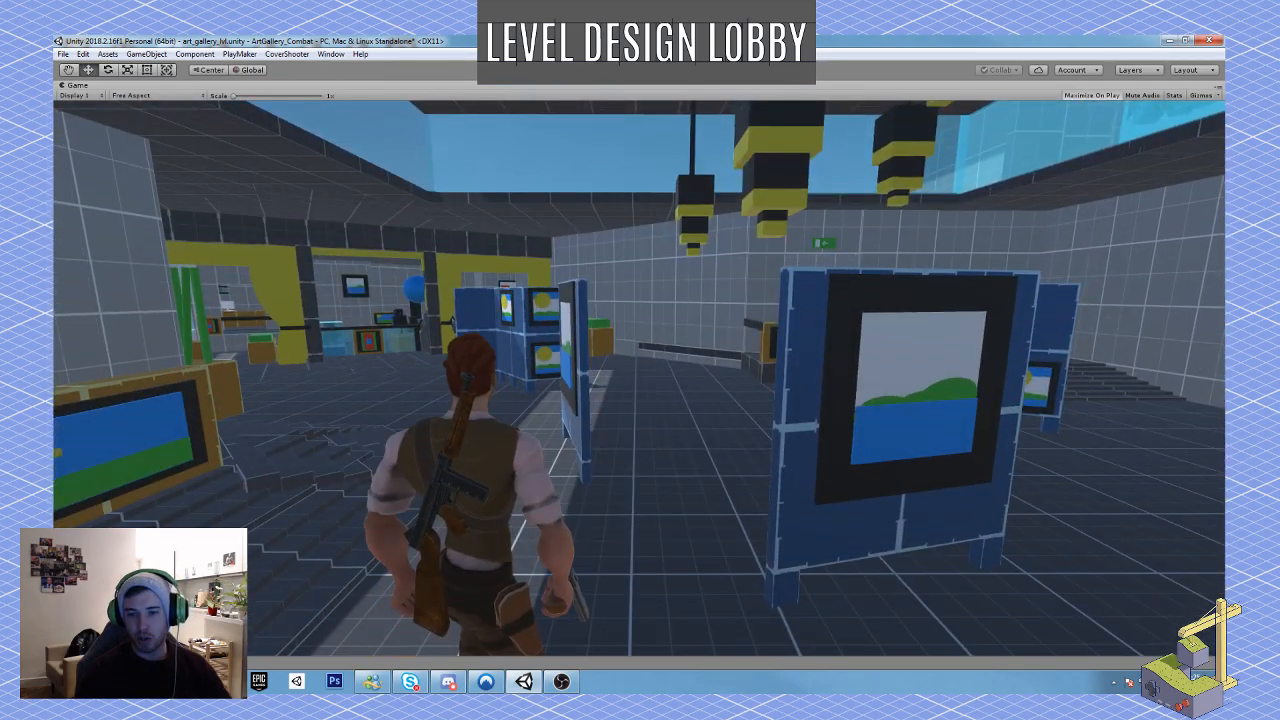
left_click(621, 70)
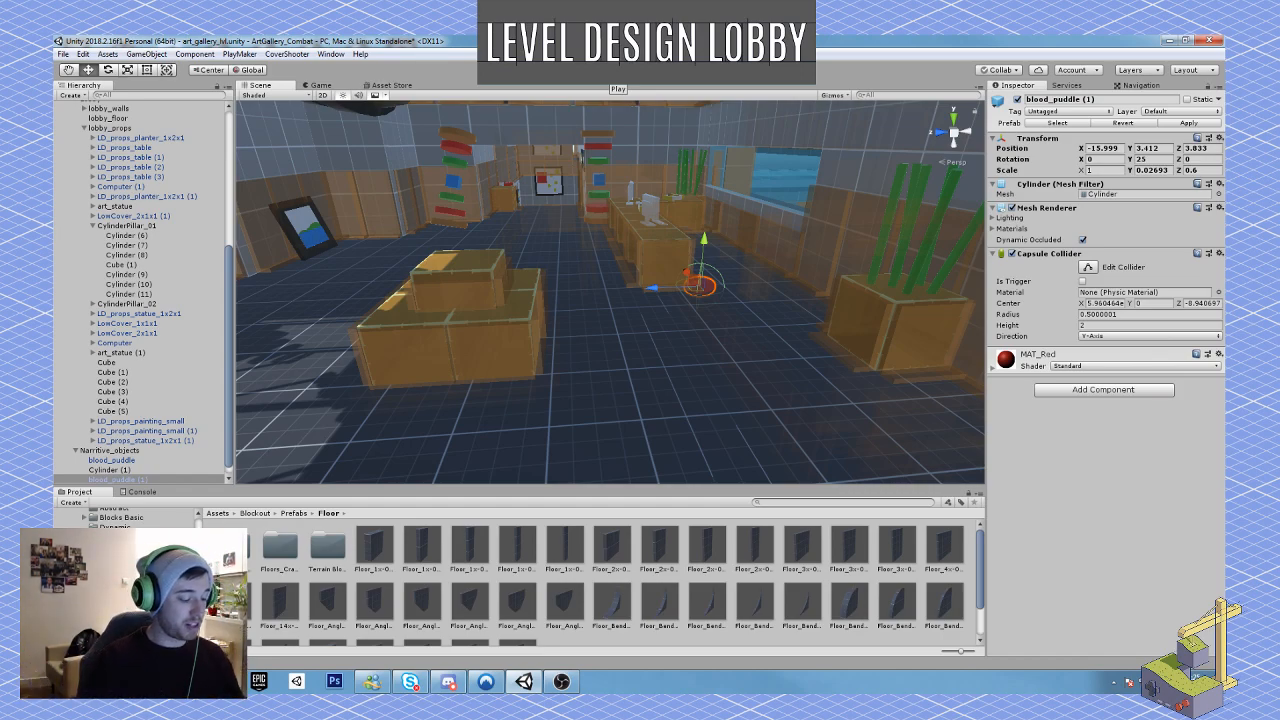
Step: Duplicate the blood puddle at the reception desk's near end and move the copy behind the desk, at X -11.91, Z 3.07
right_click_drag(695, 325, 694, 418)
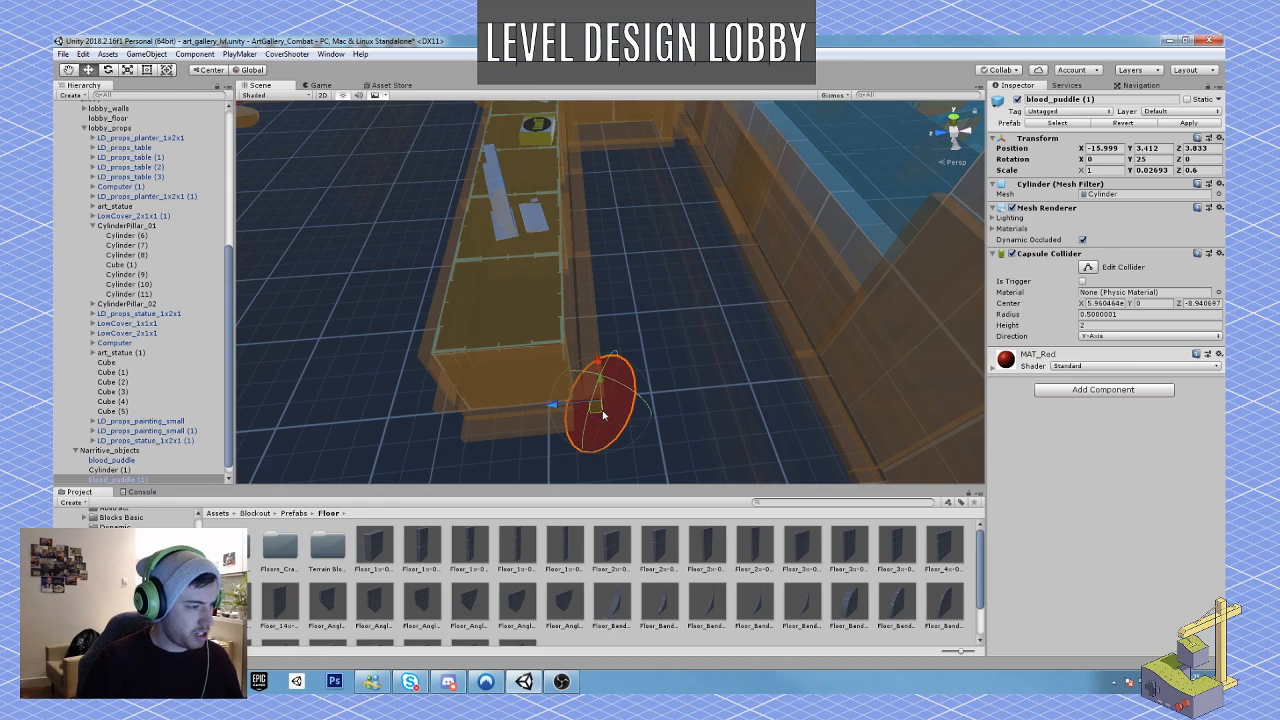
key("ctrl+d")
left_click_drag(601, 415, 616, 180)
key("f")
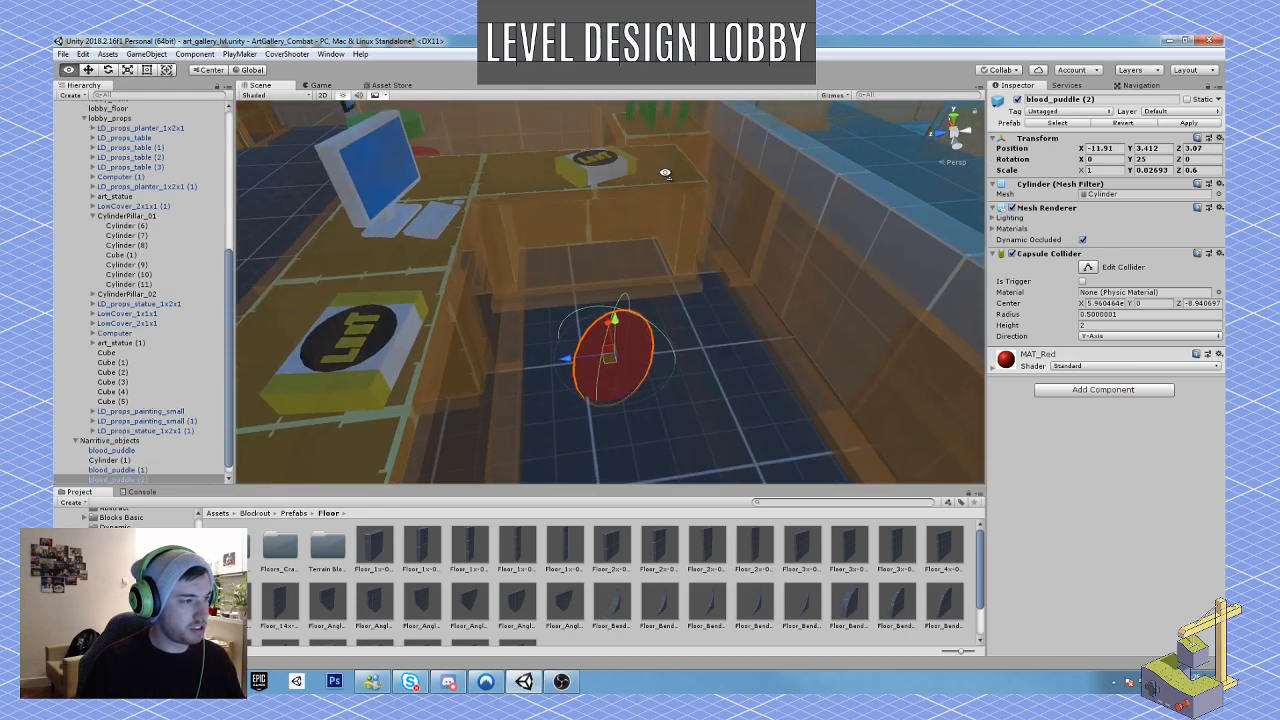
Step: Rotate and enlarge the blood puddle behind the reception desk and shift it towards the desk's far end
left_click_drag(613, 352, 581, 298)
key("e")
key("w")
key("r")
left_click_drag(658, 328, 813, 321)
key("w")
Step: Duplicate the enlarged blood puddle and rotate, resize and move the copy so it overlaps the desk's inner side
key("ctrl+d")
key("e")
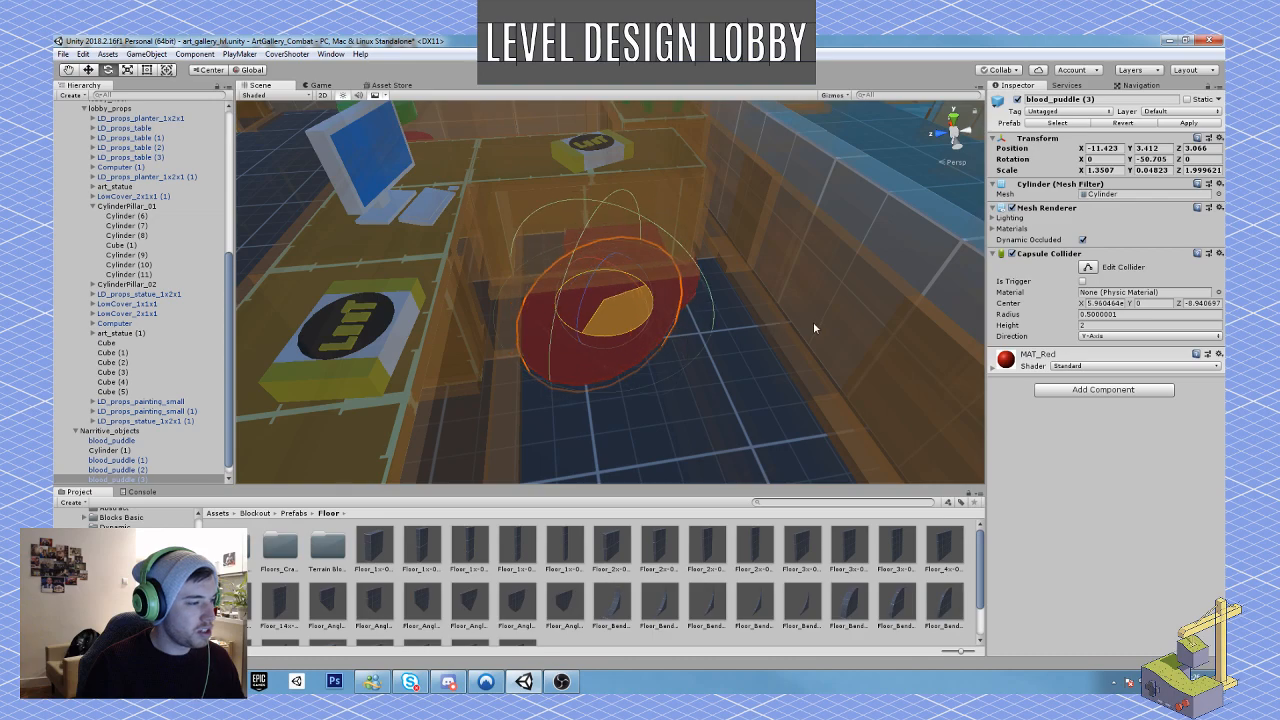
key("w")
left_click_drag(592, 314, 518, 292)
key("e")
left_click_drag(558, 337, 553, 258)
key("w")
key("r")
key("w")
Step: Duplicate the blood puddle again, setting the copy to -52.587° about Y and placing it at X -10.669, Z 3.608
key("ctrl+d")
key("e")
key("w")
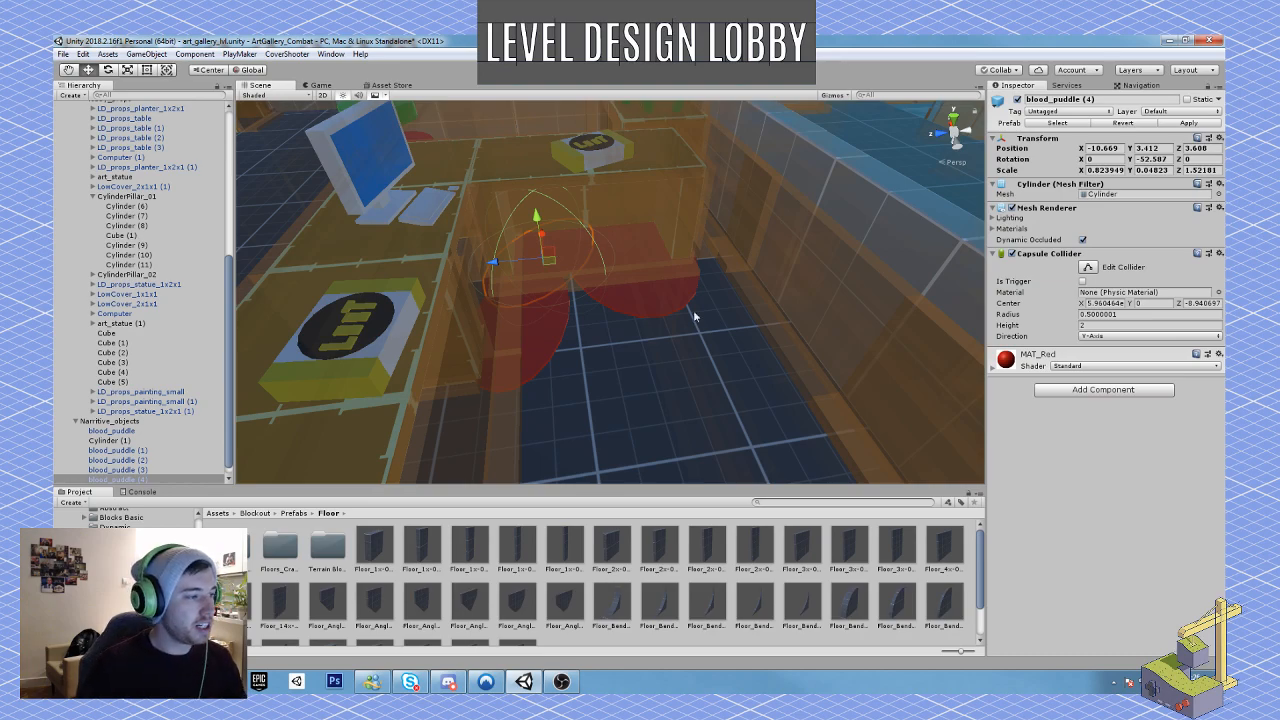
Step: Turn the ammo pack on the small table beyond the pillars to 50° about Y
right_click_drag(682, 314, 473, 165)
right_click_drag(715, 300, 518, 343)
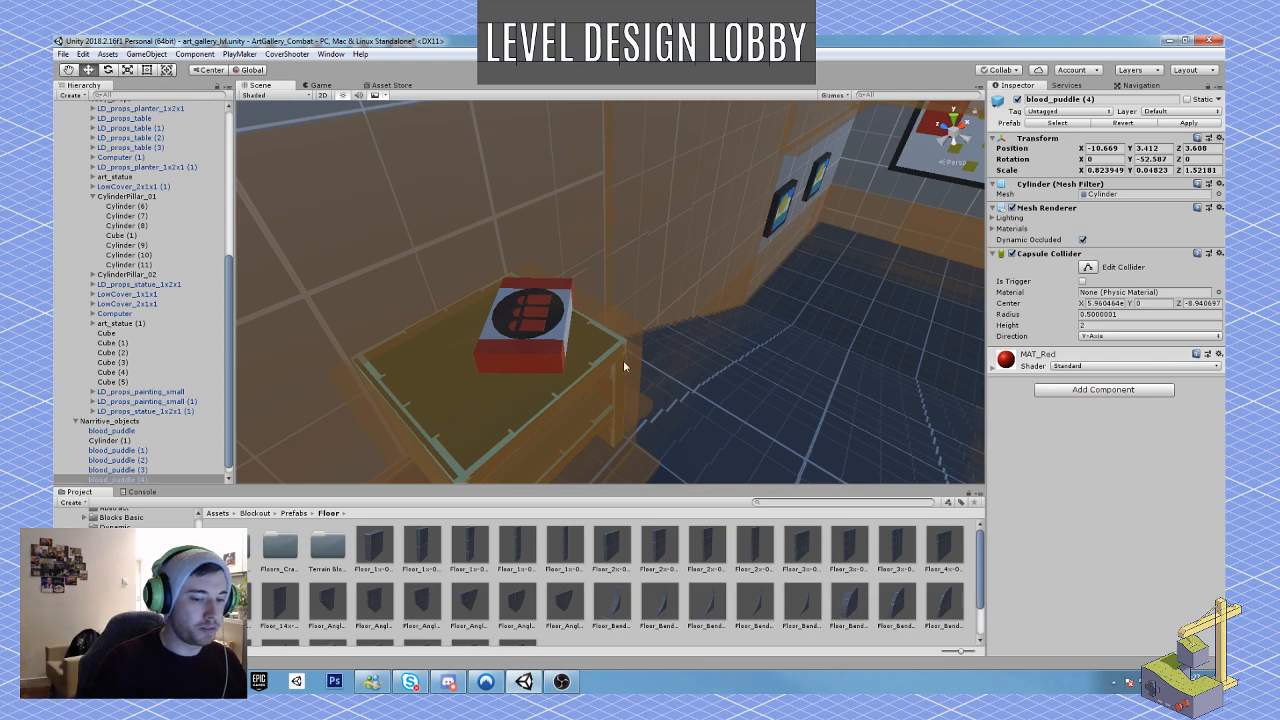
right_click_drag(730, 335, 609, 371)
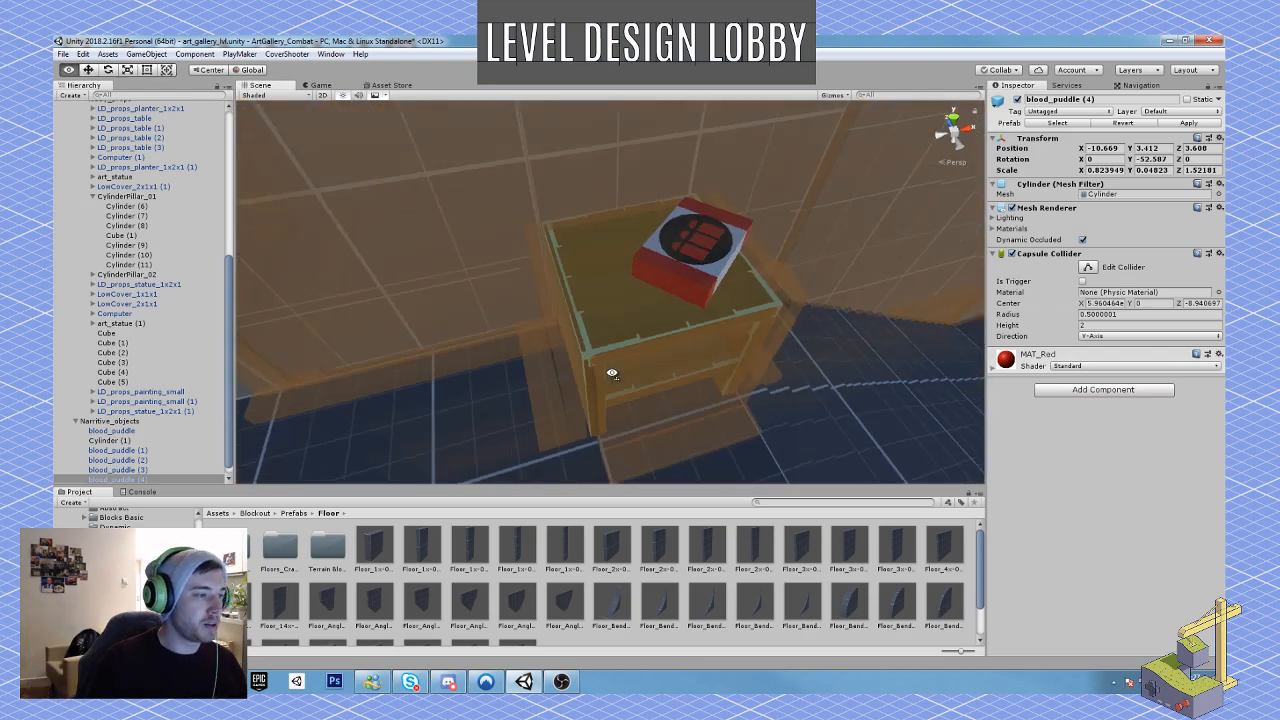
left_click(667, 253)
key("e")
left_click_drag(667, 253, 549, 264, "ctrl")
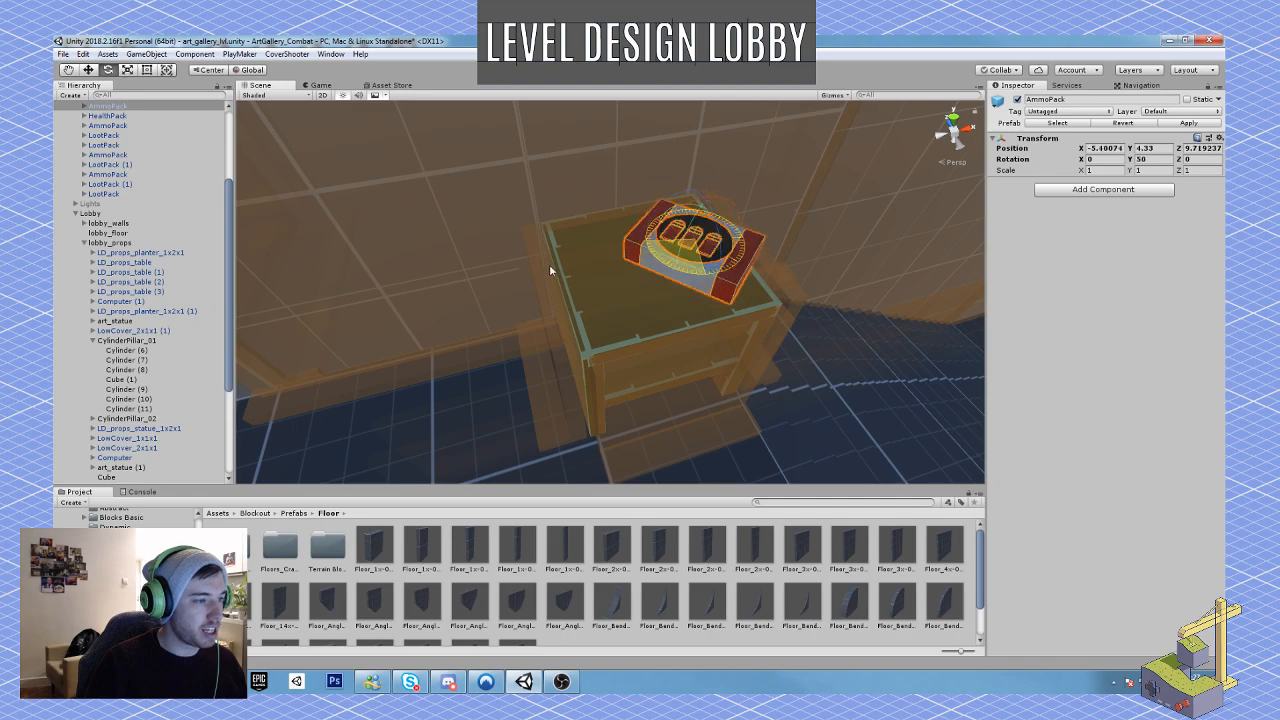
key("w")
left_click_drag(690, 250, 626, 289)
right_click_drag(710, 285, 588, 294)
left_click(680, 288)
key("w")
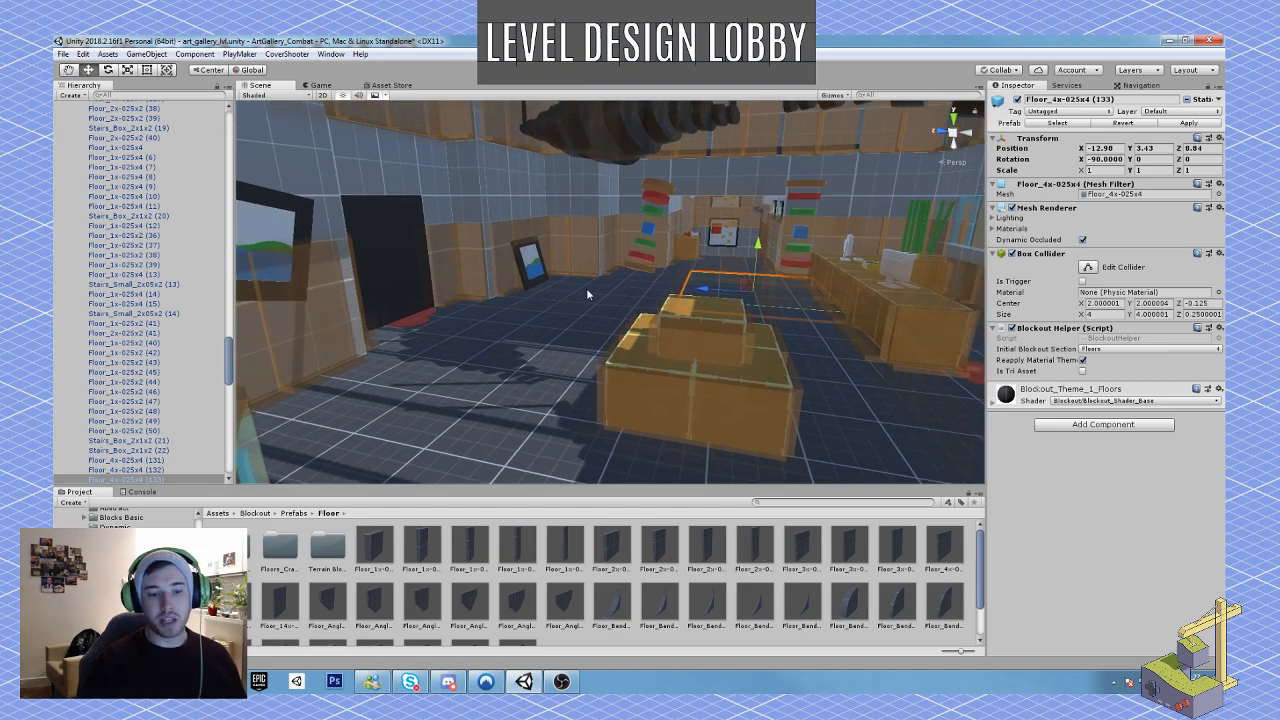
Step: Collapse the floors, collectables and Lobby groups in the scene hierarchy
right_click_drag(560, 299, 588, 287)
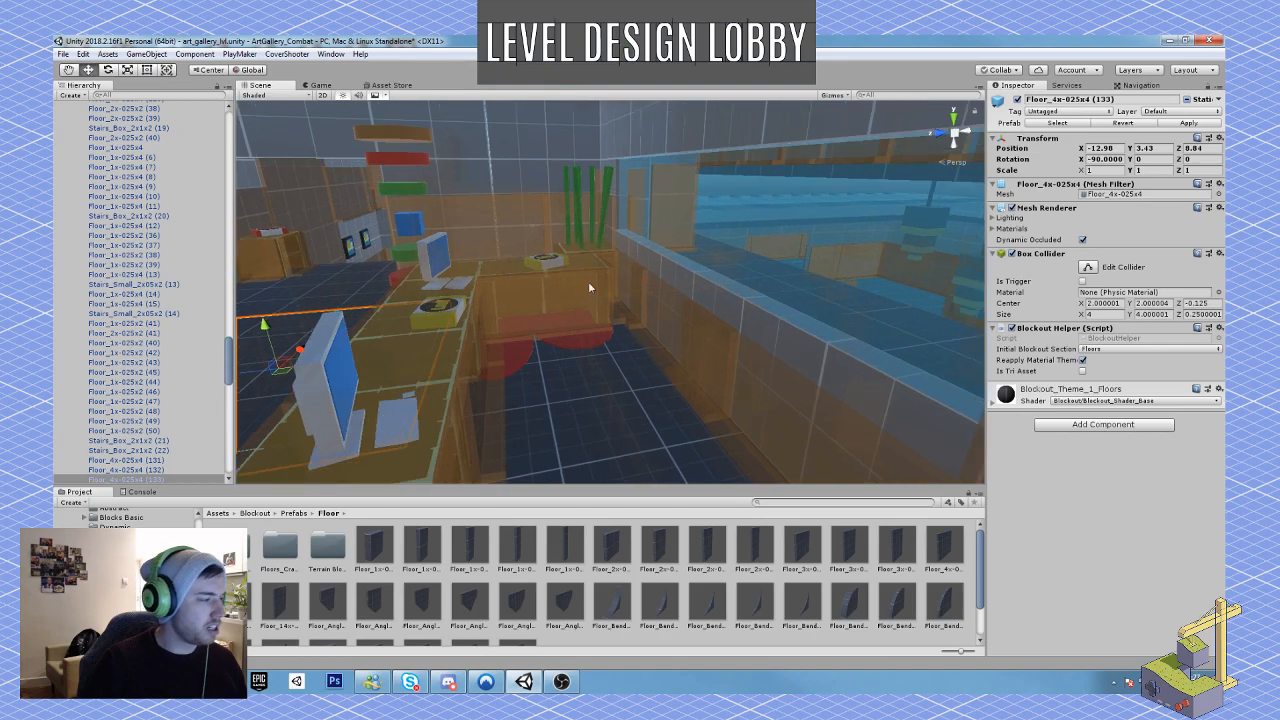
left_click_drag(229, 367, 158, 148)
left_click(74, 165)
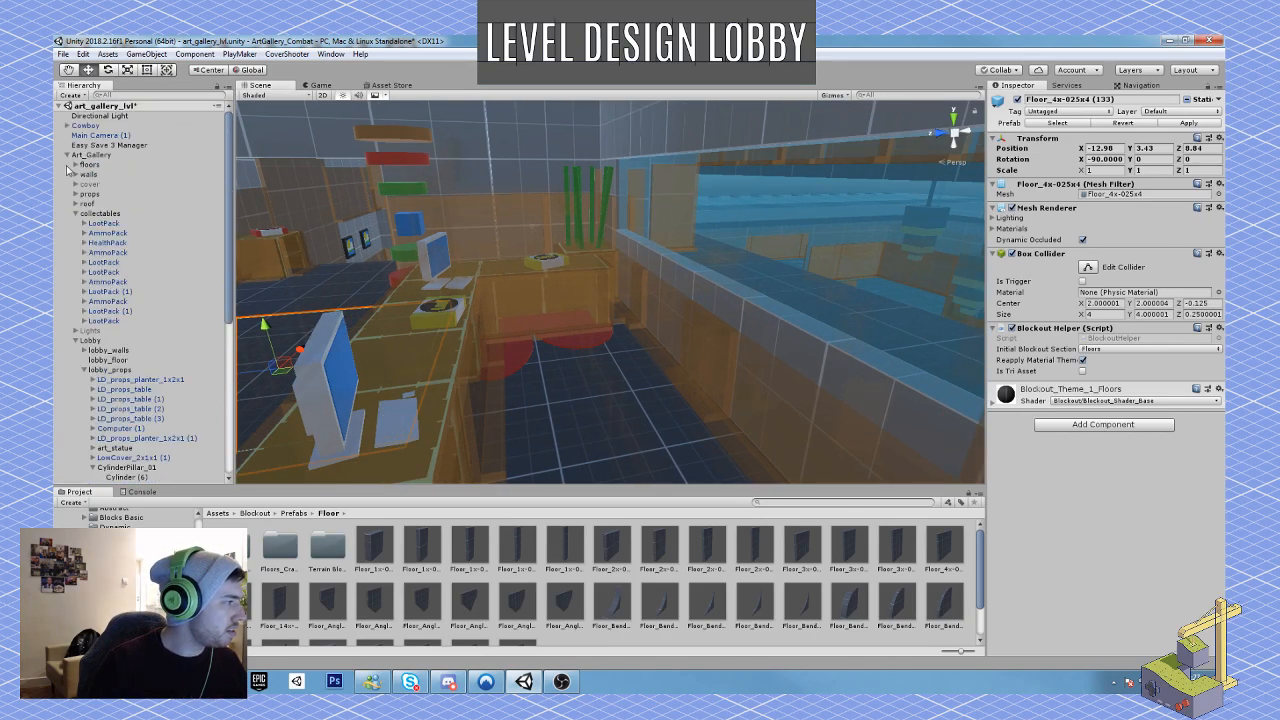
left_click(75, 214)
left_click(76, 232)
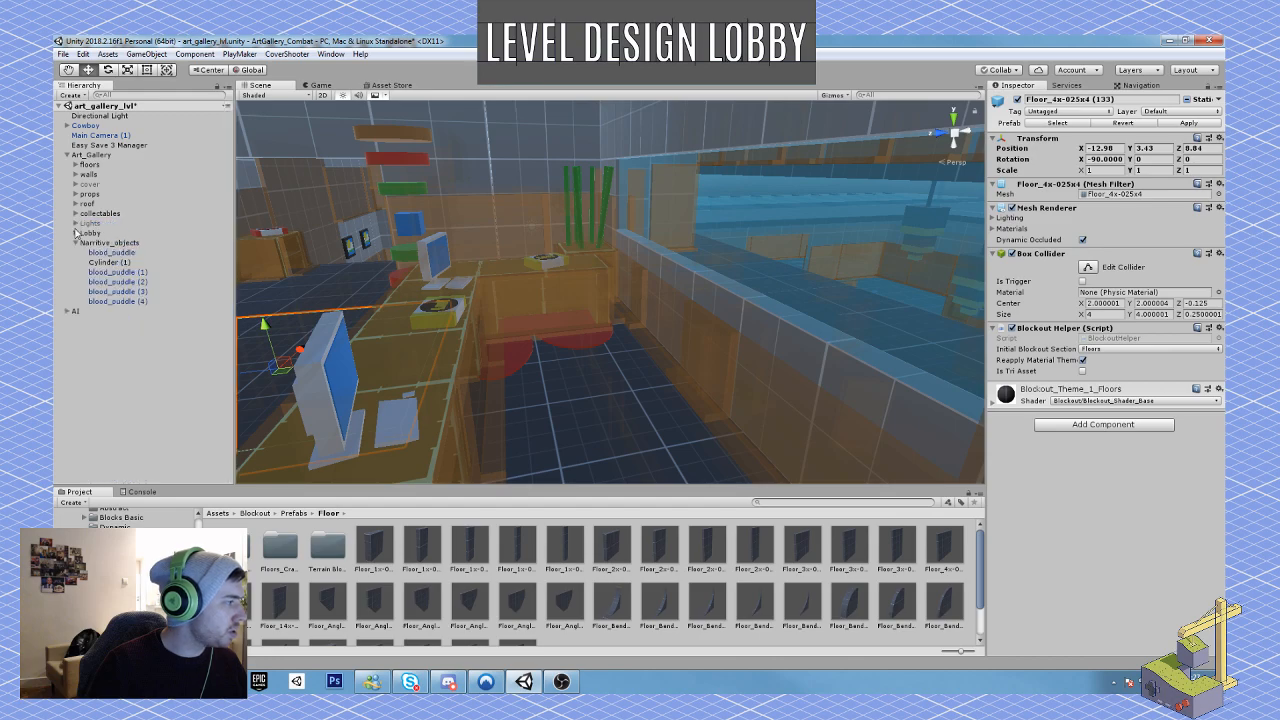
Step: Expand the AI group to list its enemies and deactivate the group object
left_click(80, 313)
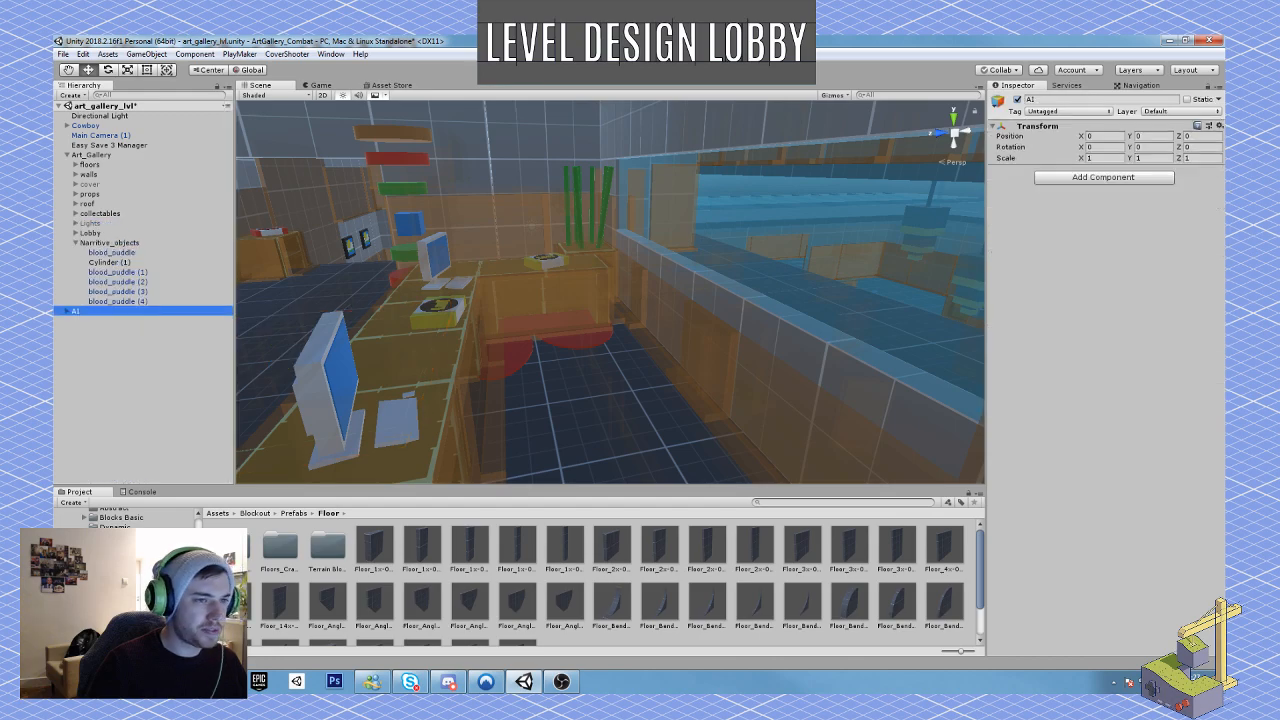
right_click_drag(645, 312, 686, 331)
key("w")
left_click(67, 313)
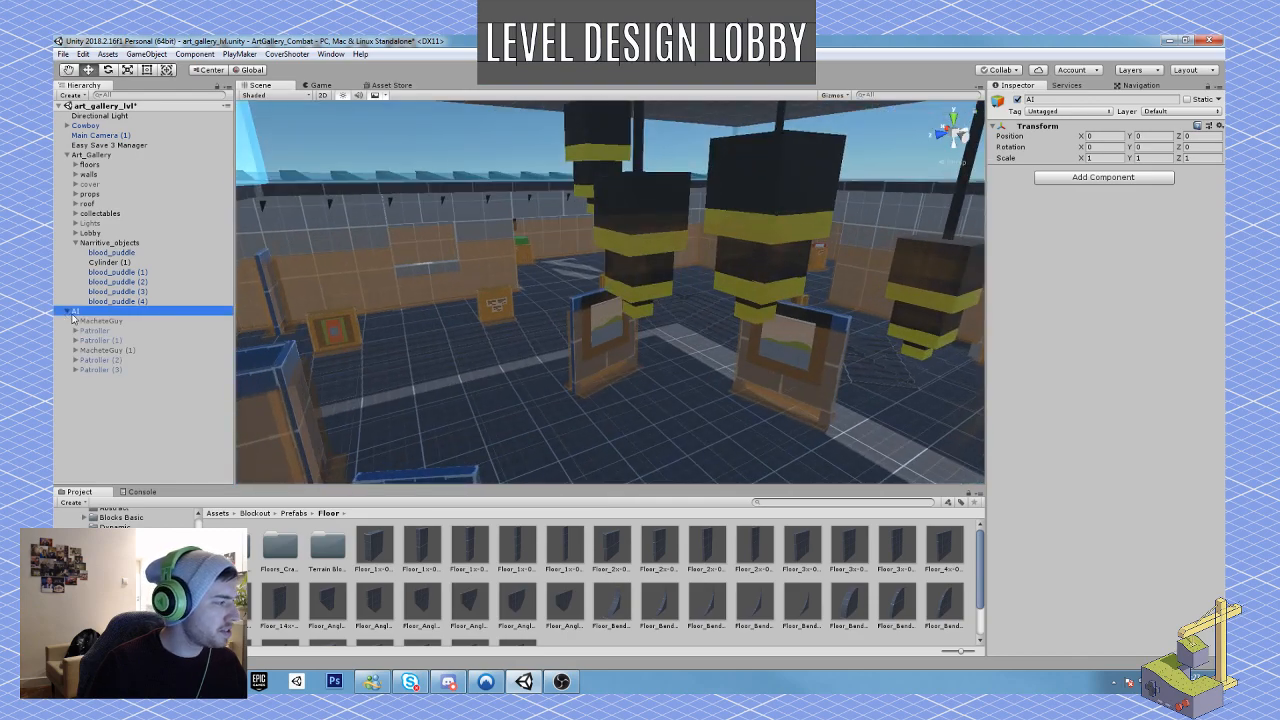
left_click(1018, 100)
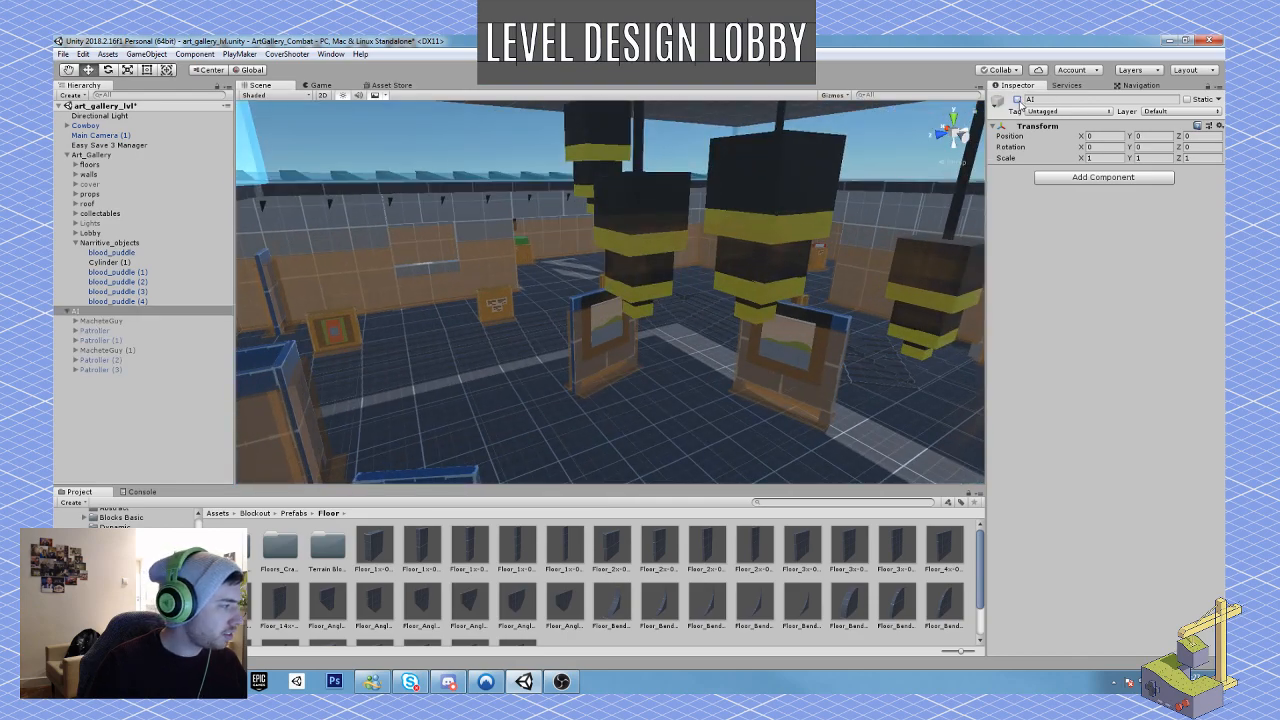
Step: Select all six MacheteGuy and Patroller enemies in the AI group and activate them together
left_click(108, 322)
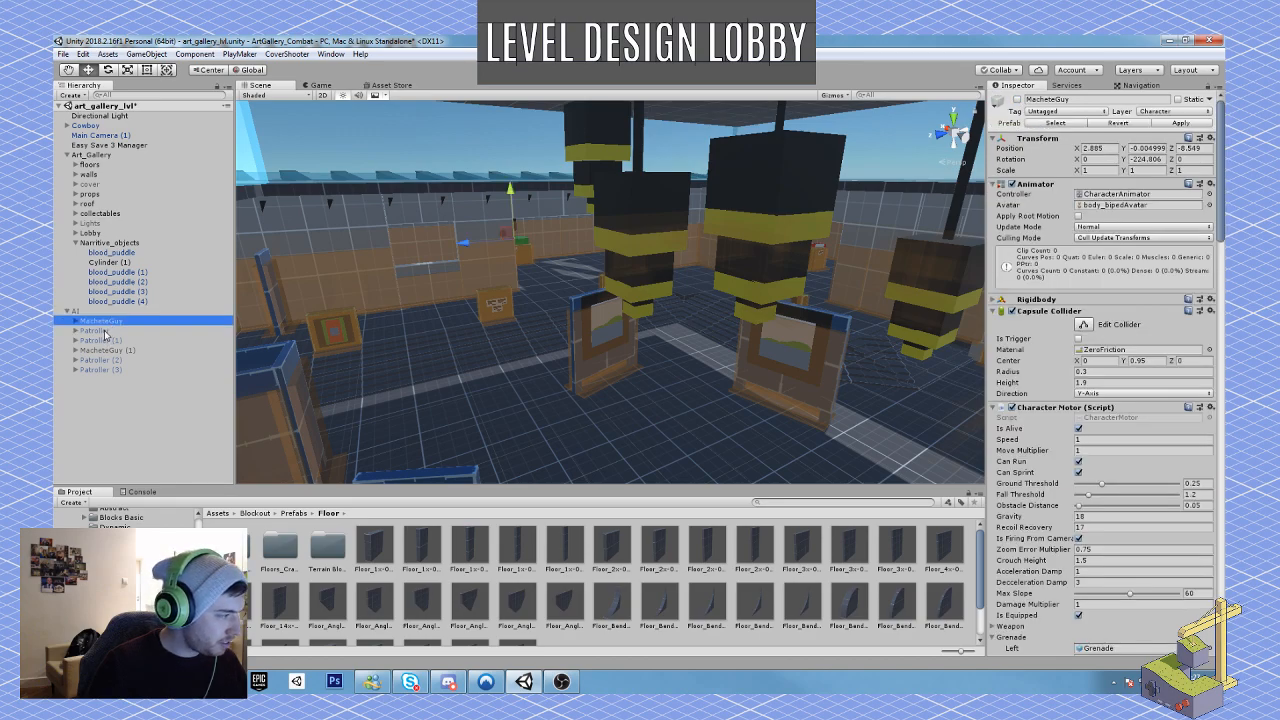
left_click(104, 331, "shift")
left_click(104, 341, "shift")
left_click(104, 351, "shift")
left_click(102, 360, "shift")
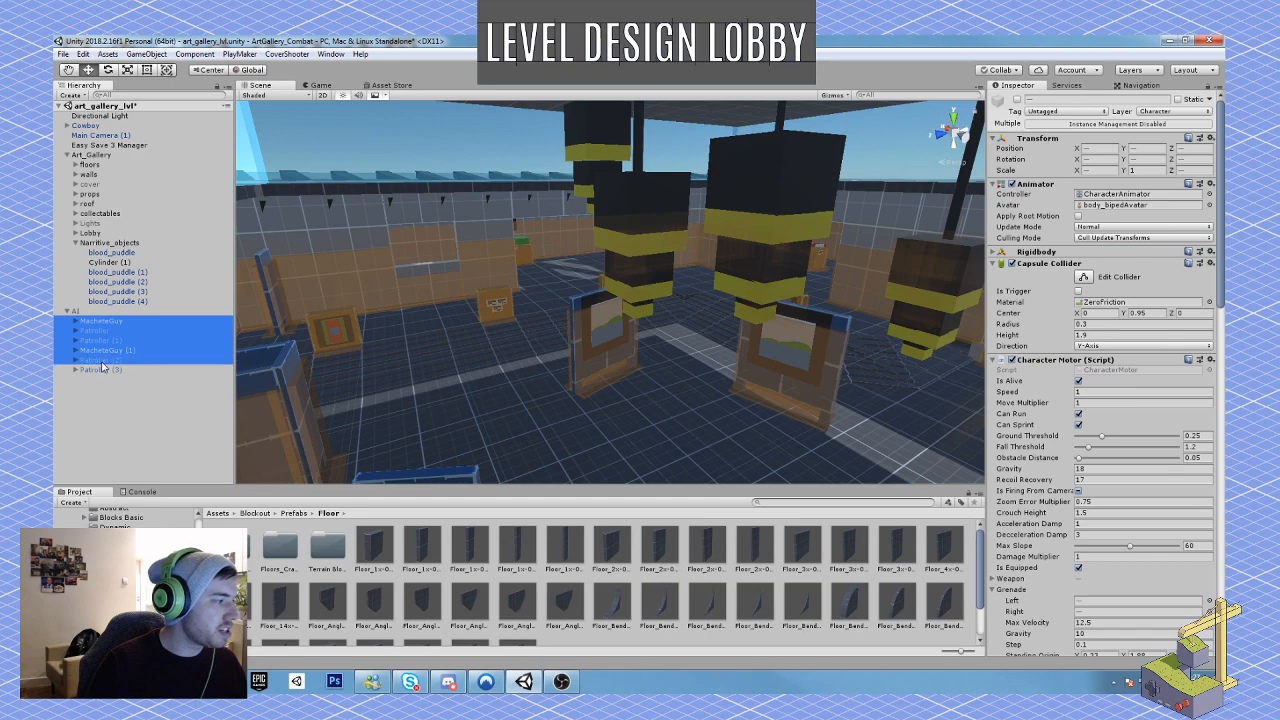
left_click(104, 369, "shift")
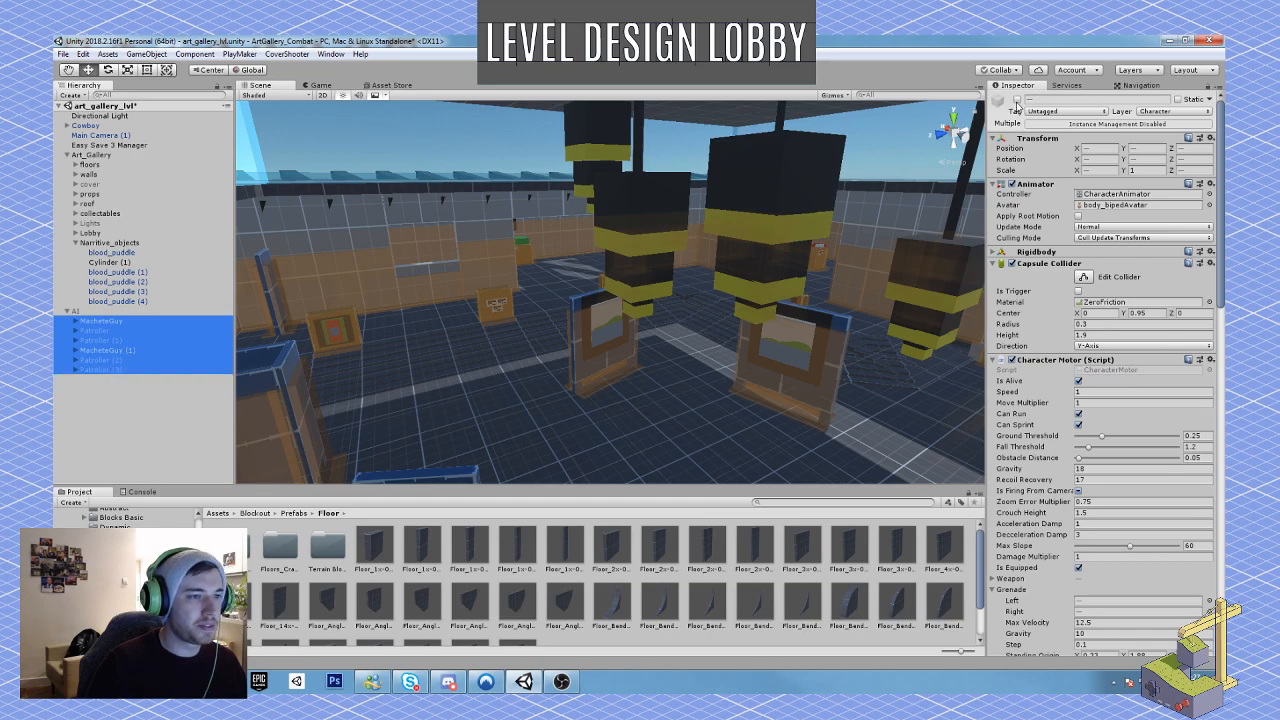
left_click(1016, 100)
Step: Reactivate the AI group and inspect the enemy standing in the corridor beyond the lobby
left_click(136, 311)
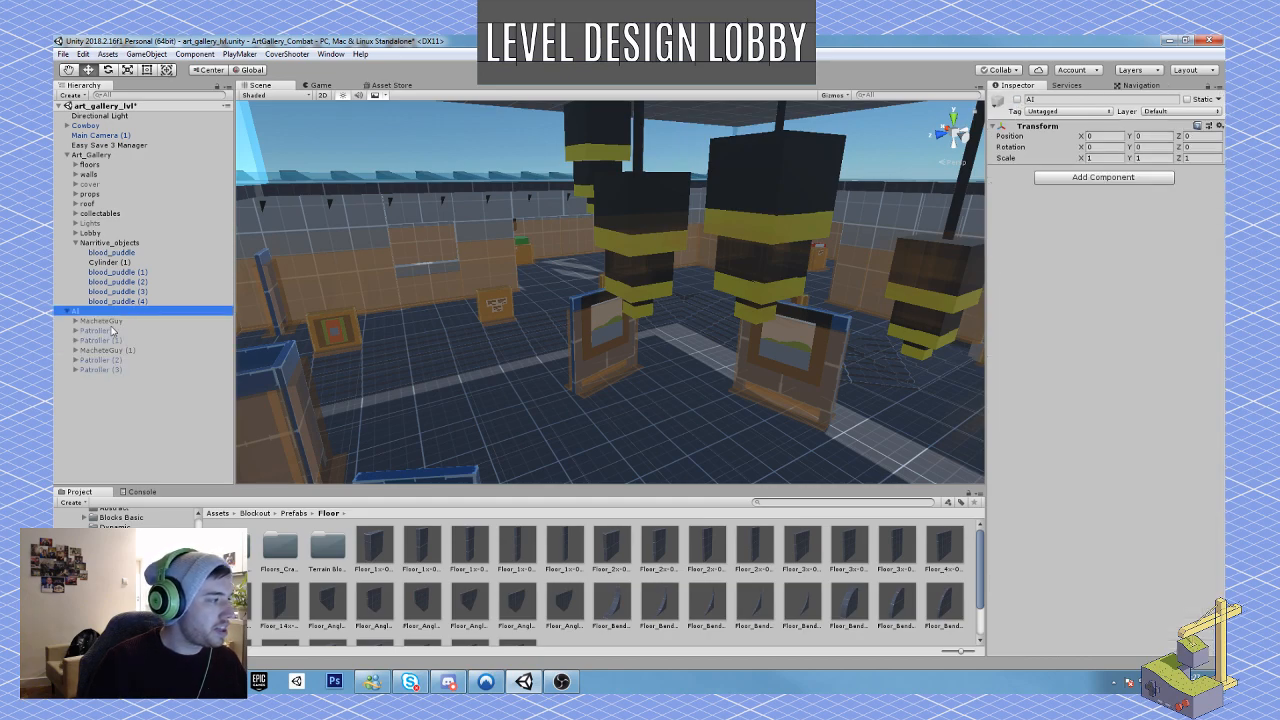
left_click(1017, 100)
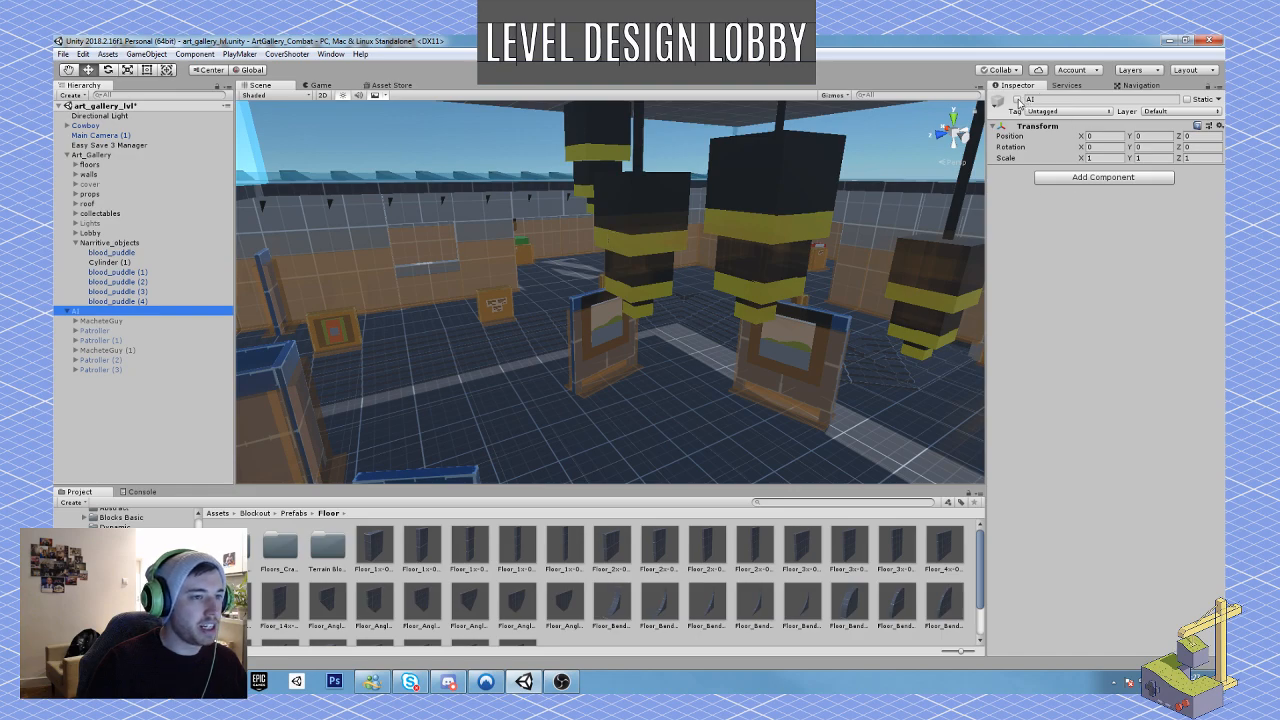
left_click(1018, 101)
right_click_drag(638, 363, 845, 349)
key("w")
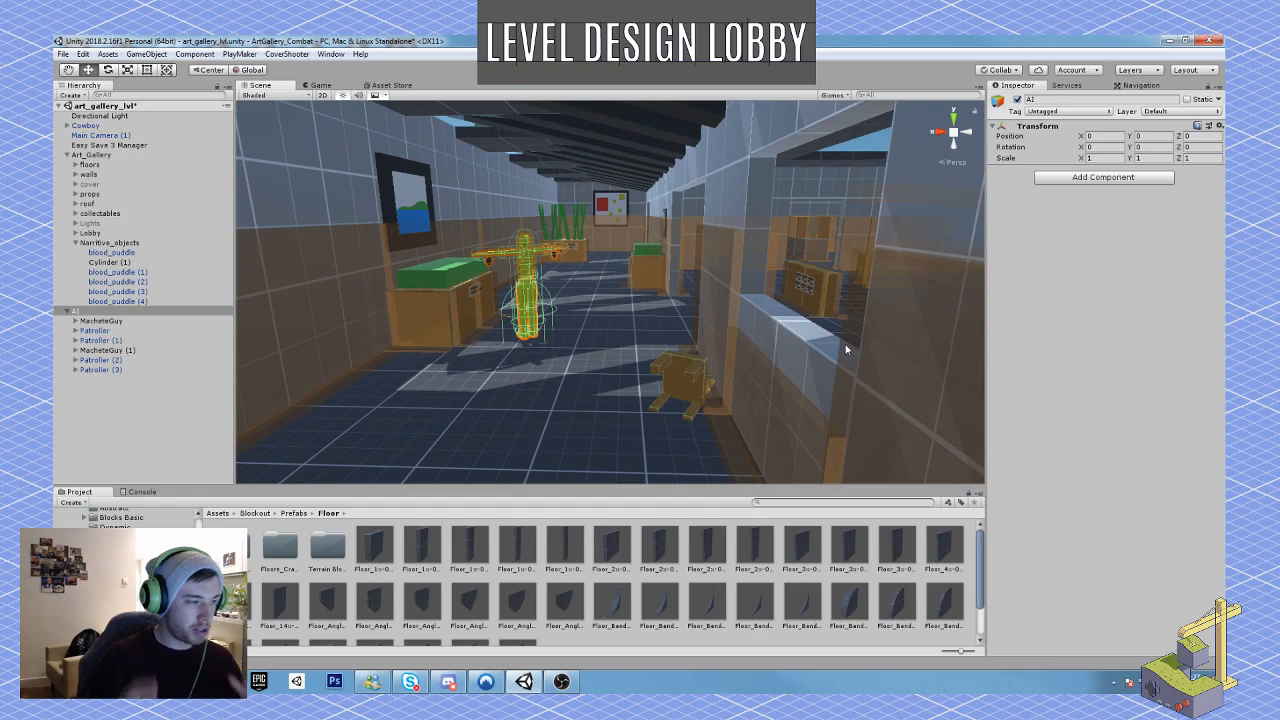
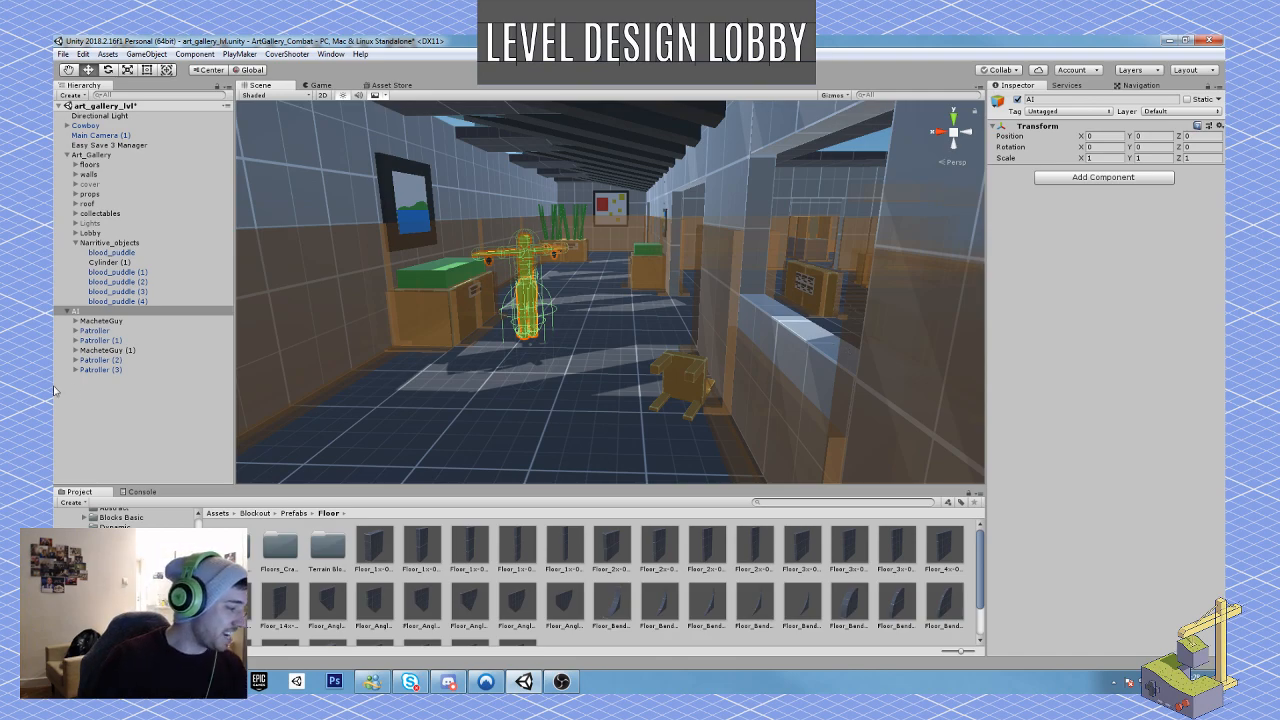
Step: Select the corridor enemy's char_biped mesh and locate its source asset in the project's Enemie folder
scroll(120, 570, "down", 3)
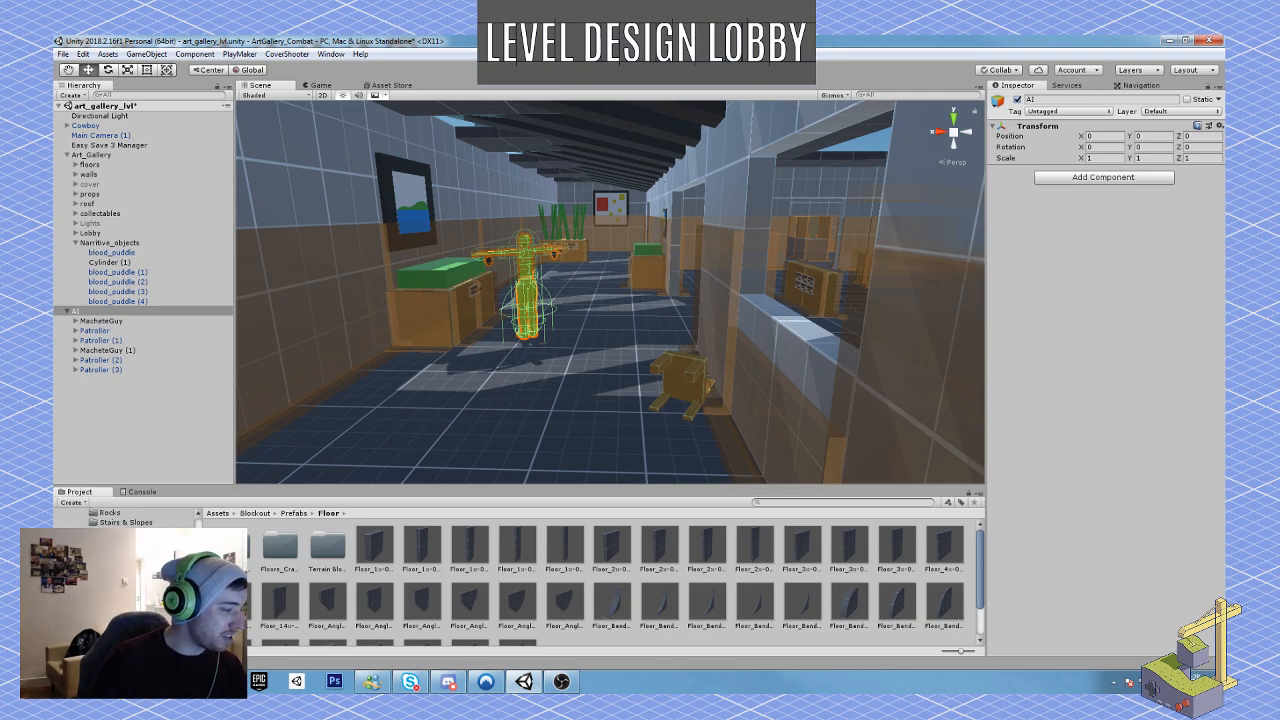
left_click(130, 604)
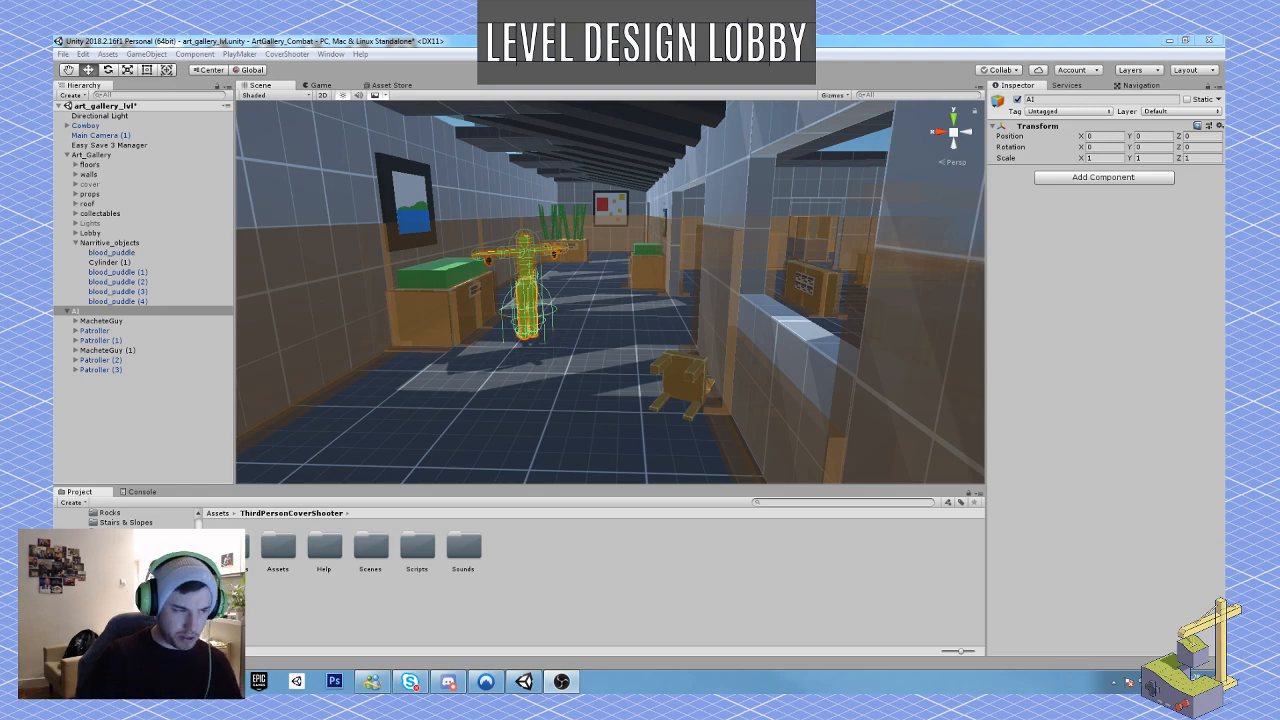
key("w")
right_click_drag(544, 290, 533, 343)
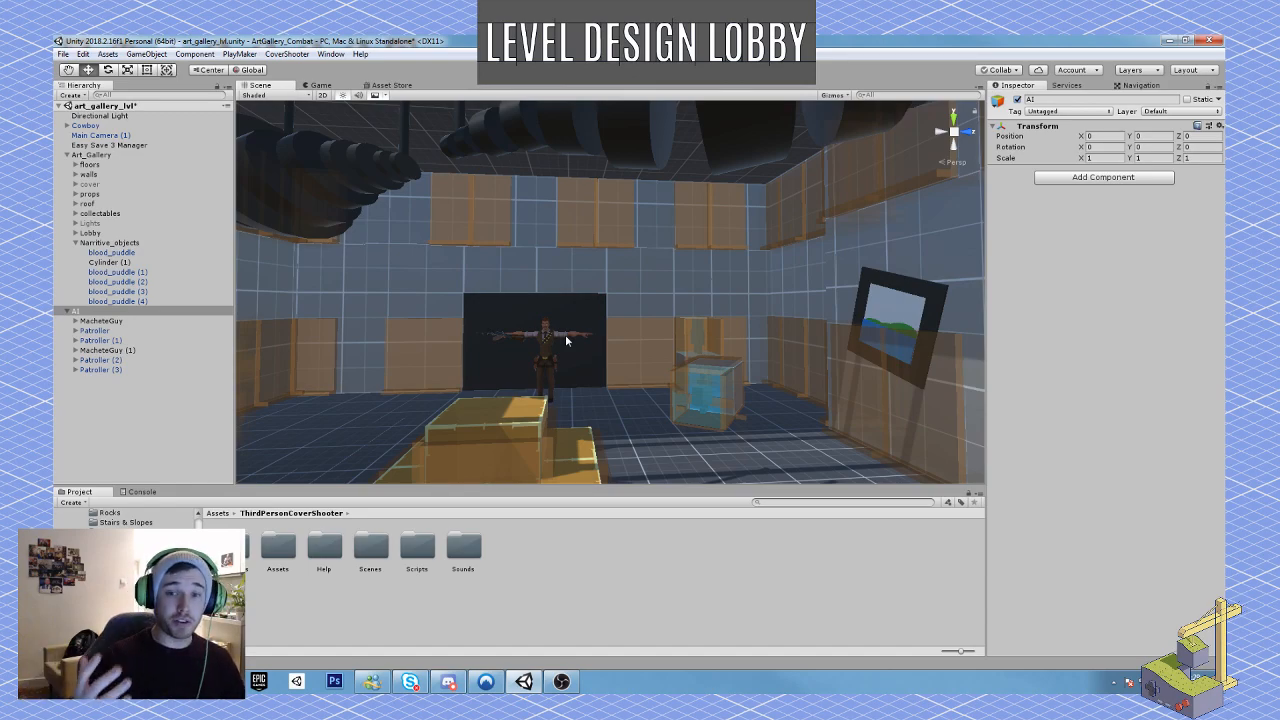
right_click_drag(566, 341, 597, 305)
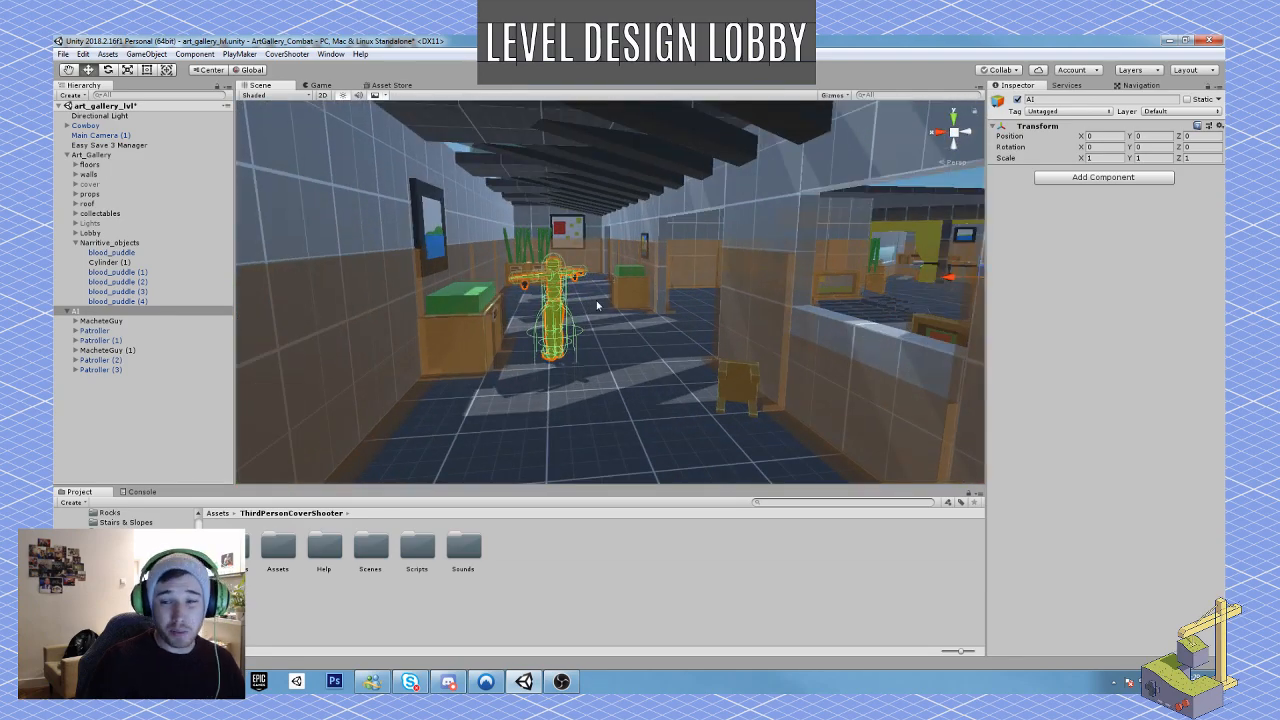
key("f")
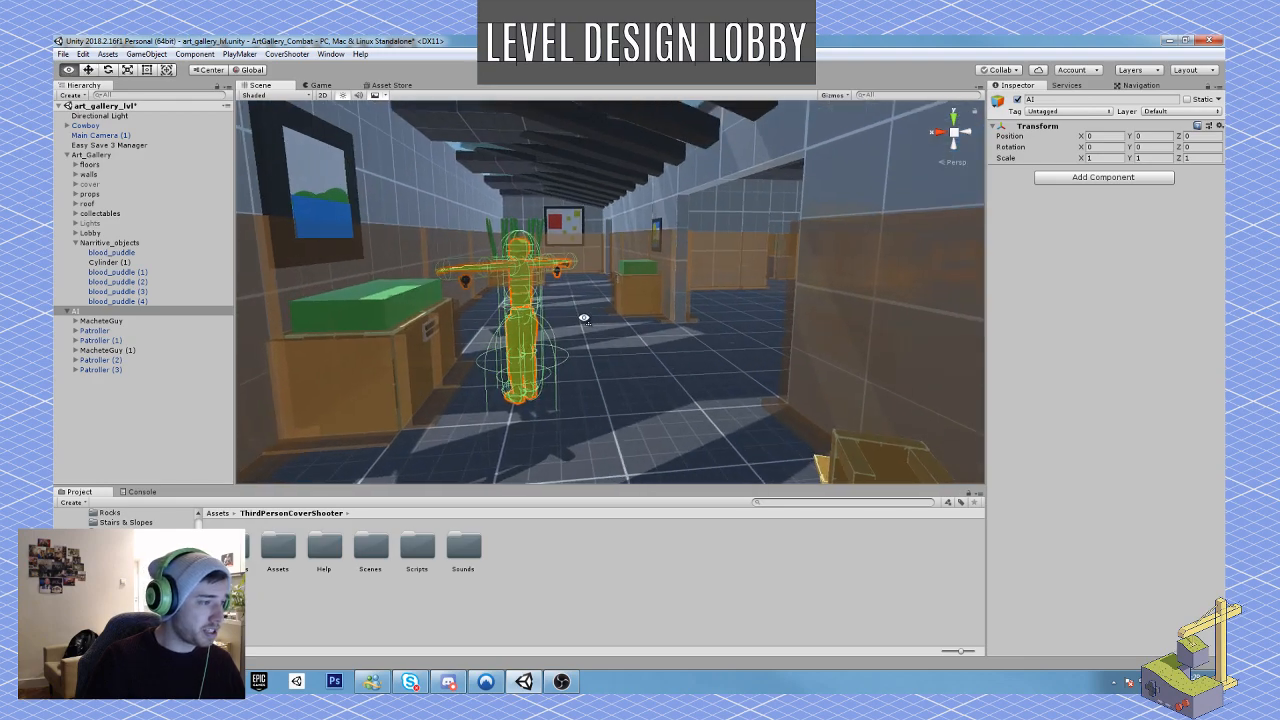
left_click(487, 296)
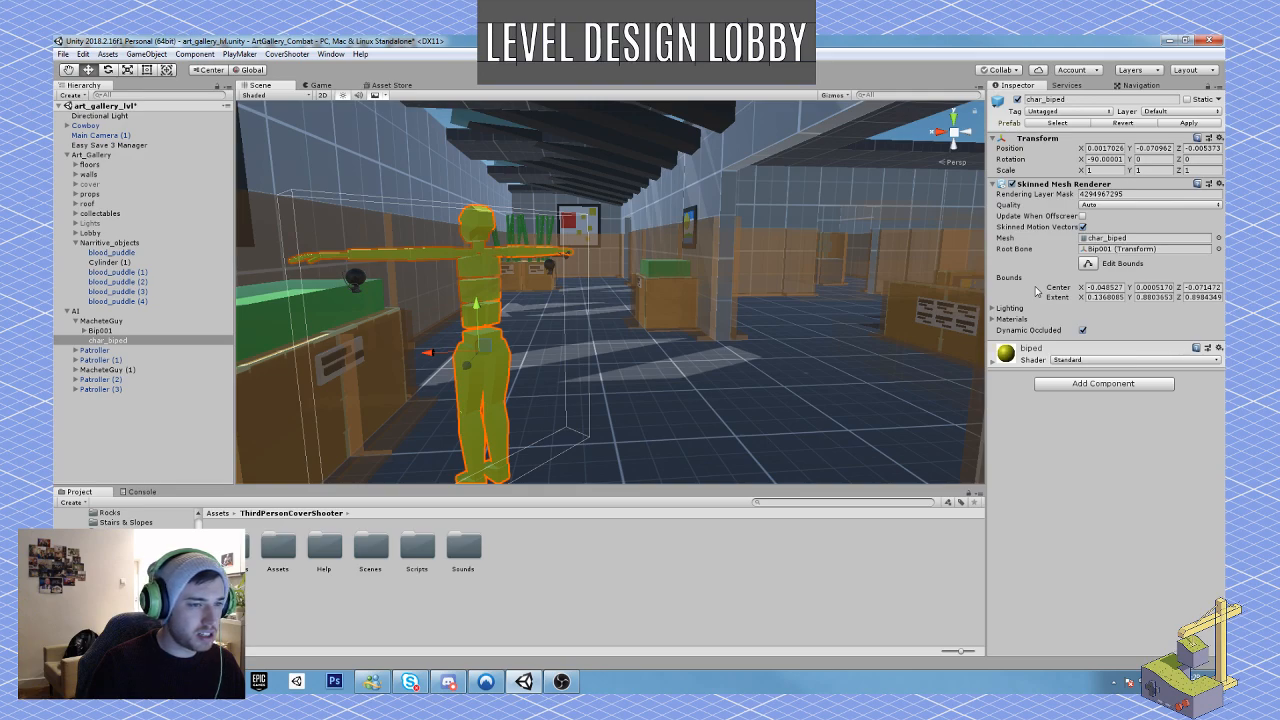
left_click(1158, 239)
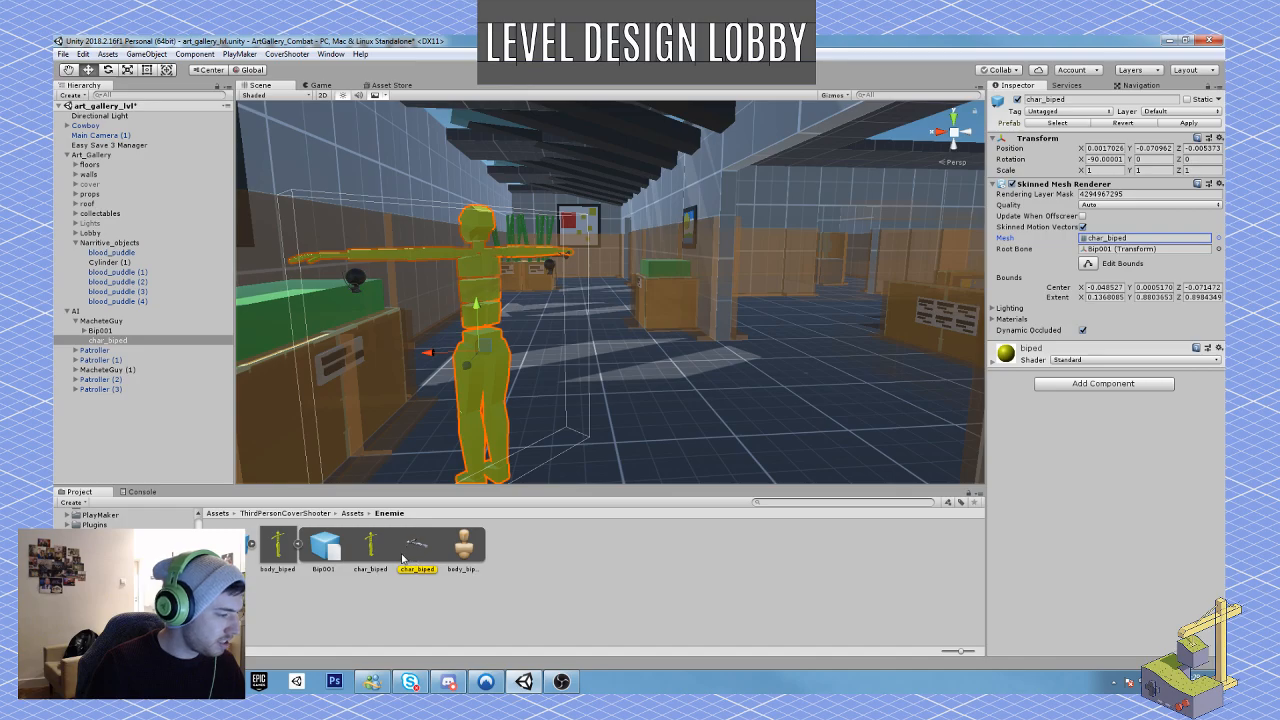
Step: Collapse the AI group and select the Narritive_objects group while viewing the blood puddles behind the reception desk
right_click_drag(396, 366, 760, 376)
right_click_drag(440, 366, 461, 393)
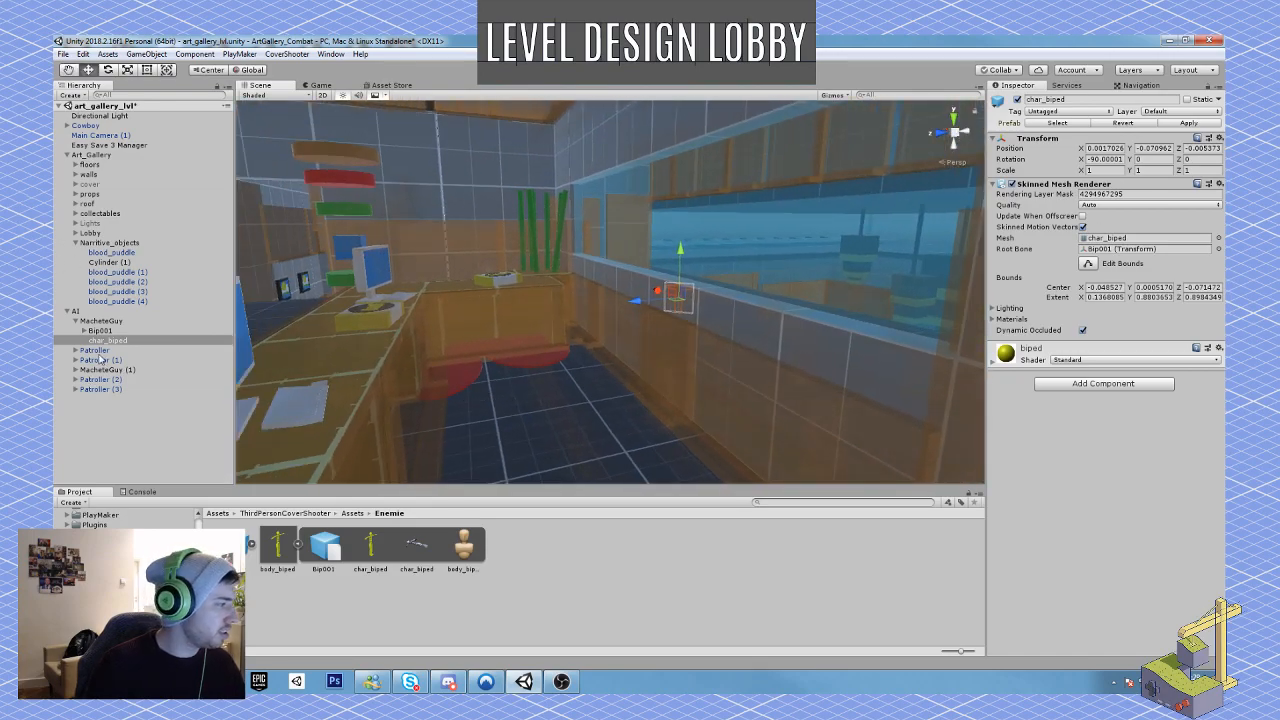
left_click(67, 312)
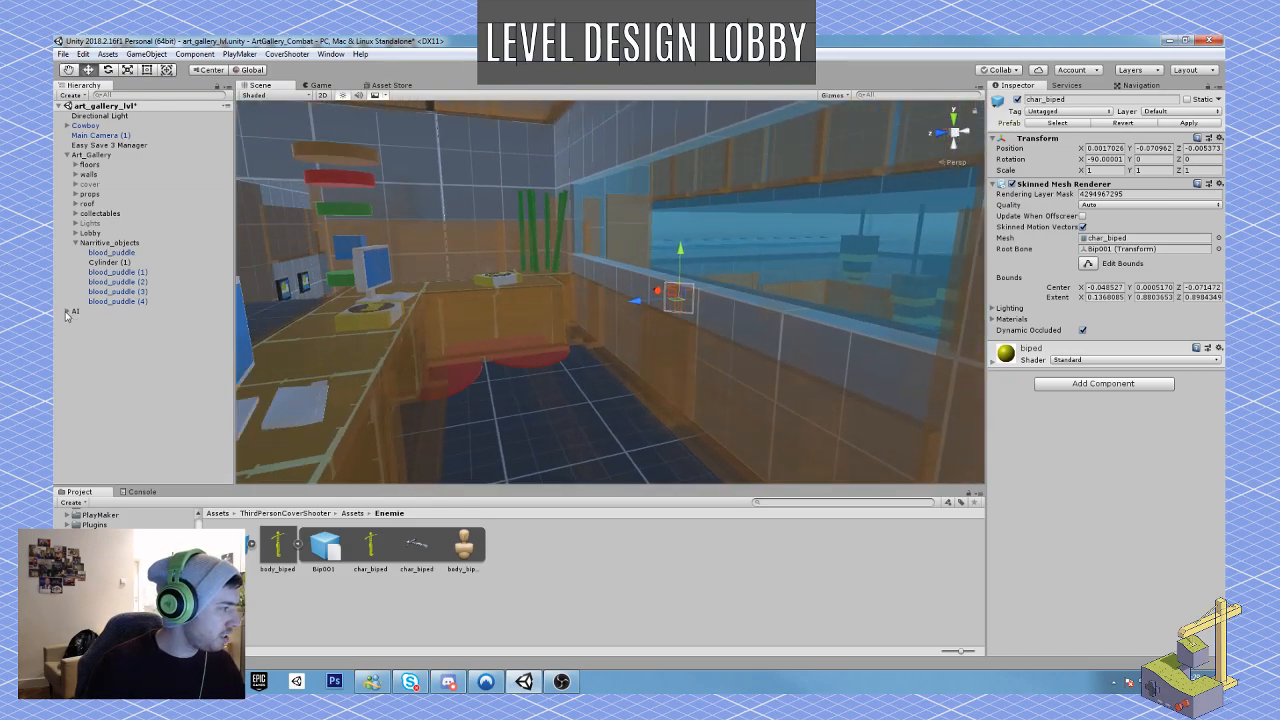
left_click(114, 243)
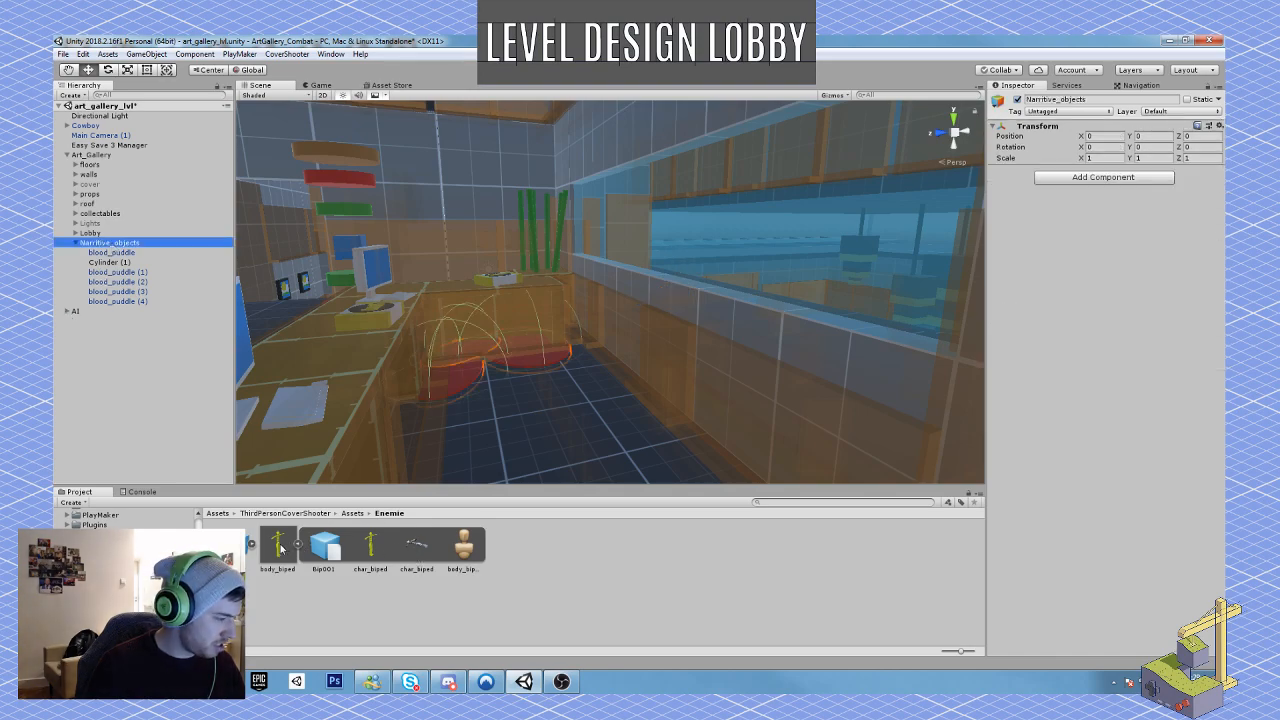
Step: Preview the char_biped assets and place the body_biped model on the floor behind the reception desk by the blood puddles
left_click(376, 562)
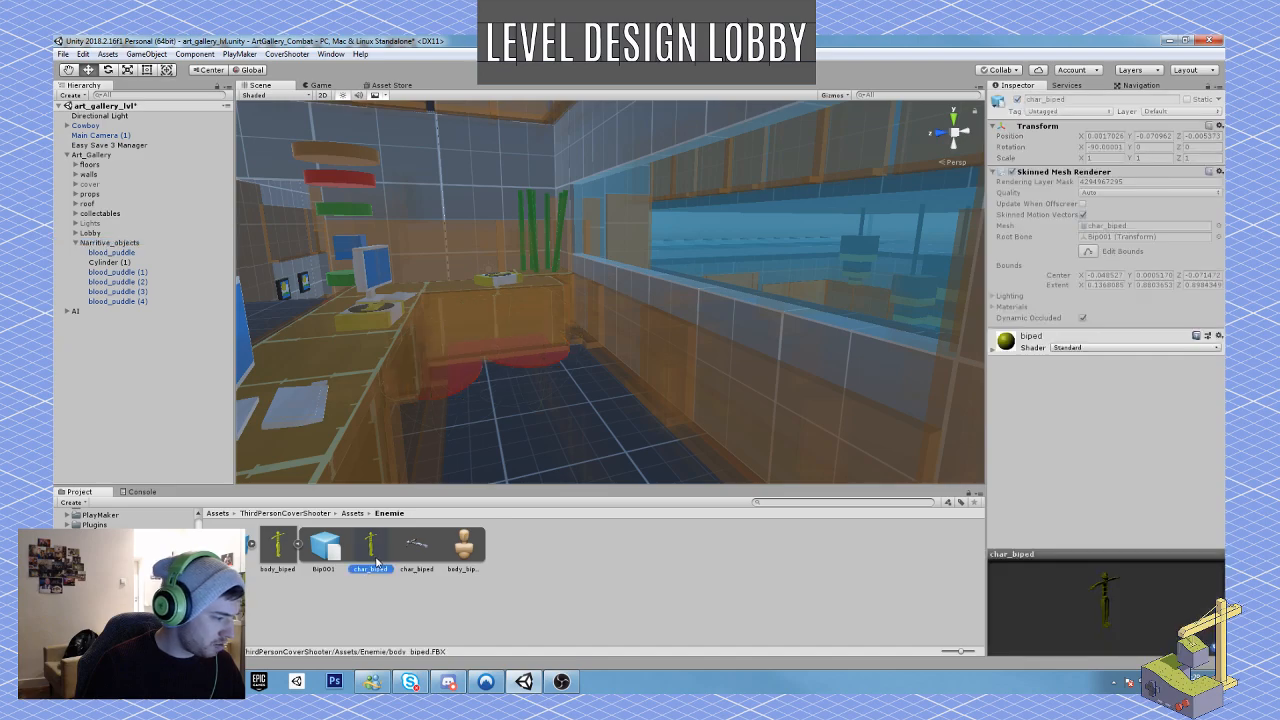
left_click(416, 556)
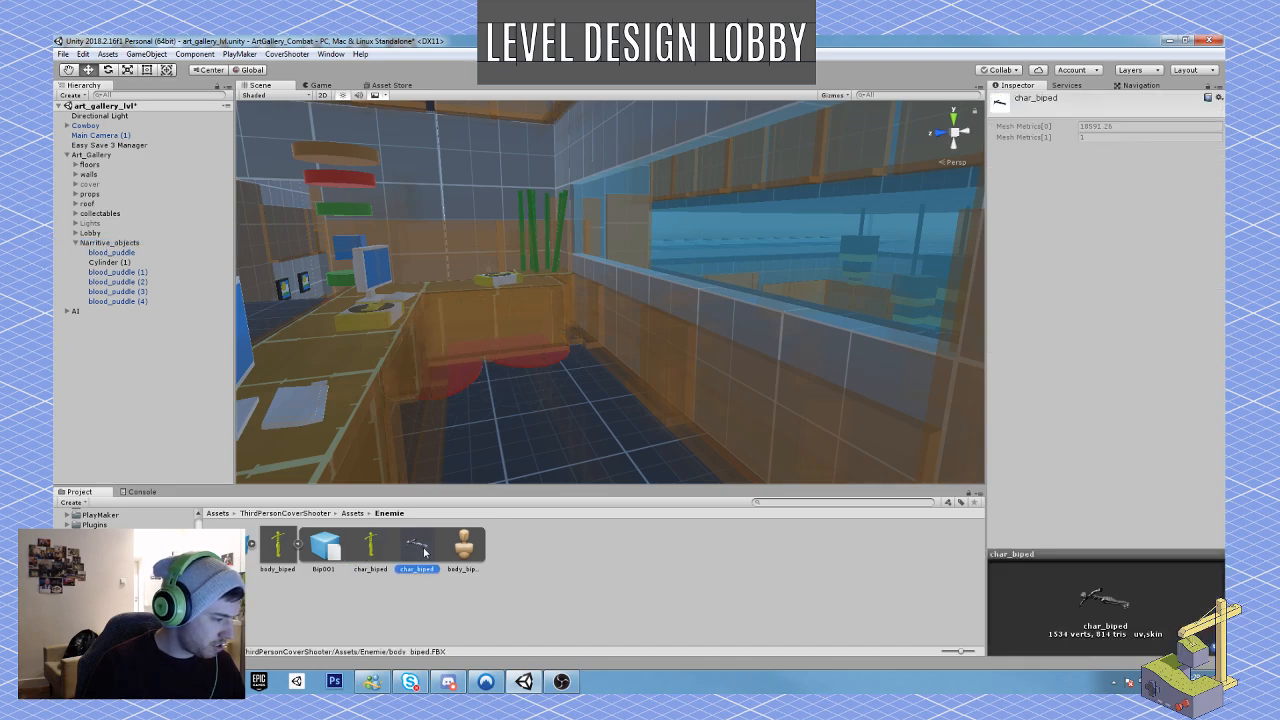
left_click(373, 543)
left_click(277, 545)
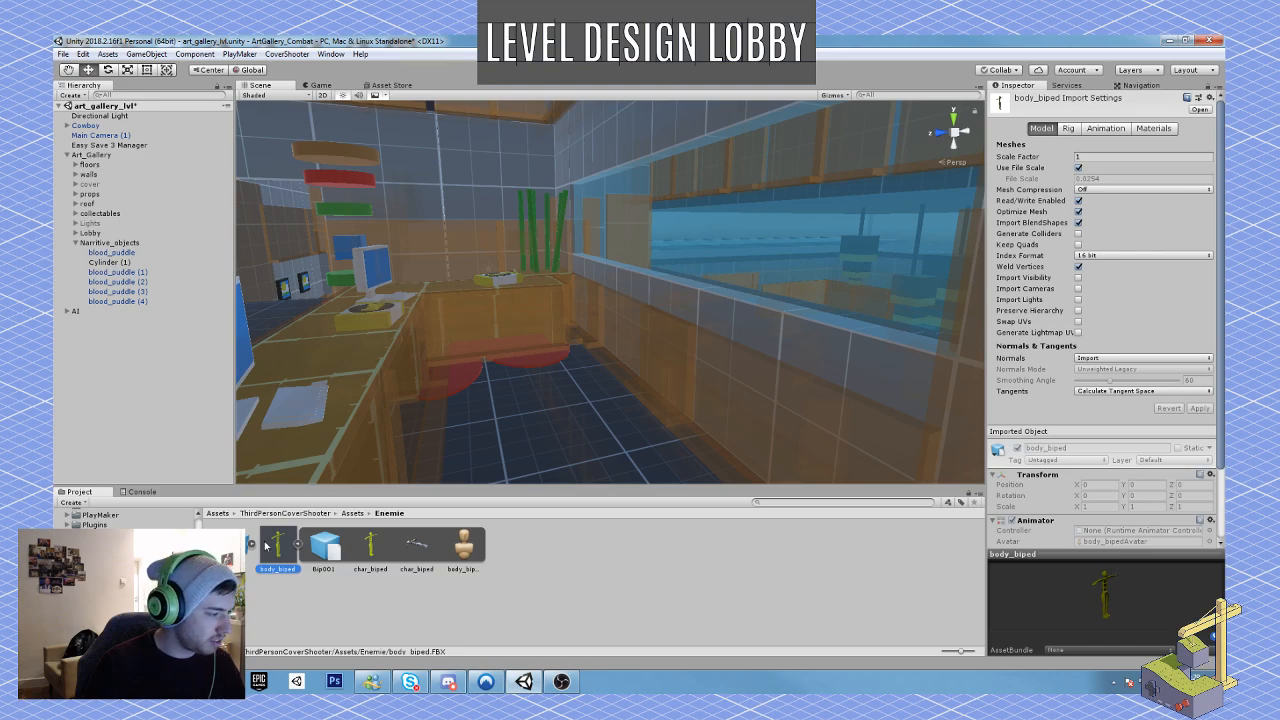
left_click_drag(270, 545, 536, 365)
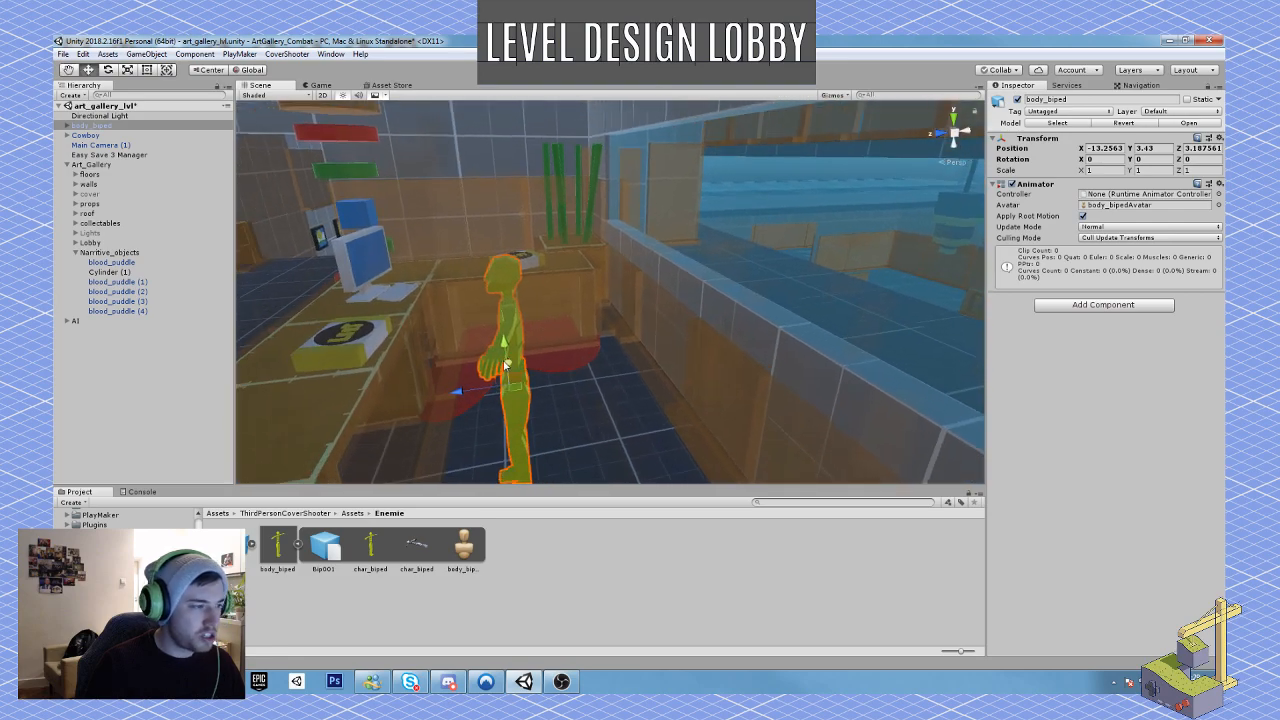
Step: Select the placed body's char_biped mesh and expand its biped material to examine the albedo settings
left_click(498, 362)
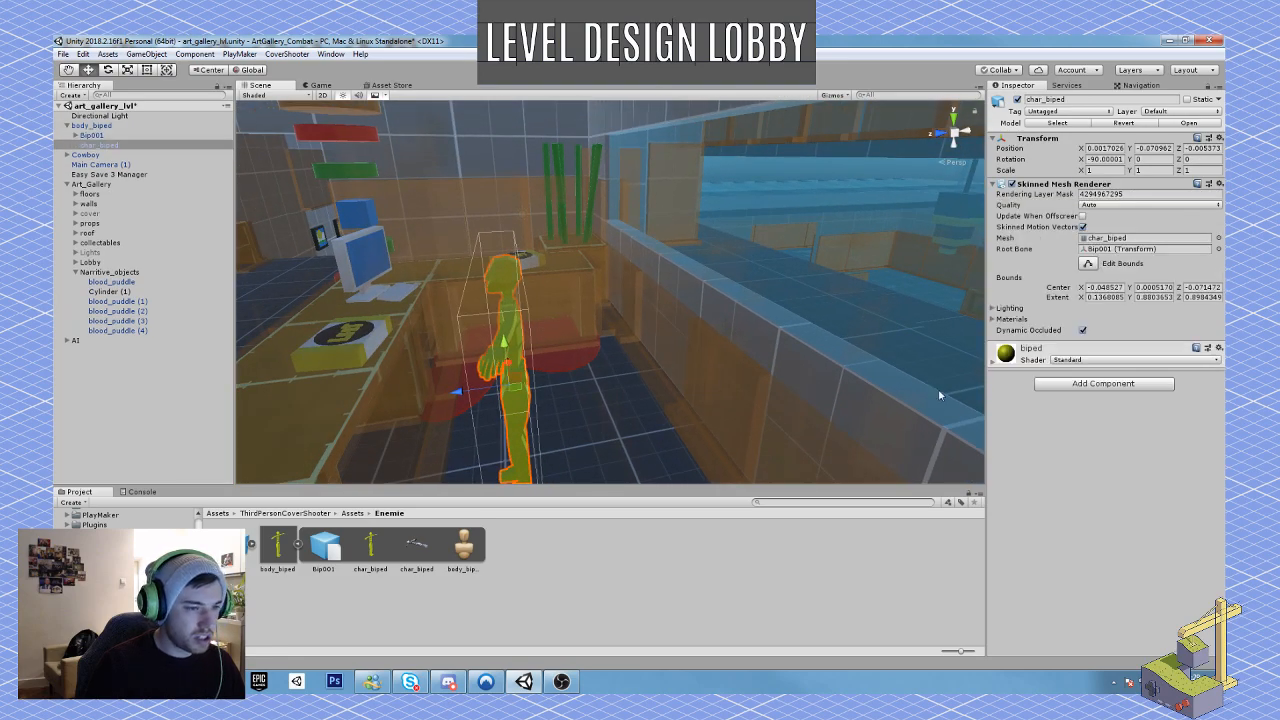
left_click(993, 364)
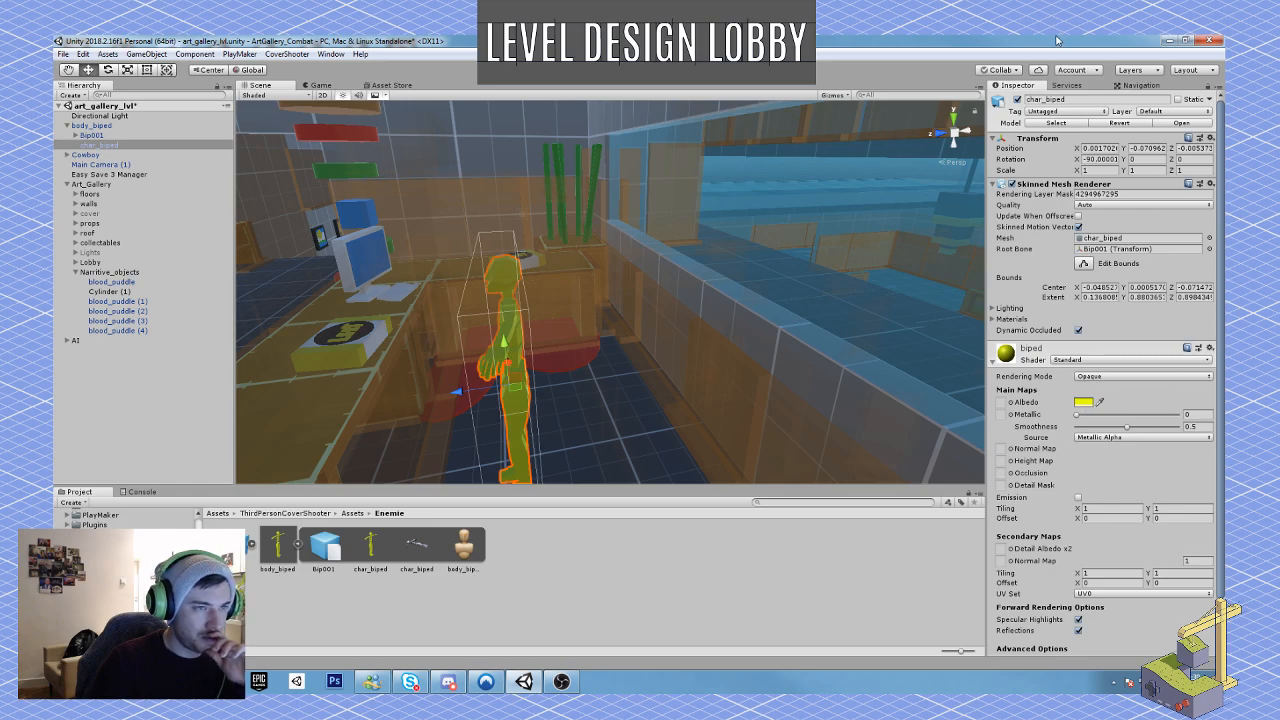
mouse_move(1056, 40)
left_mouse_down()
mouse_move(1020, 50)
mouse_move(1039, 40)
left_mouse_up()
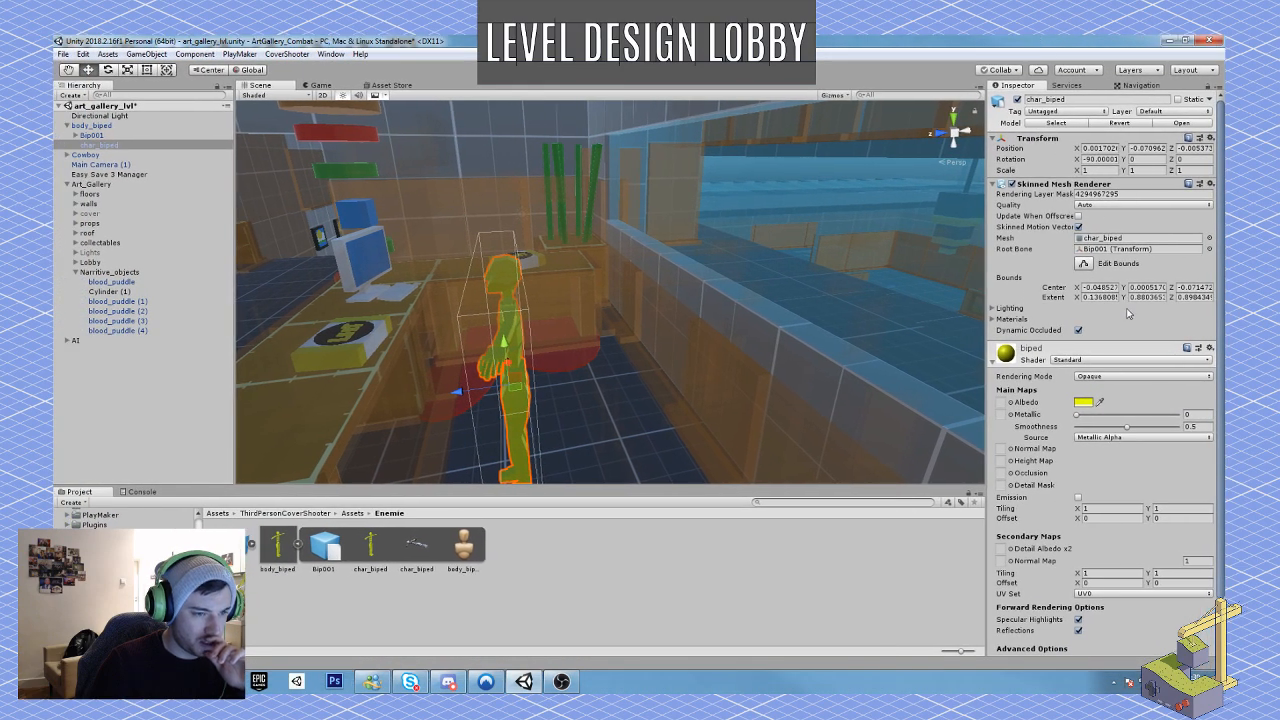
left_click(1011, 403)
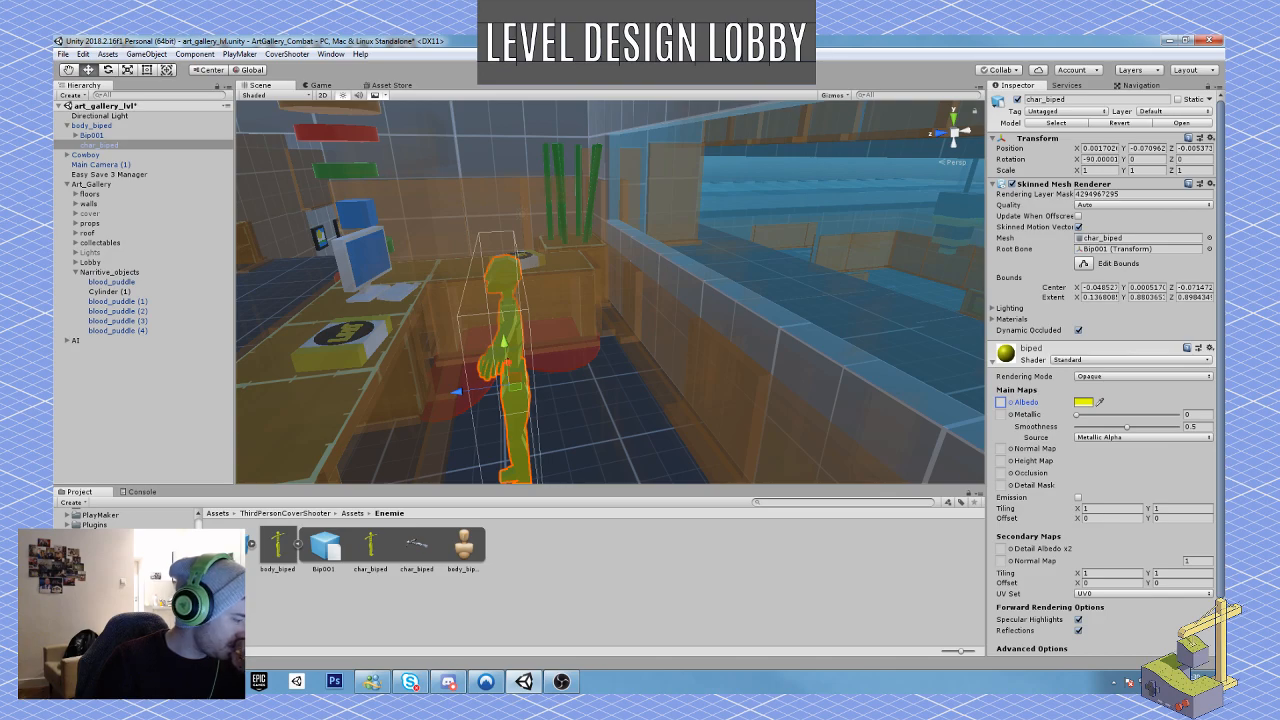
Step: Find and open the Materials folder inside Prefabs in the project assets
scroll(100, 518, "down", 2)
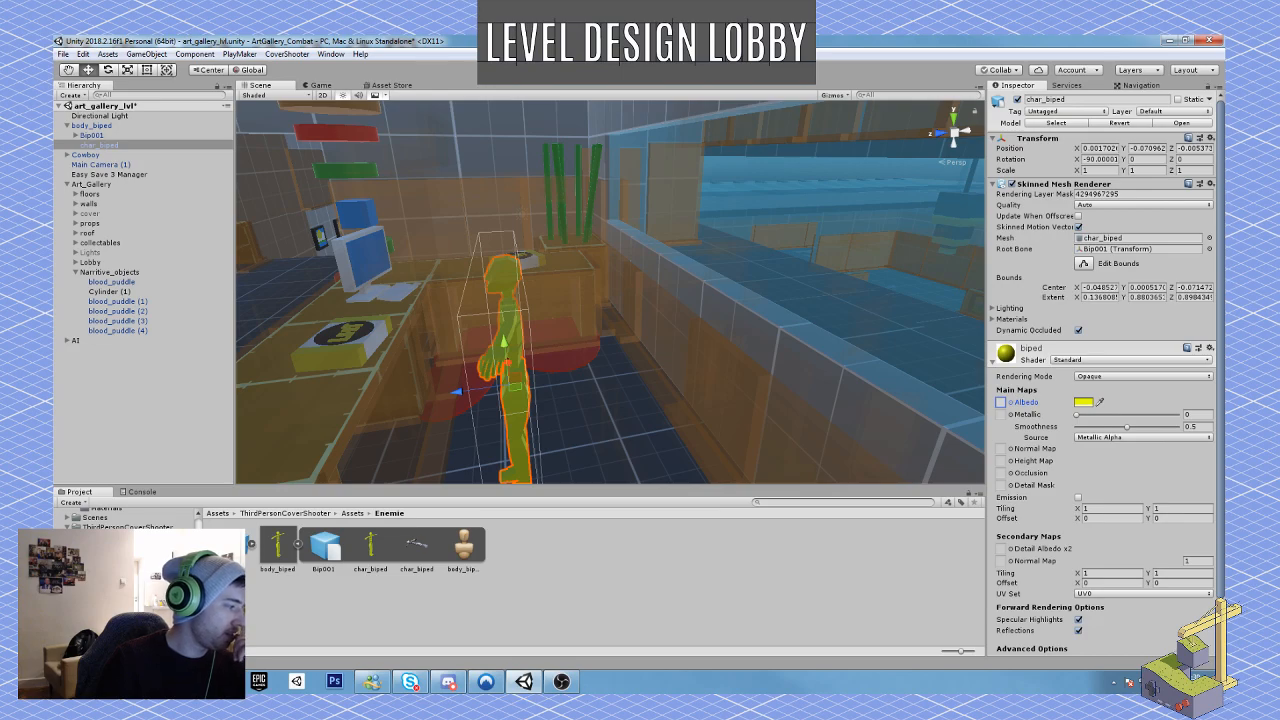
scroll(100, 518, "down", 3)
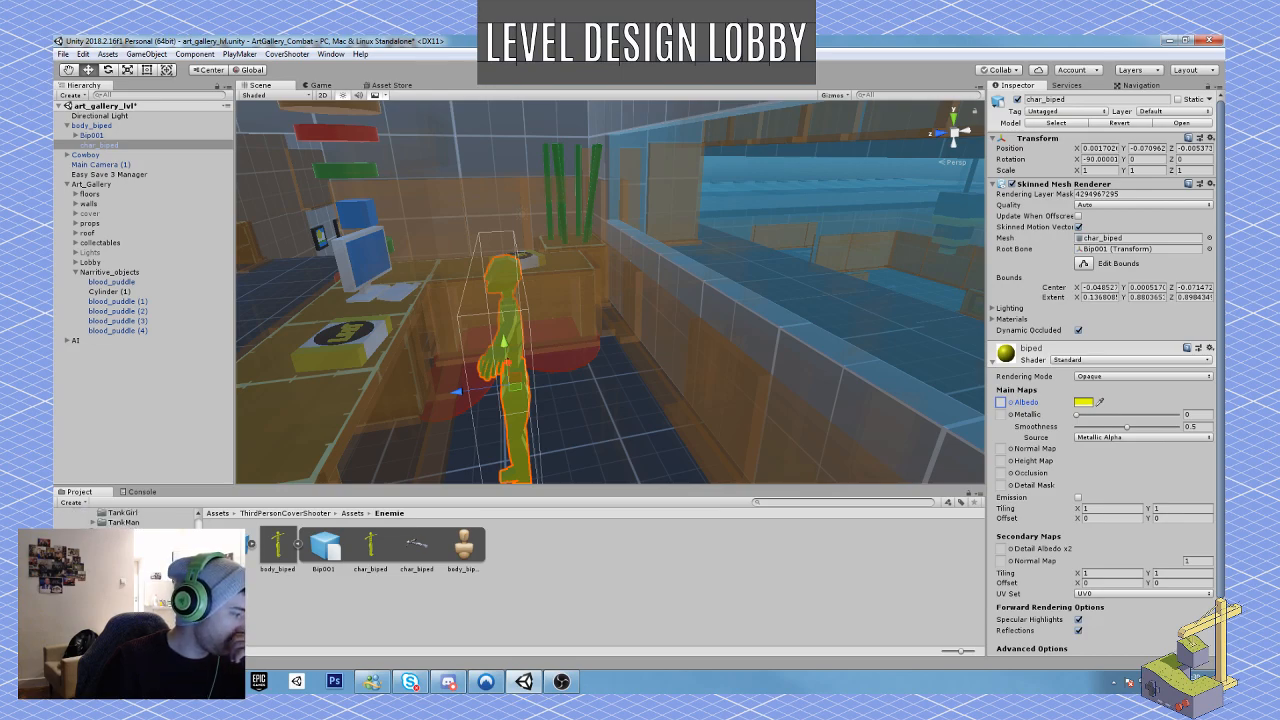
scroll(100, 518, "down", 2)
scroll(100, 518, "up", 8)
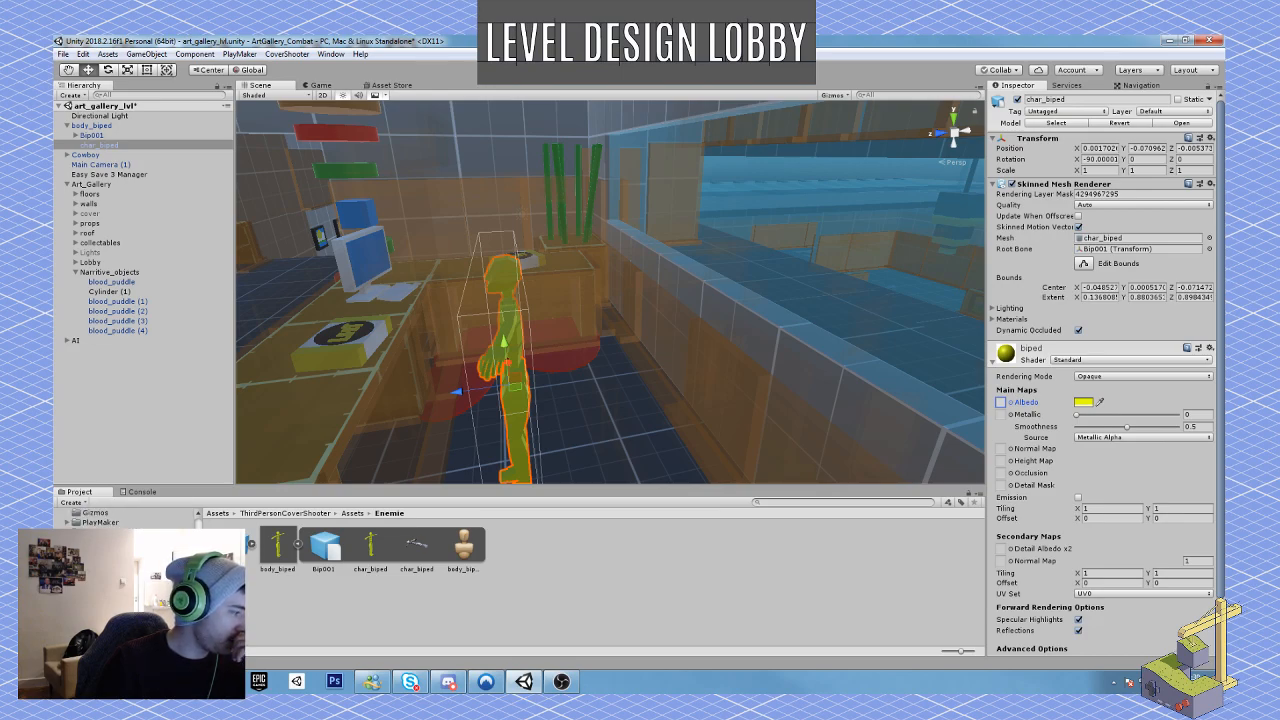
left_click(103, 552)
Step: Create a new material named MAT_Chaz_skin in the Prefabs Materials folder
right_click(425, 602)
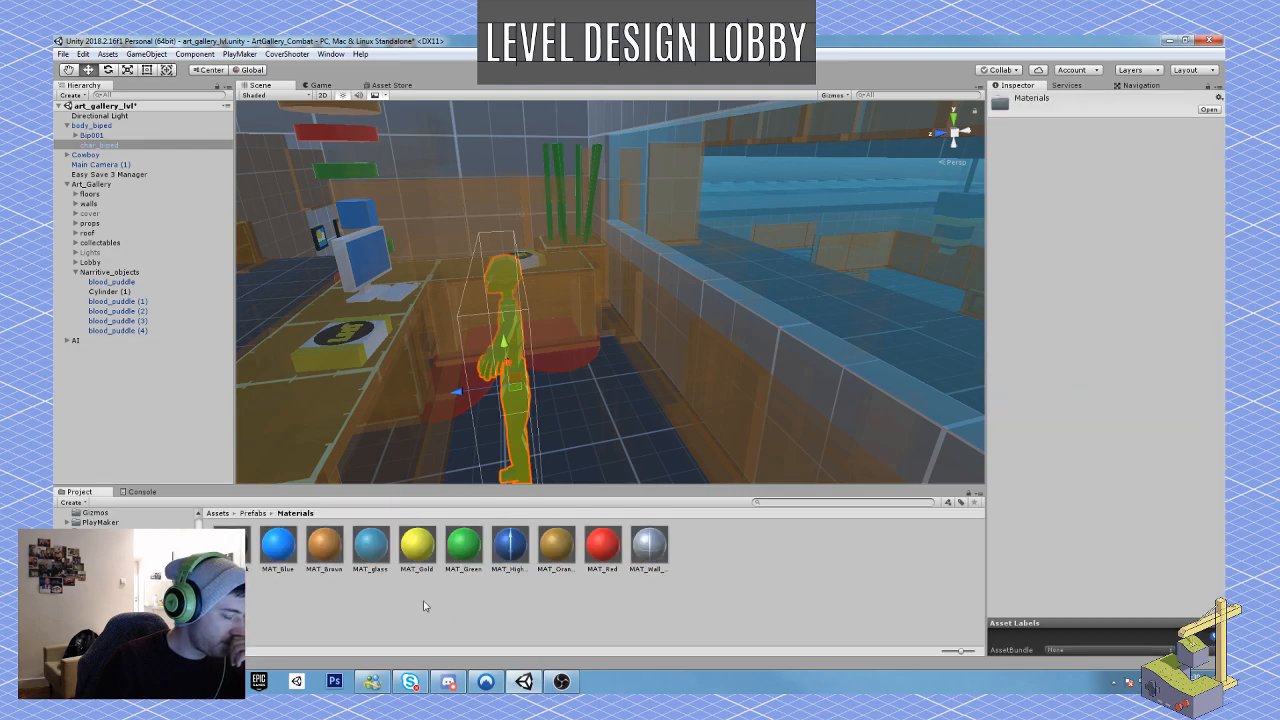
mouse_move(500, 286)
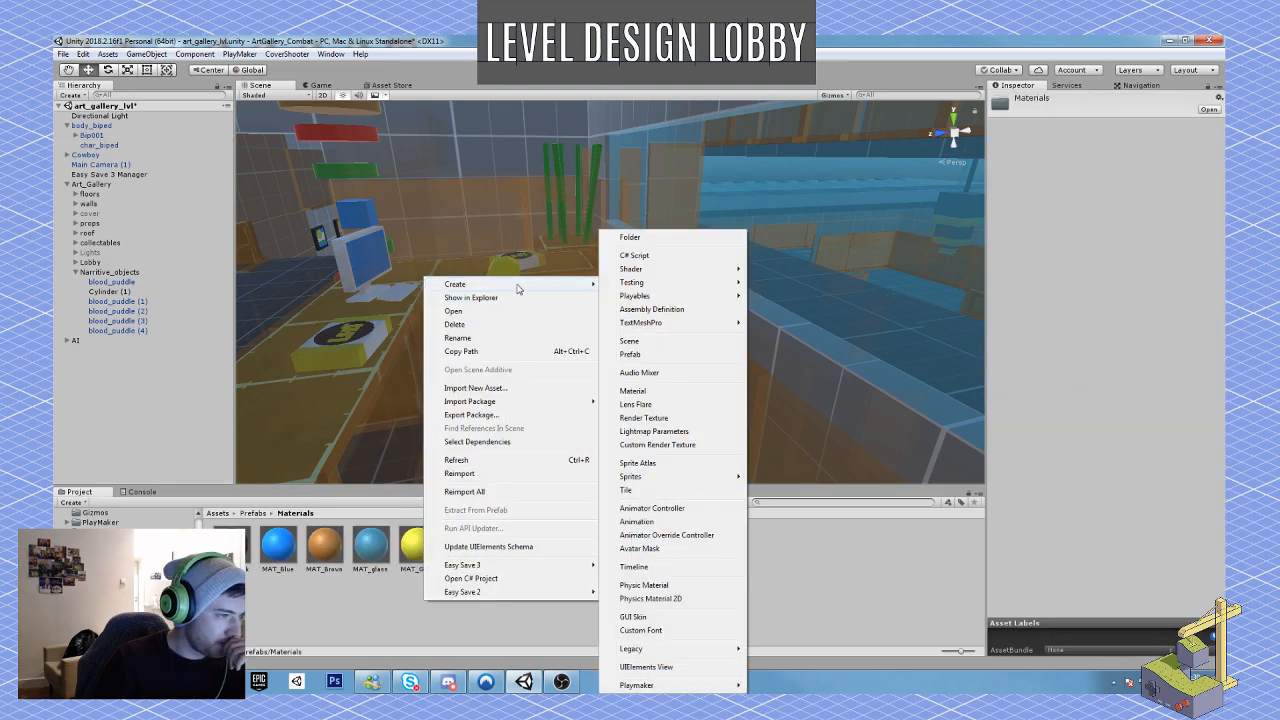
left_click(663, 392)
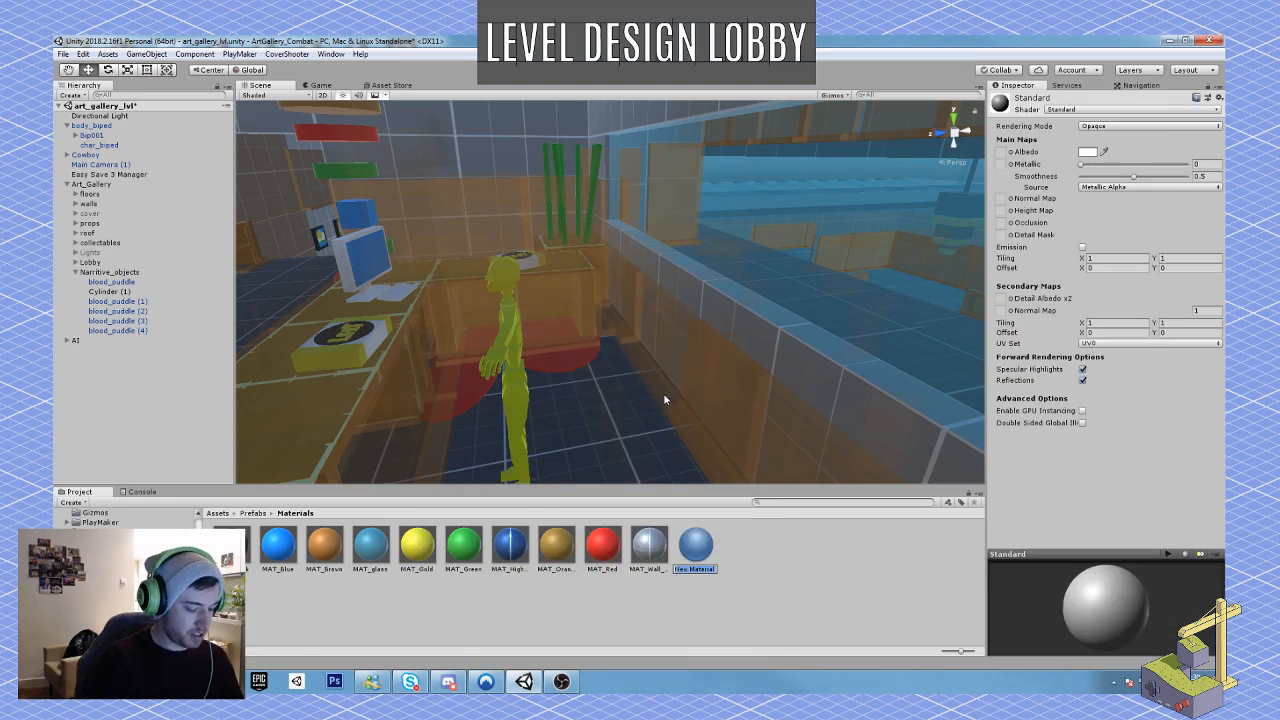
type("MAT_")
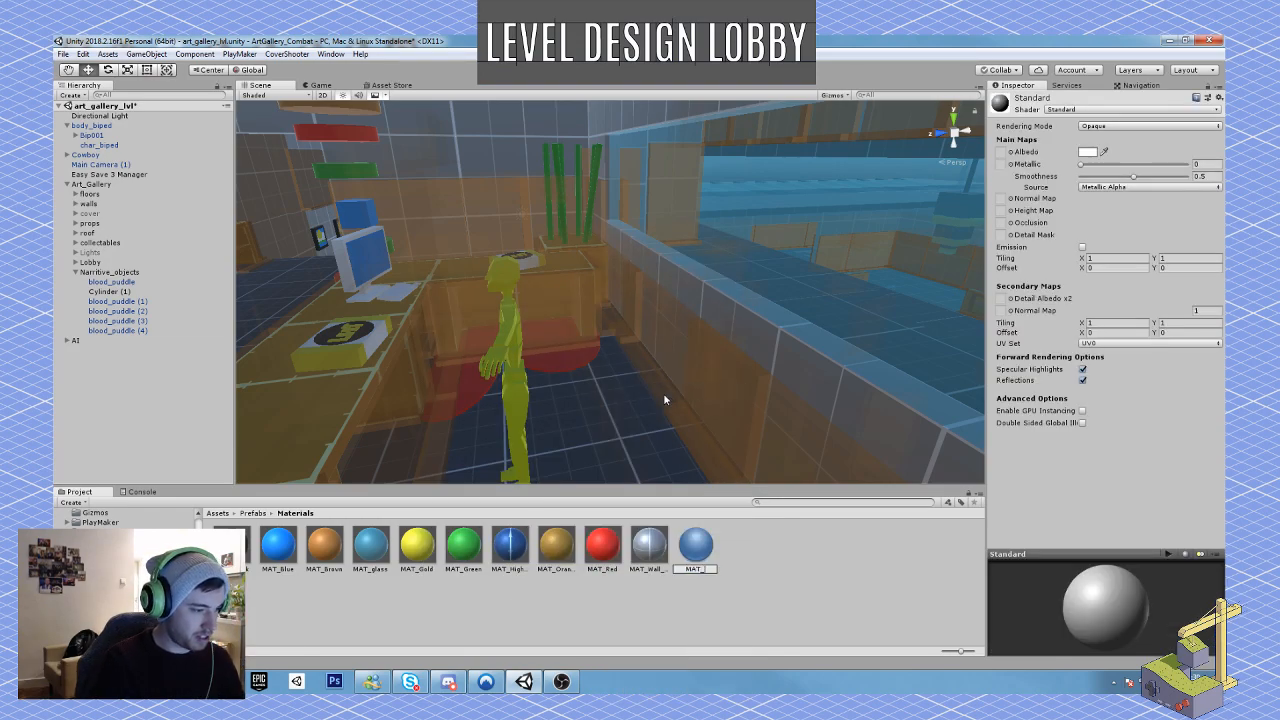
type("Cha")
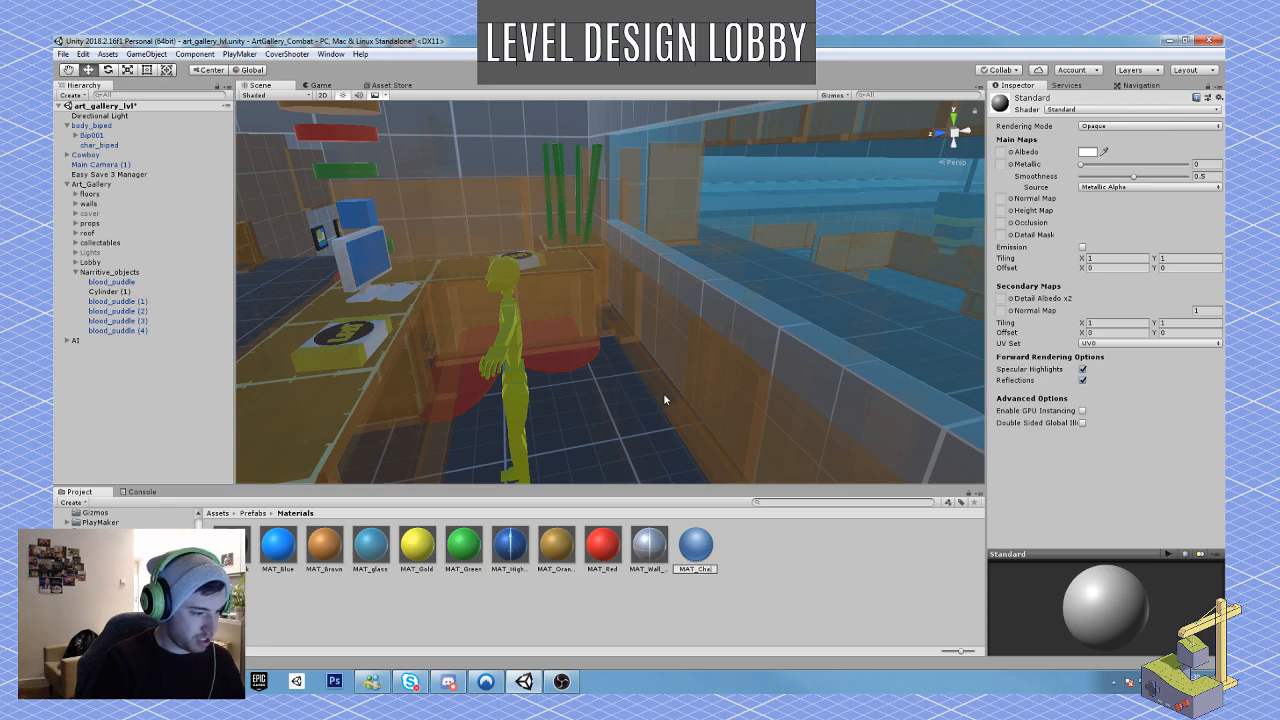
type("r_skinb")
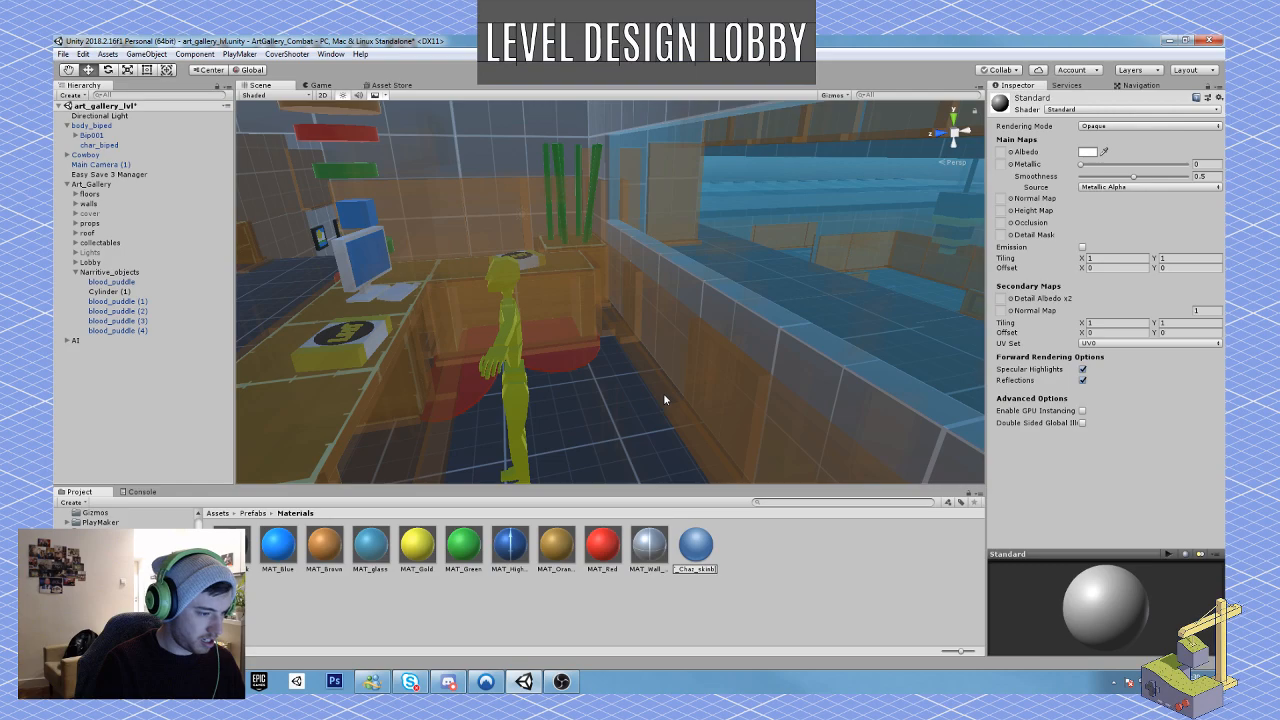
key("BackSpace")
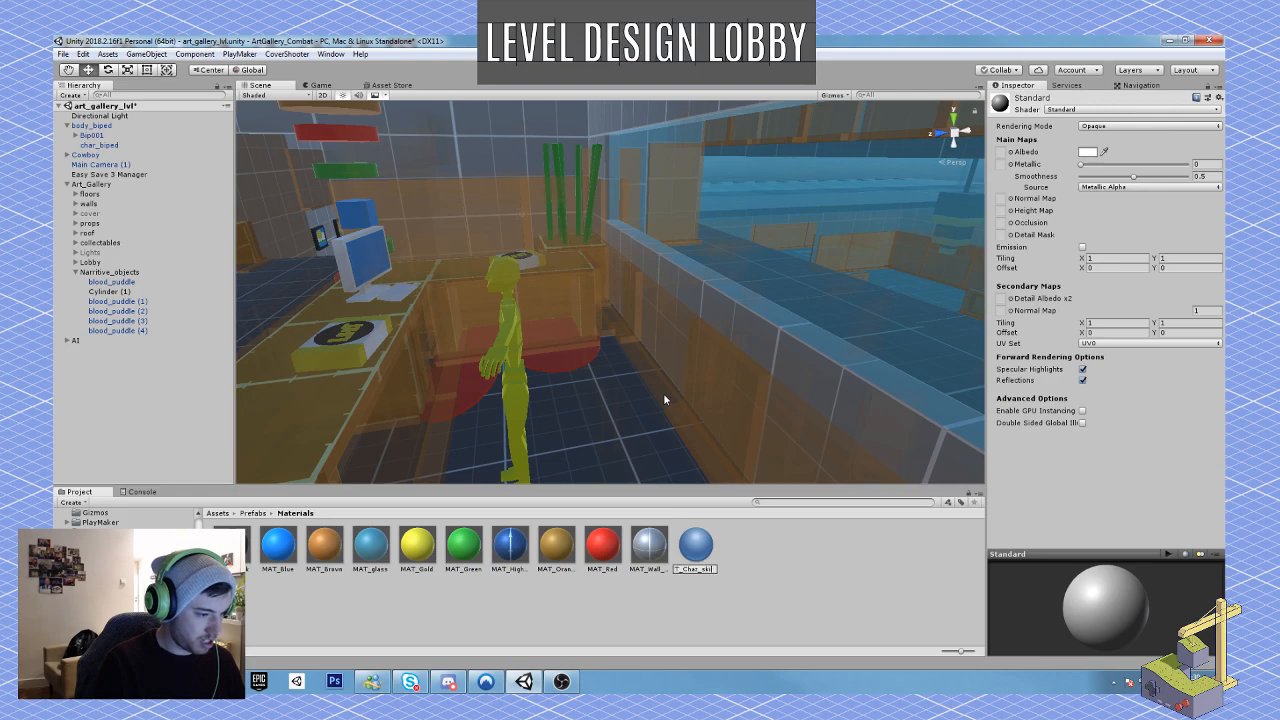
key("Return")
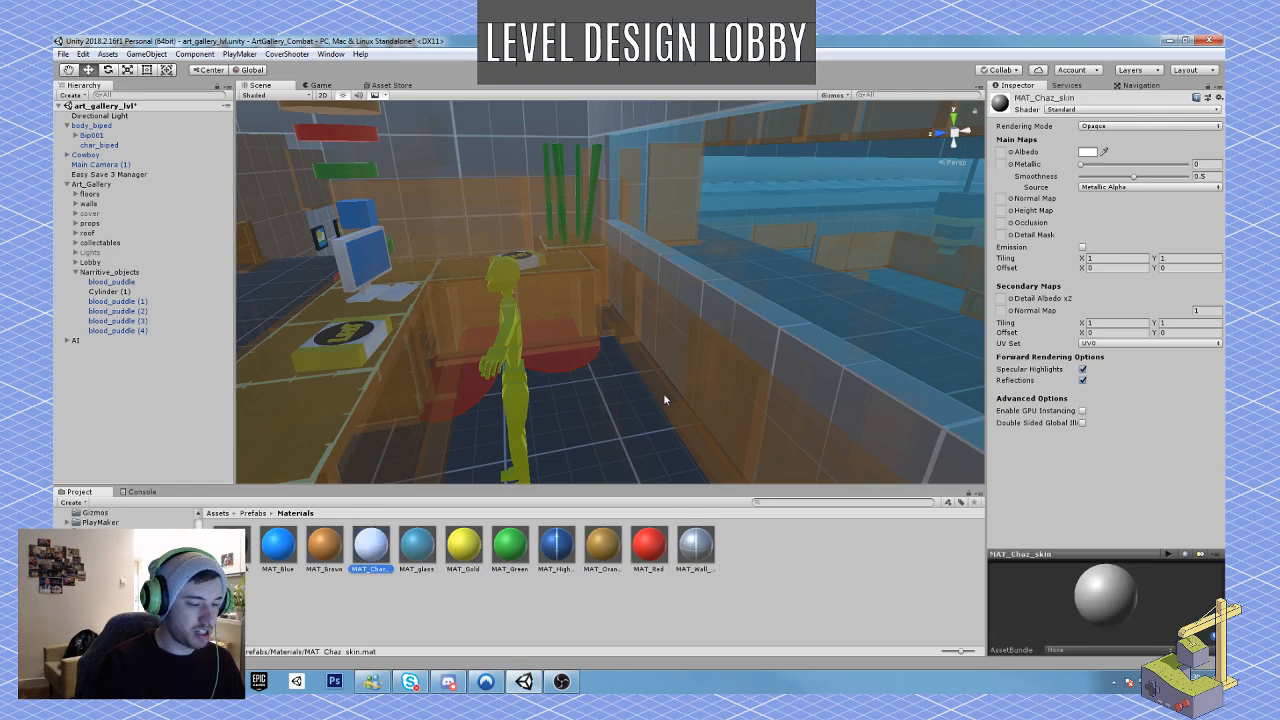
Step: Set the albedo colour of MAT_Chaz_skin to bright blue, hex 00D2FF
left_click(1087, 152)
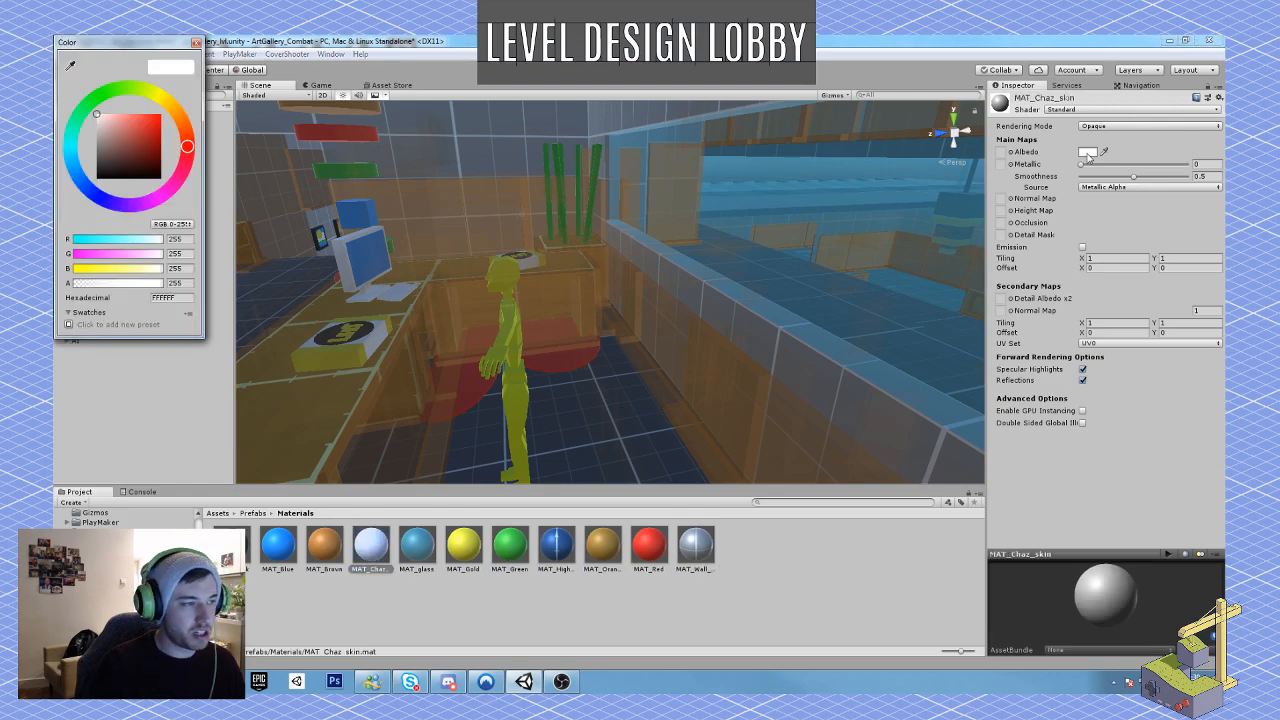
left_click(72, 163)
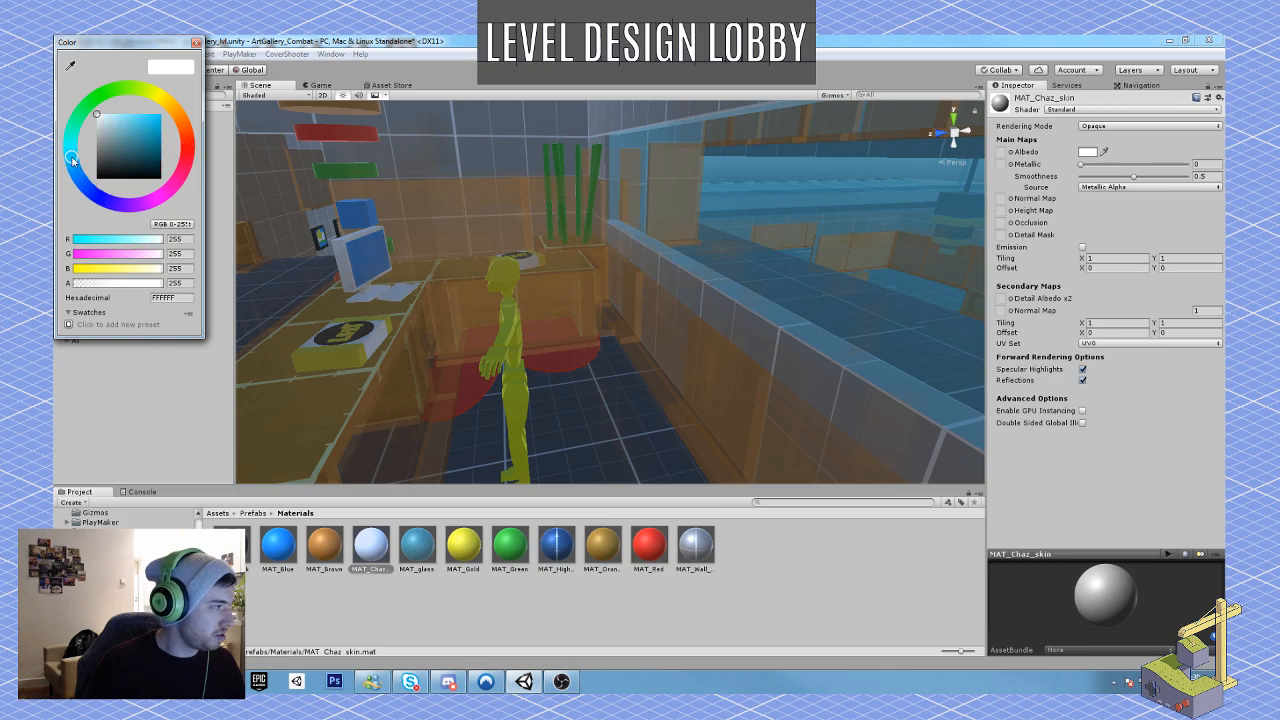
left_click_drag(152, 125, 170, 117)
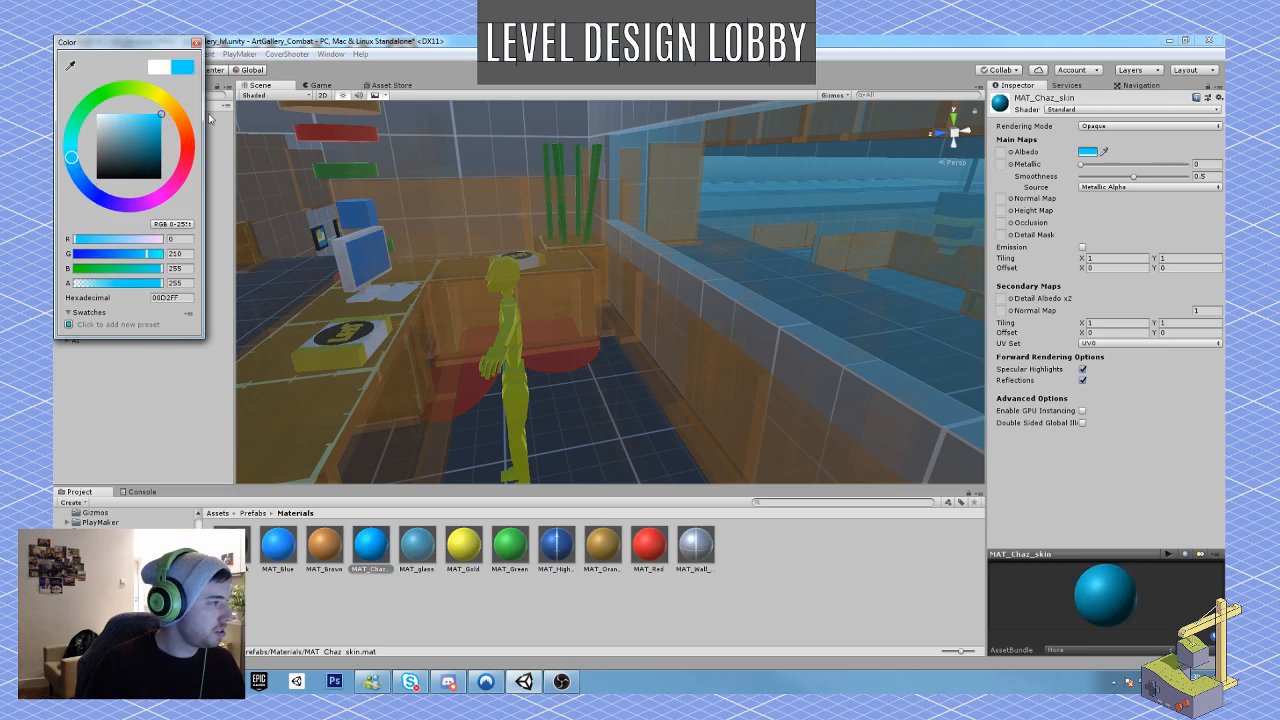
left_click(196, 43)
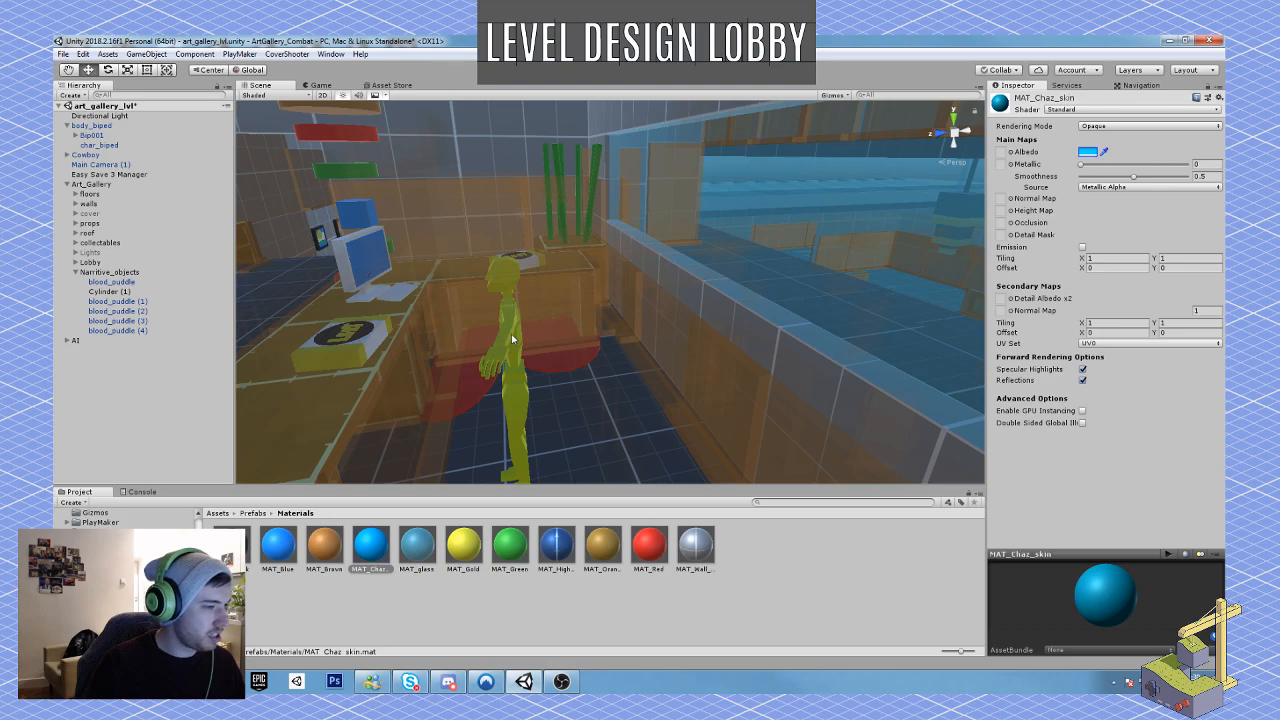
Step: Apply the MAT_Chaz_skin material to the body's char_biped mesh
left_click(513, 335)
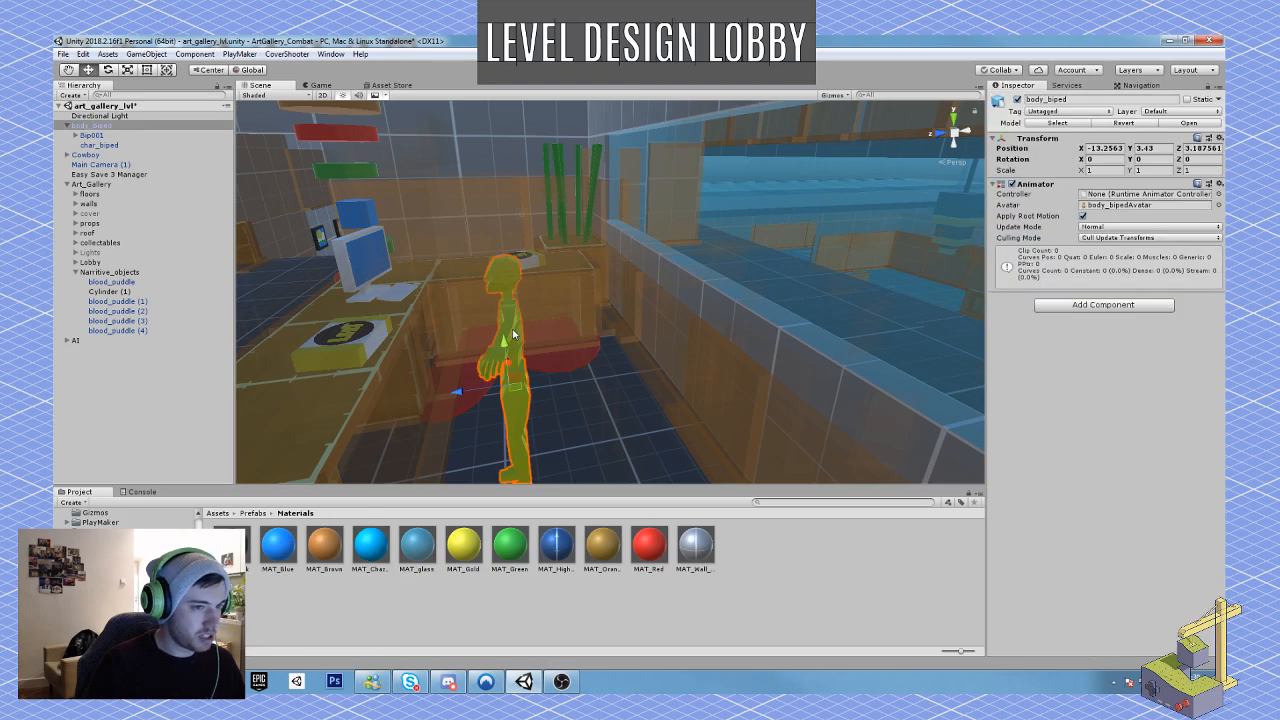
left_click(514, 330)
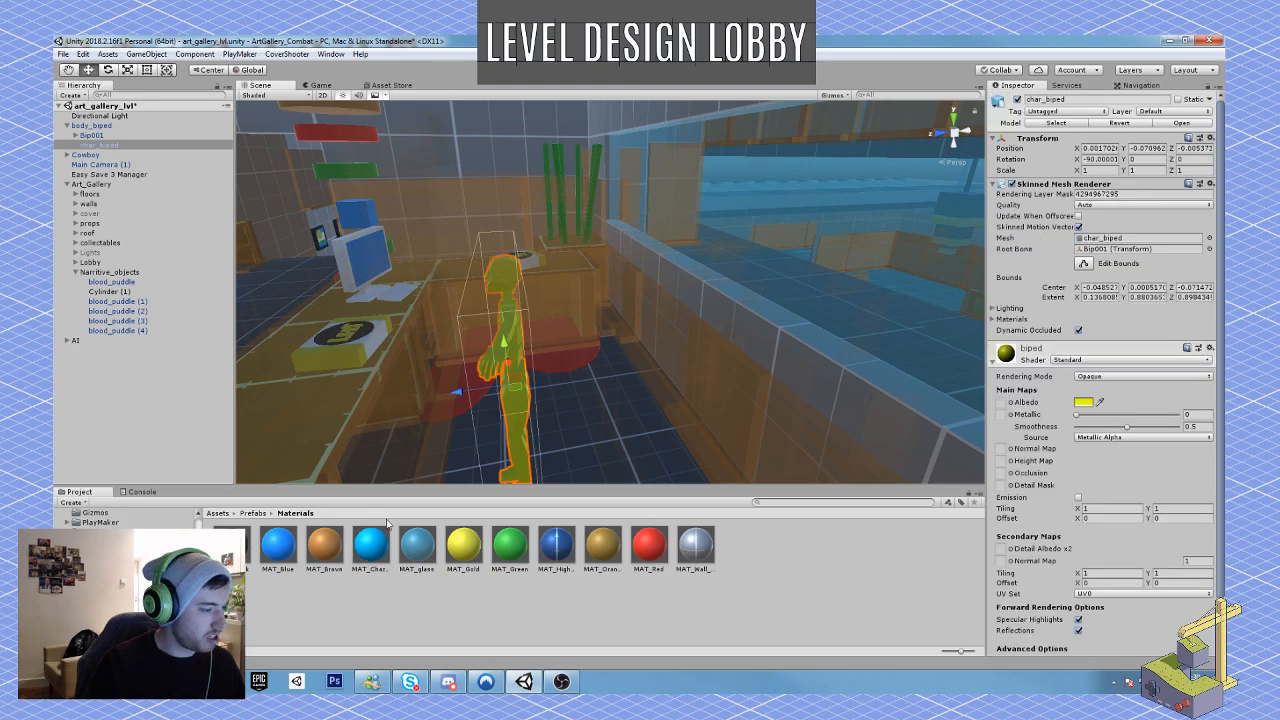
left_click_drag(376, 552, 460, 497)
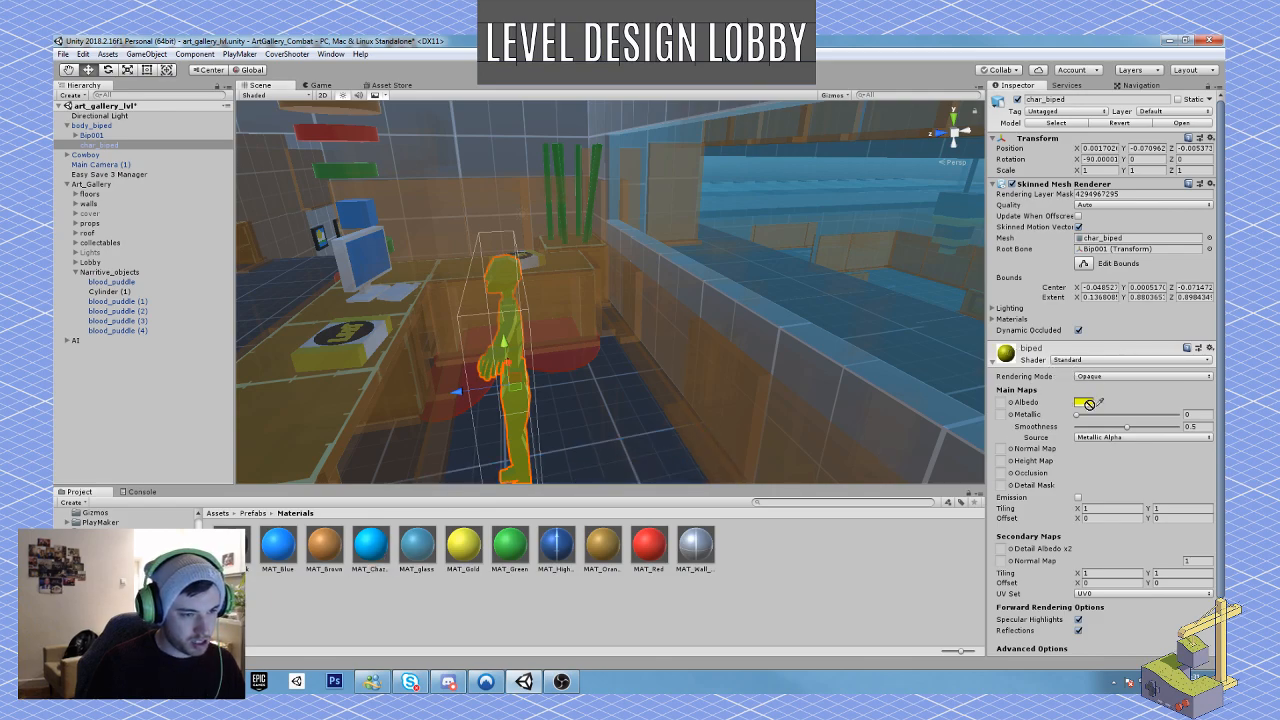
left_click_drag(1000, 402, 502, 323)
right_click_drag(640, 385, 610, 380)
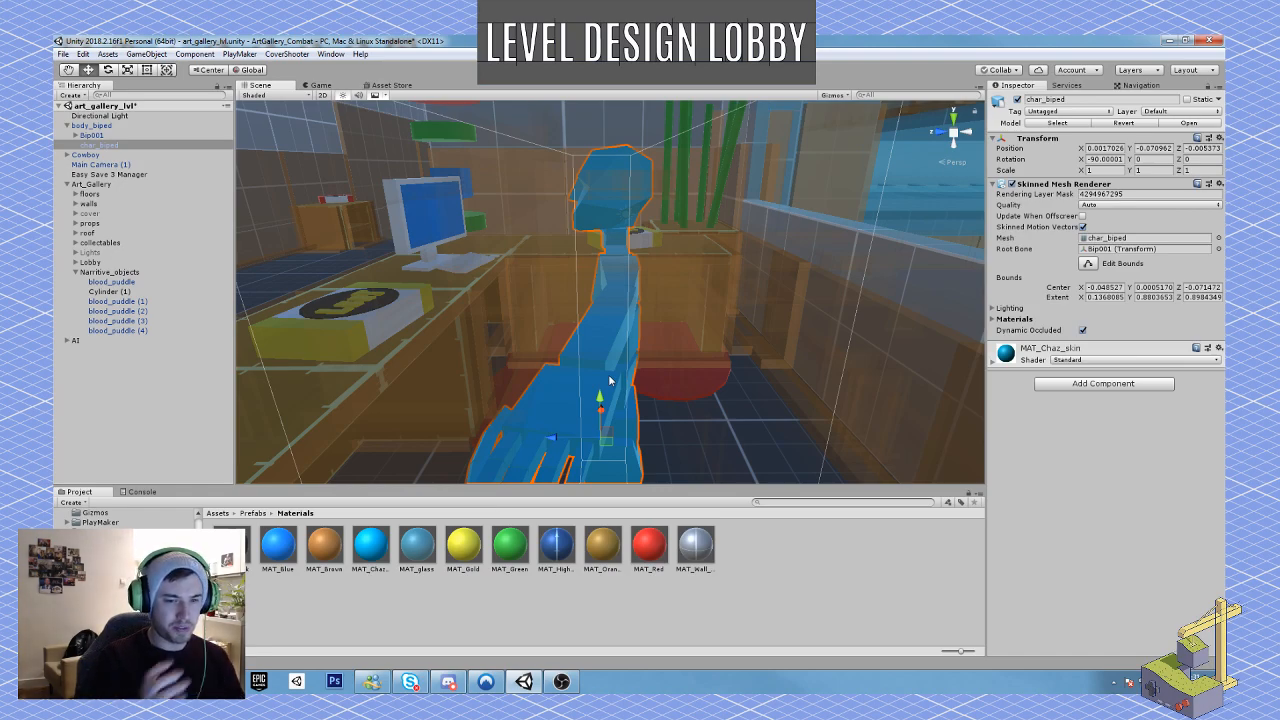
key("f")
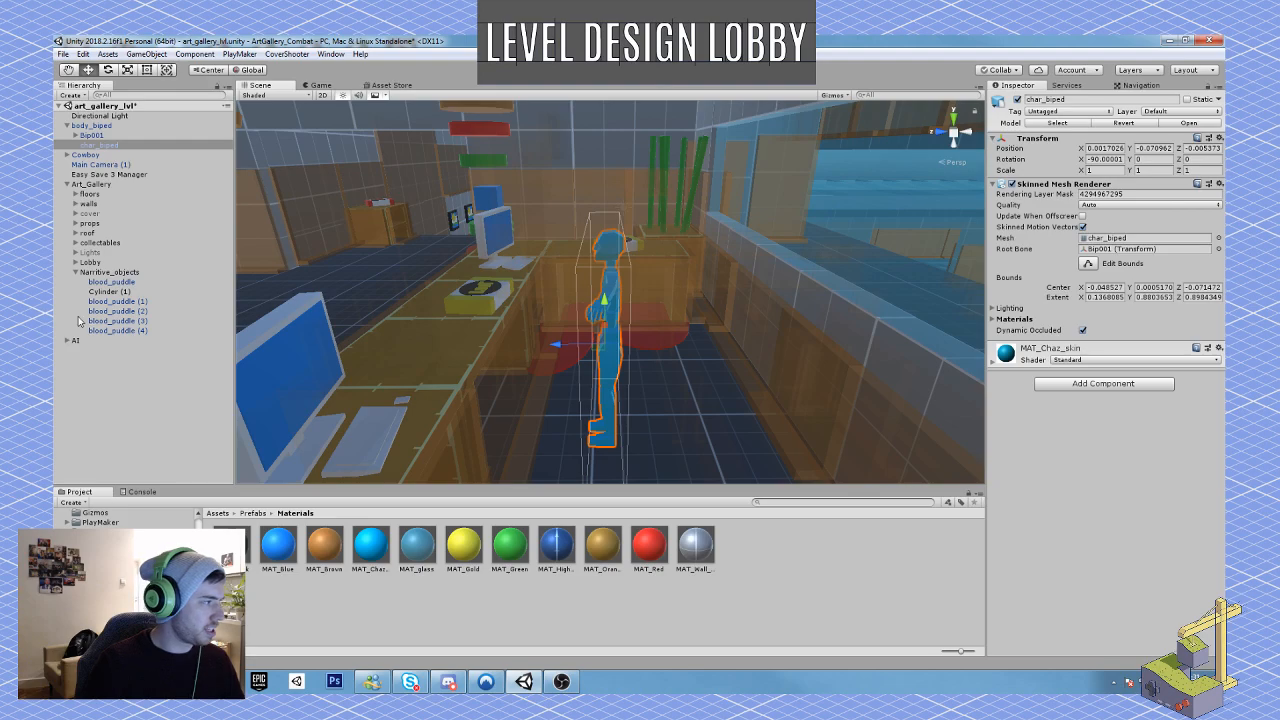
Step: Tip the whole body_biped backwards, rotating it to about -61 on X and -55 on Y
left_click(100, 127)
mouse_move(694, 389)
left_mouse_down("alt")
mouse_move(688, 408)
mouse_move(709, 396)
left_mouse_up("alt")
key("e")
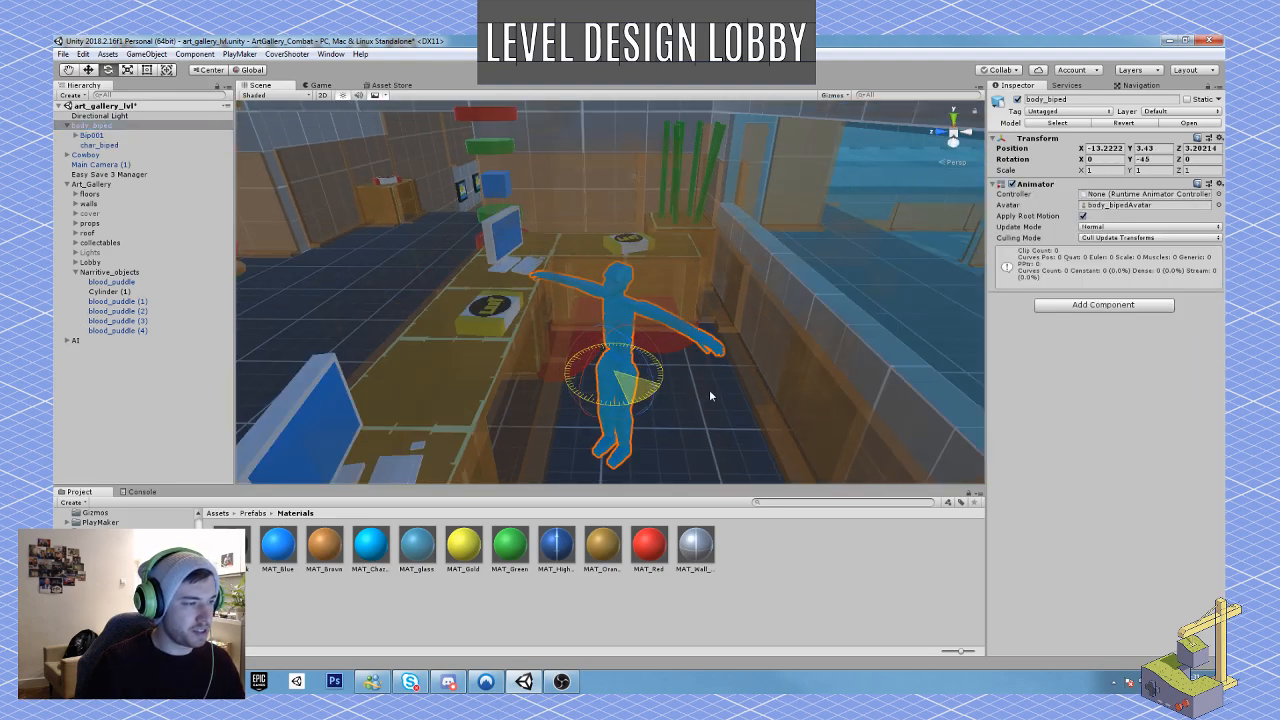
left_click_drag(593, 362, 717, 298)
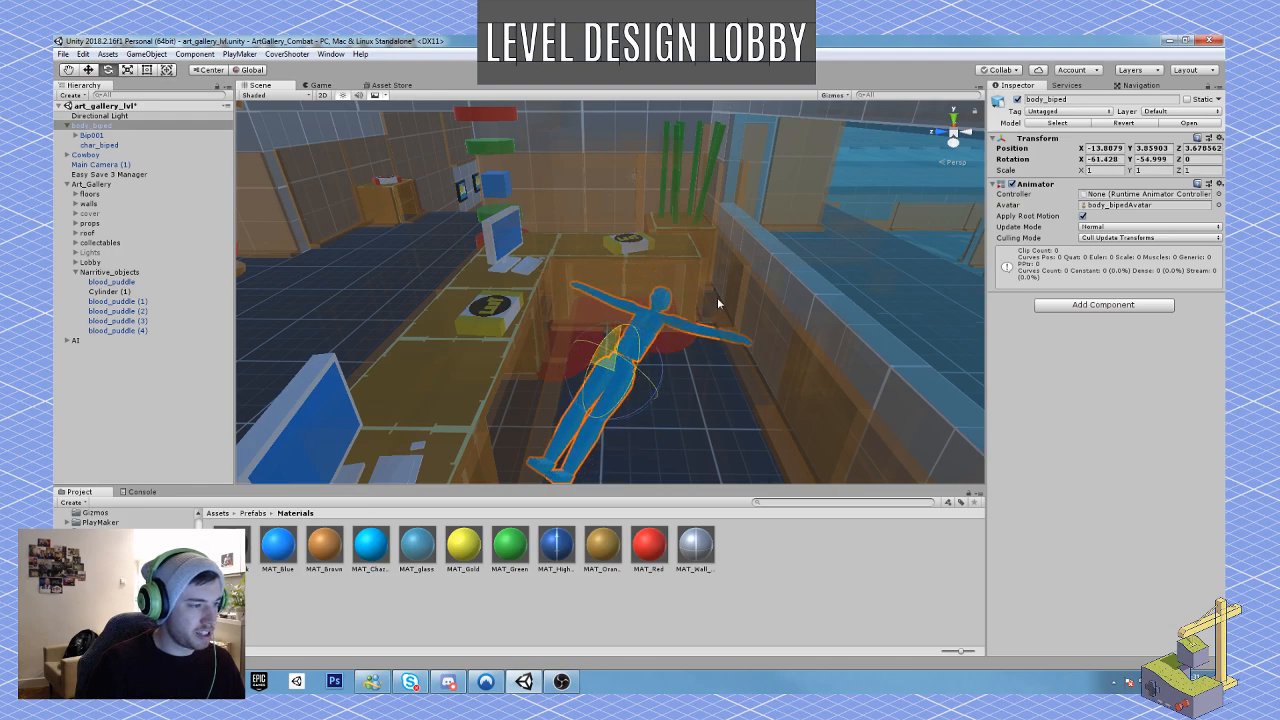
Step: Move and turn the body over the blood puddles behind the reception desk, to about X -12.36, Y 3.12, Z 3.39
key("w")
left_click_drag(608, 384, 642, 302)
key("e")
key("w")
right_click_drag(642, 304, 685, 415)
key("w")
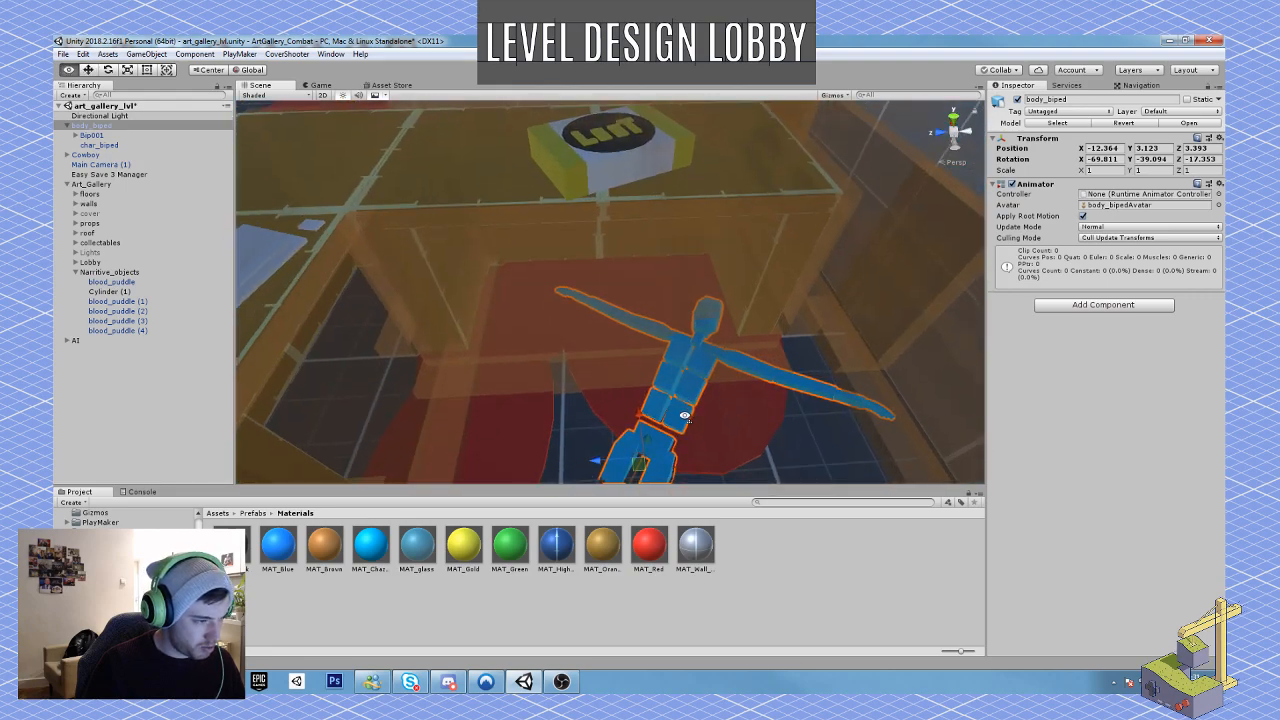
Step: Rotate body_biped to lie flat on its back across the puddles, at about X -85, Y -16, Z -41
key("e")
left_click_drag(652, 460, 682, 430)
right_click_drag(710, 425, 706, 419)
key("q")
key("w")
key("e")
key("d")
right_click_drag(653, 322, 592, 324)
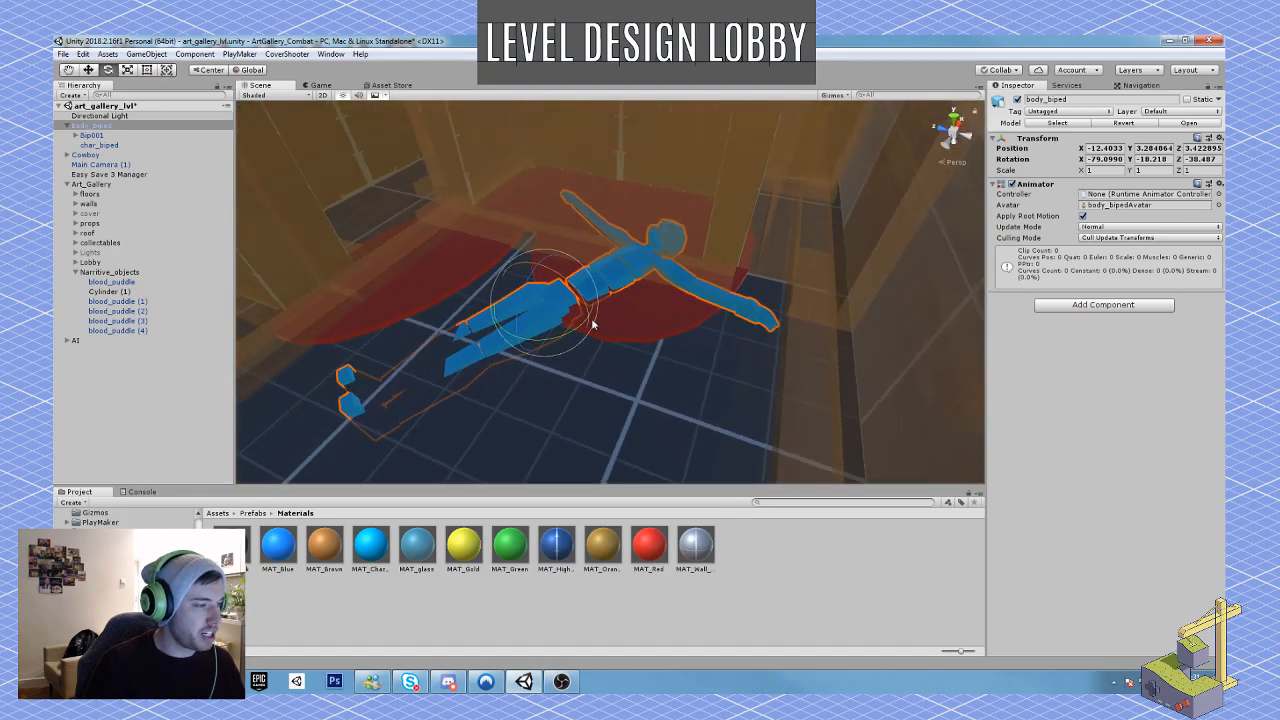
left_click_drag(592, 325, 543, 277)
Step: Position the body on the floor at X -12.231, Y 3.427, Z 3.371 and parent it to Narritive_objects
key("w")
right_click_drag(724, 264, 706, 200)
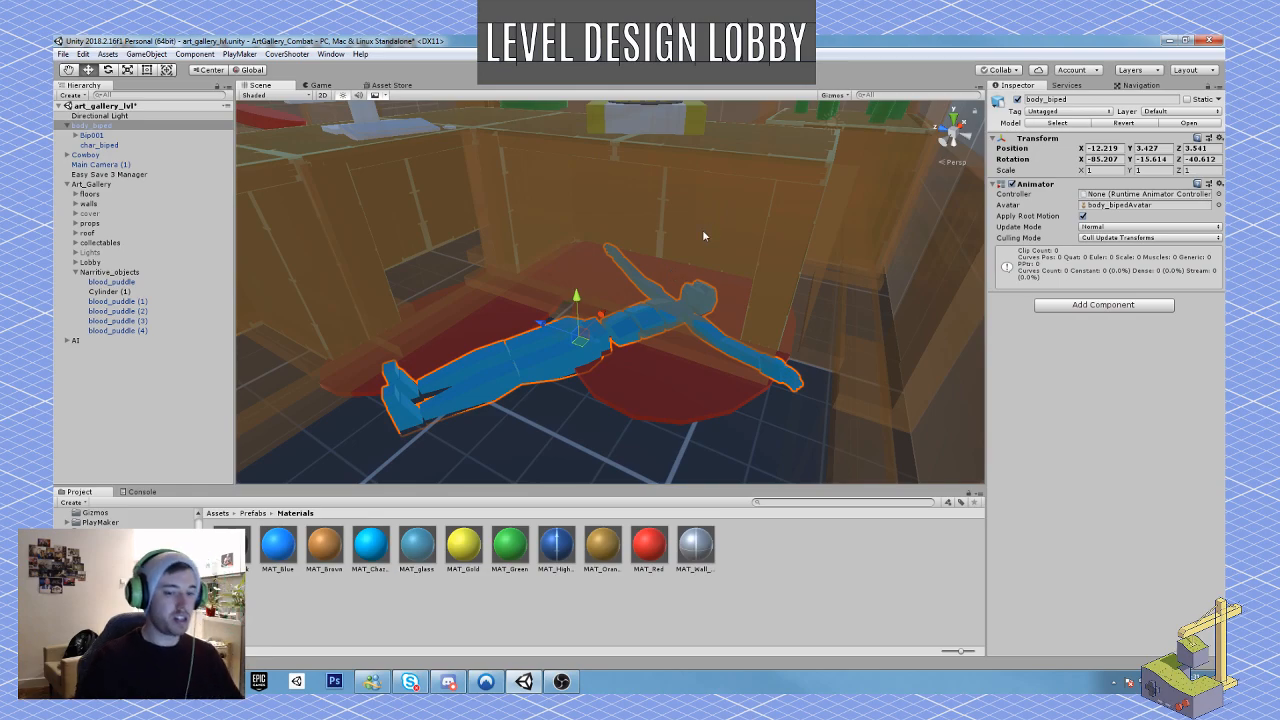
right_click_drag(783, 263, 608, 155)
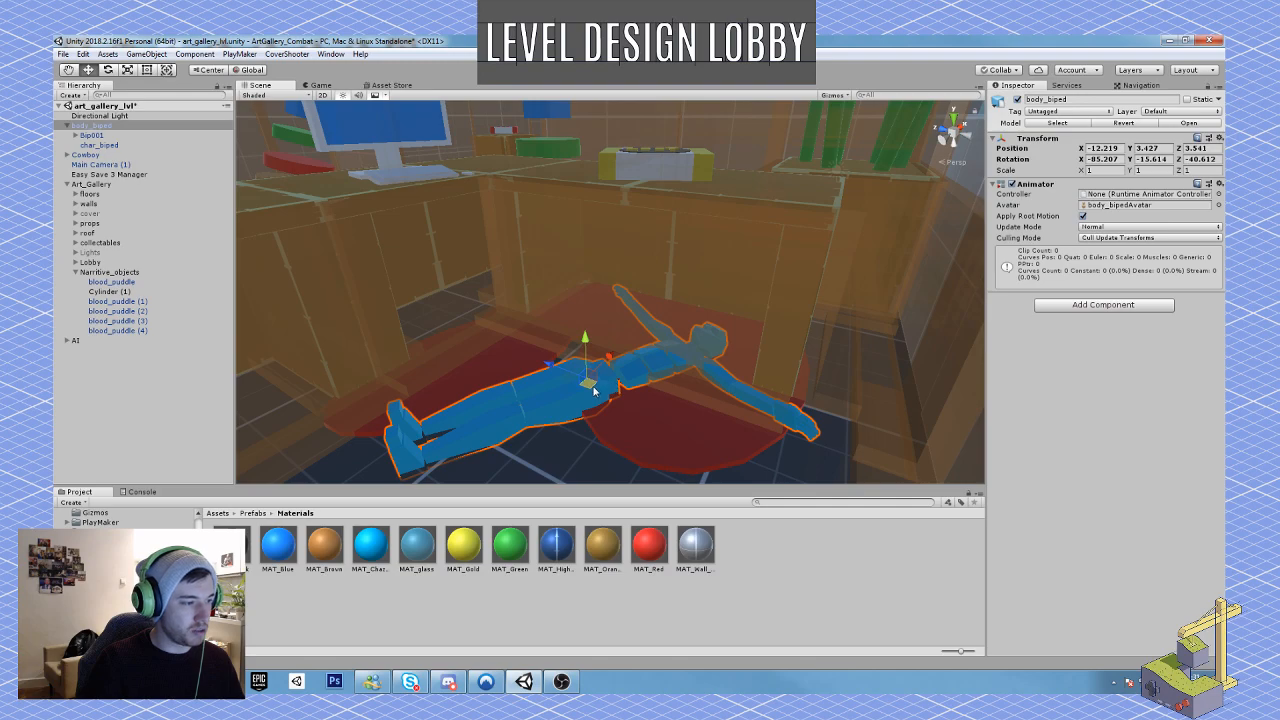
left_click_drag(591, 386, 614, 395)
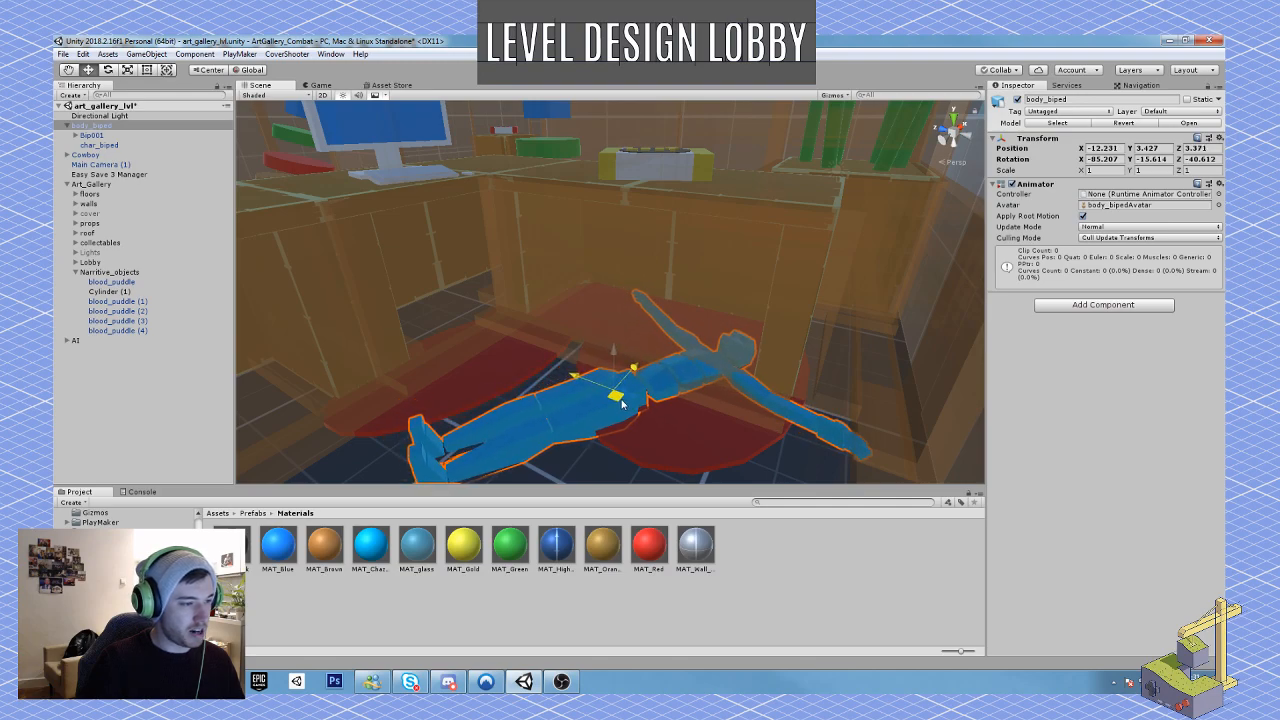
left_click(68, 126)
left_click_drag(90, 125, 111, 252)
left_click_drag(325, 545, 437, 600)
left_click_drag(509, 548, 498, 606)
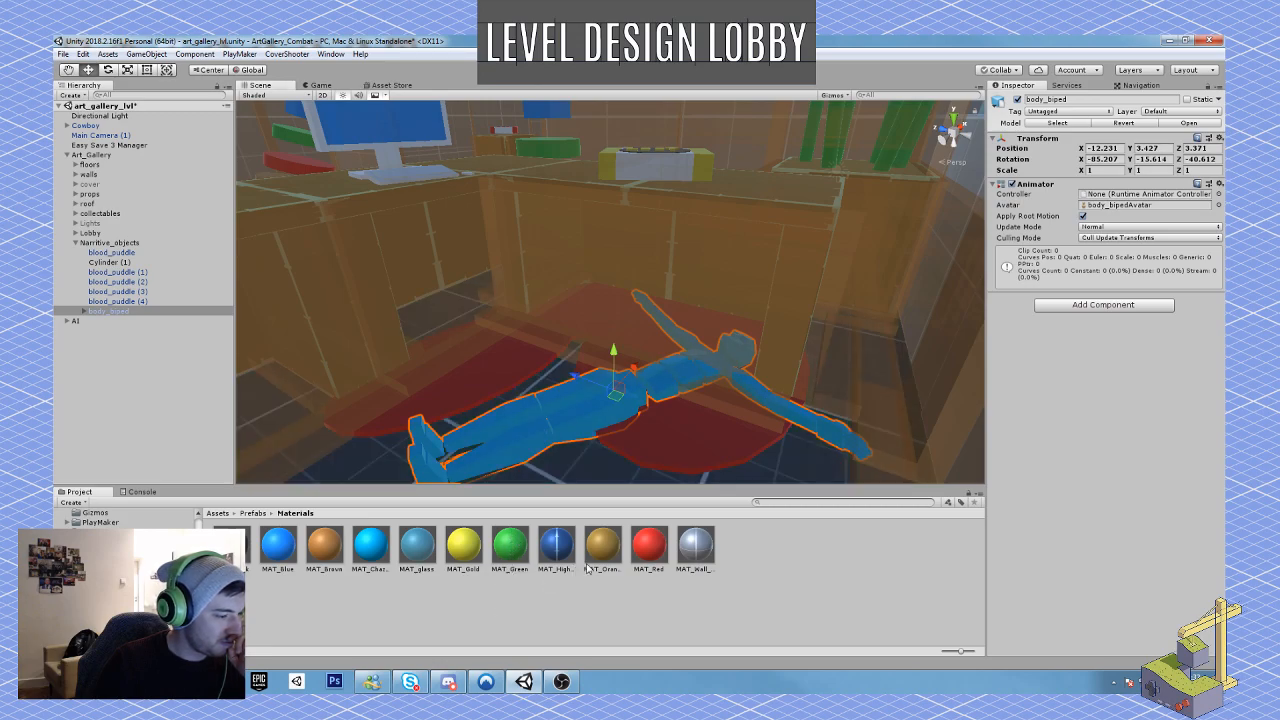
left_click_drag(599, 557, 596, 610)
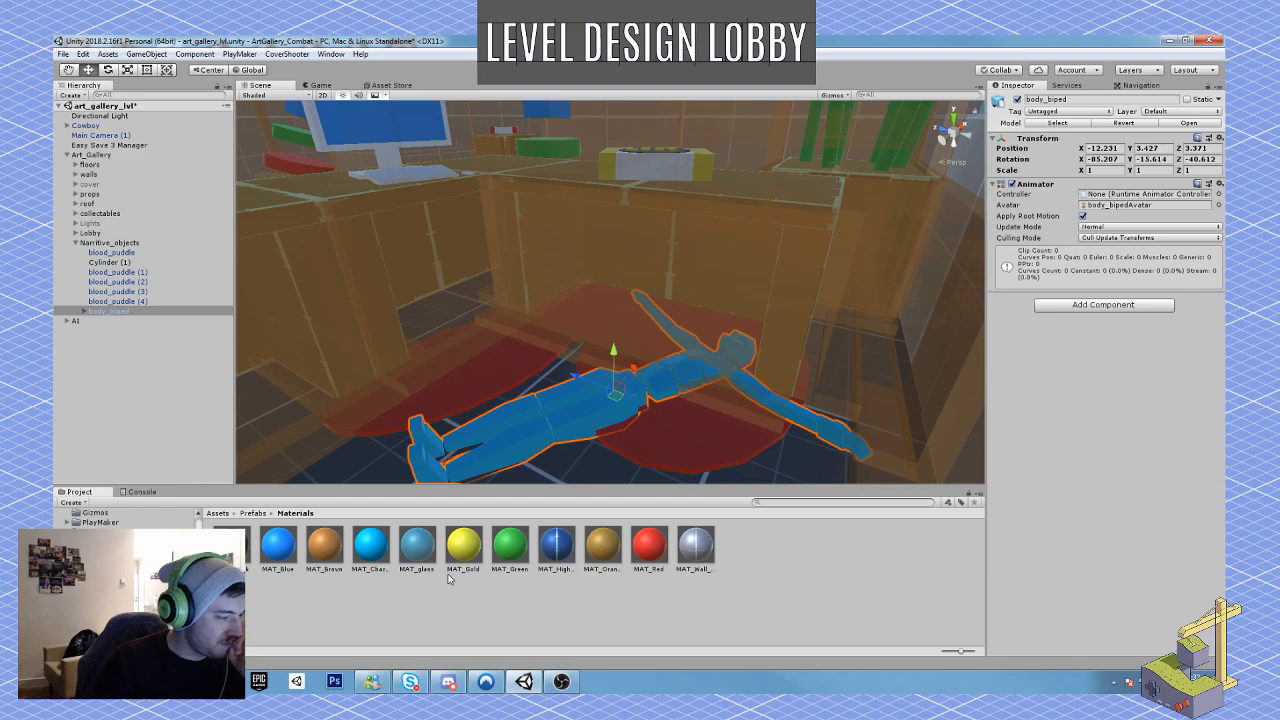
left_click_drag(231, 545, 546, 442)
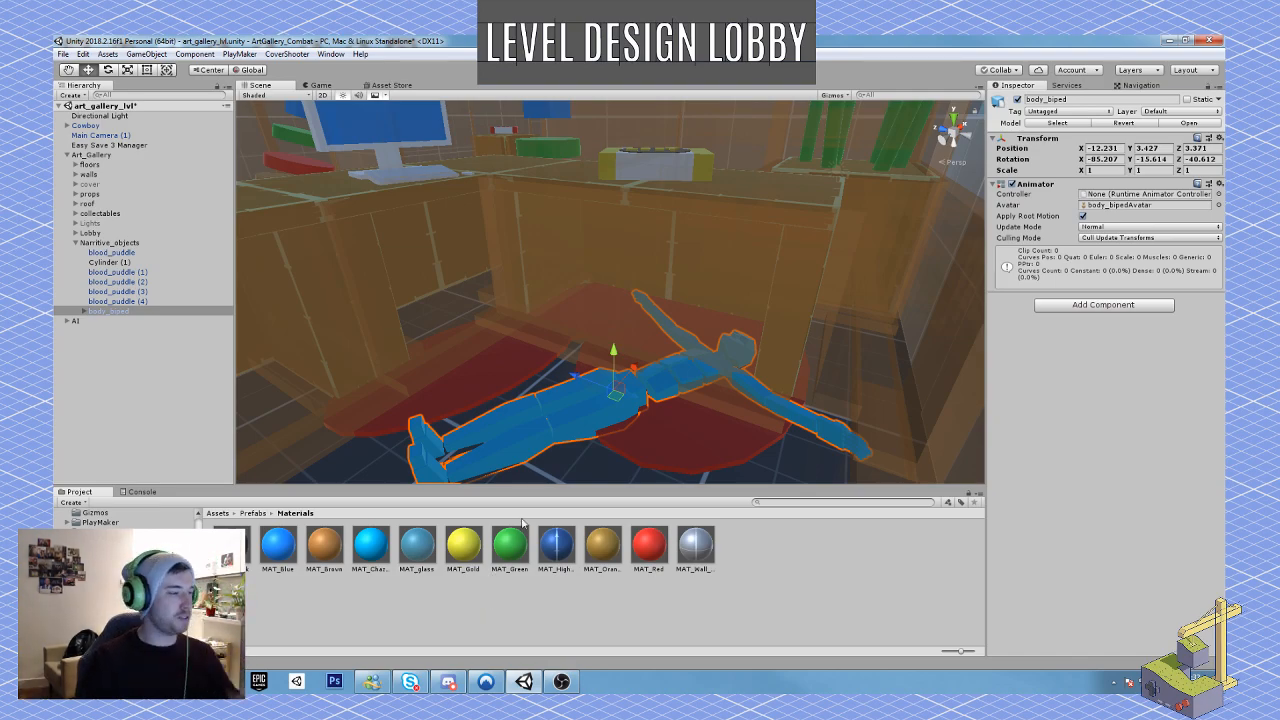
Step: Duplicate blood_puddle (1) at the desk's corner, move the copy into the walkway beside the desk and scale it down
left_click_drag(614, 366, 615, 361)
right_click_drag(615, 361, 839, 348)
left_click(726, 287)
key("f")
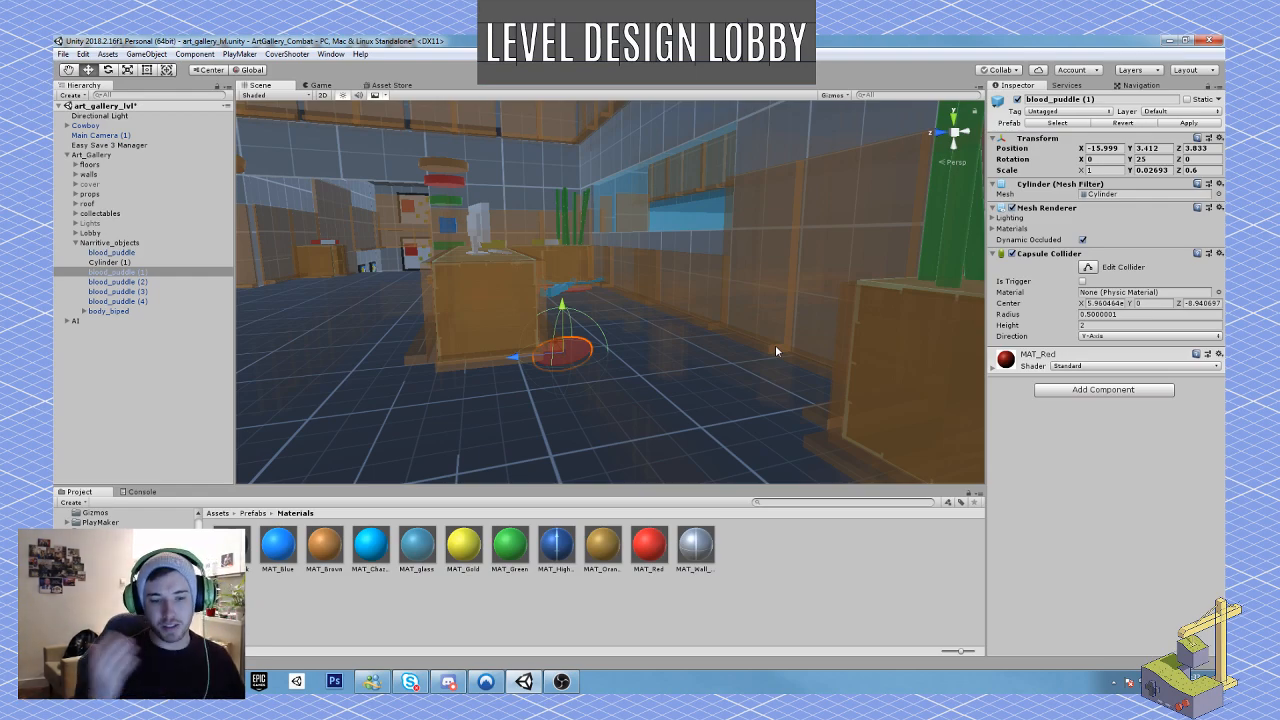
key("w")
right_click_drag(640, 341, 533, 429)
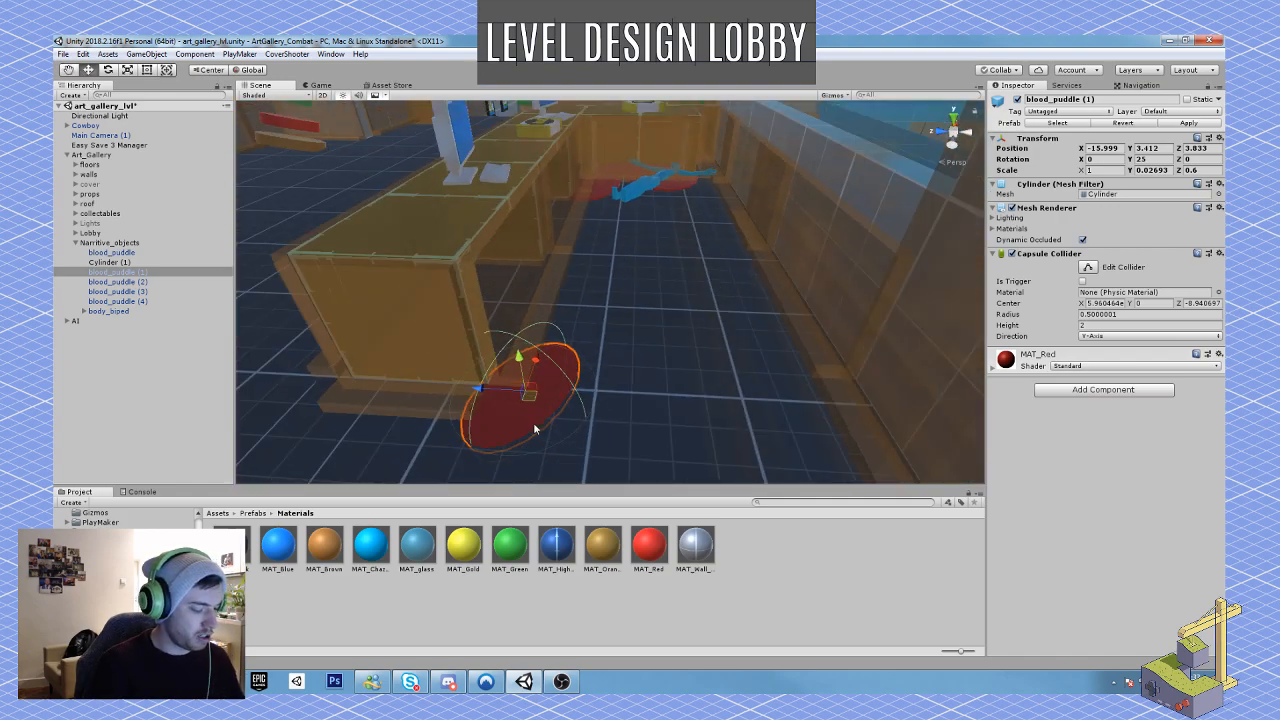
key("ctrl+d")
left_click_drag(528, 396, 663, 333)
key("r")
key("e")
key("r")
key("w")
Step: Duplicate the small puddle three times, varying size and placement to form a blood splatter cluster in the walkway
key("ctrl+d")
key("r")
key("w")
key("ctrl+d")
key("ctrl+d")
right_click_drag(664, 334, 668, 338)
Step: Review the blood trail and body from across the lobby and behind the desk, and collapse the floors group
key("s")
right_click_drag(507, 299, 741, 329)
left_click(750, 338)
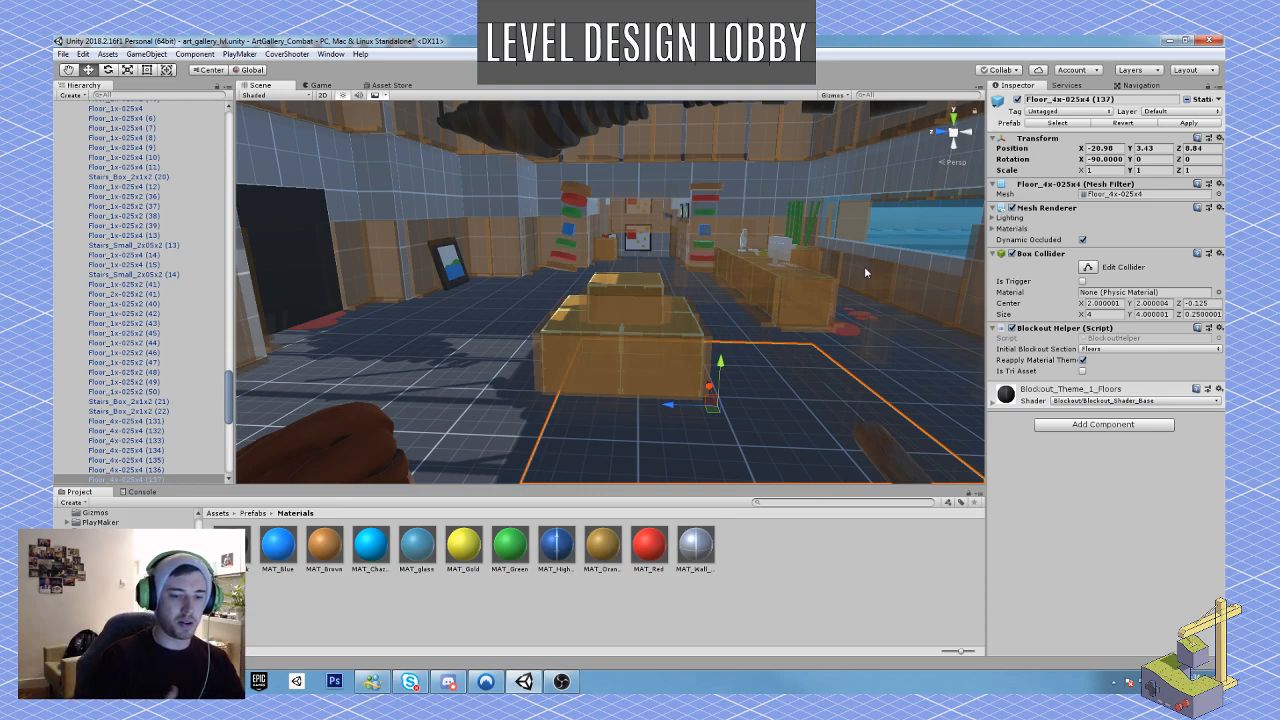
key("w")
right_click_drag(735, 314, 775, 342)
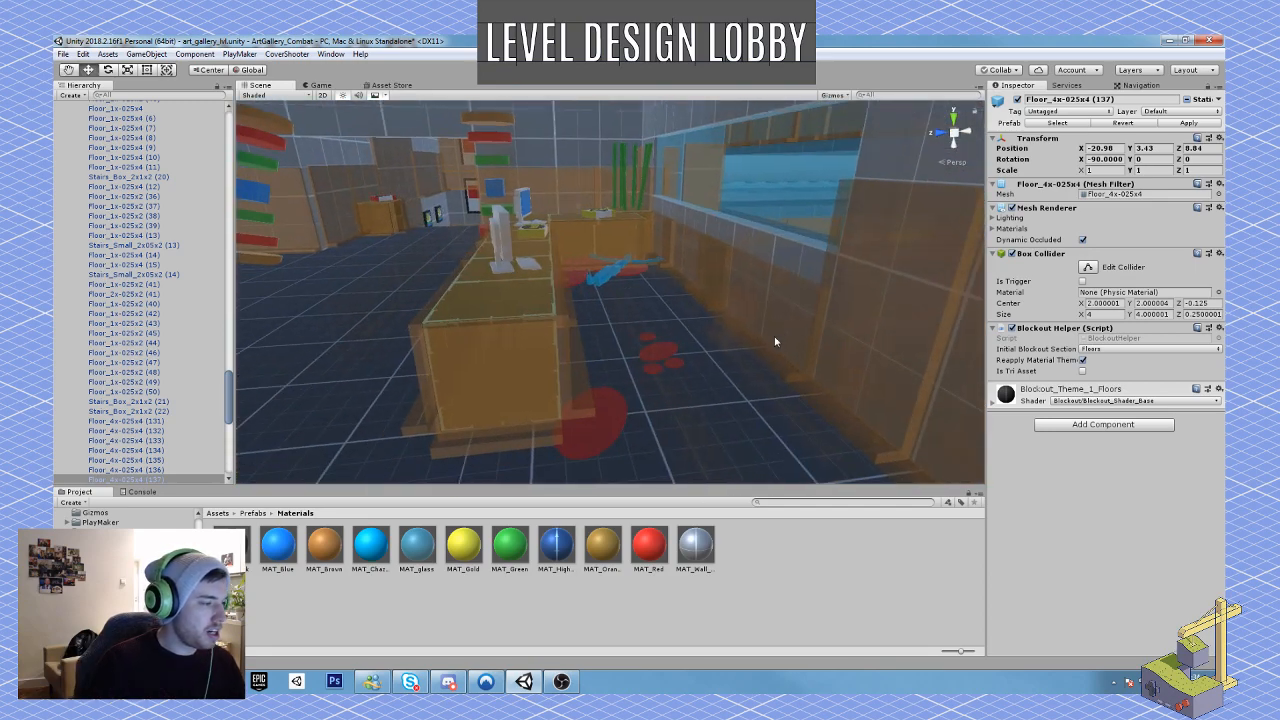
left_click_drag(229, 401, 229, 140)
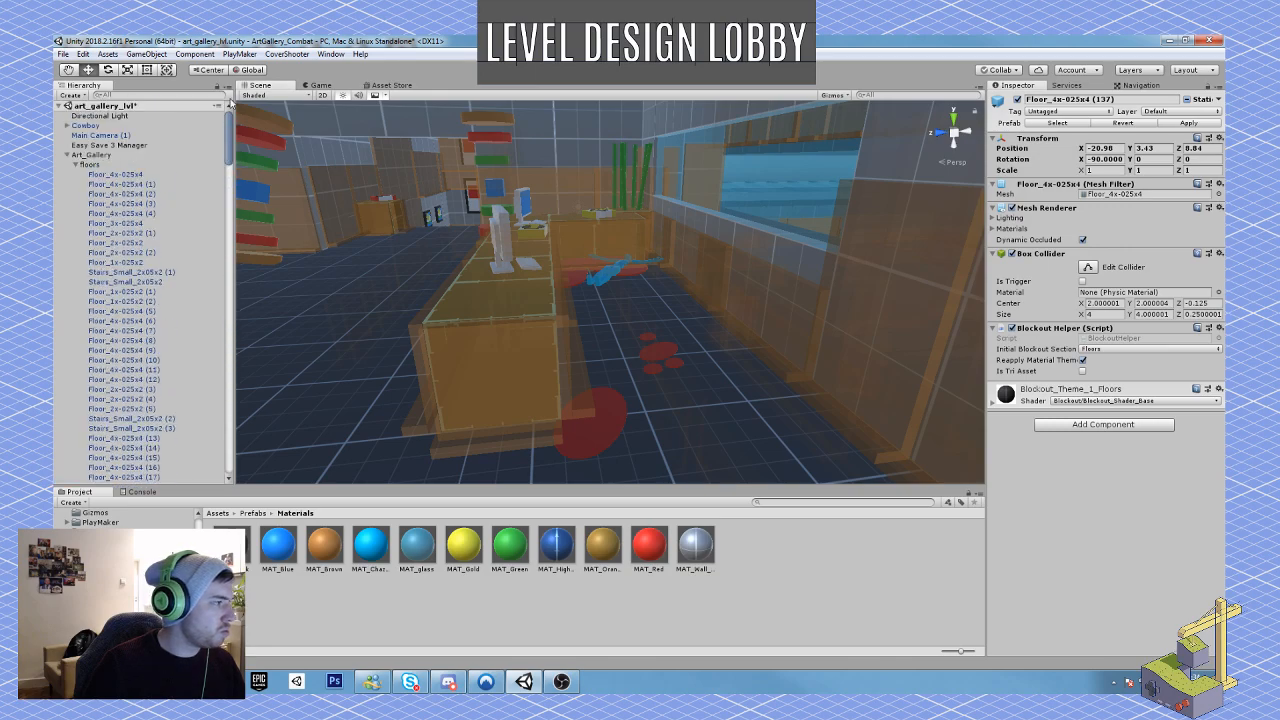
left_click(75, 165)
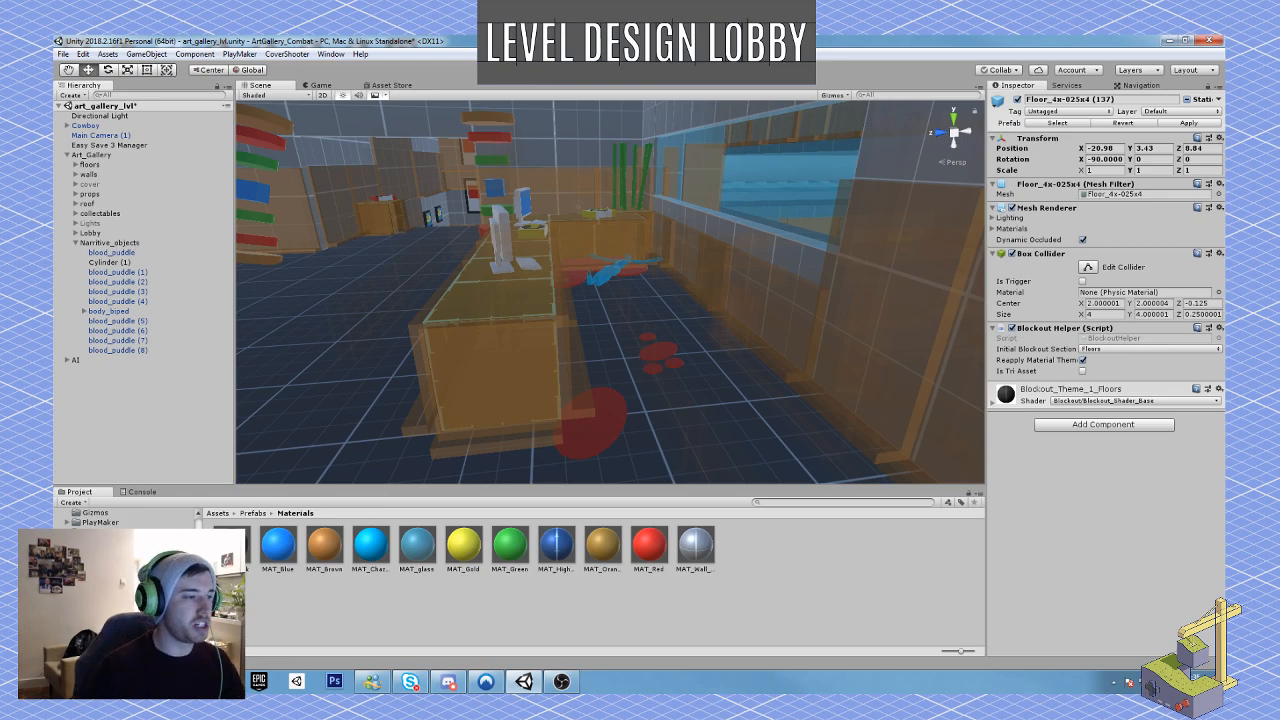
mouse_move(572, 367)
right_mouse_down()
mouse_move(596, 356)
mouse_move(594, 377)
mouse_move(575, 385)
right_mouse_up()
key("w")
key("s")
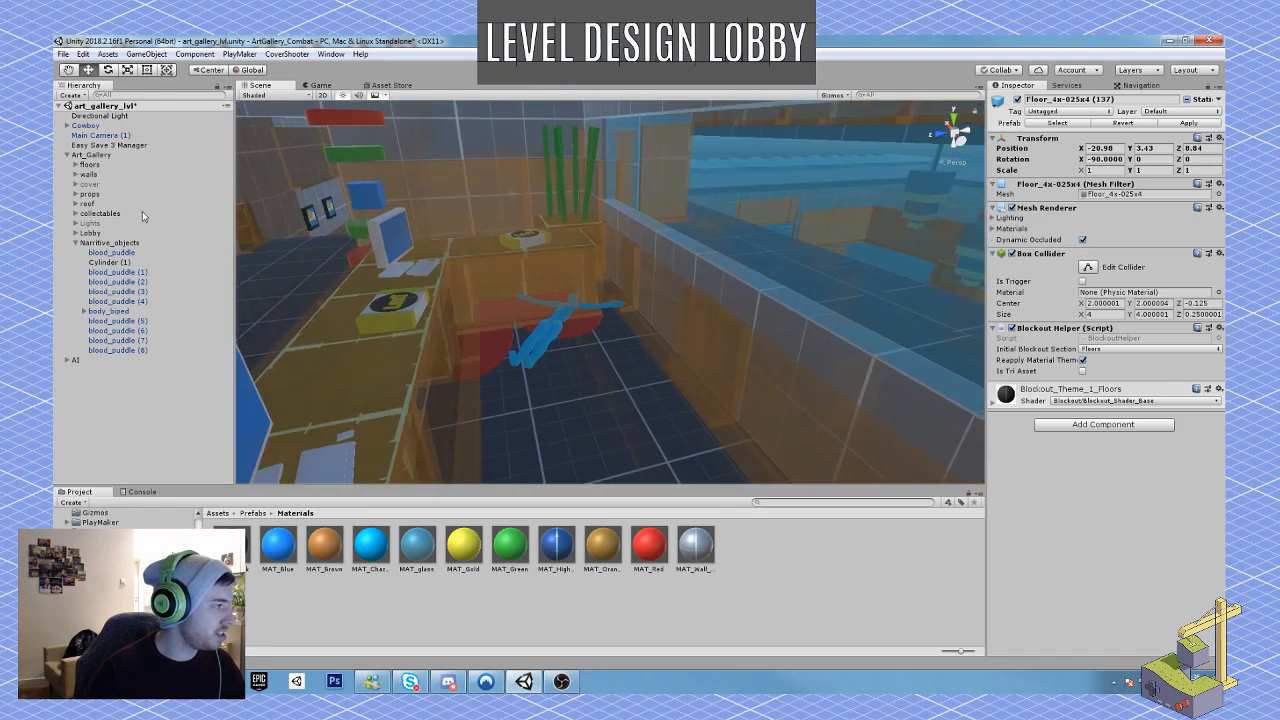
left_click(146, 54)
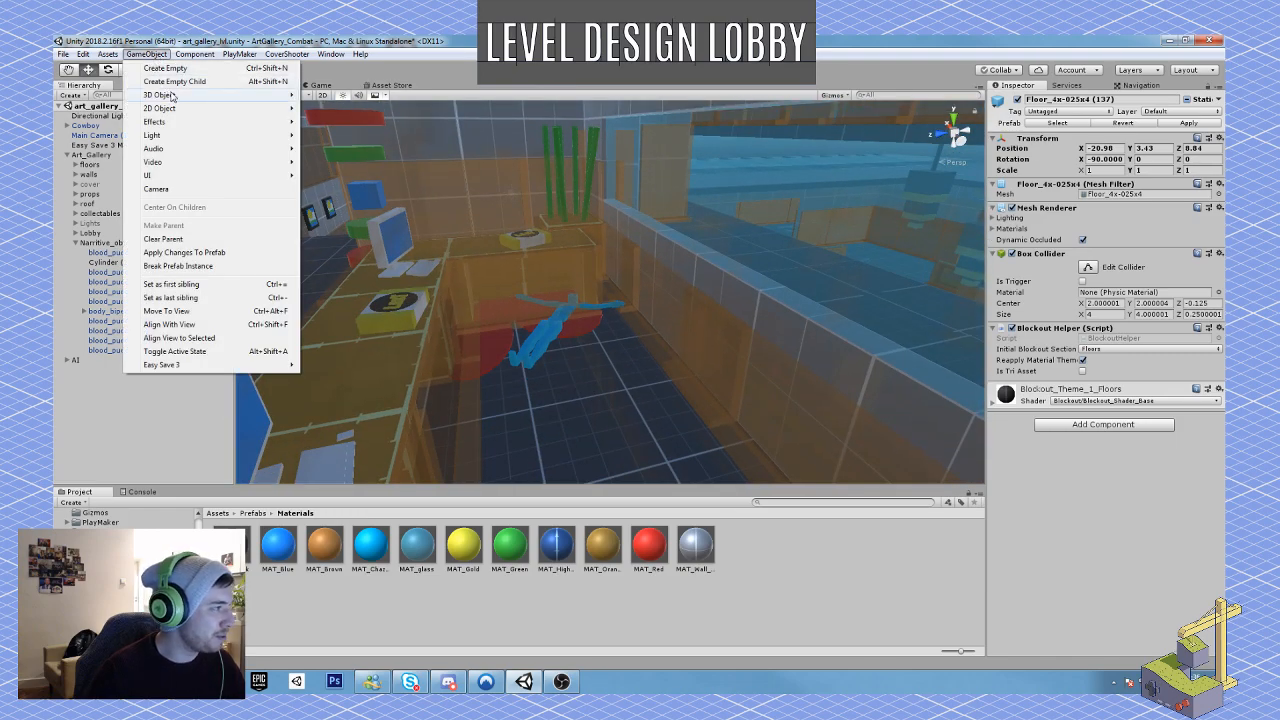
mouse_move(190, 96)
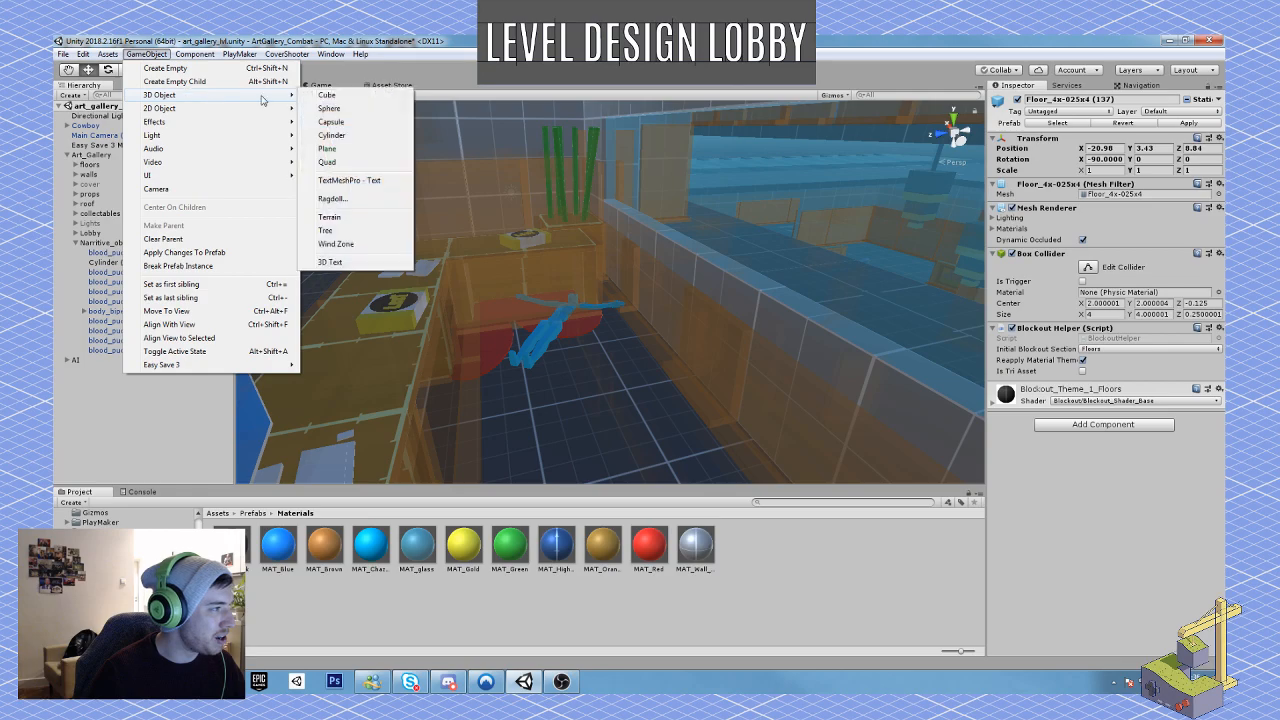
left_click(331, 122)
key("Delete")
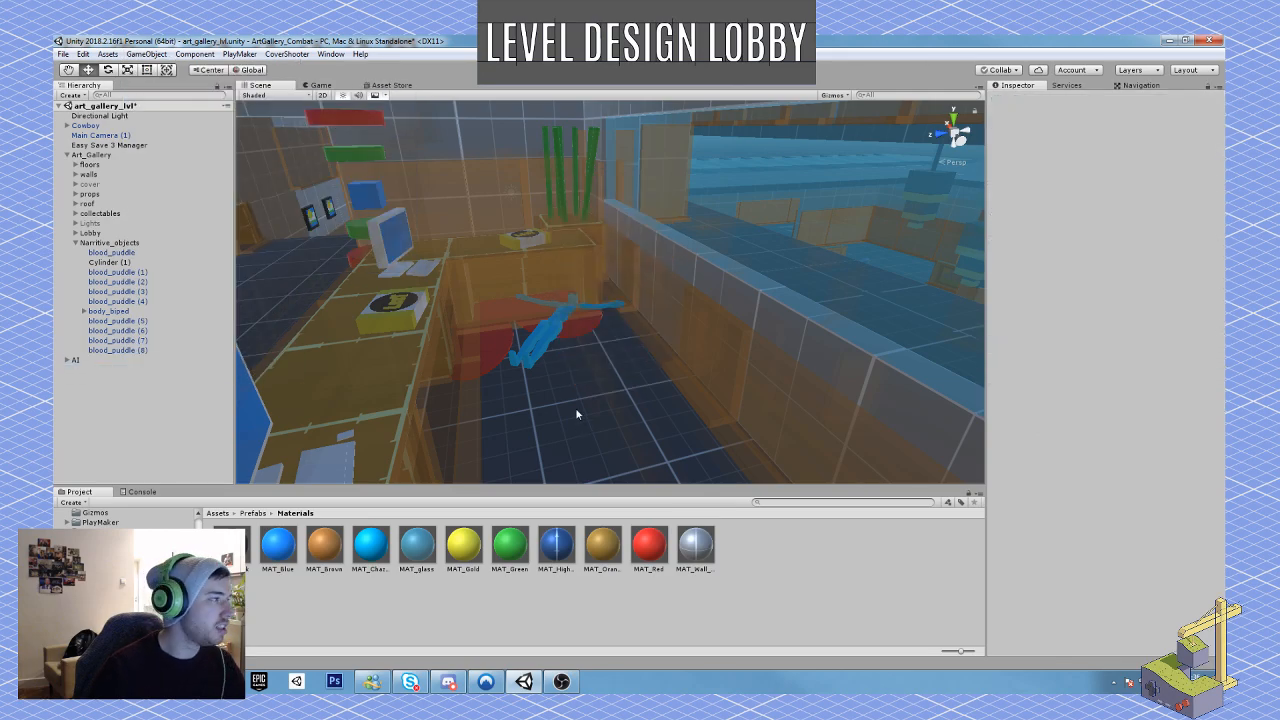
Step: Create a new cylinder object in front of the body behind the reception desk
left_click(146, 54)
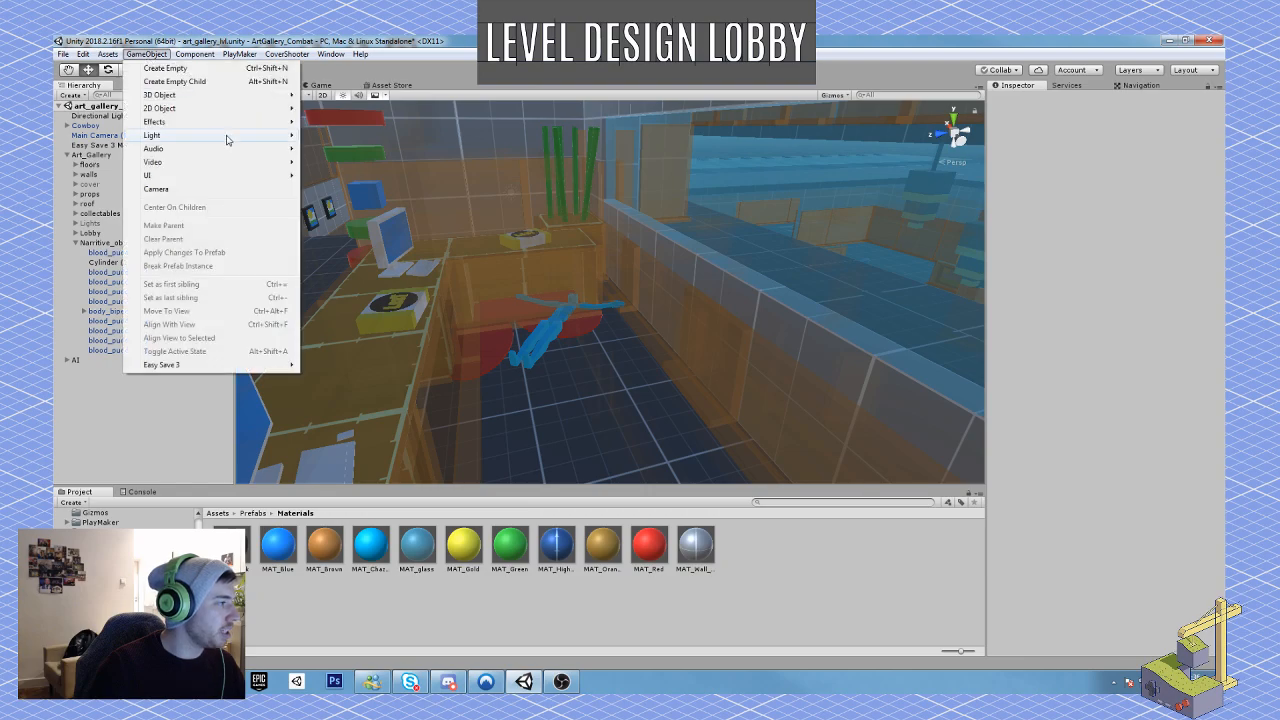
mouse_move(272, 98)
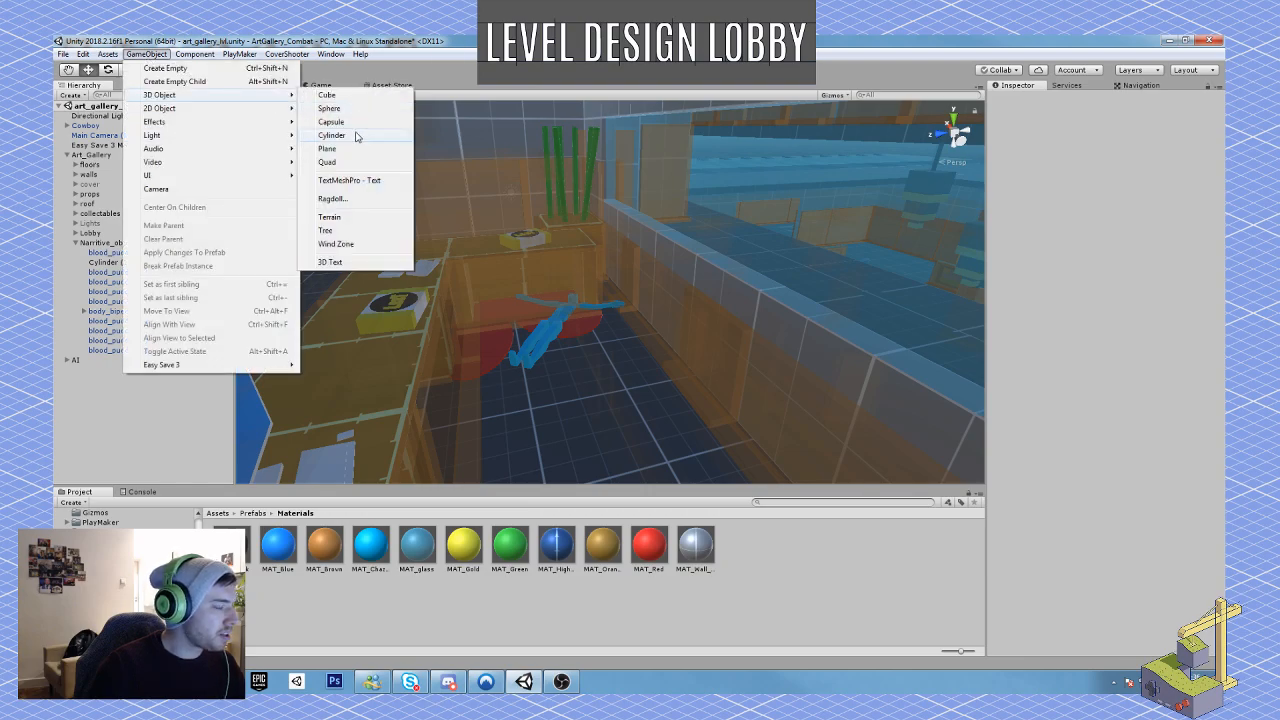
left_click(356, 136)
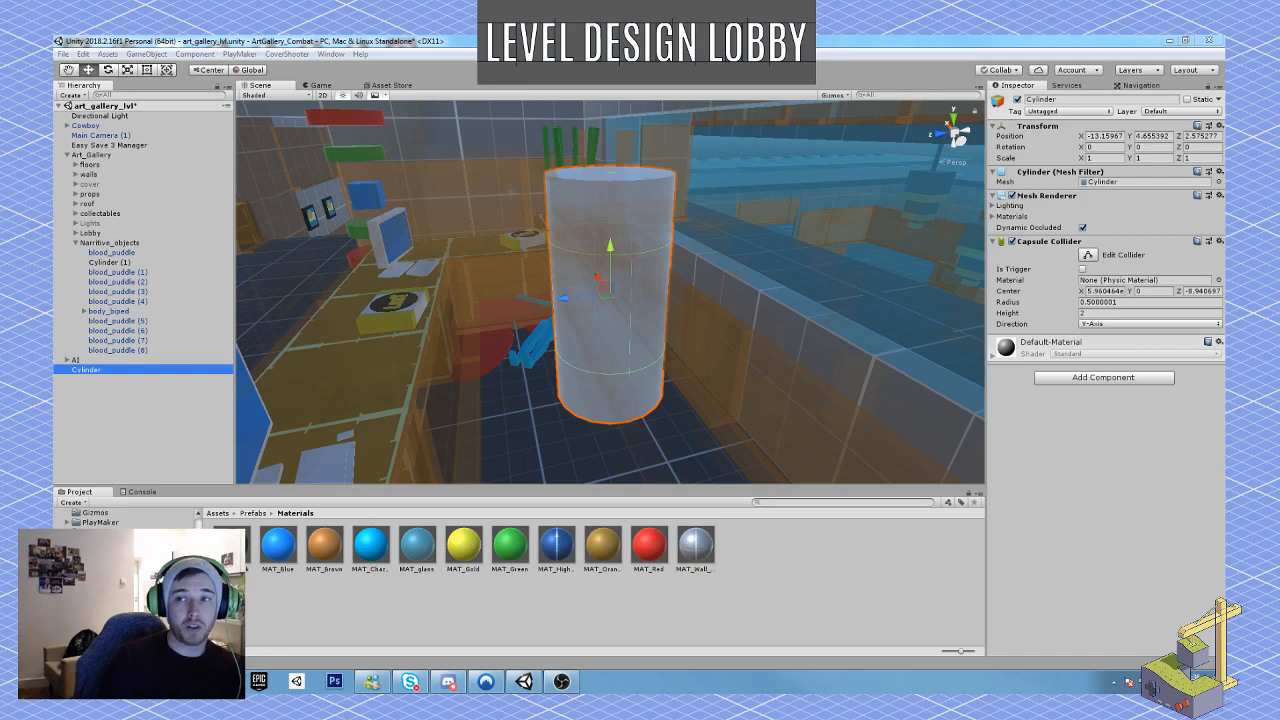
Step: Switch to the browser and view the Leading Lines, Shape Theory and Level Design For Combat presentations, closing the browser when done
left_click_drag(1279, 440, 841, 38)
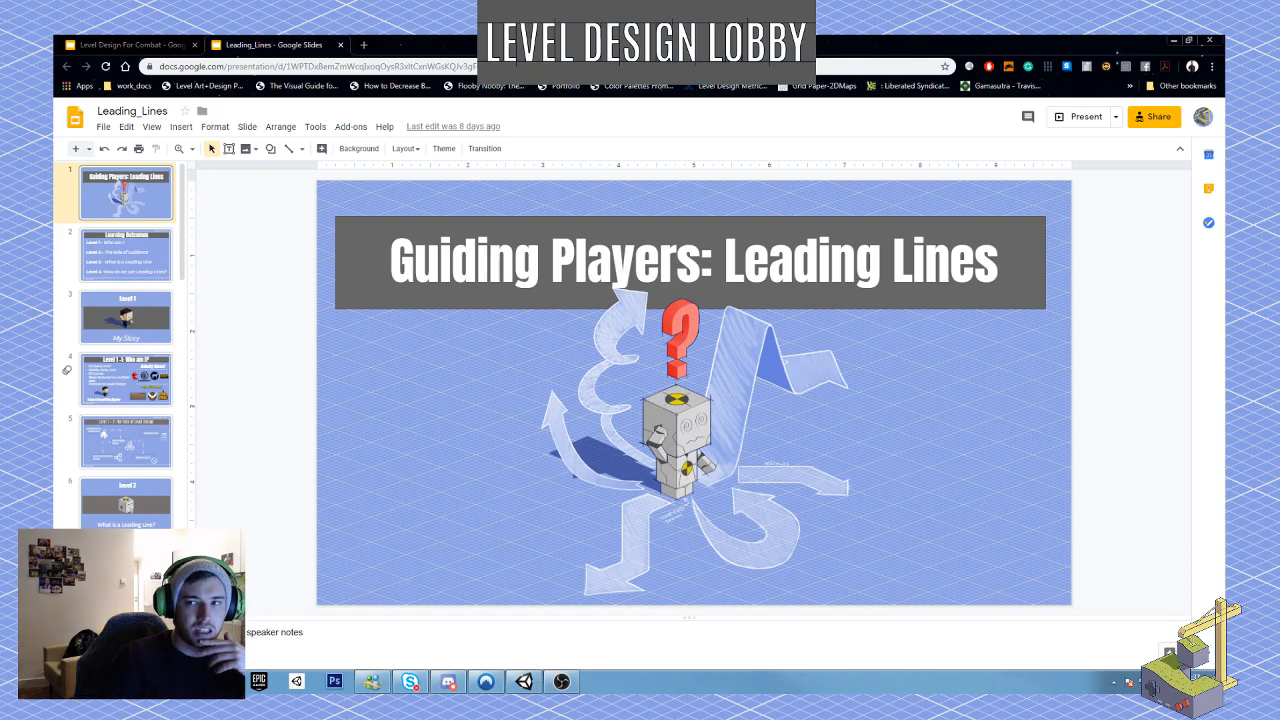
left_click_drag(947, 260, 630, 46)
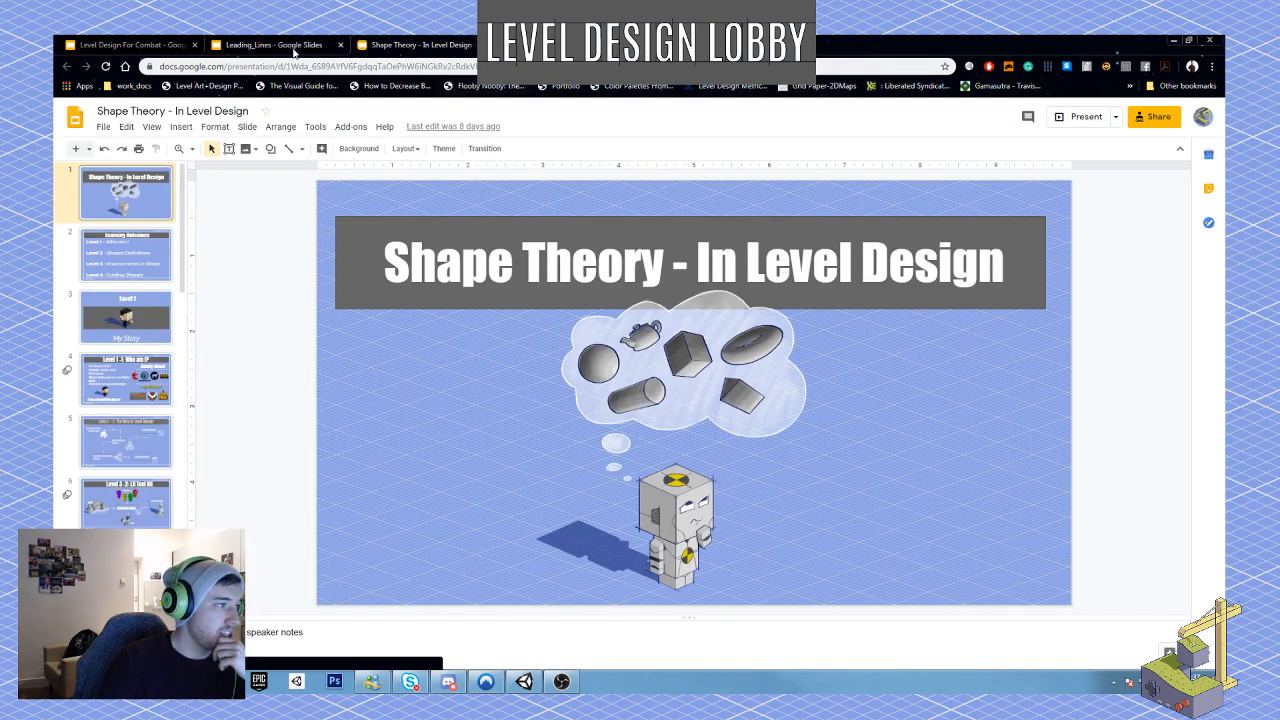
left_click(287, 46)
left_click(128, 44)
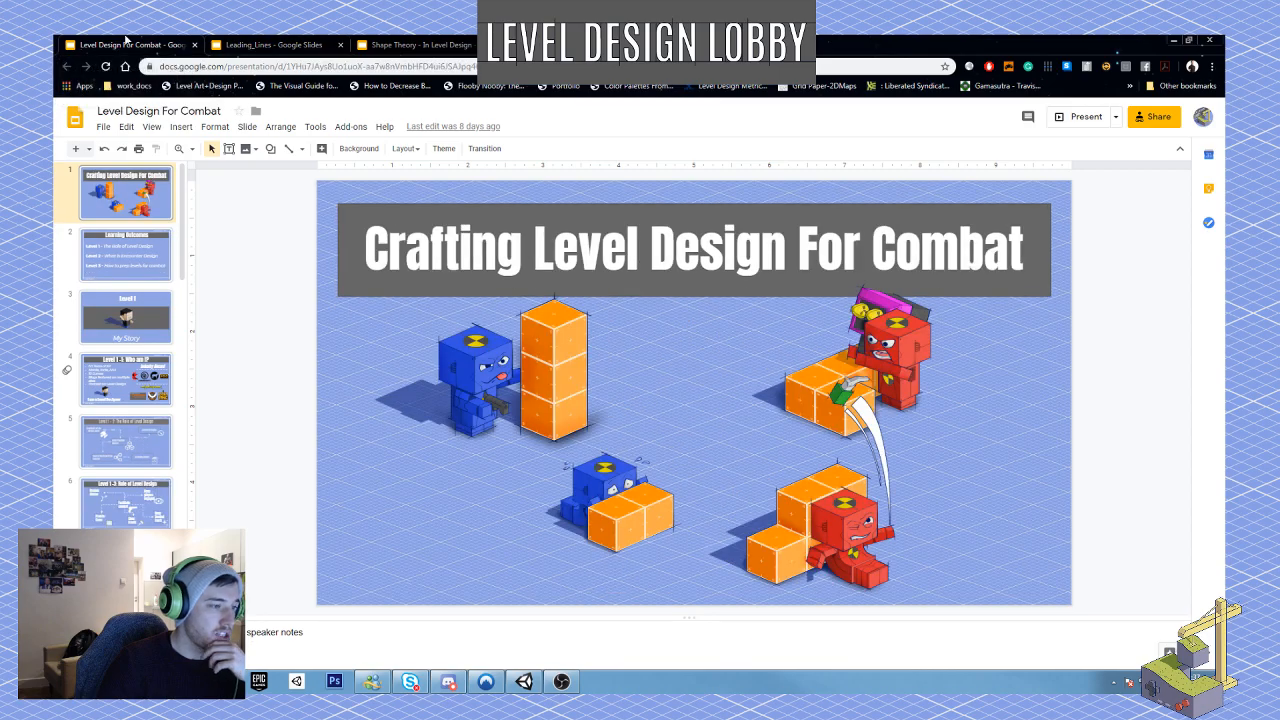
left_click(1208, 40)
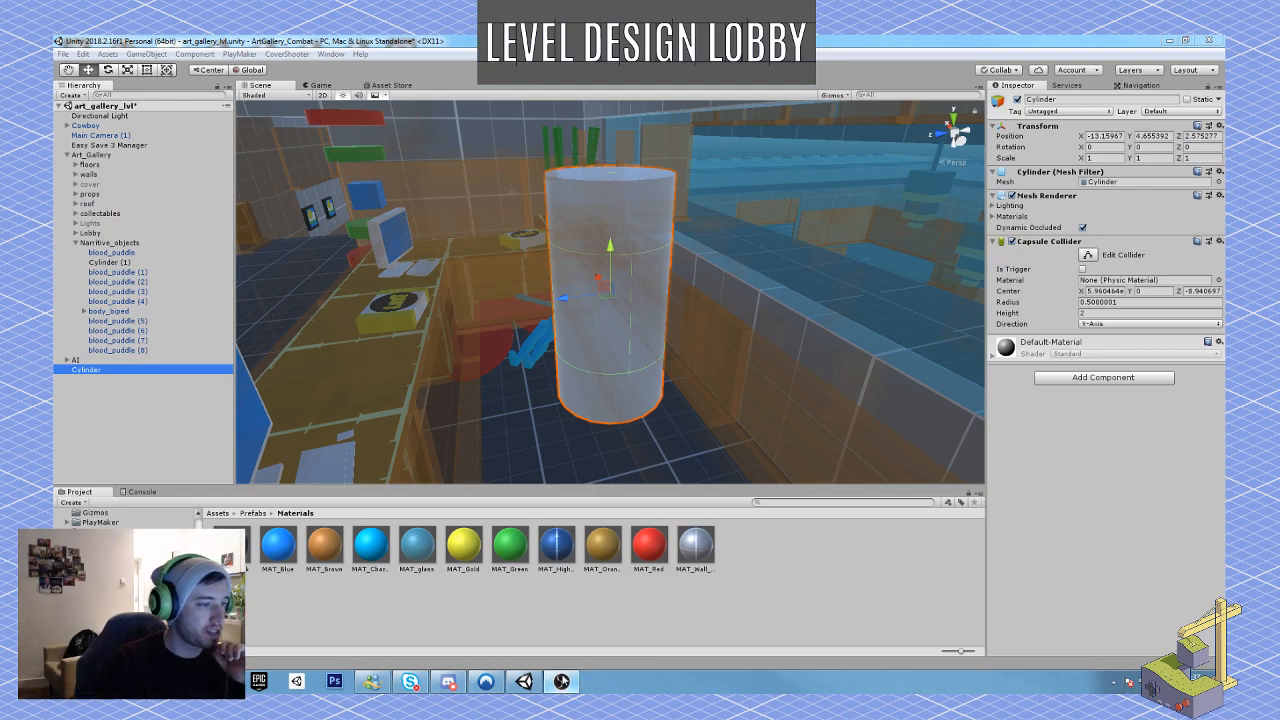
Step: Apply MAT_Black to the new cylinder and flatten it into a thin disc scaled about 0.17 across and 0.009 thick
left_click(590, 348)
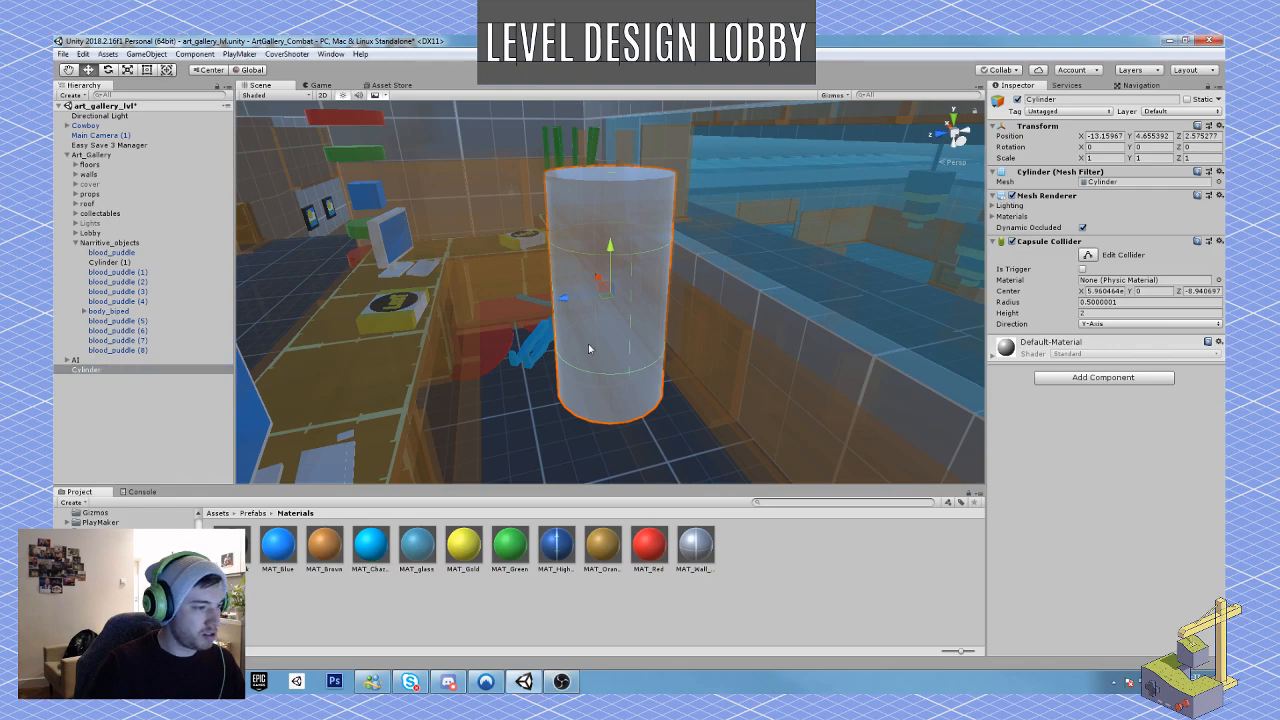
left_click_drag(231, 545, 622, 350)
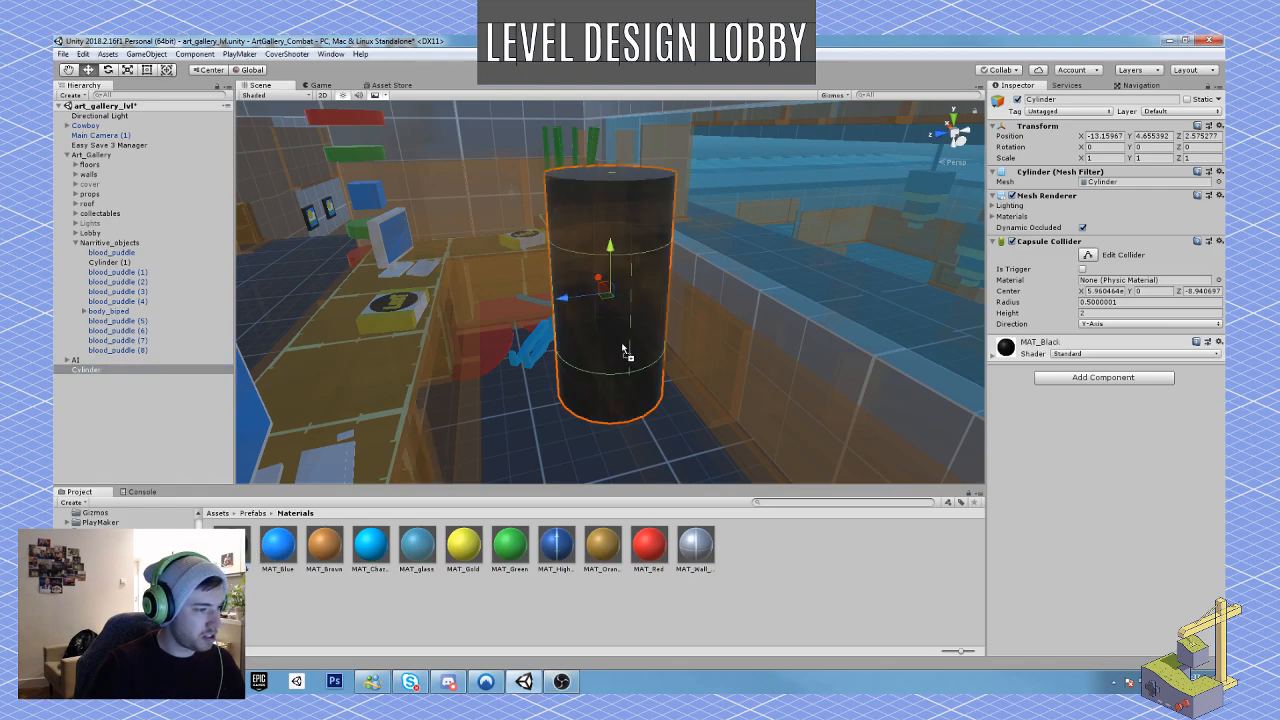
key("r")
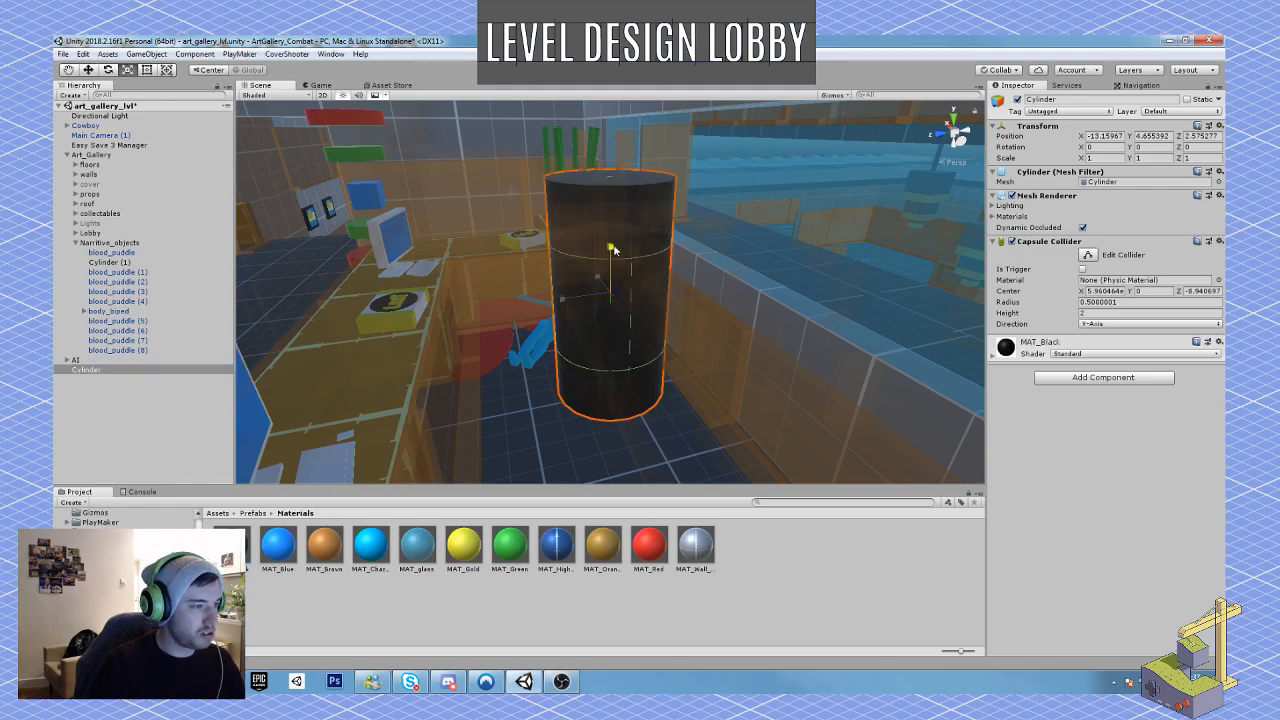
left_click_drag(620, 250, 564, 296)
left_click_drag(559, 290, 556, 289)
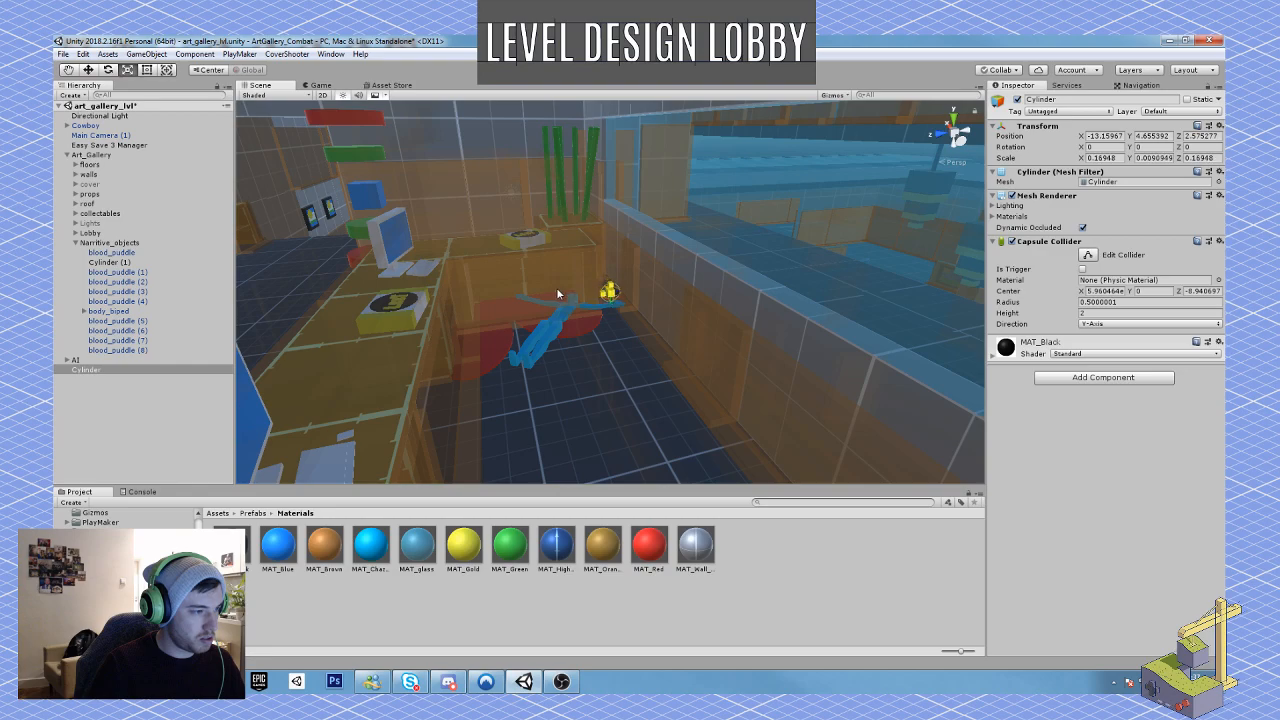
Step: Shrink the black disc to a scale of about 0.07 and rotate it upright to 85° about X
key("w")
right_click_drag(721, 346, 740, 380)
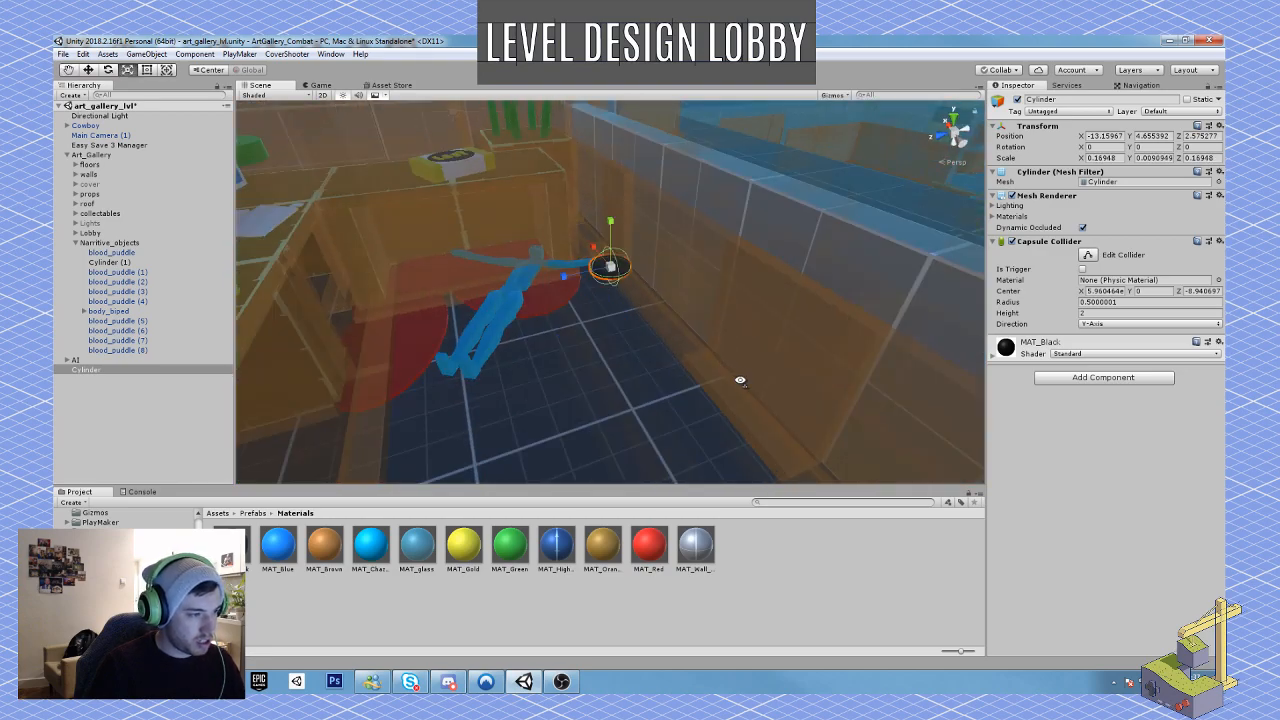
key("w")
right_click_drag(636, 310, 638, 305)
key("s")
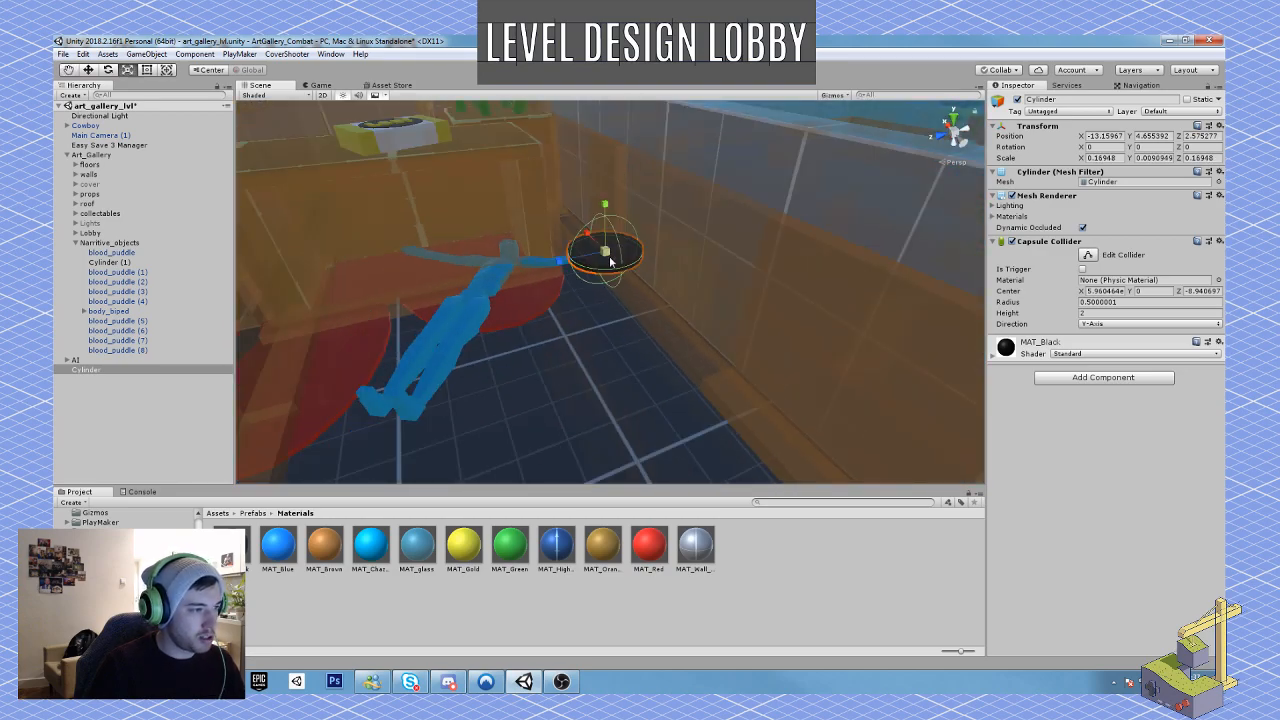
left_click_drag(610, 260, 484, 322)
key("e")
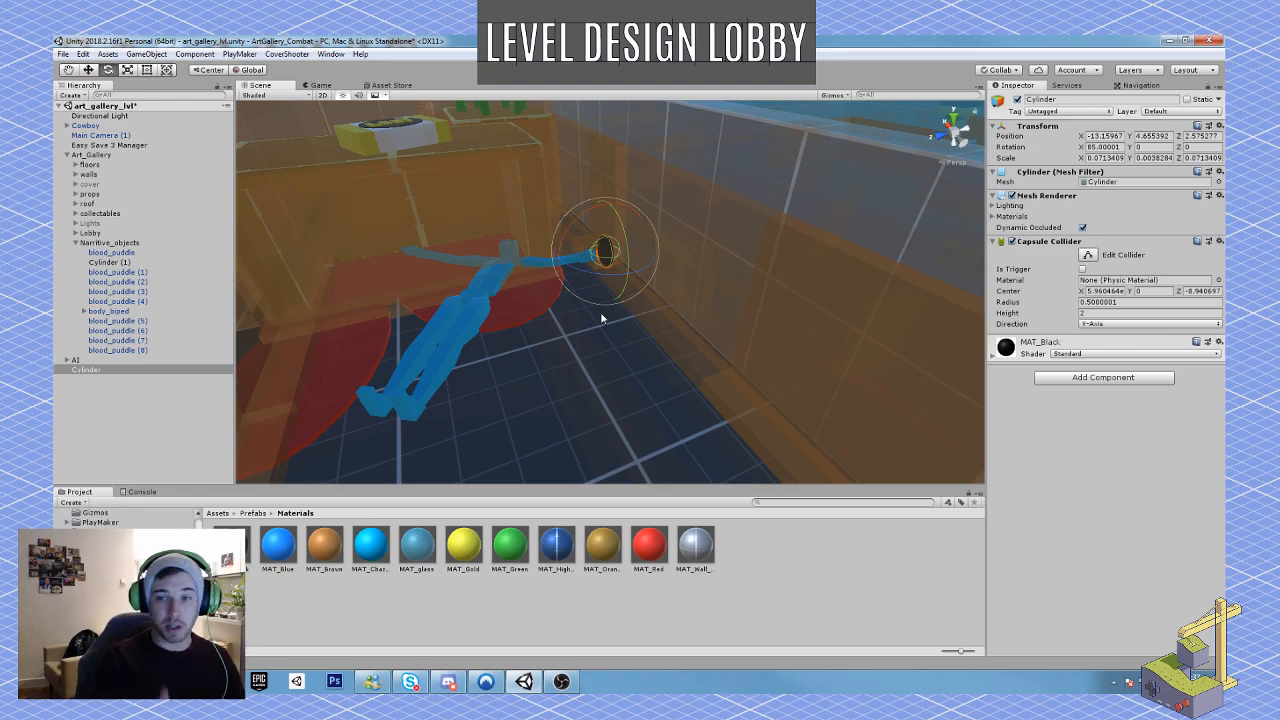
Step: Move the disc onto the low wall beside the body as a bullet hole, at Z about 1.52
key("w")
left_click_drag(561, 268, 869, 258)
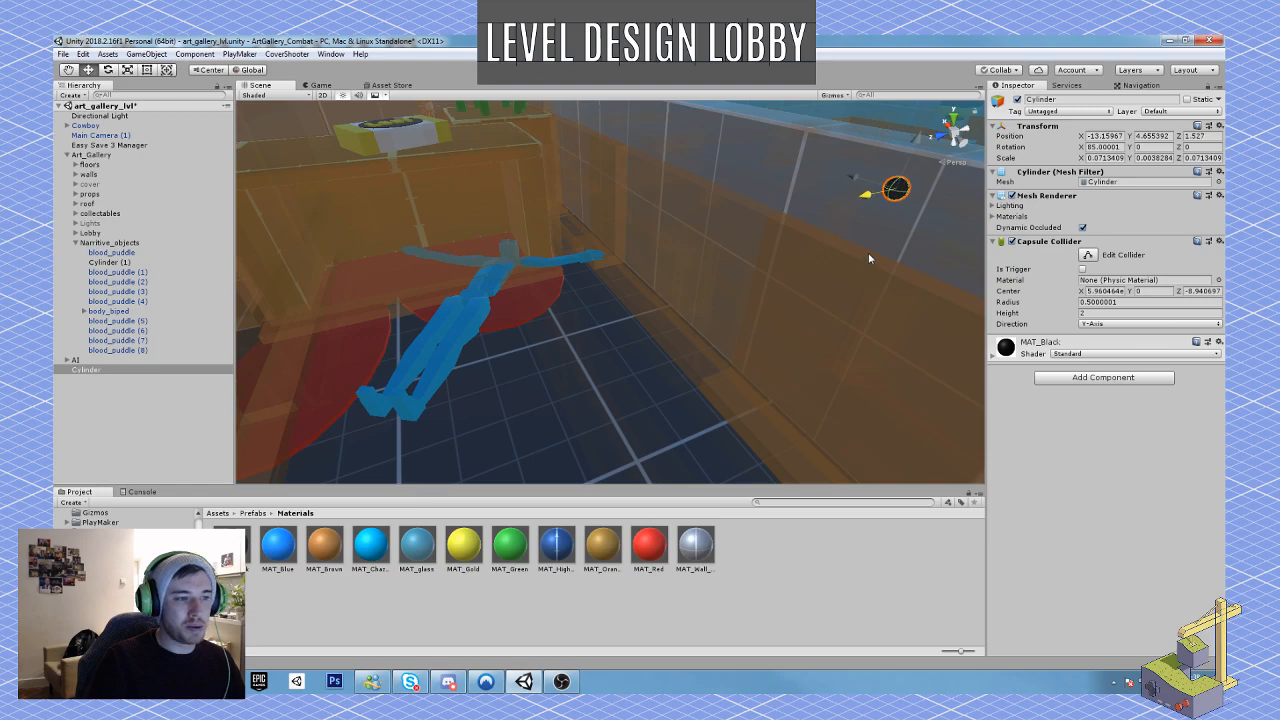
right_click_drag(757, 238, 848, 236)
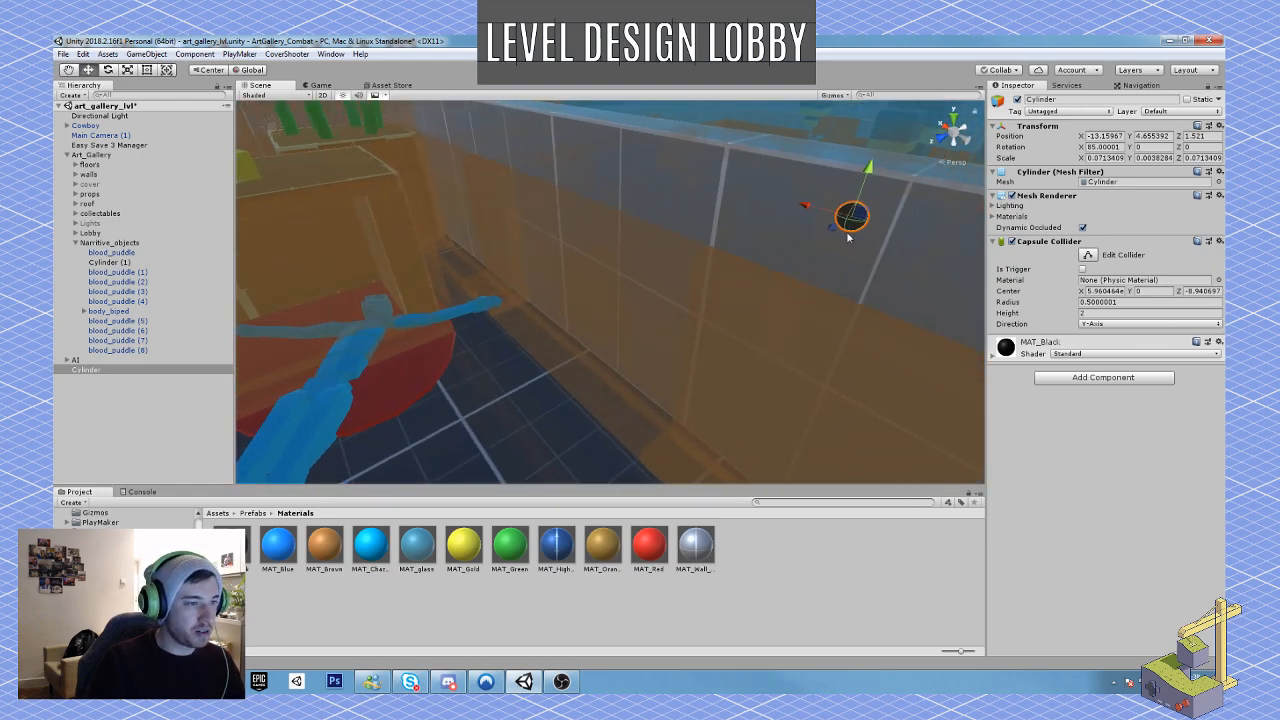
left_click_drag(869, 213, 670, 272)
Step: Duplicate the bullet hole three times and scatter the copies across the wall around the original
key("ctrl+d")
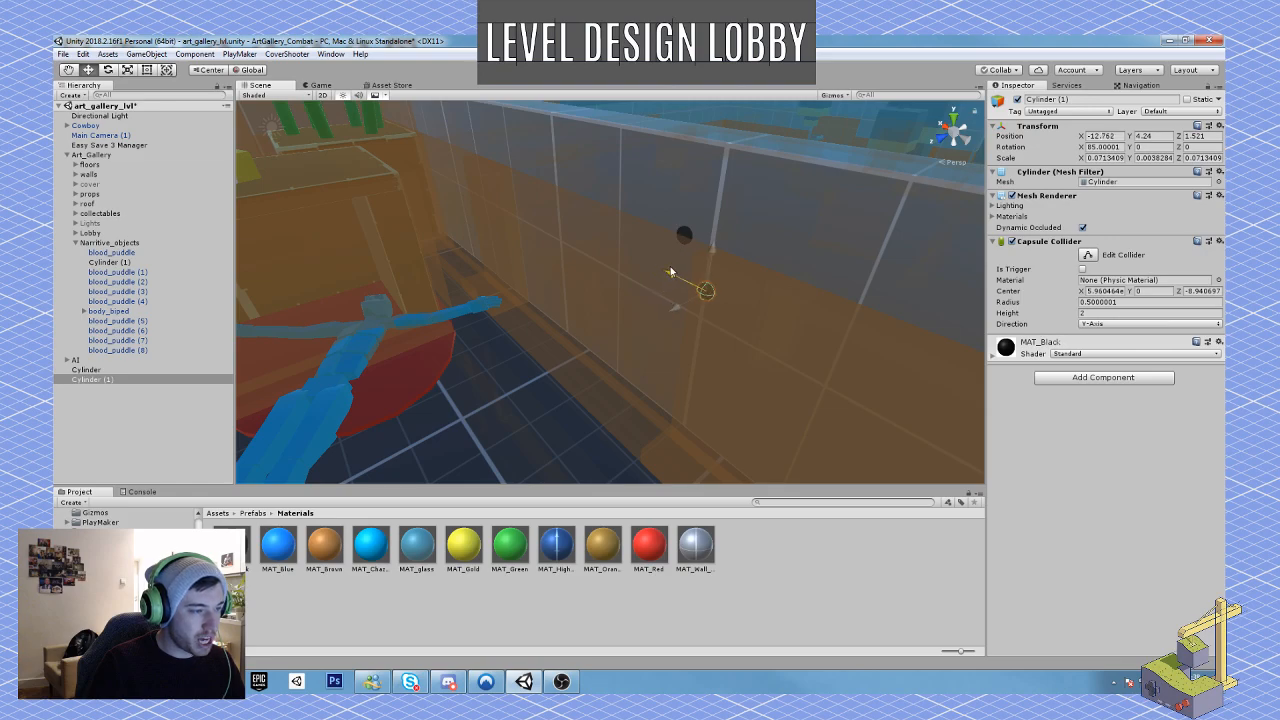
key("ctrl+d")
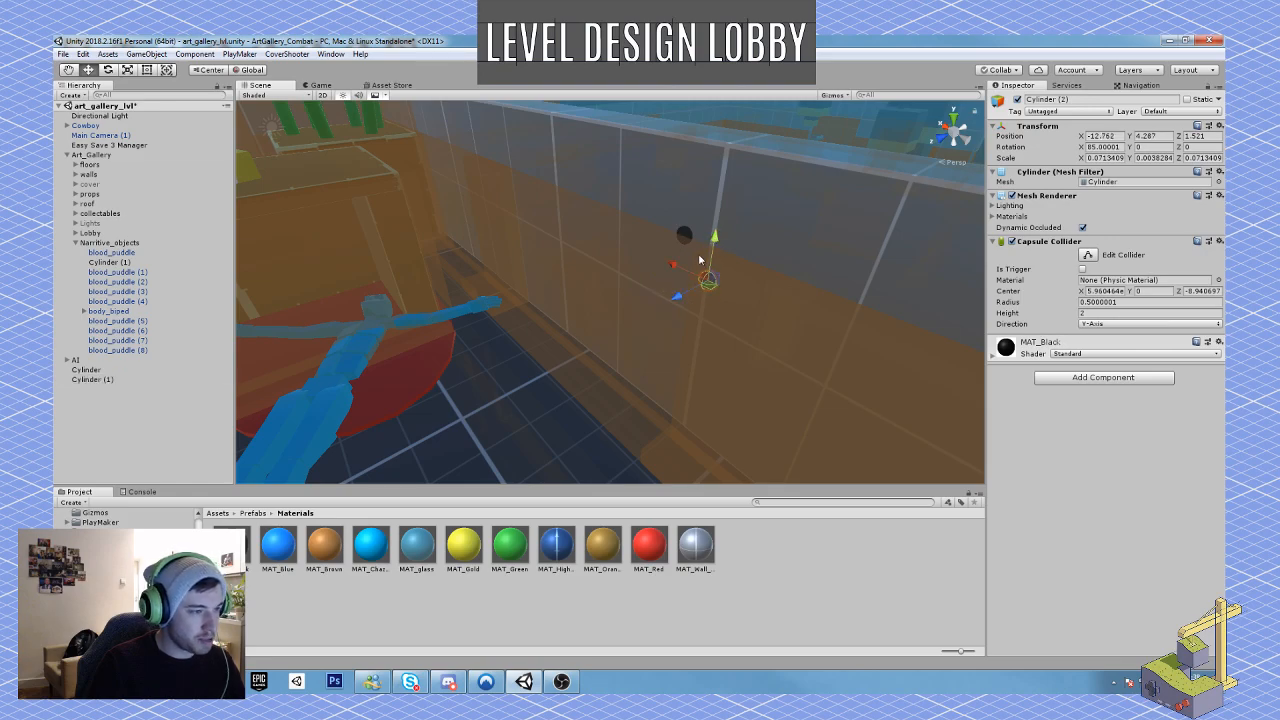
left_click_drag(718, 278, 686, 265)
right_click_drag(687, 266, 724, 283)
key("ctrl+d")
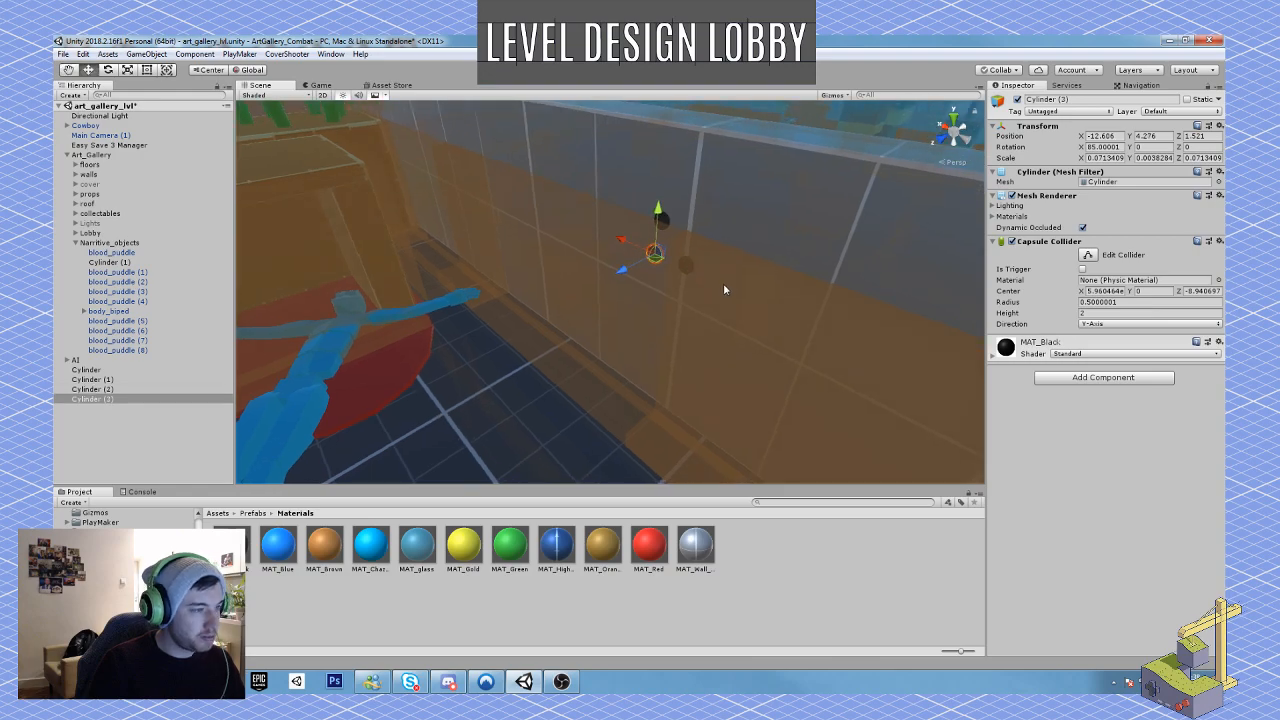
left_click_drag(667, 259, 748, 254)
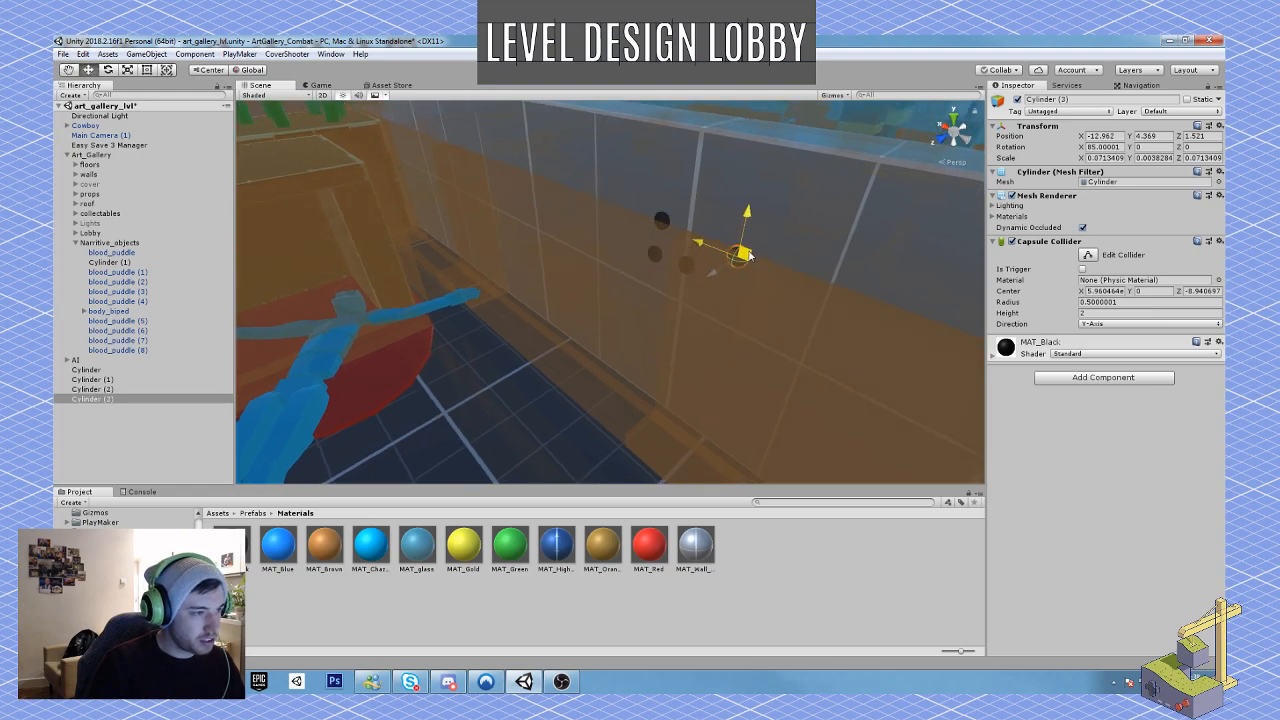
Step: Shift the bullet hole nearest the body along the wall and lower it beneath the others
left_click(652, 255)
left_click(654, 260)
key("w")
right_click_drag(654, 260, 514, 345)
left_click(386, 284)
left_click_drag(653, 248, 646, 244)
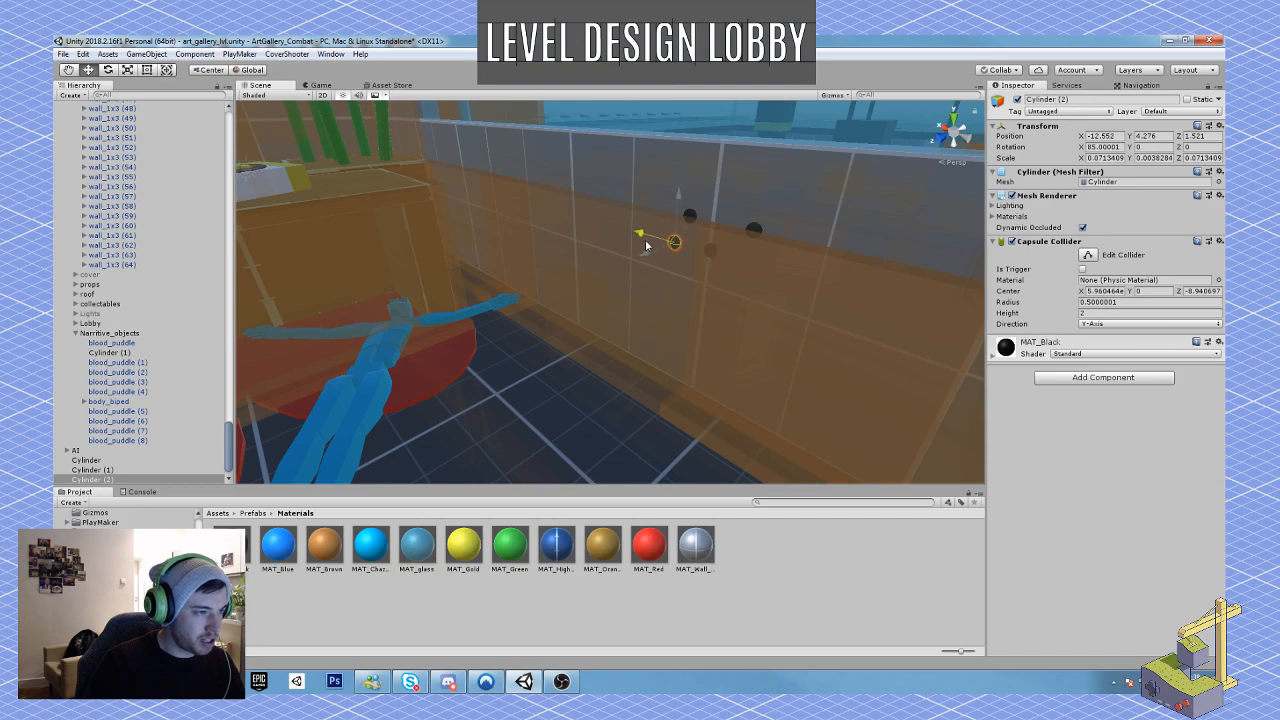
left_click_drag(675, 201, 673, 220)
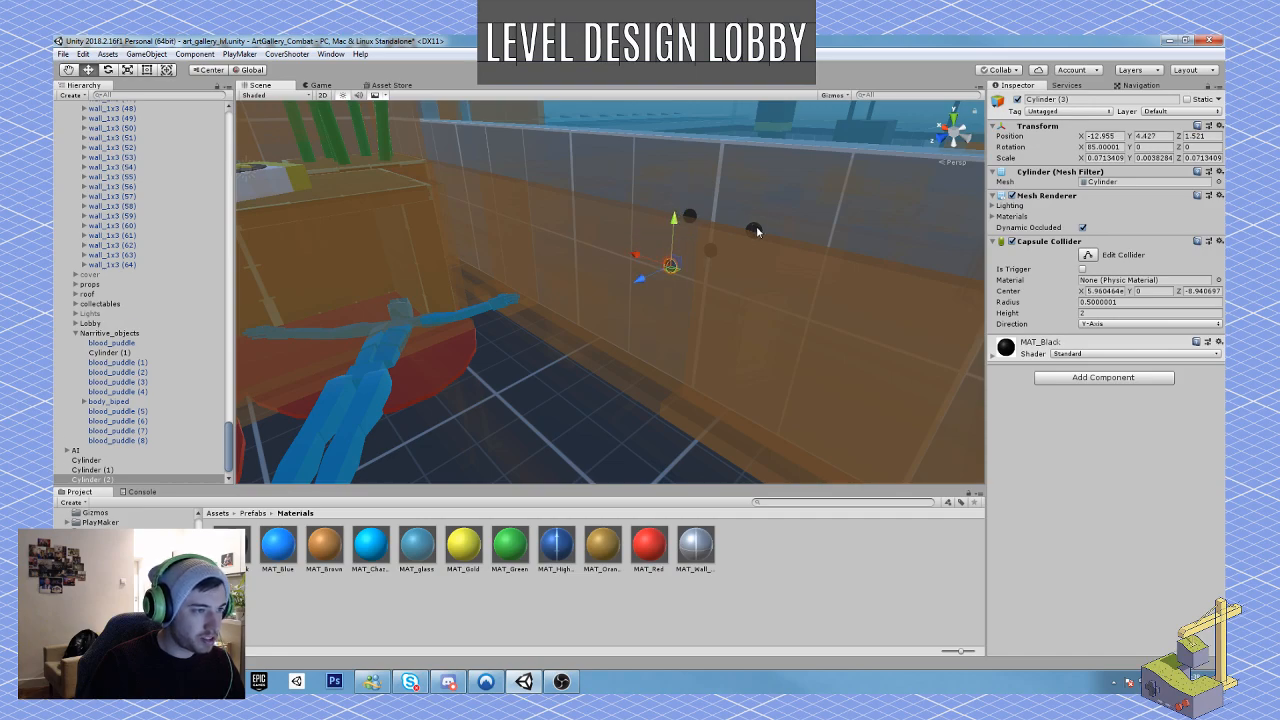
Step: Move the bullet hole farthest from the body closer to the group, and duplicate it just above
left_click(756, 226)
left_click_drag(766, 232, 755, 222)
right_click_drag(744, 273, 757, 279)
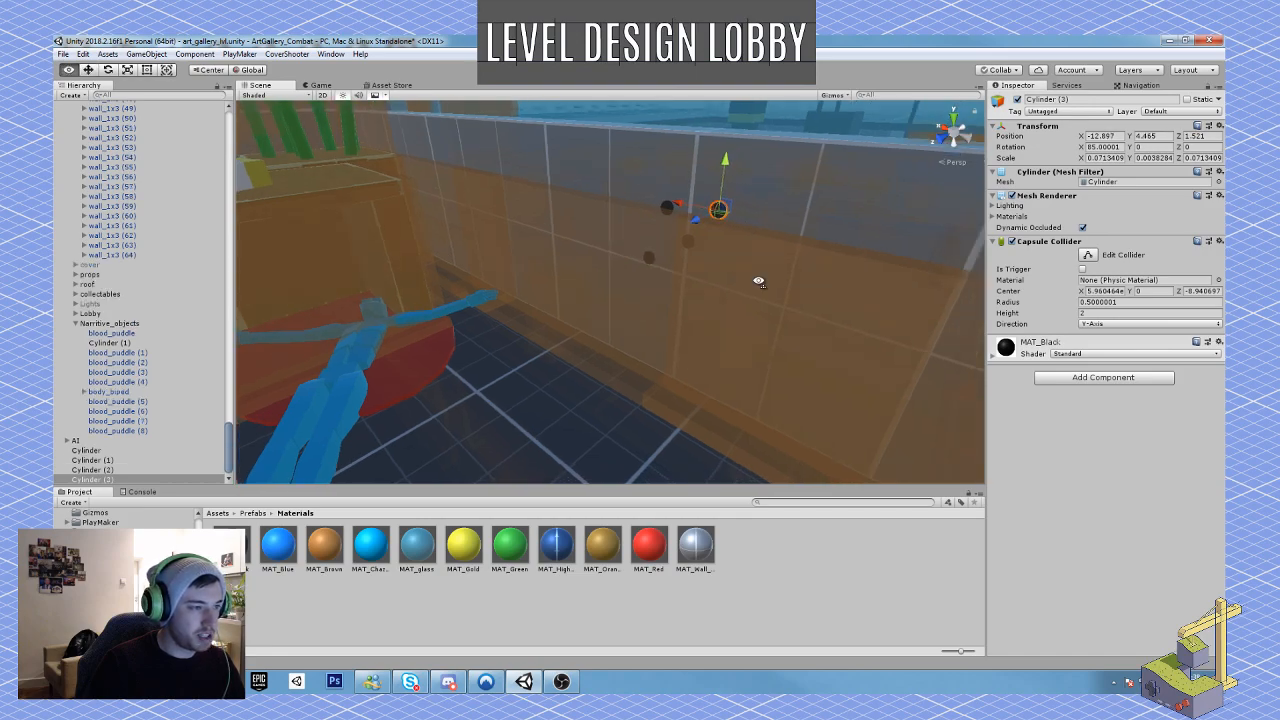
key("ctrl+d")
left_click_drag(730, 214, 722, 175)
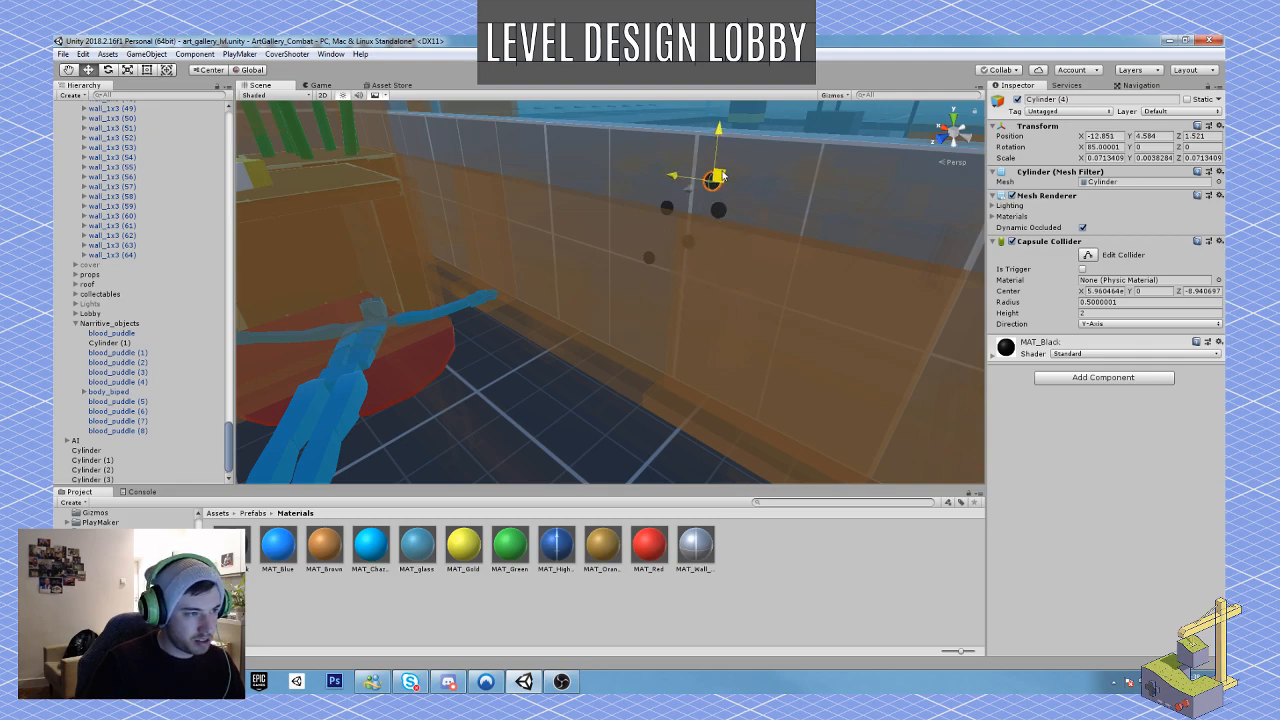
right_click_drag(748, 290, 687, 305)
Step: Select four of the bullet holes together without the wall and scale them down to about 0.045
left_click(772, 237, "shift")
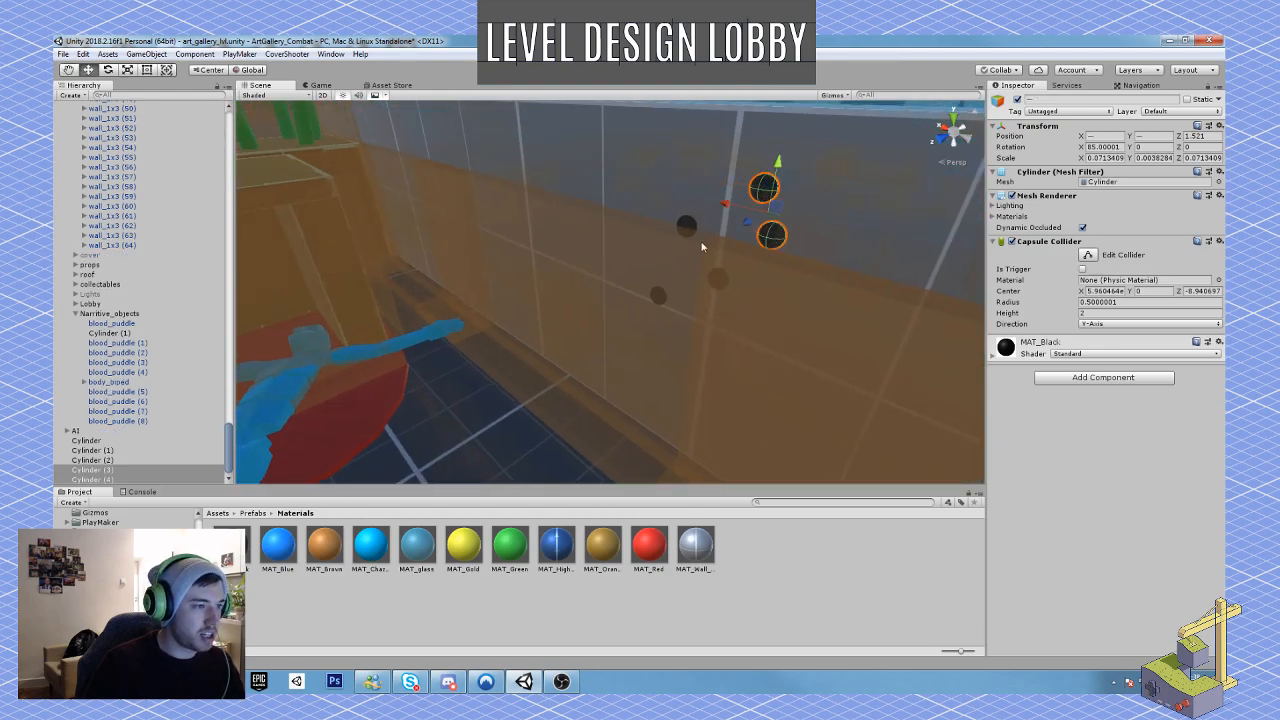
left_click(688, 224, "shift")
left_click(720, 279, "shift")
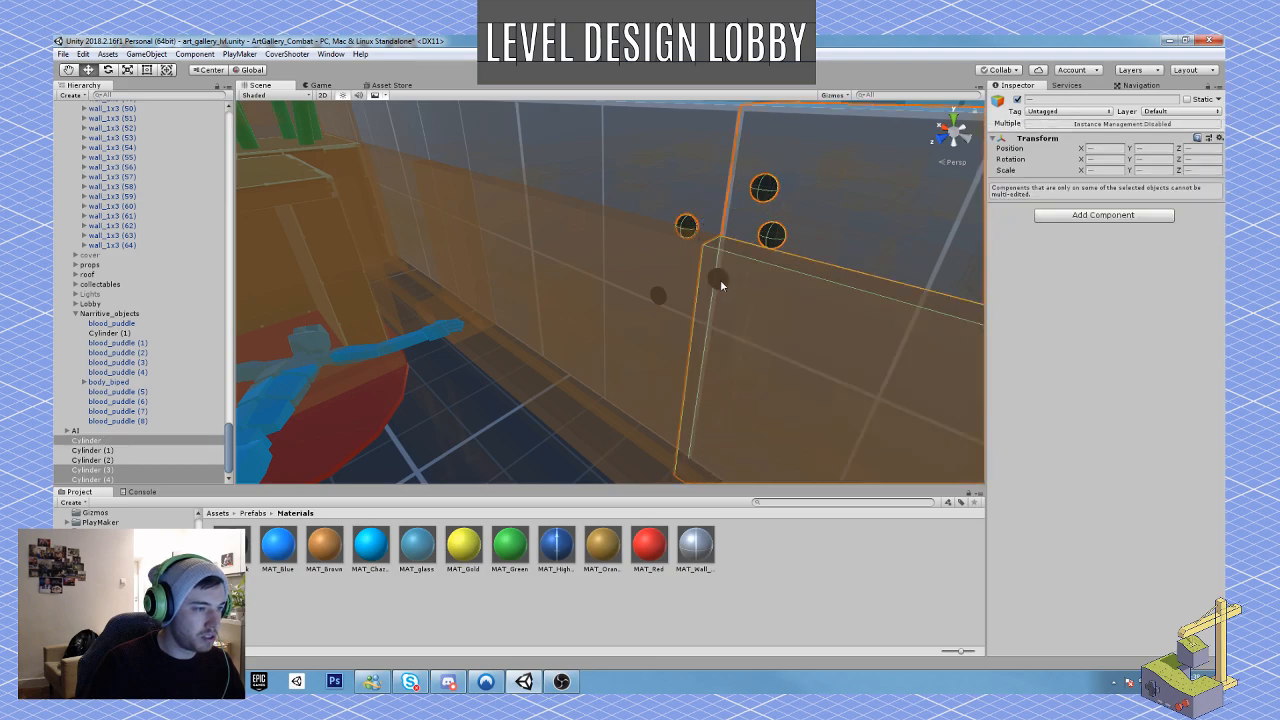
left_click(720, 279, "shift")
right_click_drag(720, 279, 586, 280)
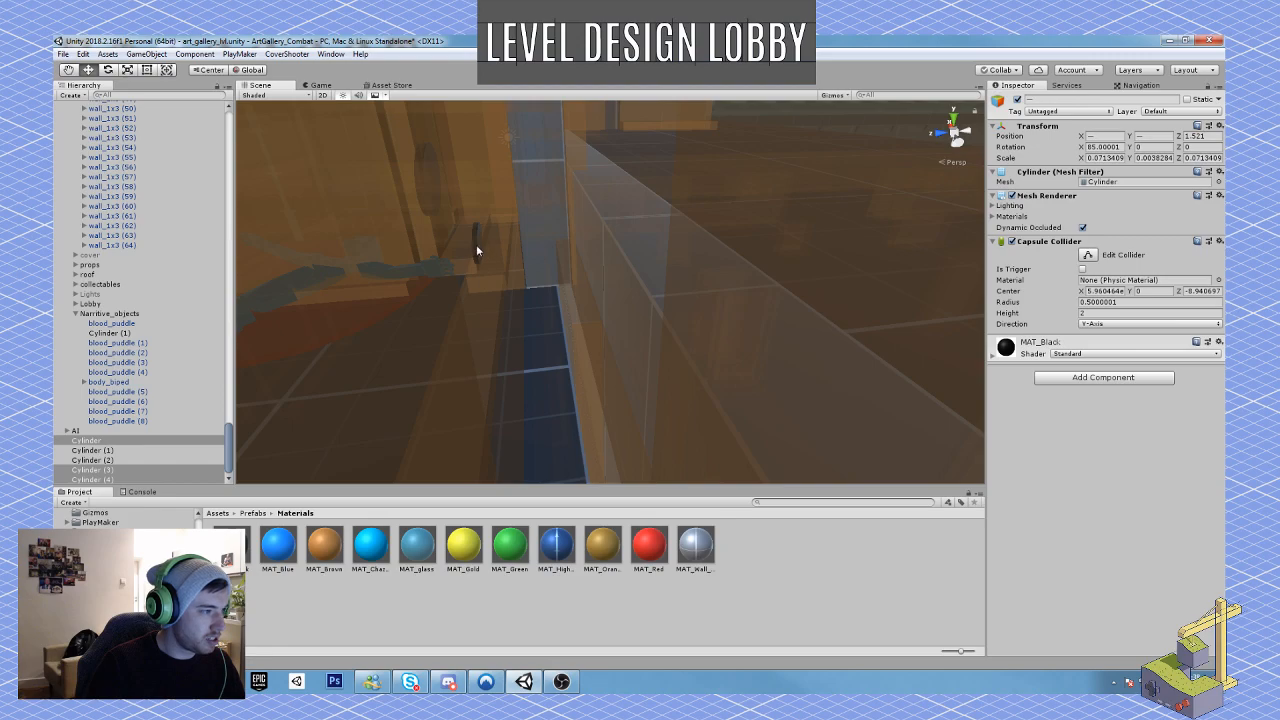
left_click(476, 246, "shift")
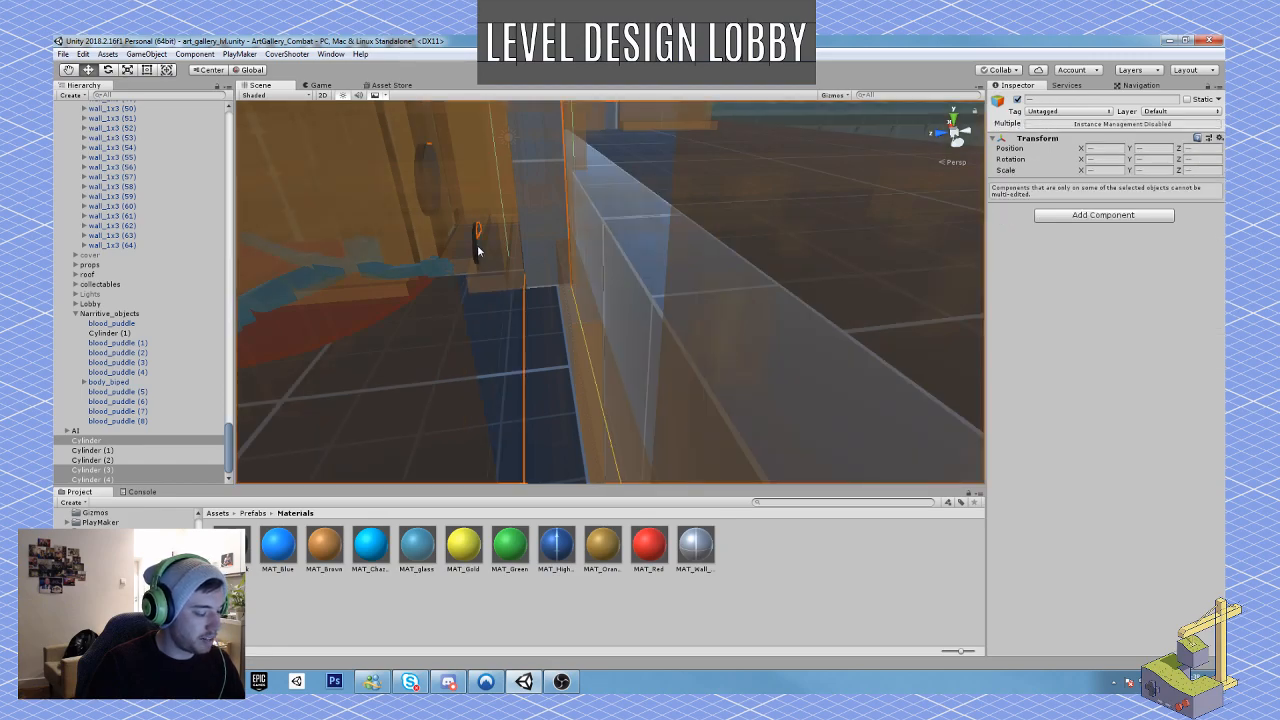
left_click(478, 252)
right_click_drag(478, 252, 606, 317)
key("r")
left_click_drag(643, 203, 604, 206)
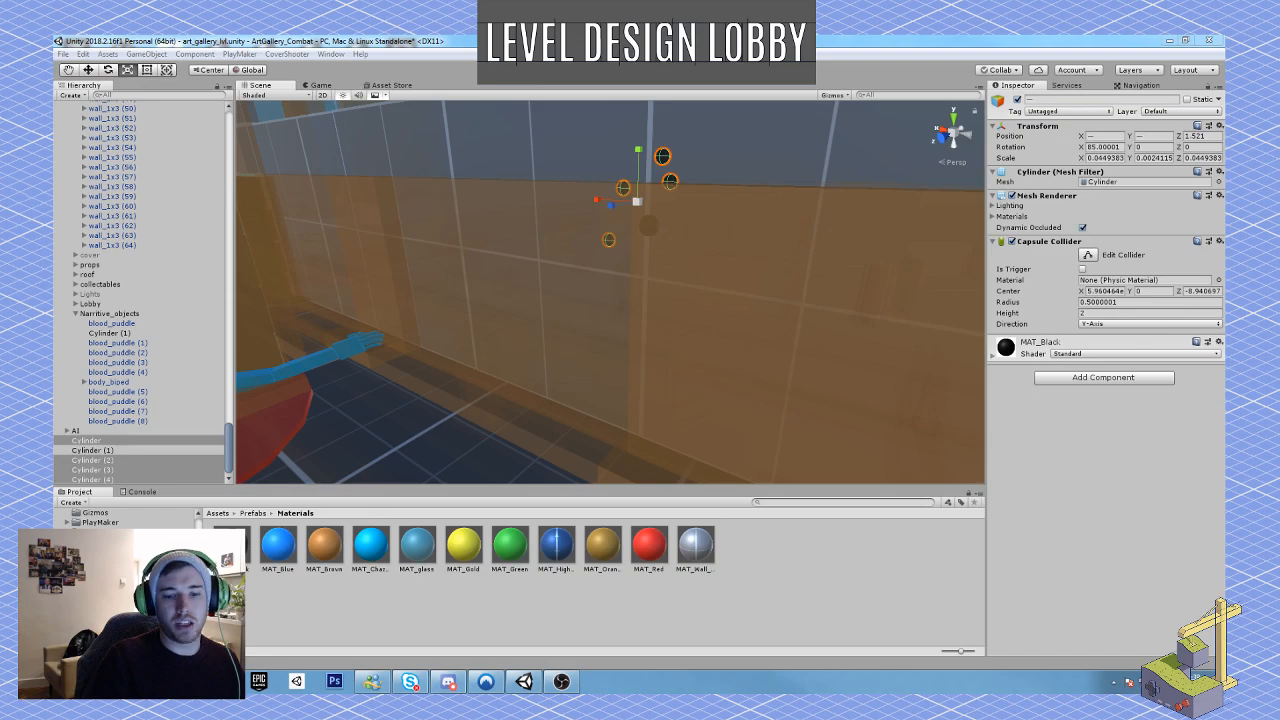
Step: Reduce the selected bullet holes to about 0.036 scale, duplicate them and move the copies below the first cluster
right_click_drag(598, 323, 601, 270)
key("s")
left_click_drag(578, 266, 570, 293)
key("w")
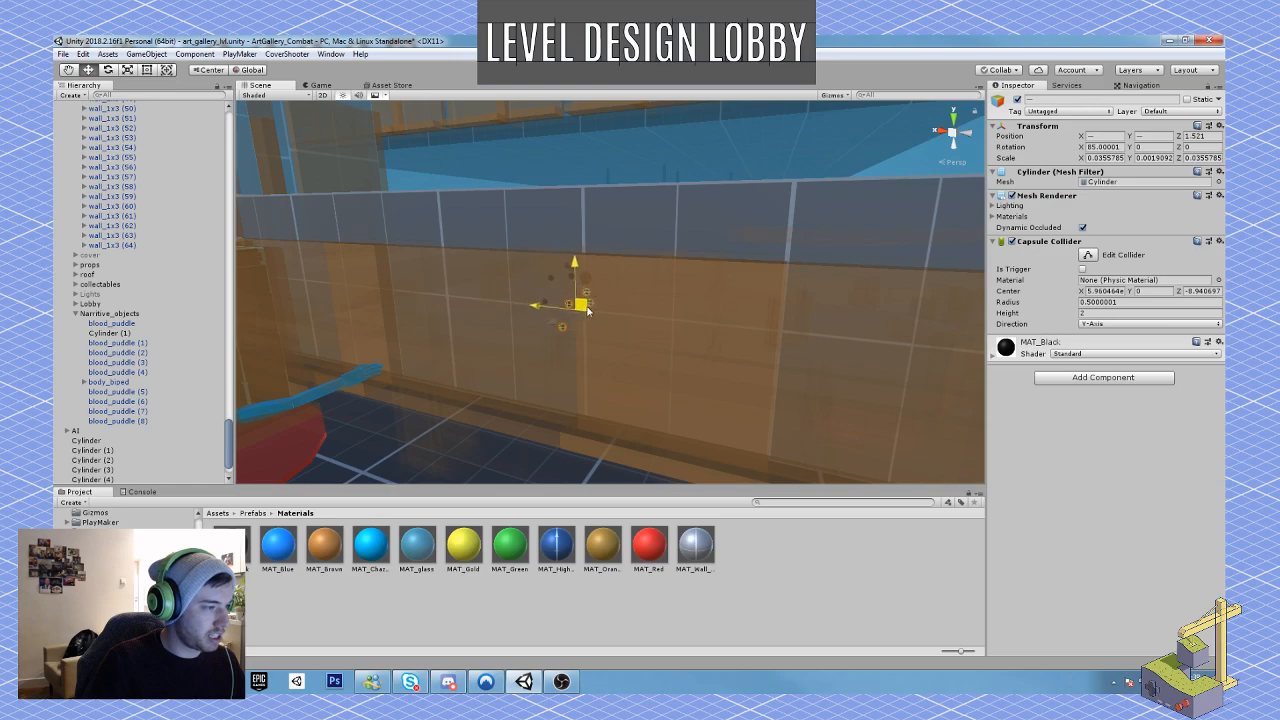
Step: Rotate the copied bullet-hole cluster to vary the pattern, reposition it on the wall, and delete the remaining oversized hole
key("e")
left_click_drag(630, 302, 639, 420)
key("w")
left_click_drag(603, 318, 584, 309)
key("w")
right_click_drag(622, 308, 524, 387)
left_click(680, 300)
key("Delete")
Step: Duplicate the blood puddle under the body, scale it down, rotate it upright and move it to the wall below the bullet holes
left_click(511, 378)
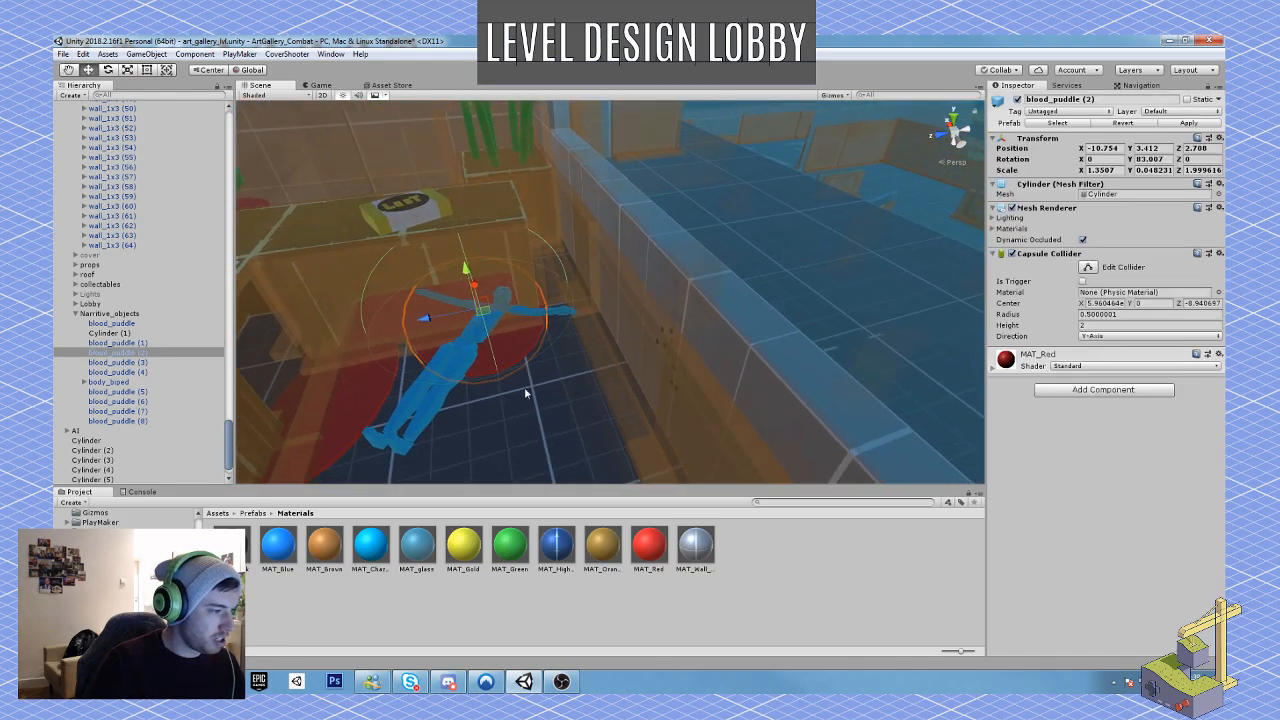
key("ctrl+d")
left_click_drag(484, 318, 520, 462)
key("r")
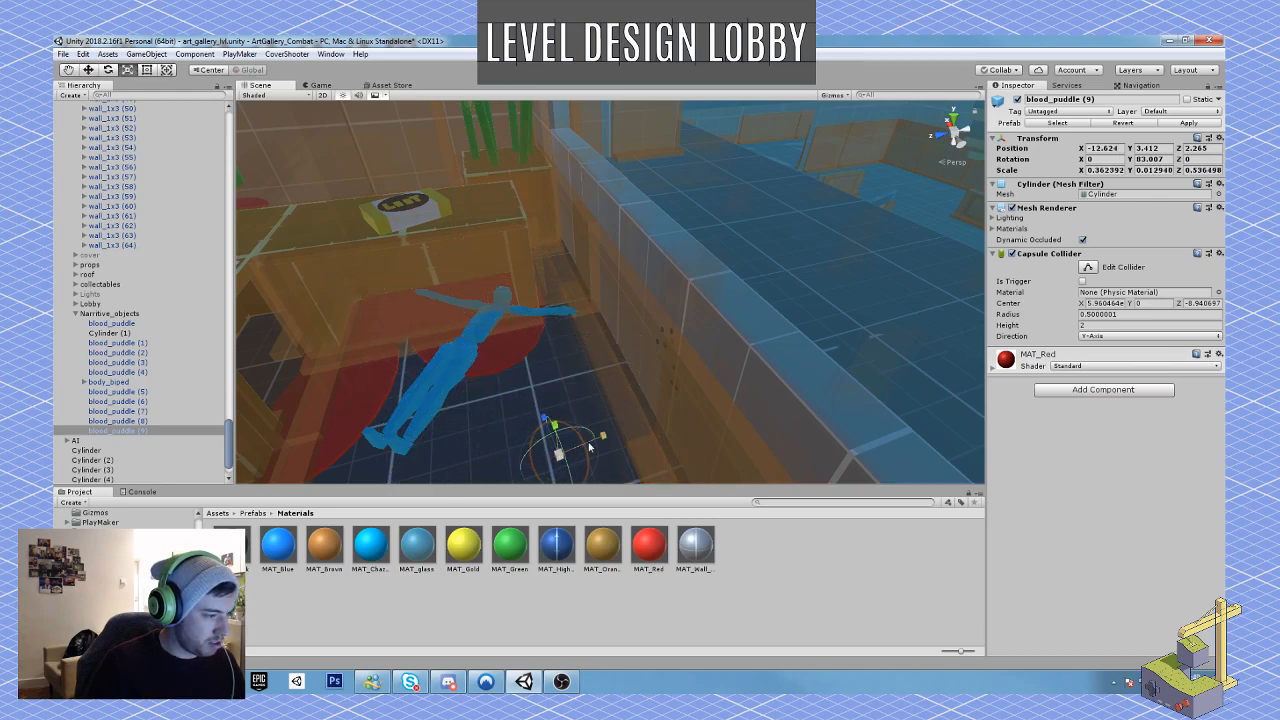
mouse_move(602, 437)
left_mouse_down()
mouse_move(547, 428)
mouse_move(545, 445)
mouse_move(553, 466)
mouse_move(609, 458)
left_mouse_up()
key("e")
key("w")
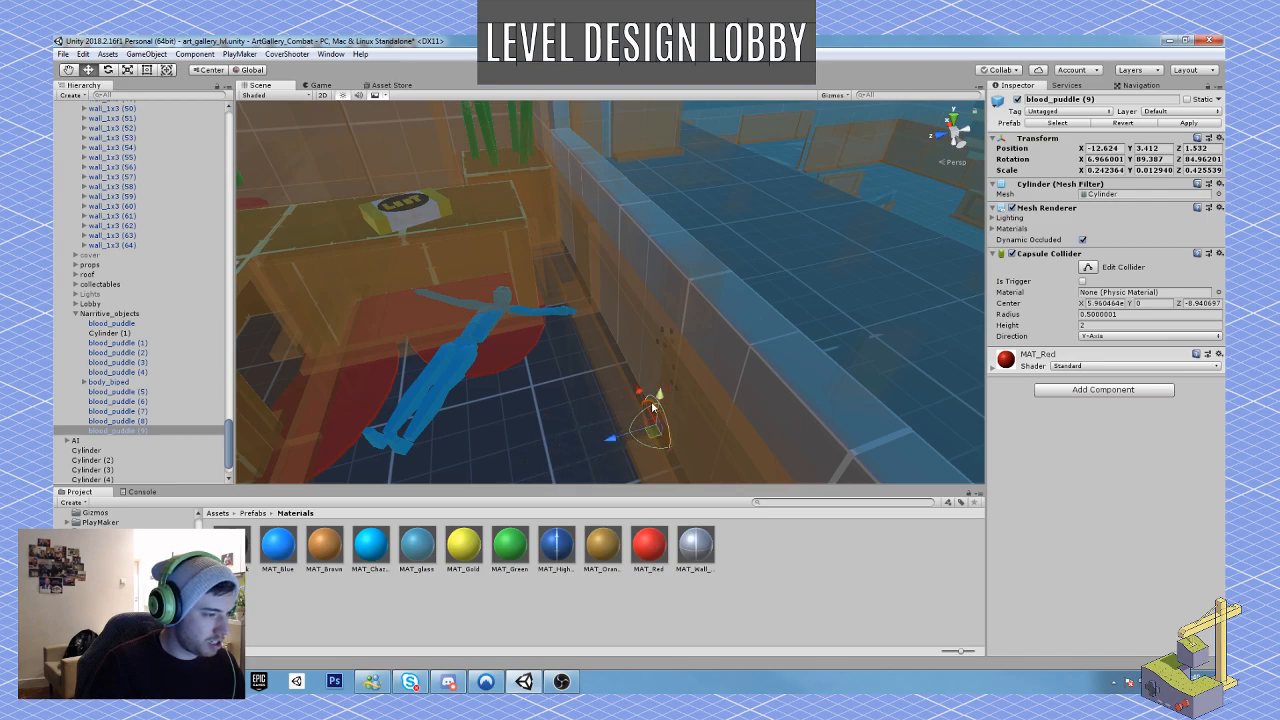
left_click_drag(652, 407, 614, 405)
Step: Shrink the wall blood splat to about 0.17 by 0.22, adjust its rotation and set it against the wall surface
key("r")
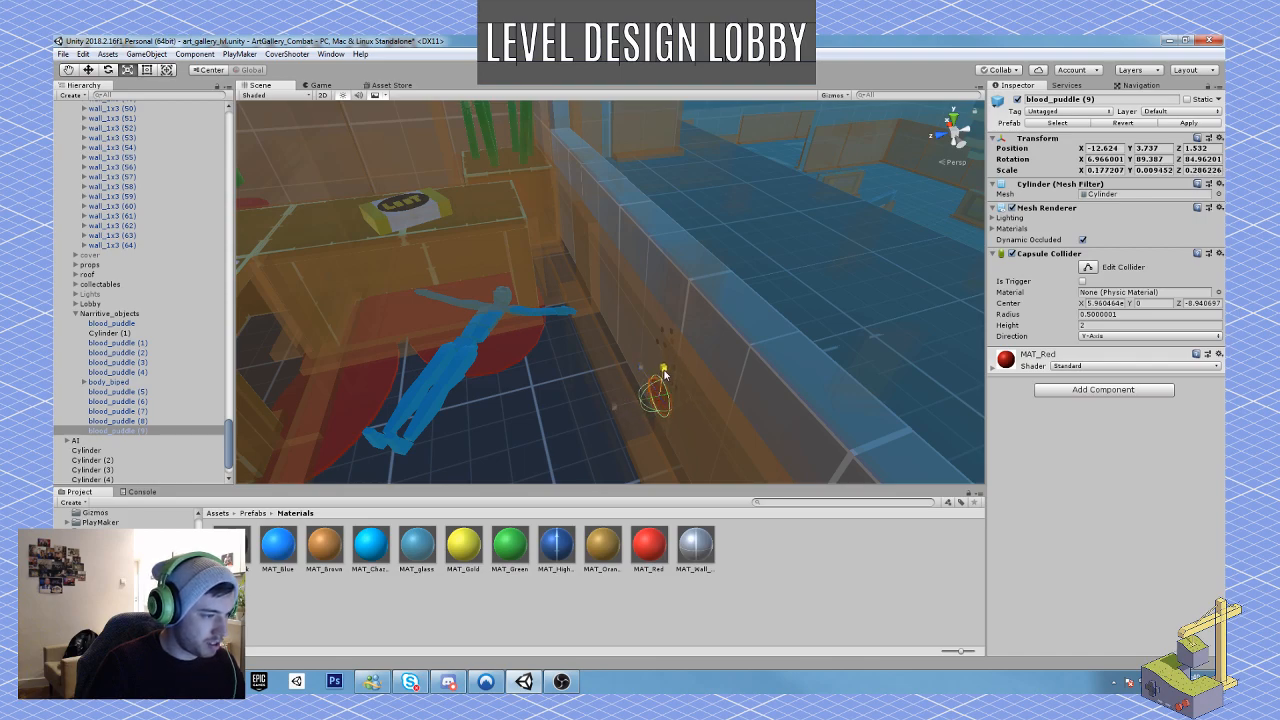
mouse_move(633, 377)
left_mouse_down()
mouse_move(674, 393)
mouse_move(651, 390)
left_mouse_up()
key("e")
key("w")
right_click_drag(651, 390, 672, 363)
key("w")
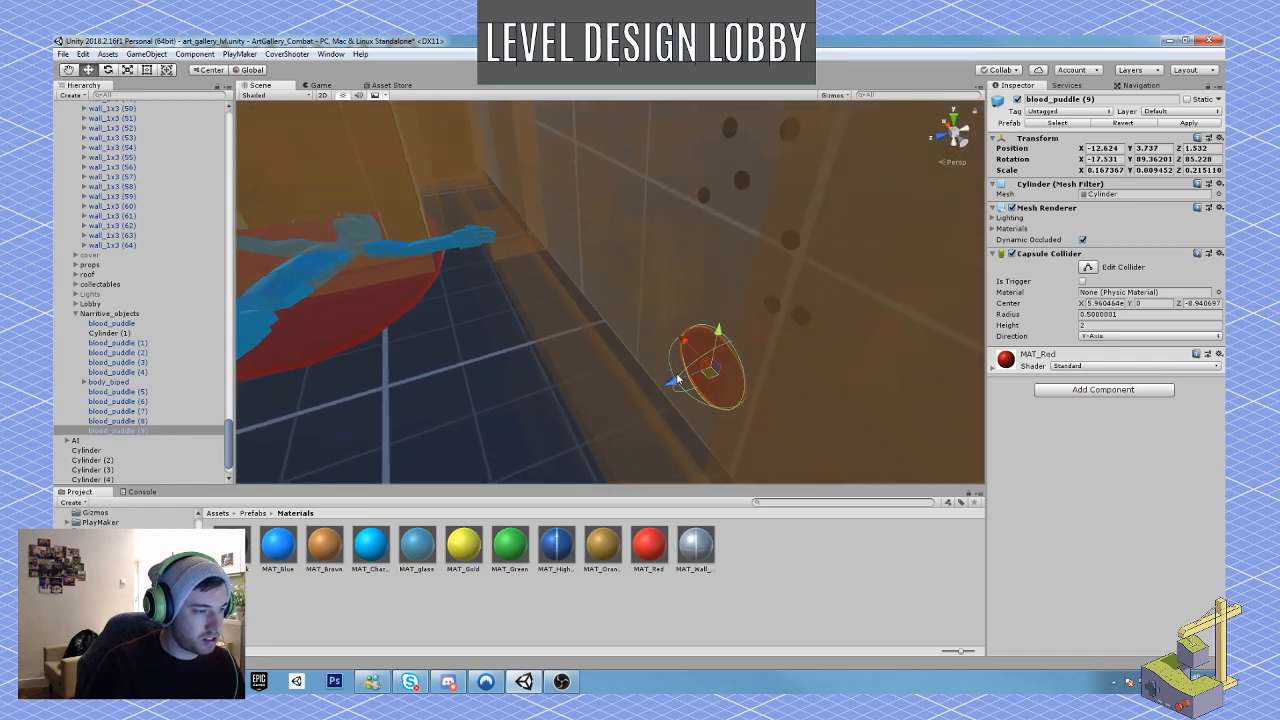
left_click_drag(677, 378, 787, 333)
key("s")
right_click_drag(740, 340, 756, 352)
Step: Duplicate the wall blood splat, rotate the copy to about -165° on X and place it beside the original toward the body
key("ctrl+d")
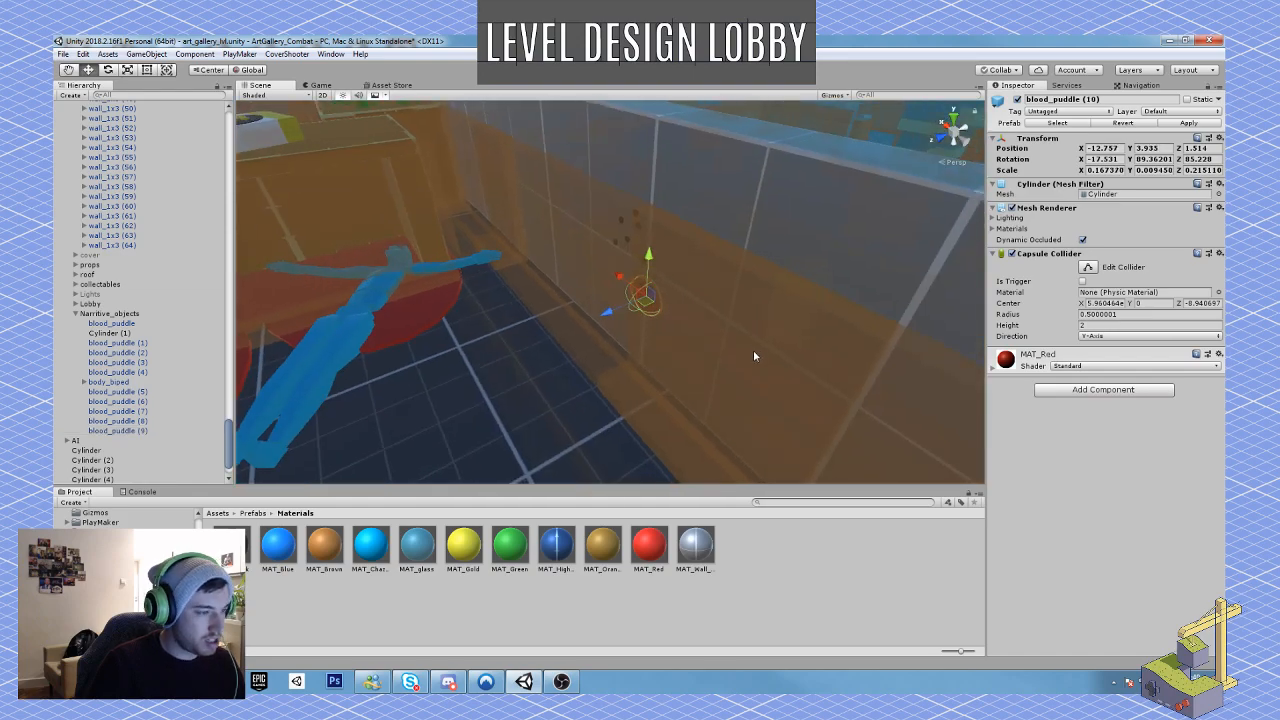
left_click_drag(643, 297, 656, 393)
key("r")
key("e")
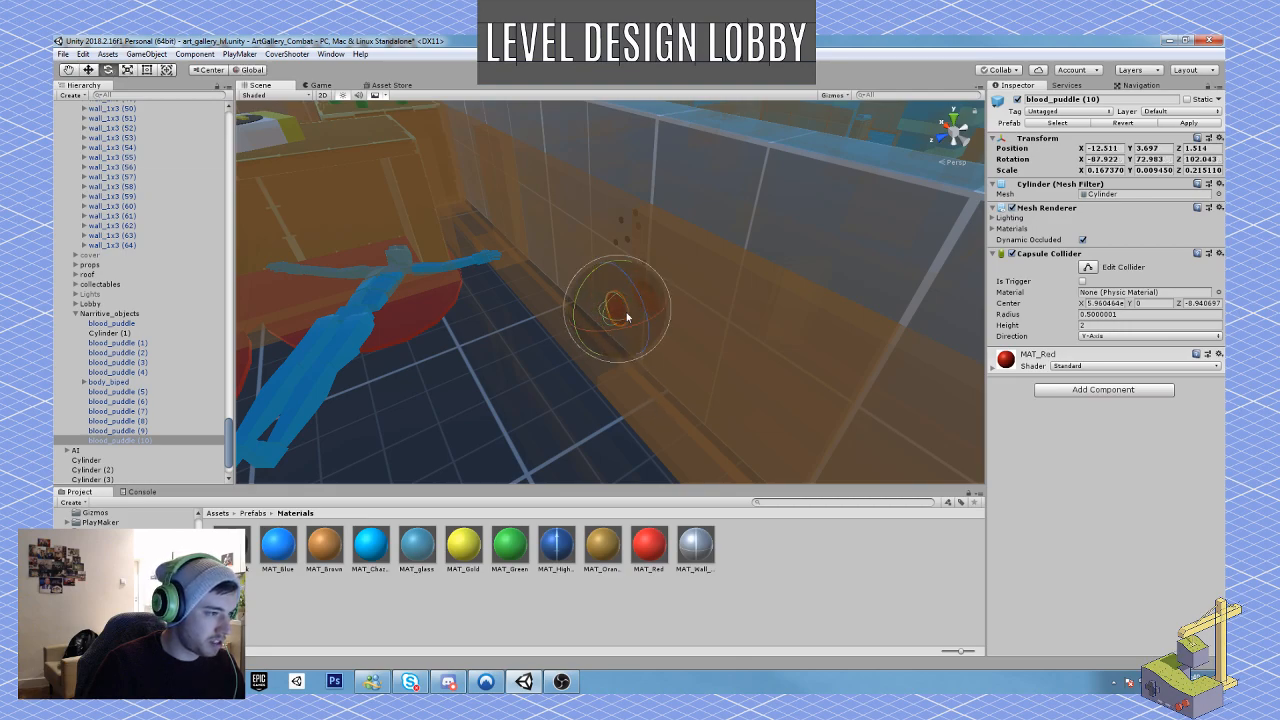
left_click_drag(644, 305, 668, 395)
key("w")
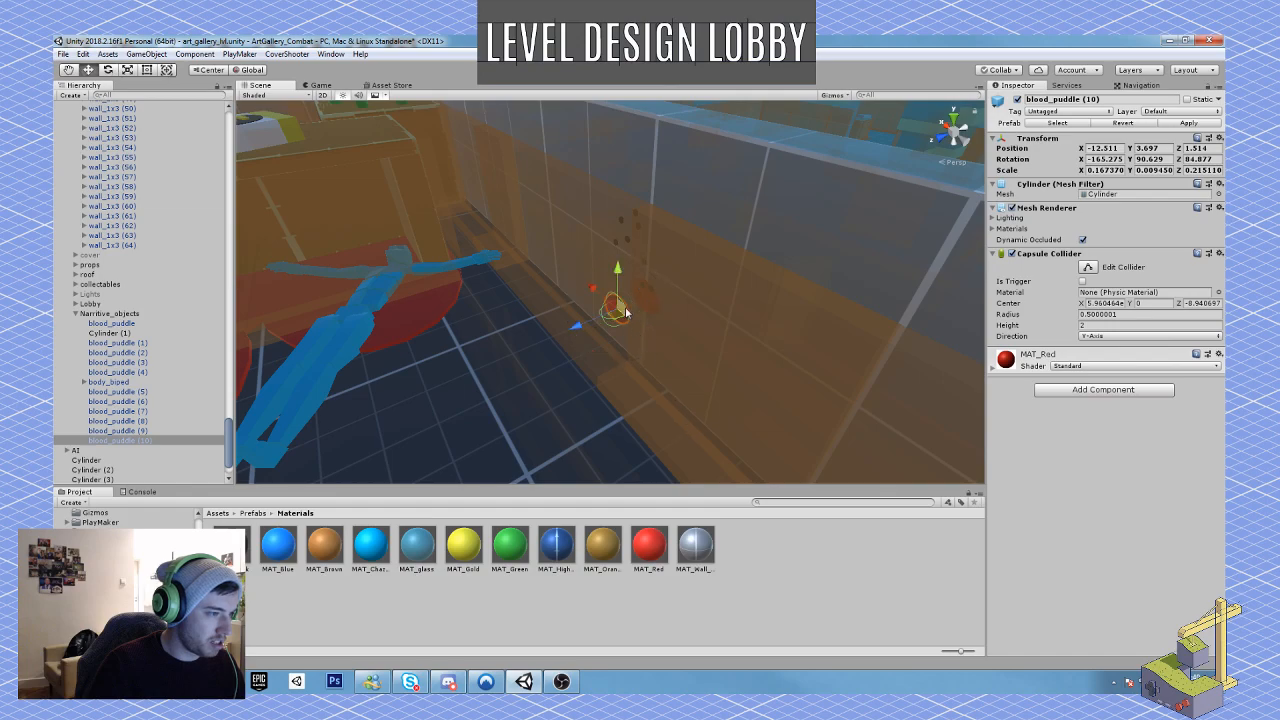
left_click_drag(625, 313, 606, 285)
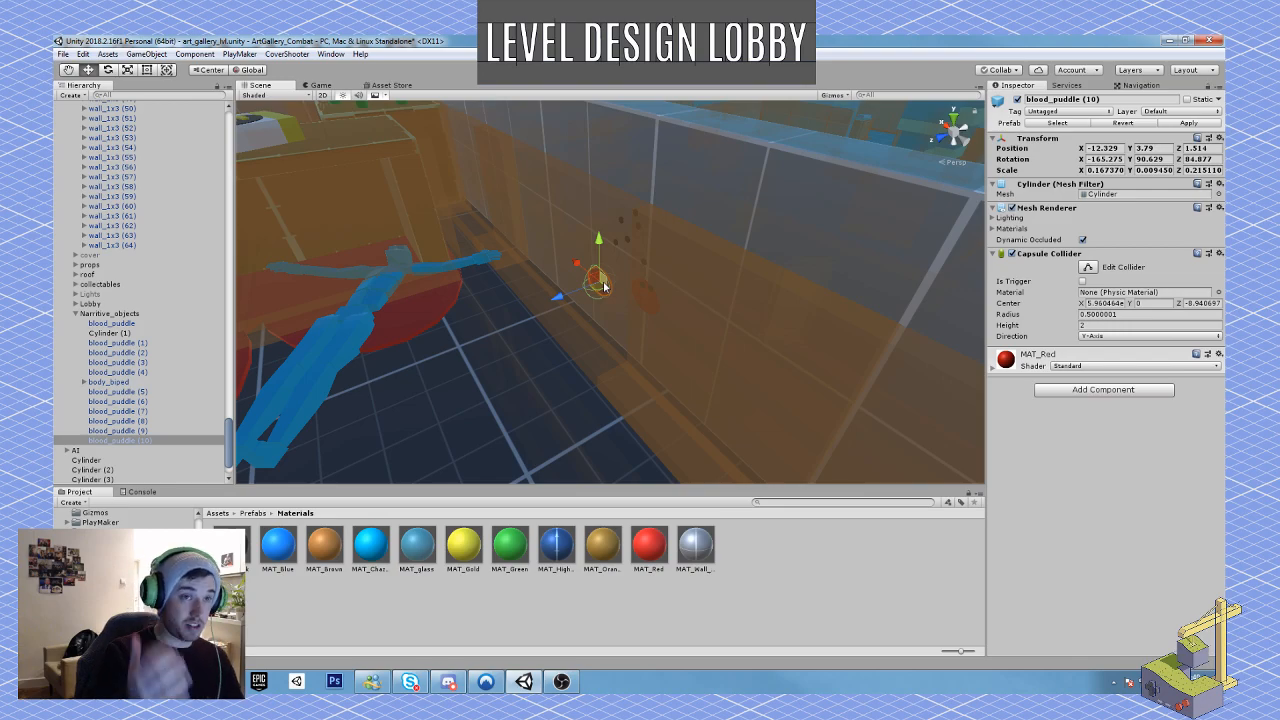
Step: Duplicate the wall blood splat nearest the body, lower and rotate the copy, and stretch it into a drip of about 0.07 by 0.31
key("ctrl+d")
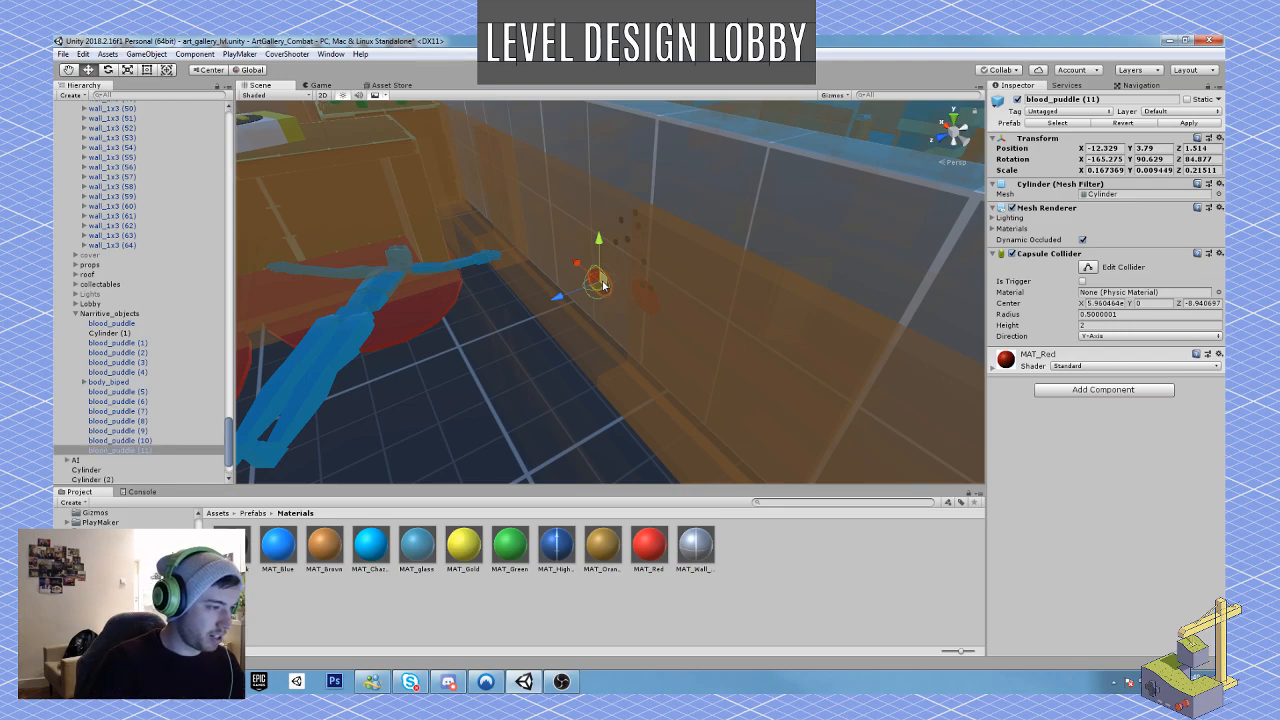
key("e")
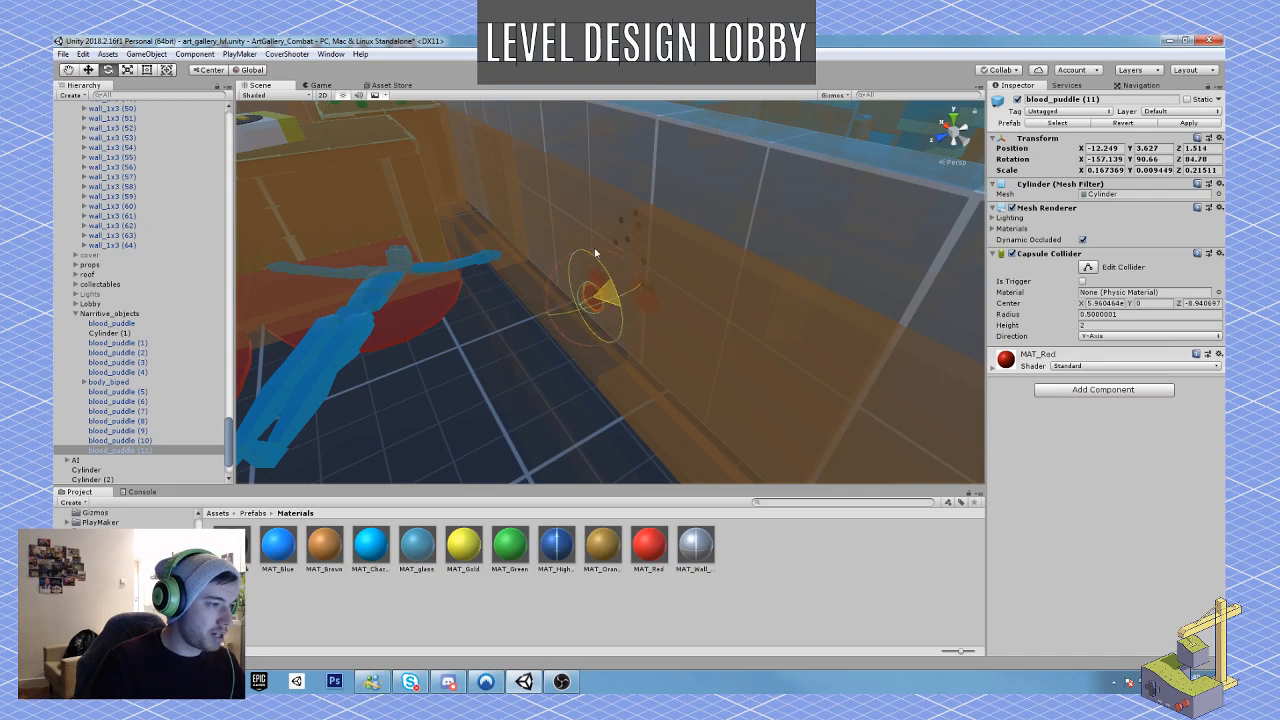
left_click_drag(597, 283, 576, 217)
key("r")
left_click_drag(603, 329, 609, 326)
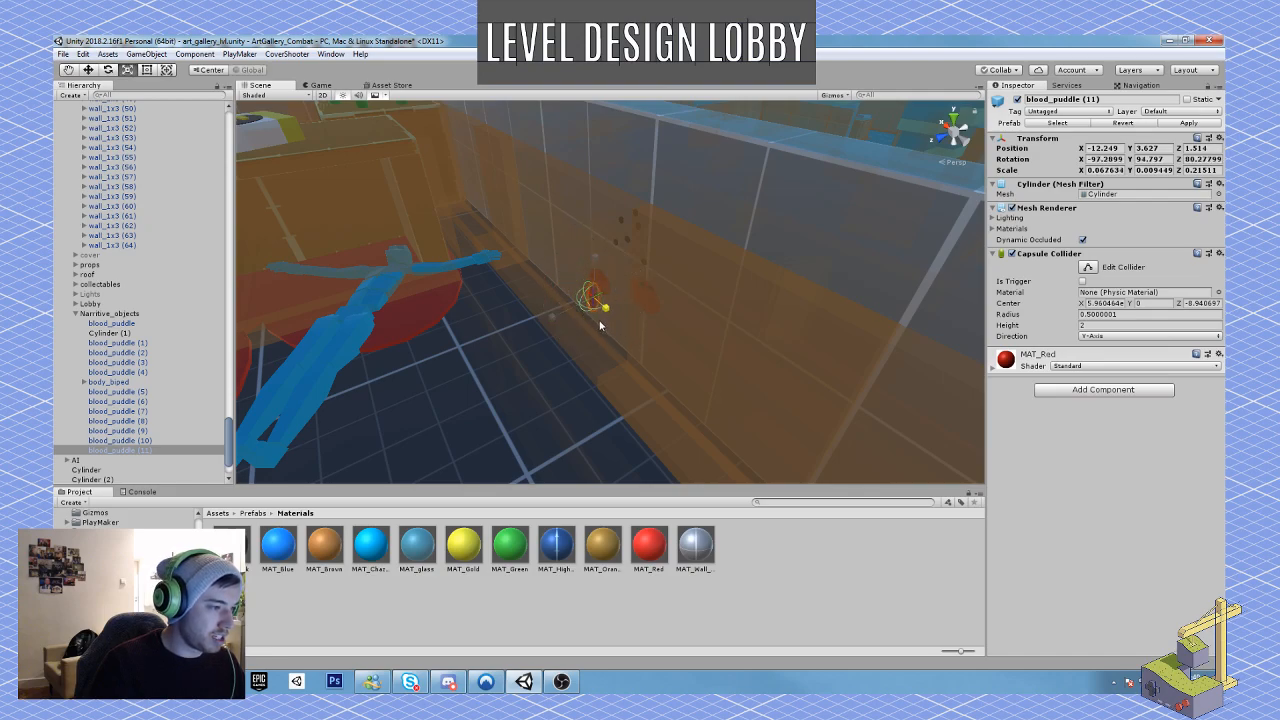
left_click_drag(594, 259, 599, 238)
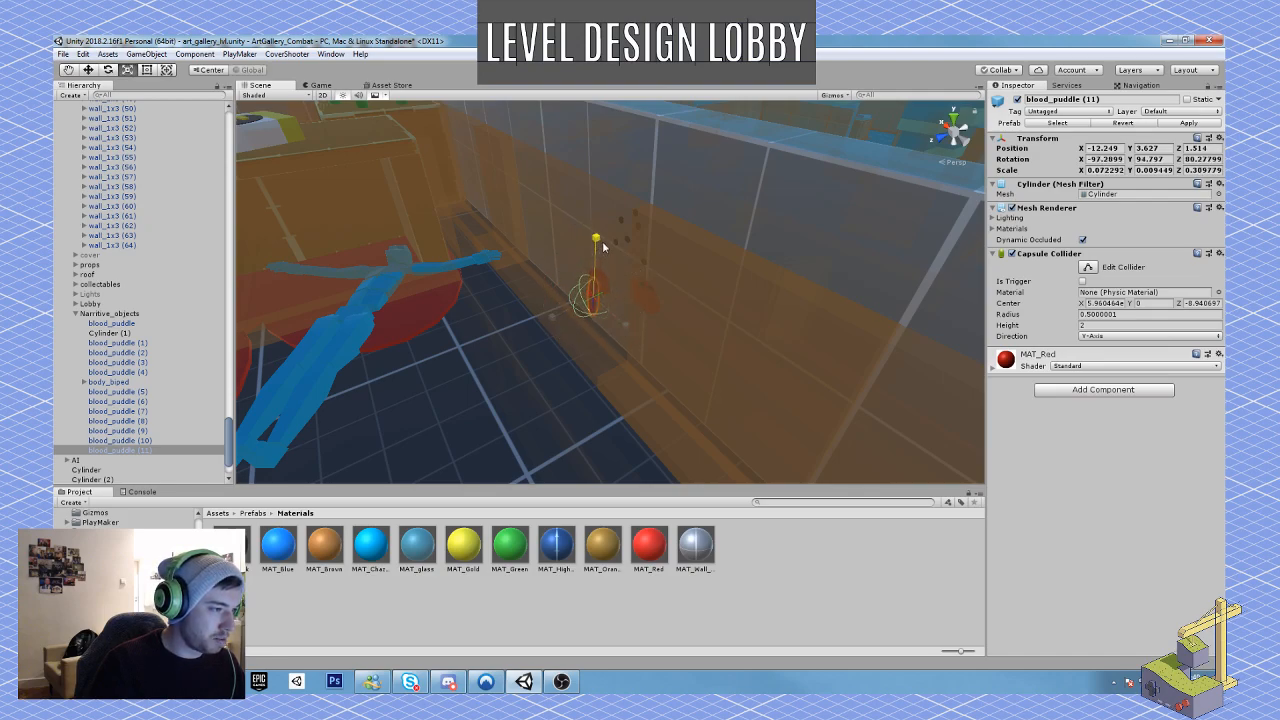
Step: Tilt the blood drip to about -113° on X and place it against the wall just below the splat nearest the body
key("w")
key("w")
right_click_drag(595, 320, 583, 323)
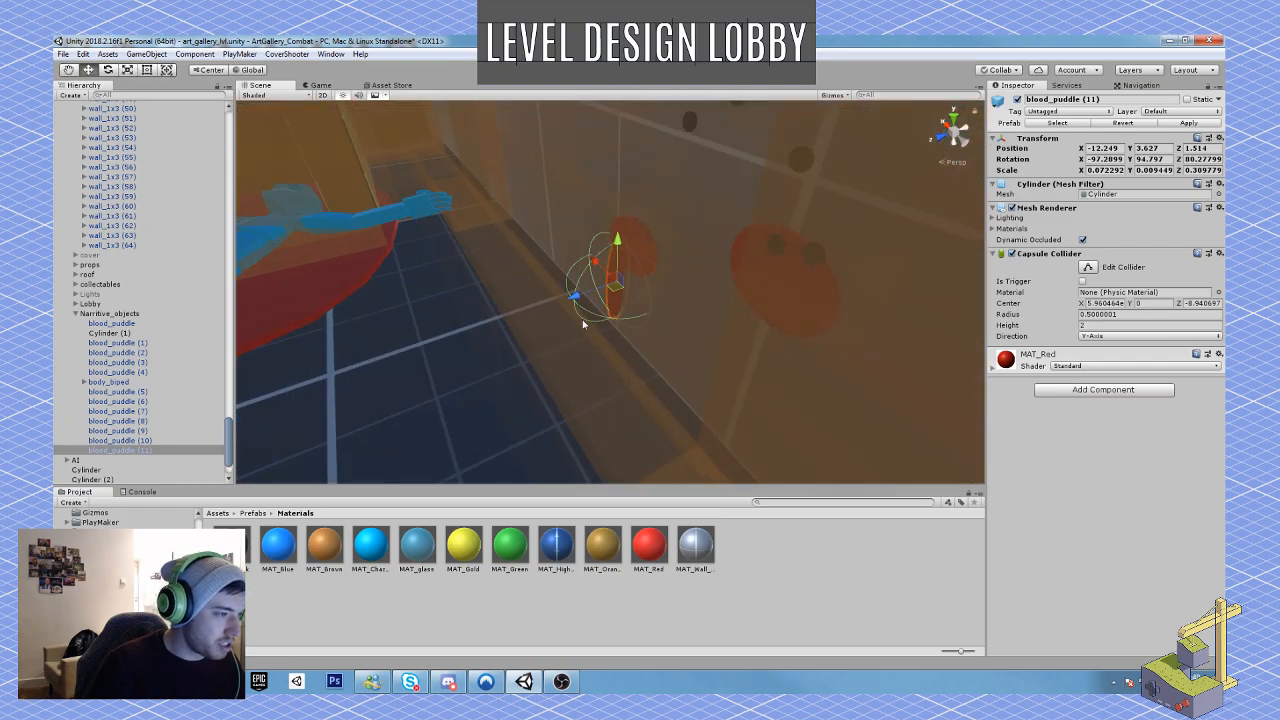
mouse_move(619, 285)
left_mouse_down()
mouse_move(638, 289)
mouse_move(633, 300)
mouse_move(614, 276)
left_mouse_up()
key("e")
key("w")
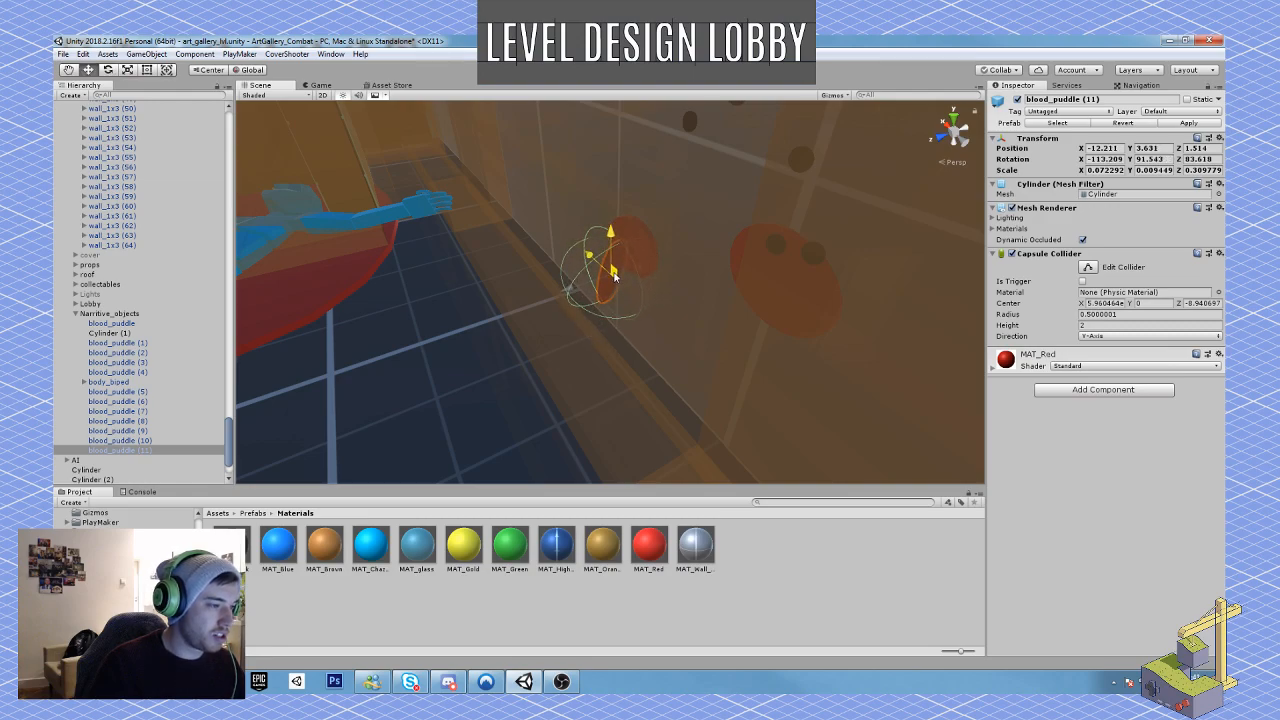
Step: Duplicate the blood drip, rotate the copy to about -98° on X, thin it to about 0.025 by 0.48 and lower it on the wall
key("ctrl+d")
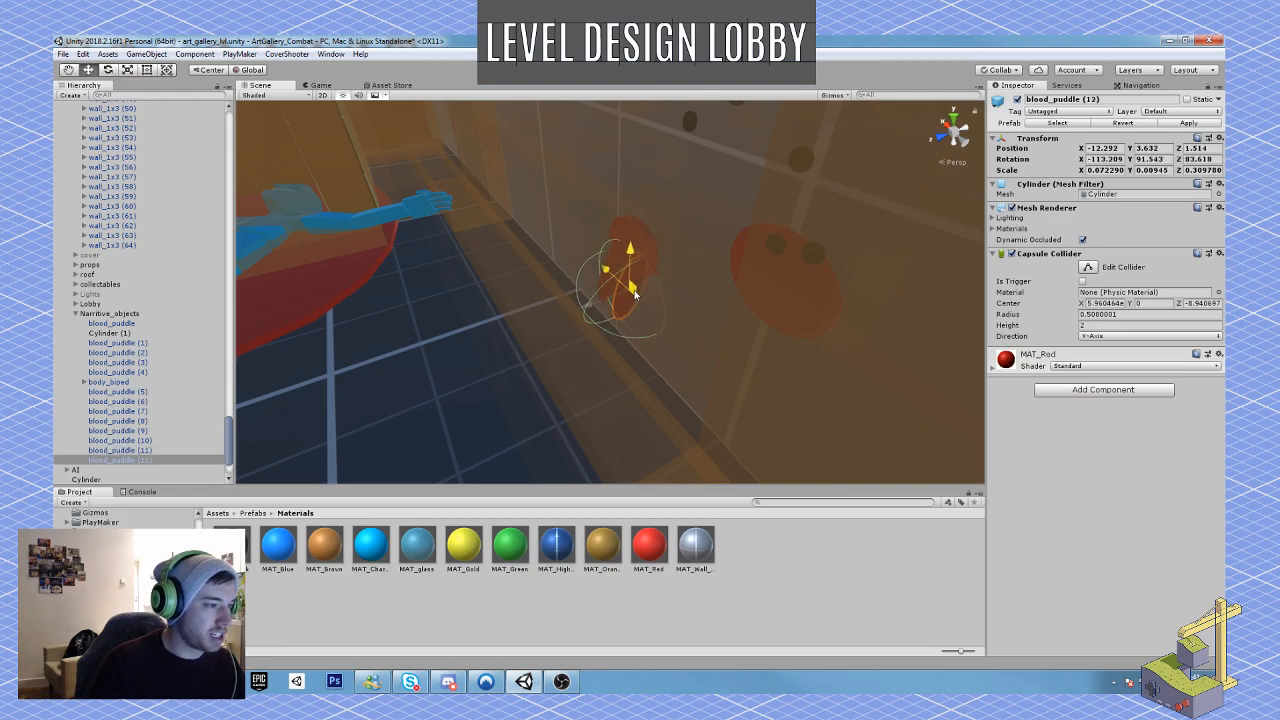
key("e")
mouse_move(653, 296)
left_mouse_down()
mouse_move(648, 284)
mouse_move(642, 318)
left_mouse_up()
key("r")
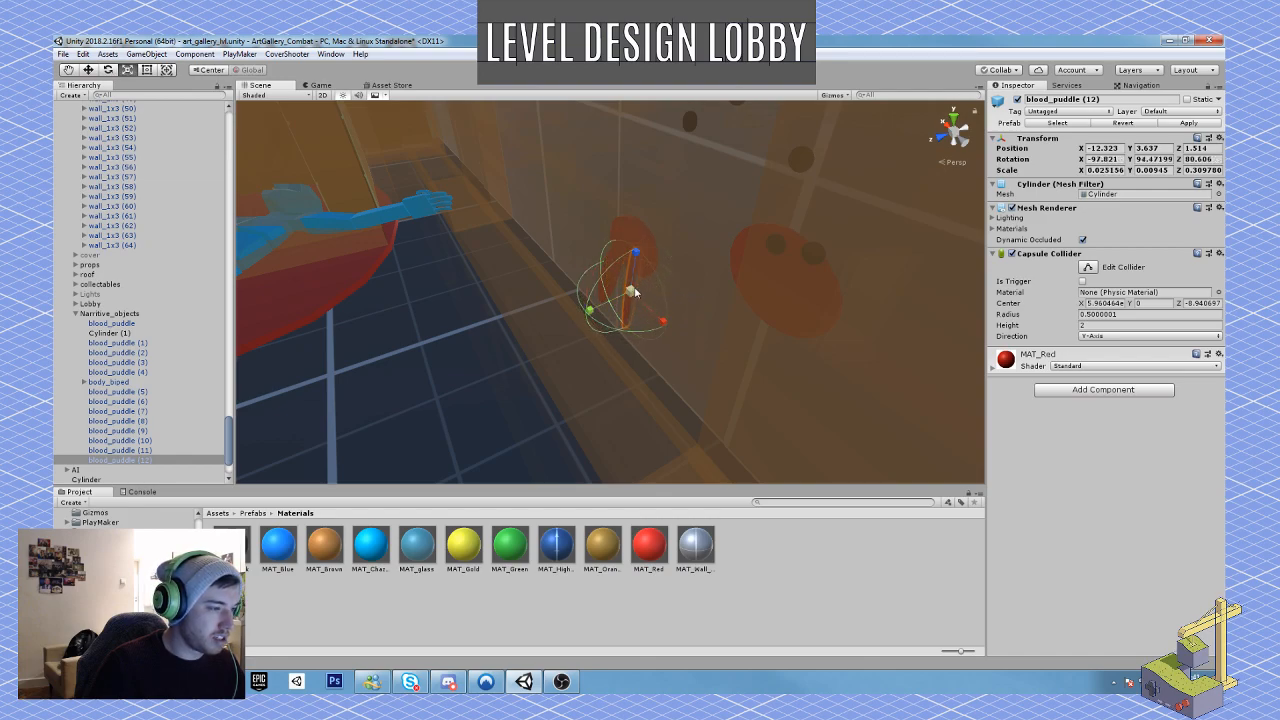
mouse_move(637, 262)
left_mouse_down()
mouse_move(637, 234)
mouse_move(633, 262)
left_mouse_up()
key("w")
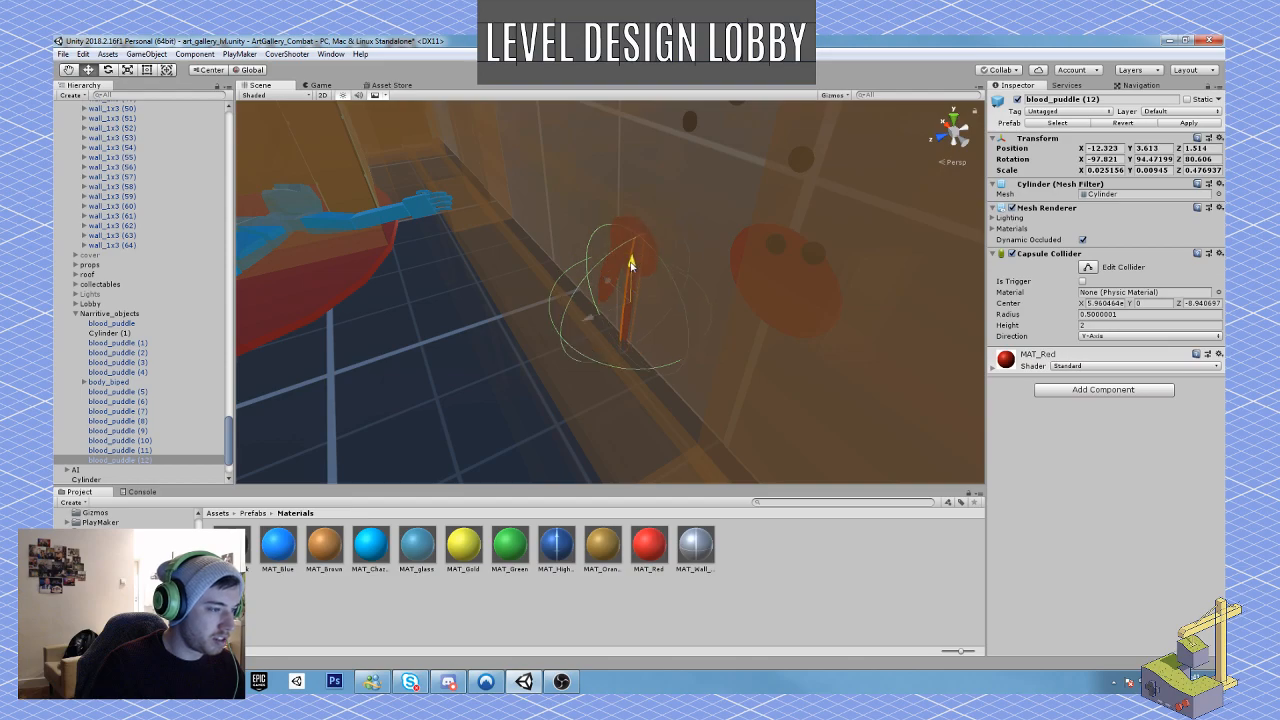
Step: Duplicate the floor puddle under the body, shrink the copy to about 0.25 by 0.72 and place it at the wall's base below the drips
left_click_drag(596, 362, 509, 341, "alt")
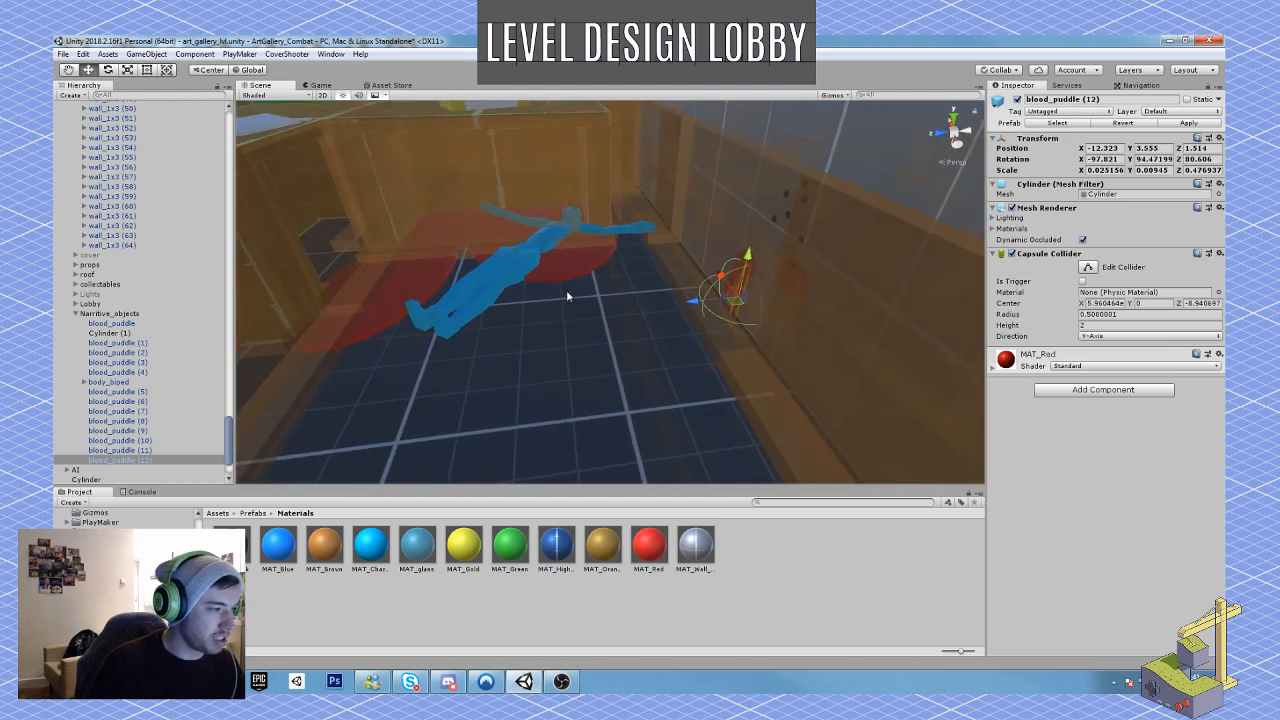
left_click(564, 274)
key("ctrl+d")
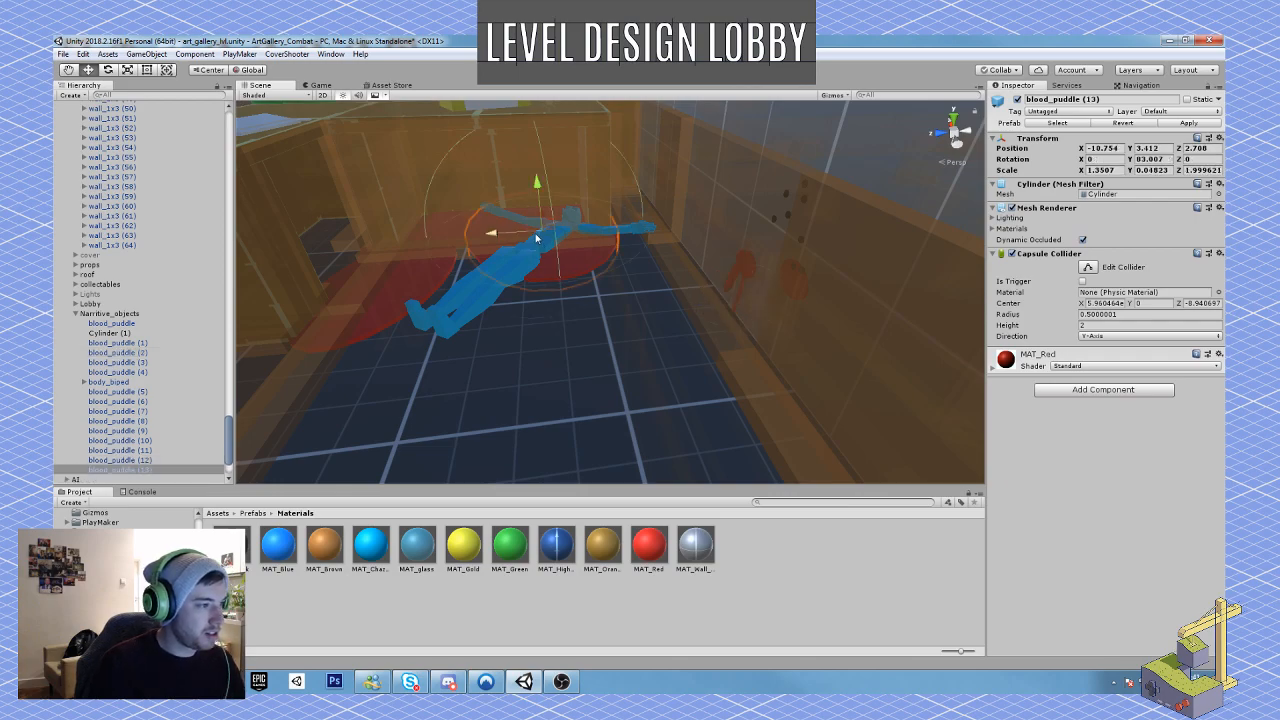
left_click_drag(552, 244, 744, 308)
key("r")
key("w")
key("r")
key("w")
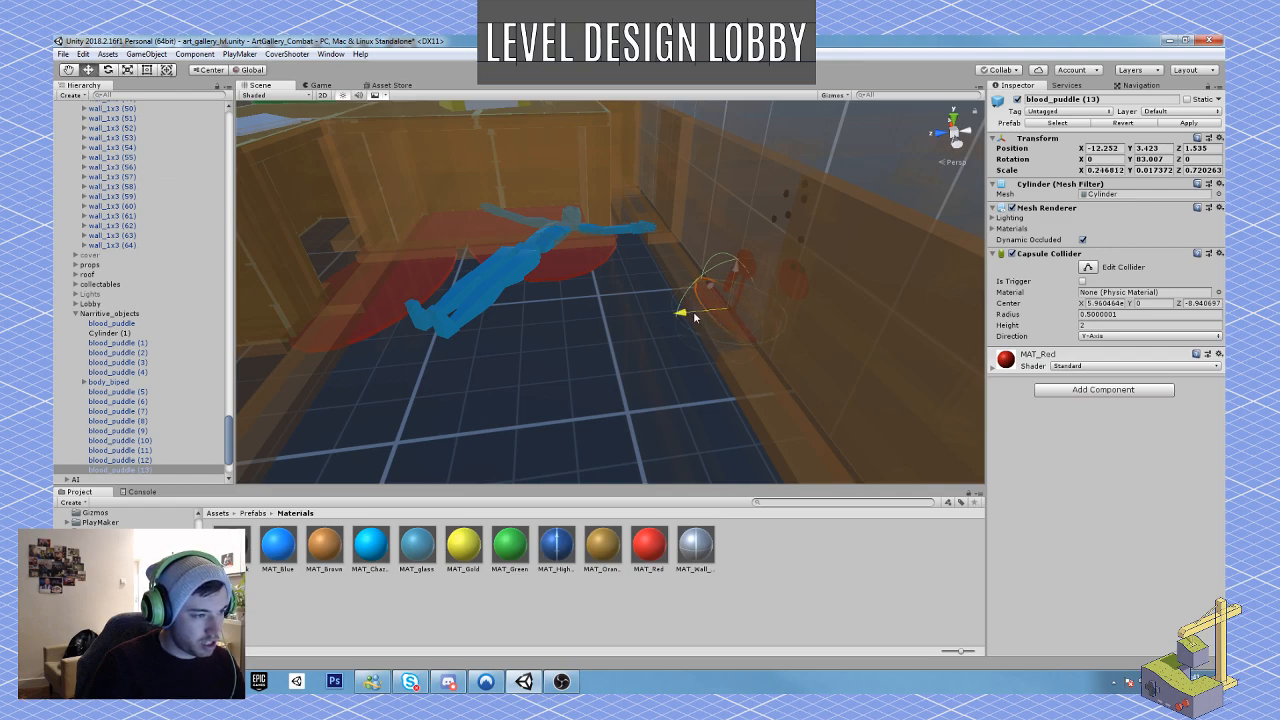
Step: Examine the lobby from the entrance side, checking how the blood puddles, displays and reception desk read from the player's viewpoint
mouse_move(686, 346)
left_mouse_down("alt")
mouse_move(531, 289)
mouse_move(561, 288)
left_mouse_up("alt")
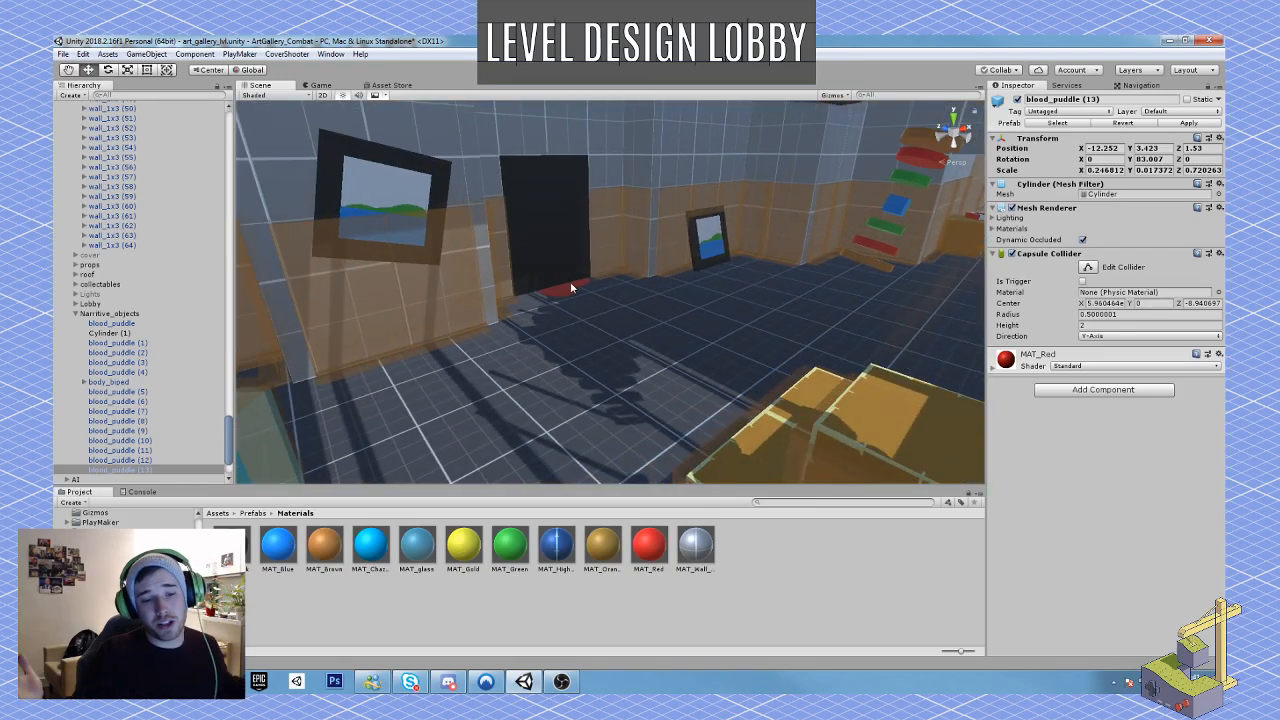
left_click_drag(659, 291, 838, 291, "alt")
key("s")
right_click_drag(838, 291, 731, 299)
left_click(773, 313)
key("s")
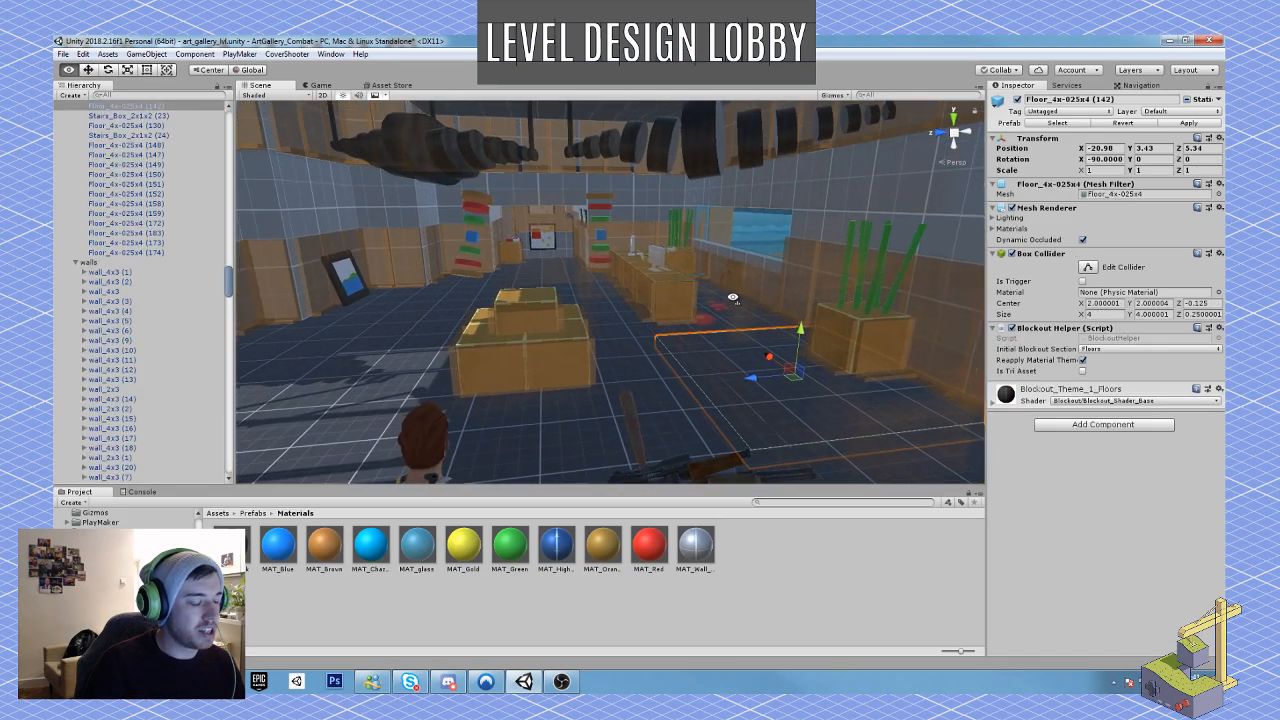
scroll(583, 367, "down", 3)
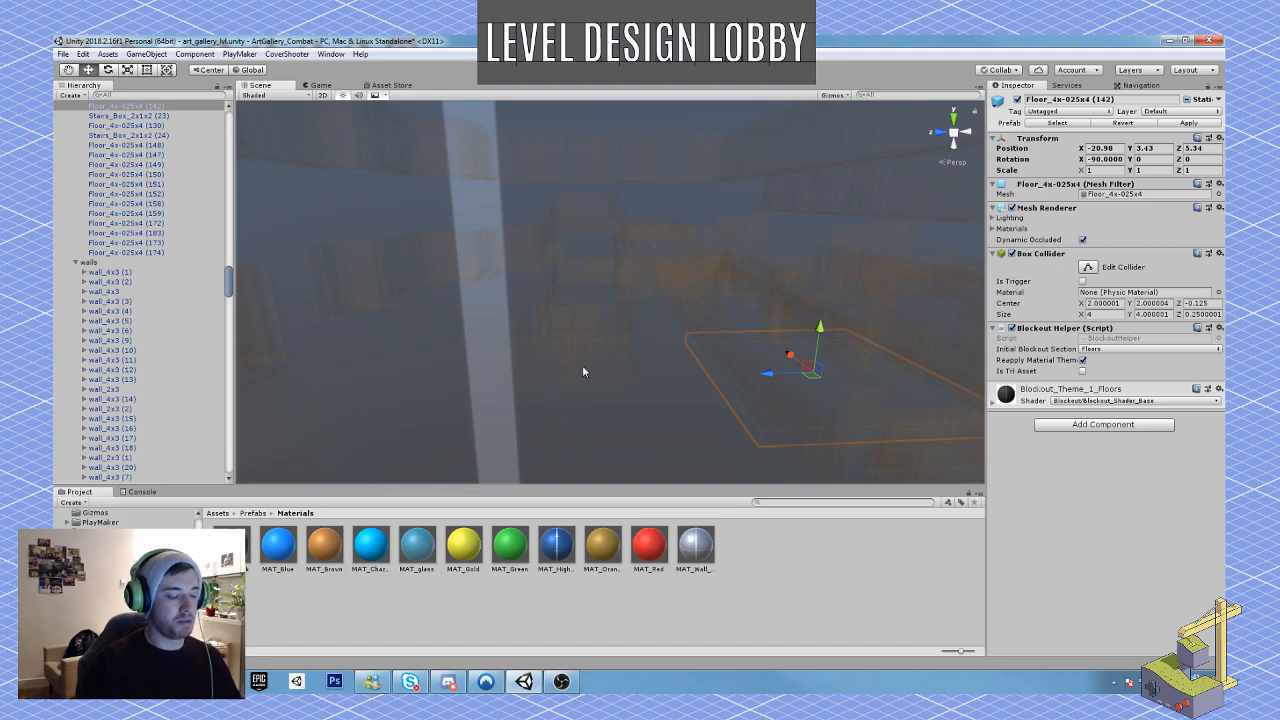
mouse_move(590, 362)
right_mouse_down()
mouse_move(594, 350)
mouse_move(587, 358)
right_mouse_up()
key("w")
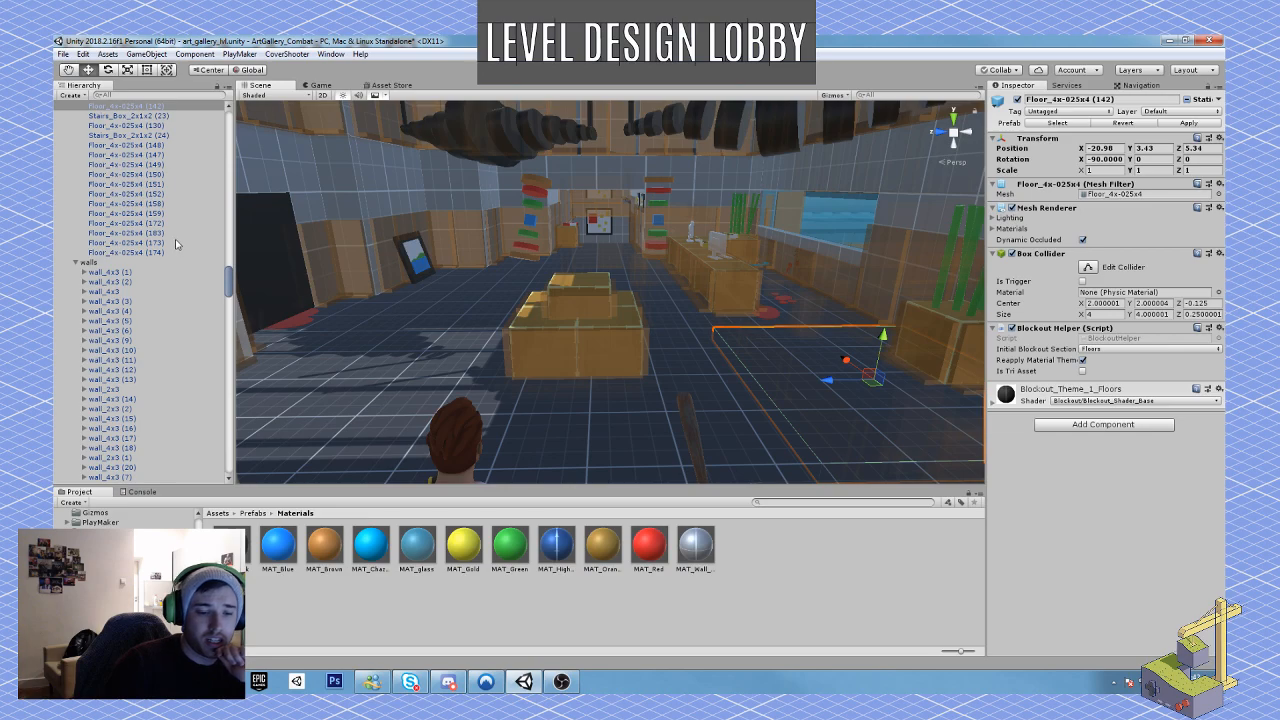
Step: Collapse the walls and floors groups and move the loose bullet-hole cylinders, Cylinder through Cylinder (8), into the Narritive_objects group
left_click(76, 262)
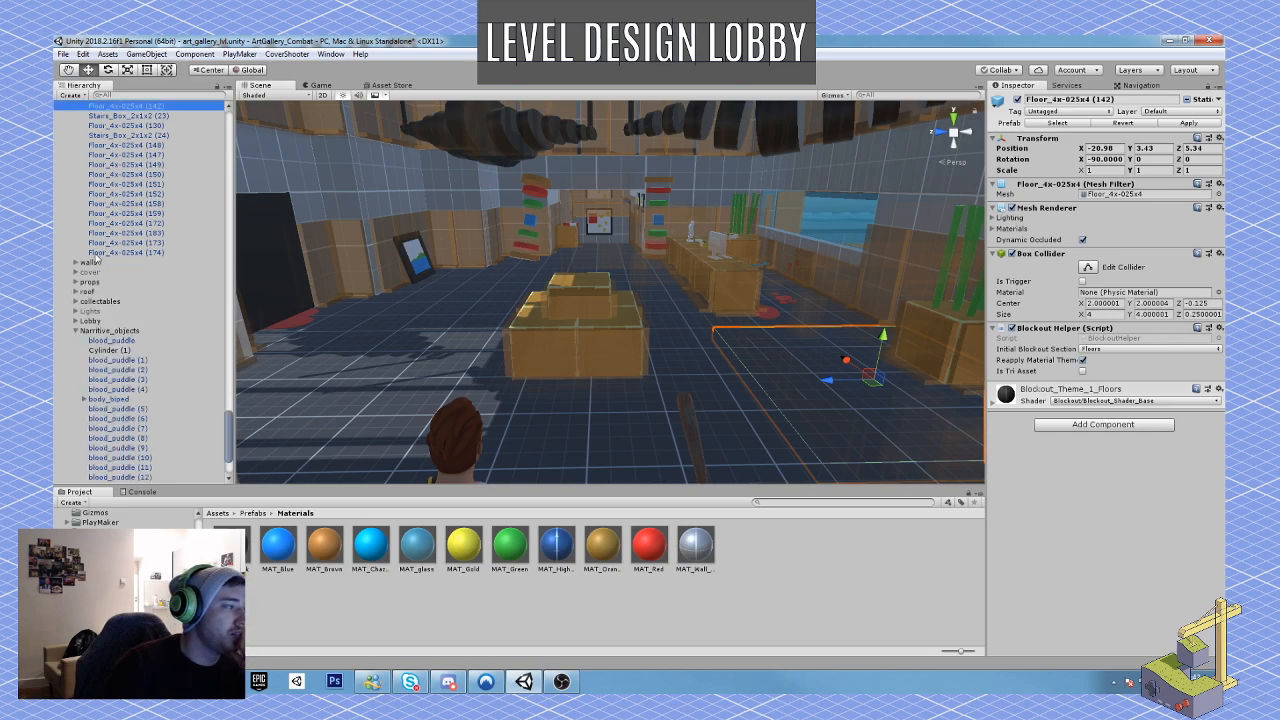
scroll(140, 340, "up", 10)
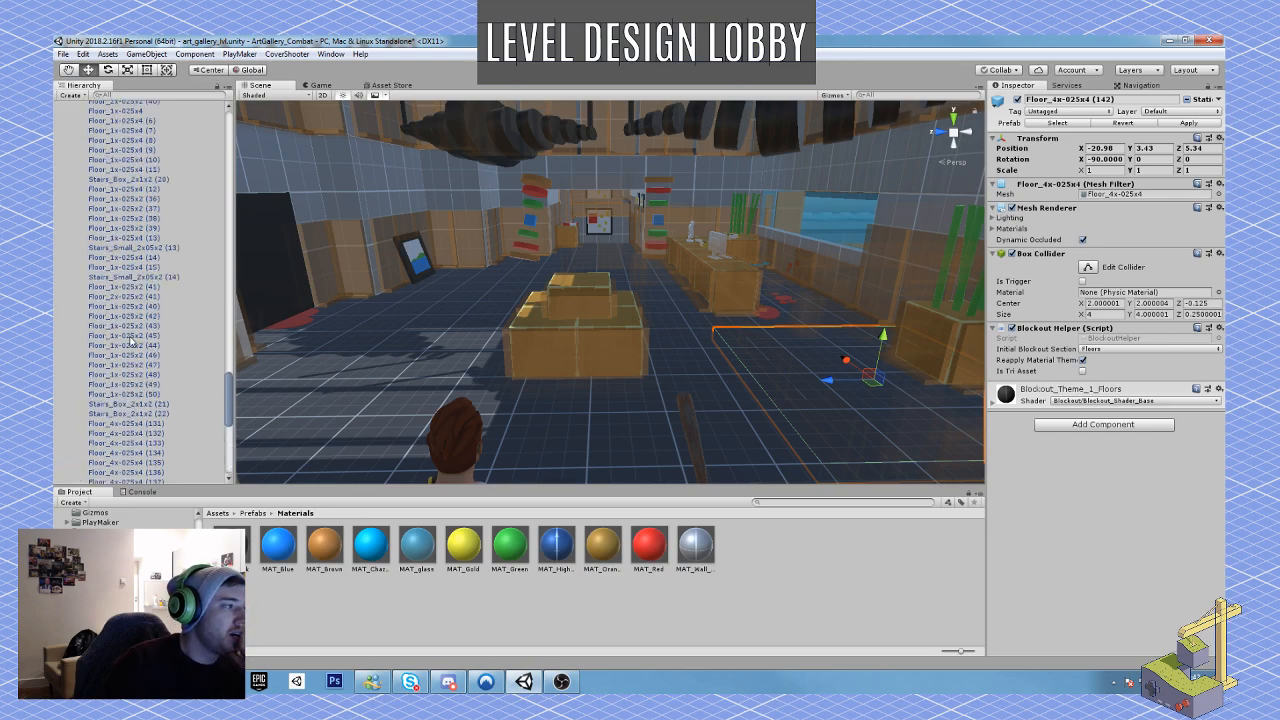
scroll(140, 340, "up", 15)
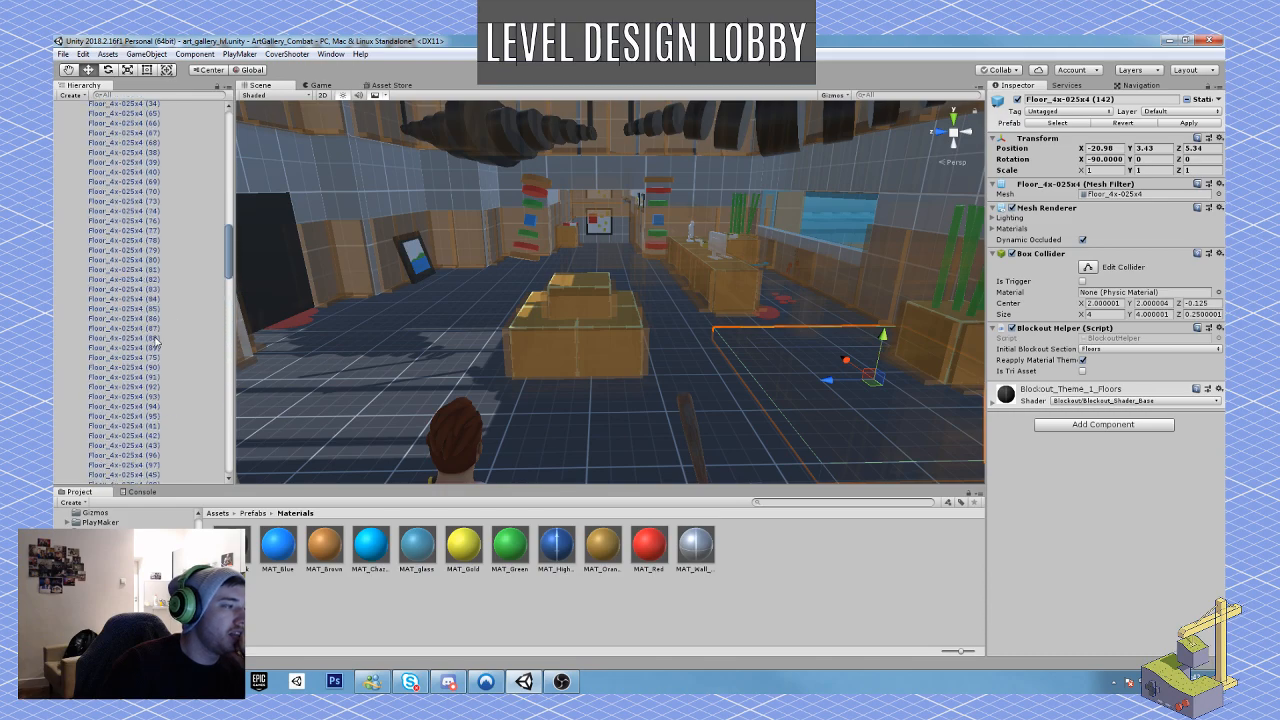
scroll(155, 340, "up", 15)
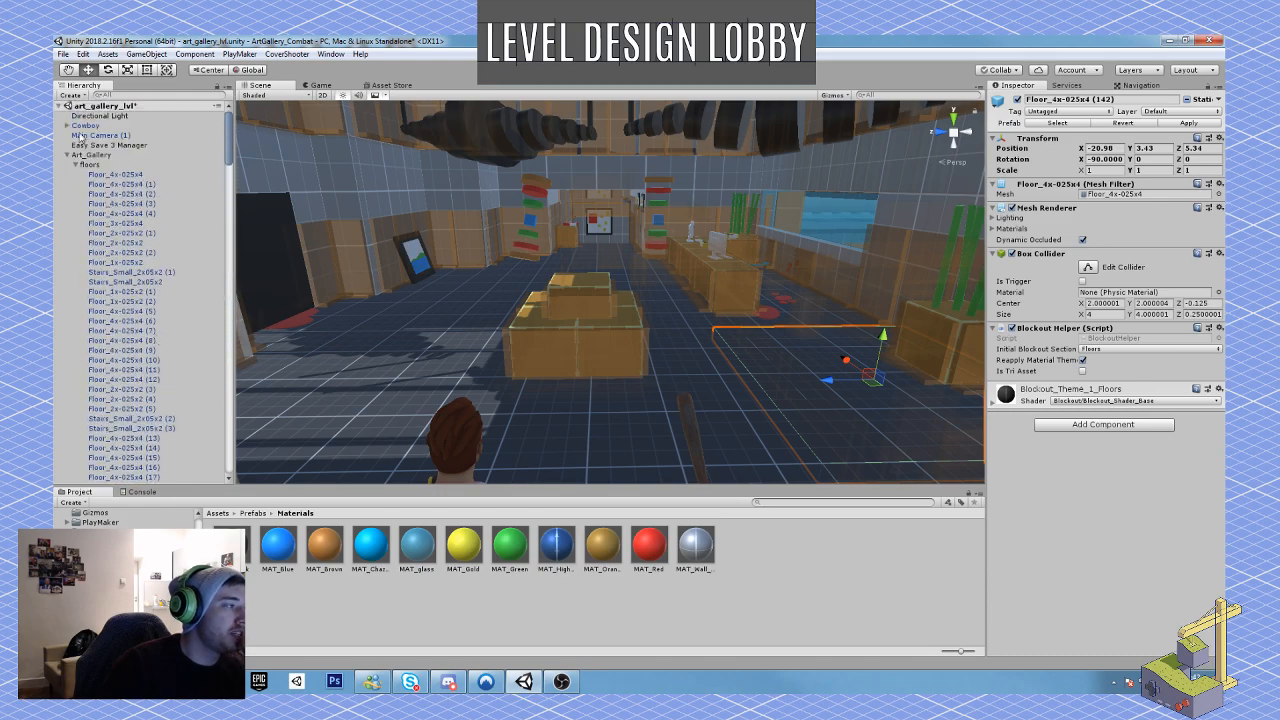
left_click(75, 165)
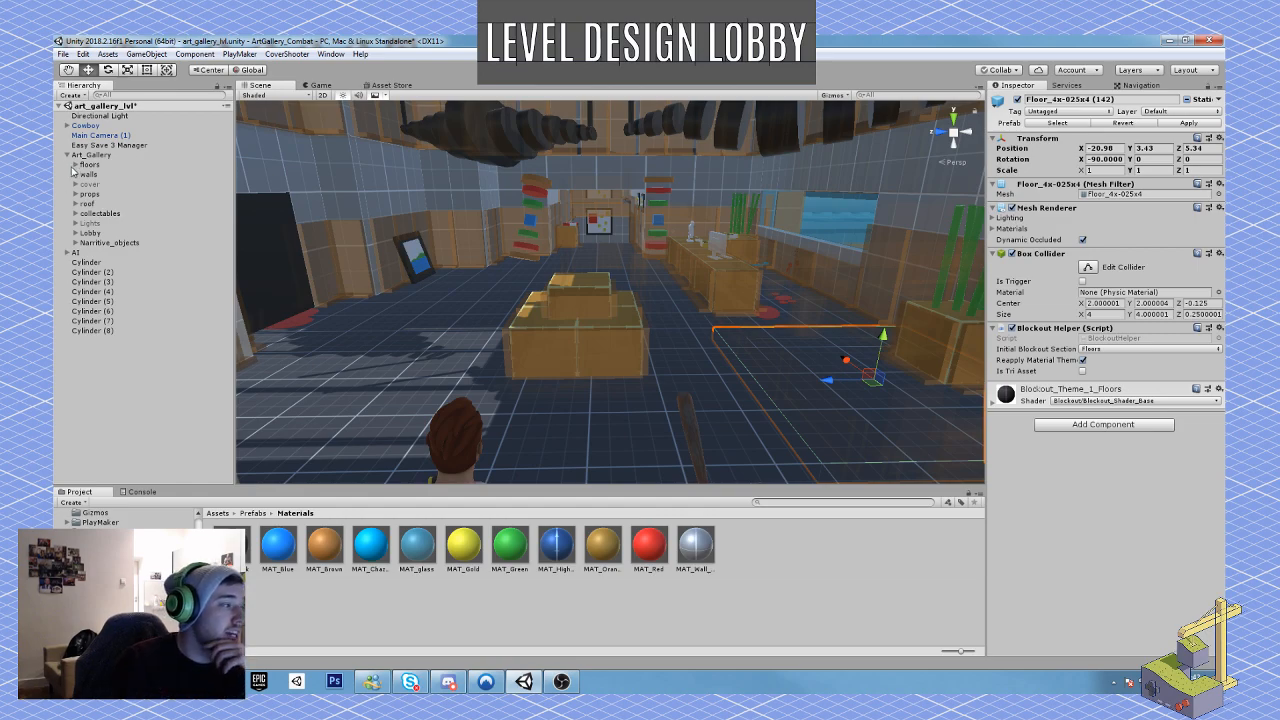
left_click(88, 265)
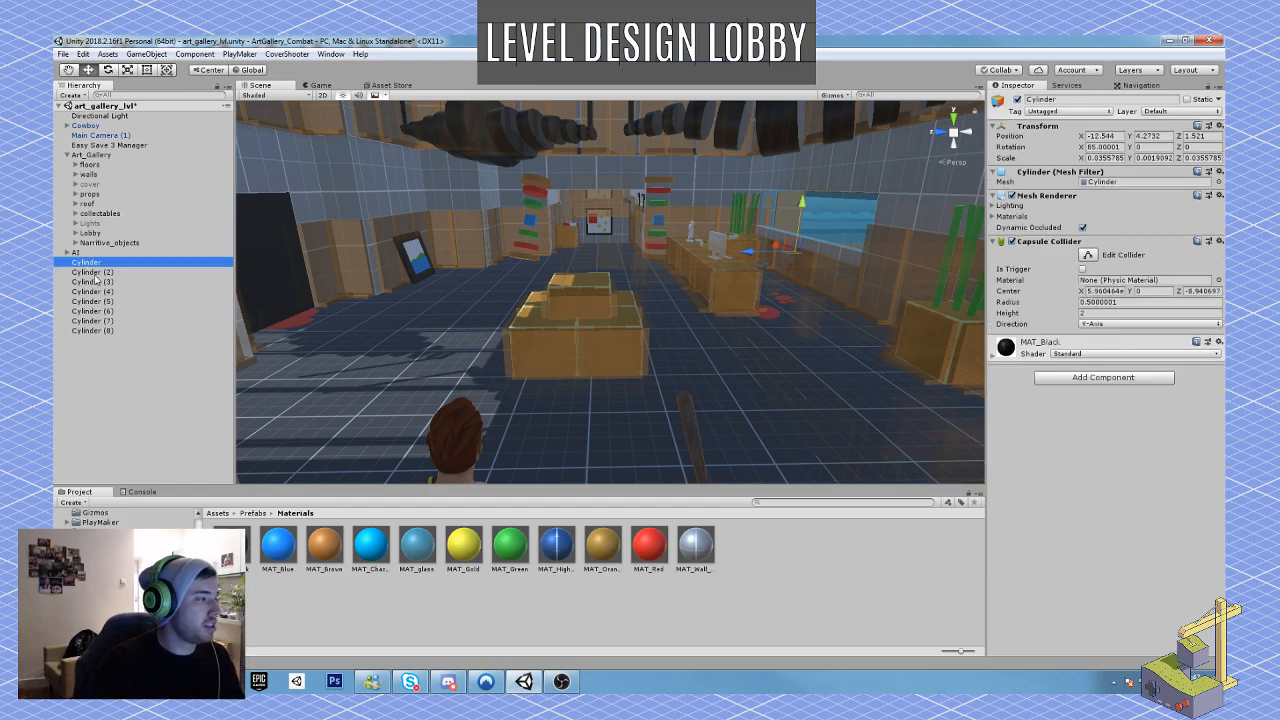
left_click(104, 331, "shift")
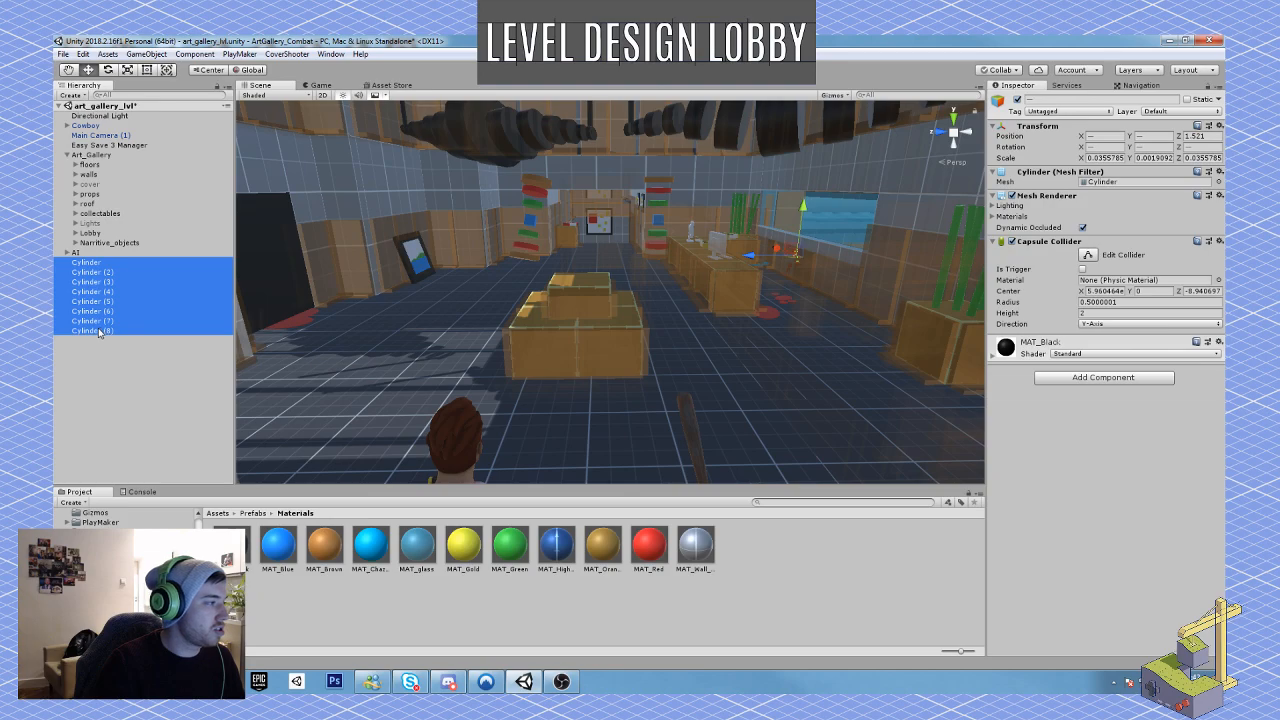
left_click_drag(97, 333, 118, 249)
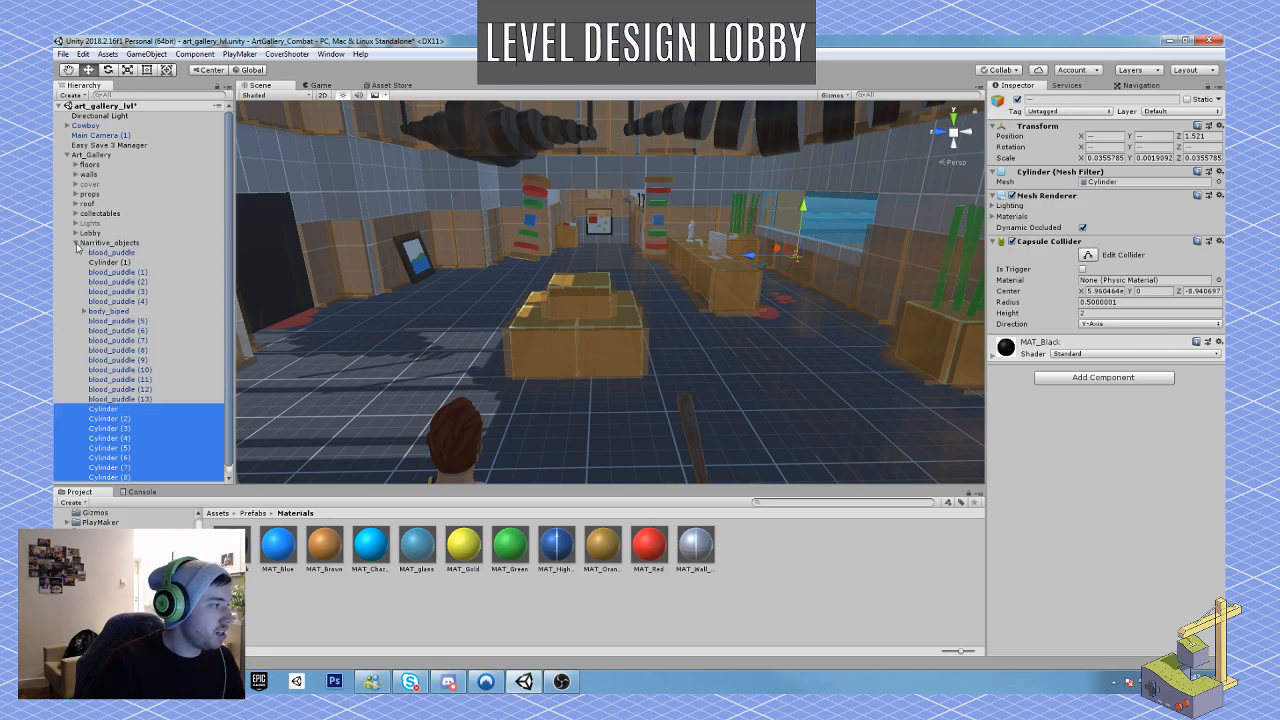
left_click(76, 243)
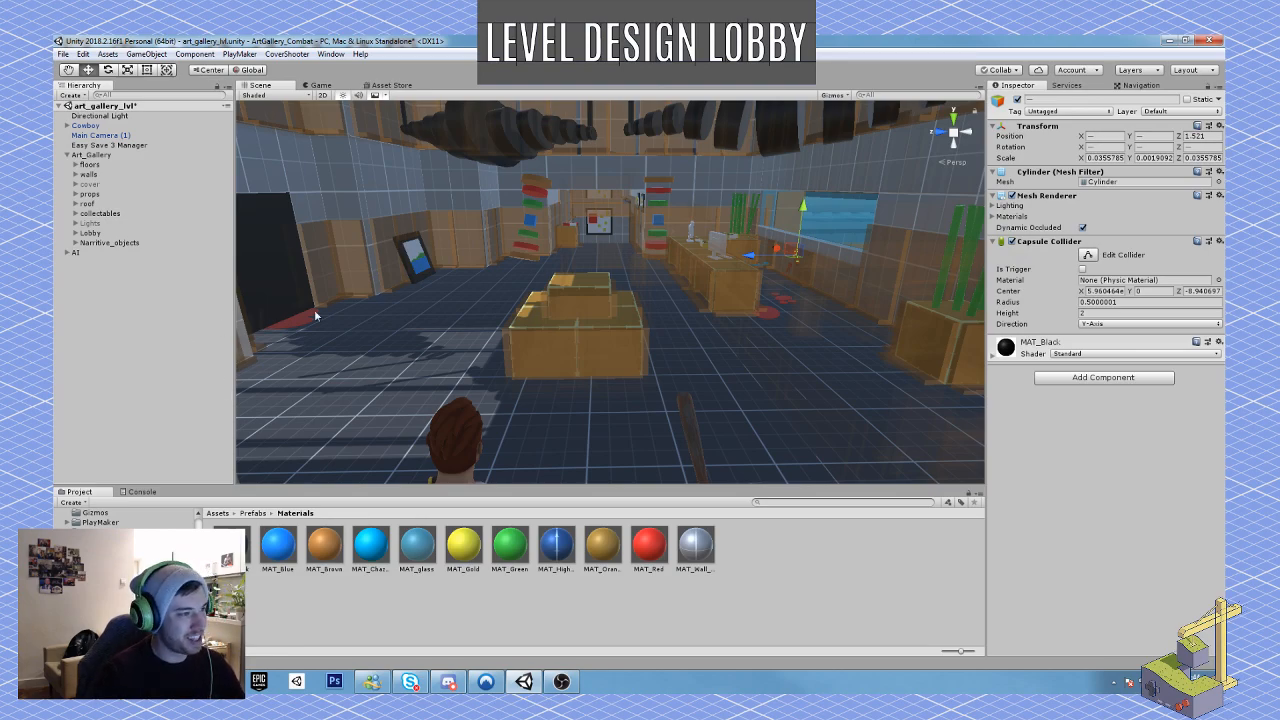
Step: Rotate the nearer computer on the reception desk to about -27° on Y and shift it along the desk
mouse_move(578, 312)
right_mouse_down()
mouse_move(574, 300)
mouse_move(595, 316)
right_mouse_up()
key("w")
right_click_drag(704, 325, 716, 325)
left_click(713, 322)
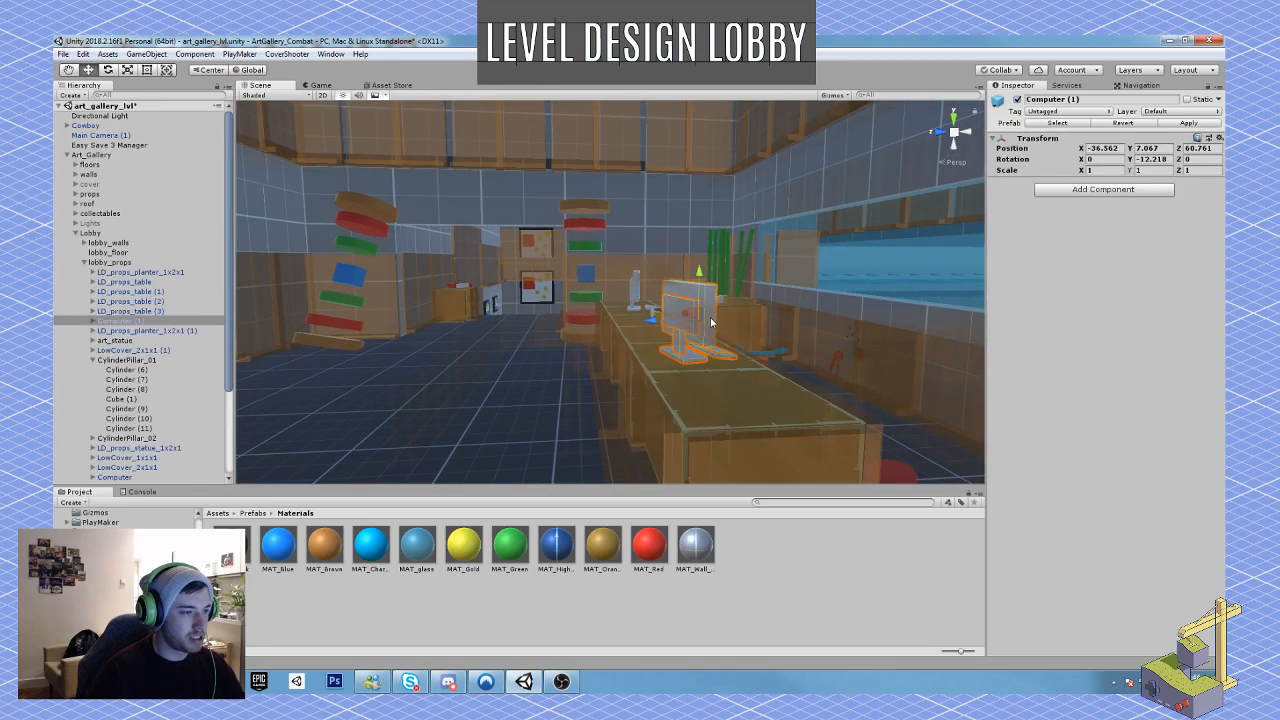
key("e")
left_click_drag(705, 331, 673, 323)
key("w")
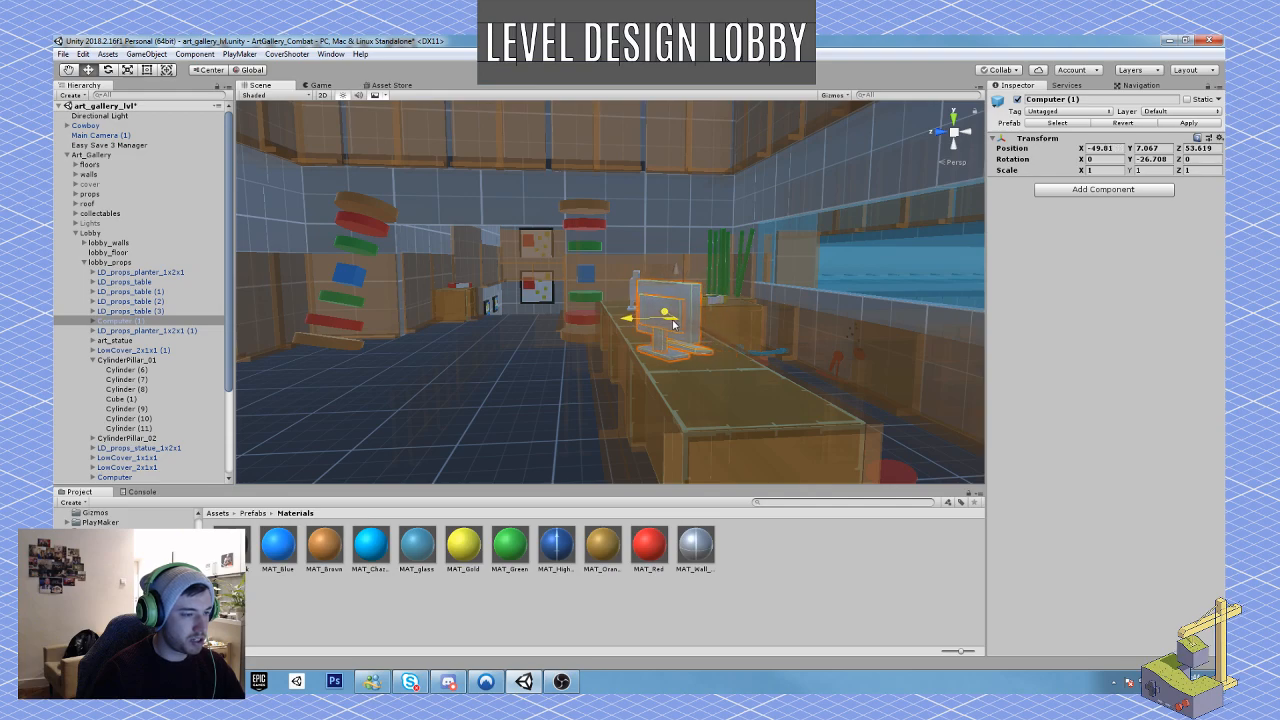
Step: Examine the lobby's composition, the main gallery beyond it, the hanging ceiling sculptures and the blood puddle at the dark doorway
right_click_drag(673, 323, 602, 384)
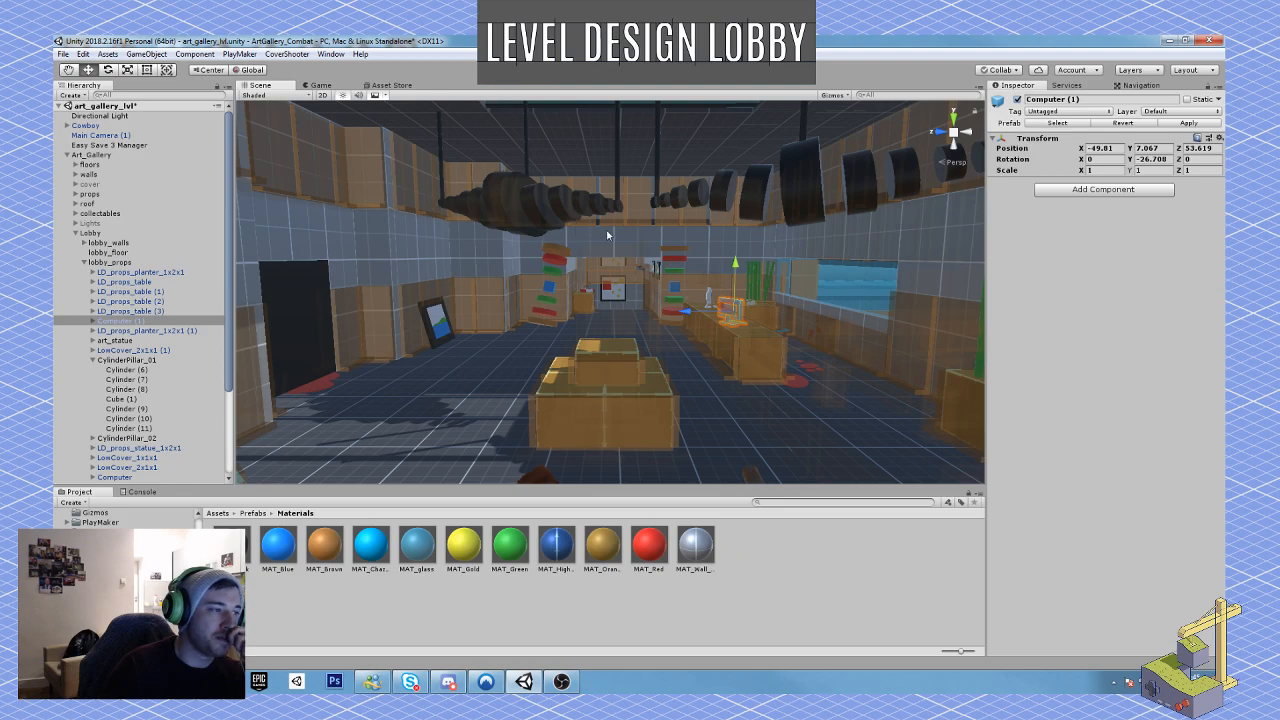
right_click_drag(697, 443, 1040, 380)
key("w")
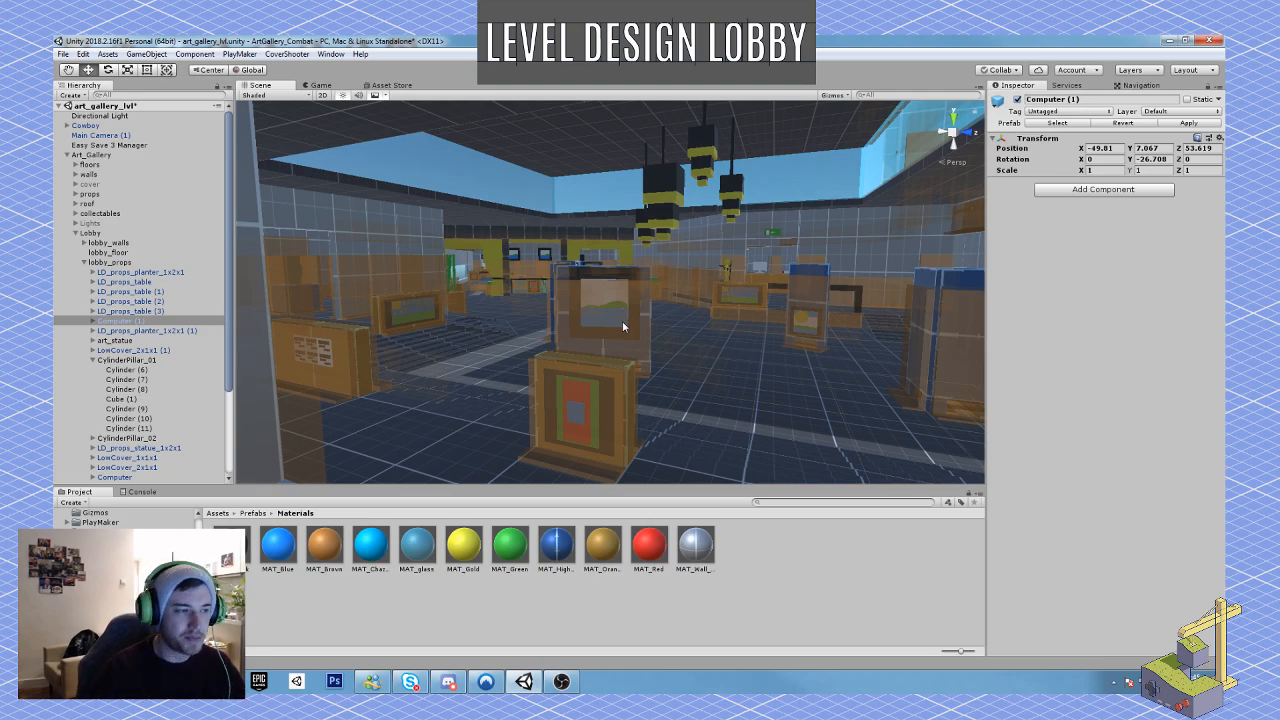
right_click_drag(618, 233, 698, 232)
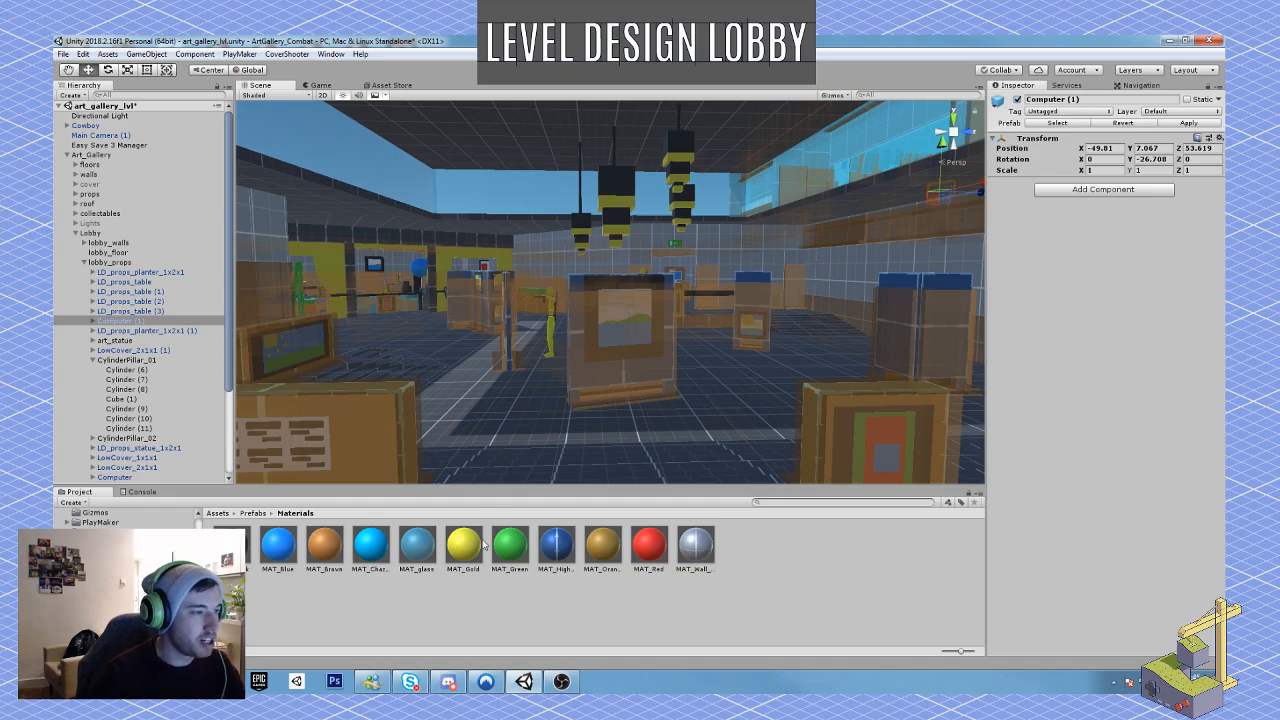
right_click_drag(601, 317, 1027, 366)
key("w")
key("s")
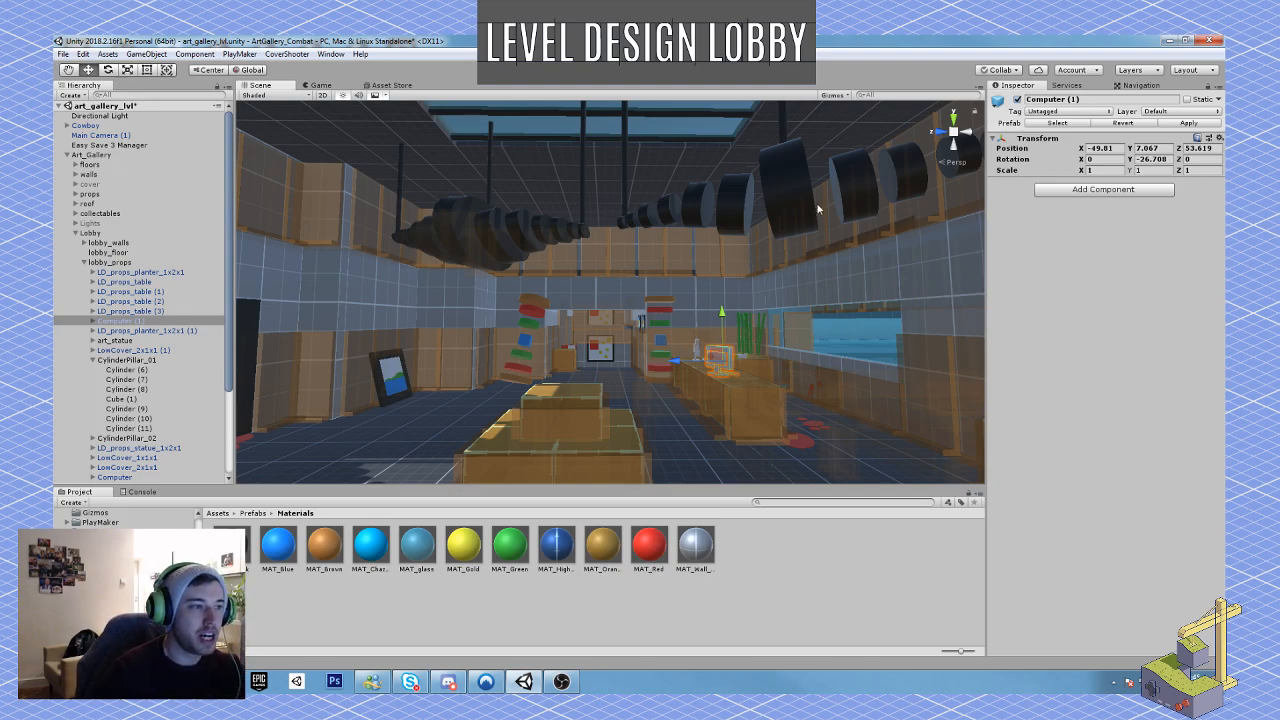
mouse_move(818, 209)
right_mouse_down()
mouse_move(834, 171)
mouse_move(822, 205)
right_mouse_up()
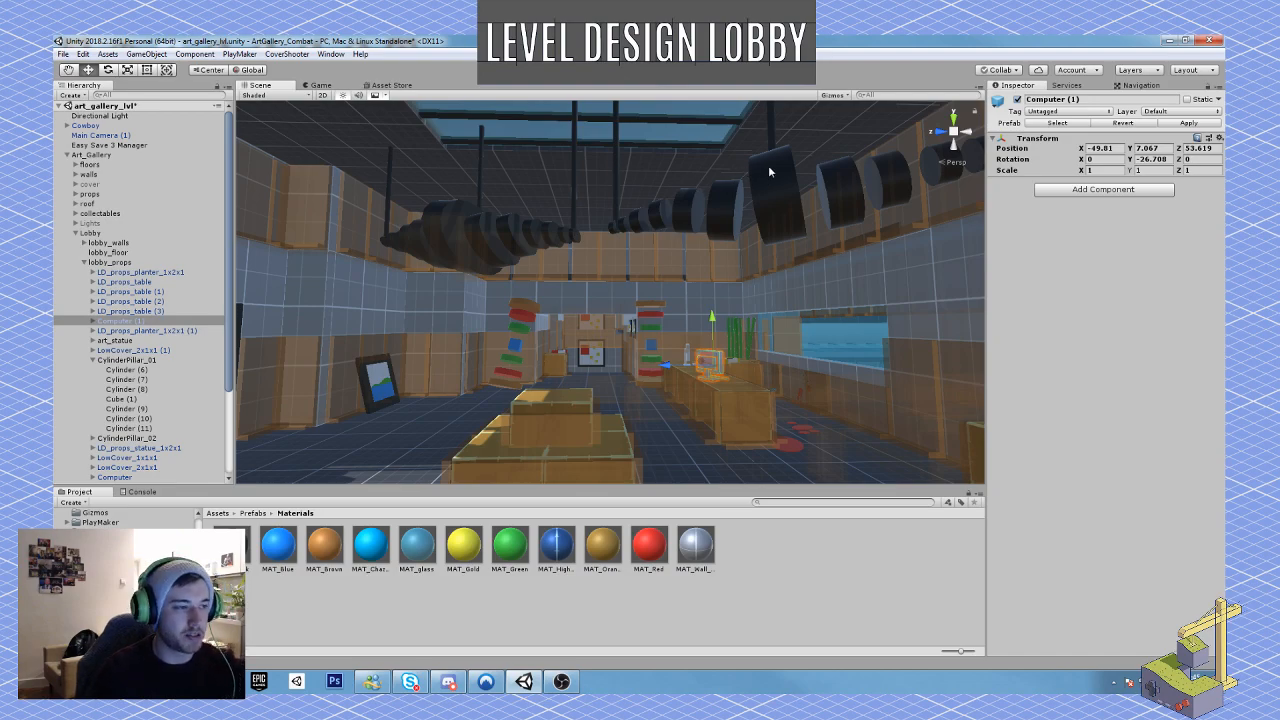
right_click_drag(740, 216, 602, 236)
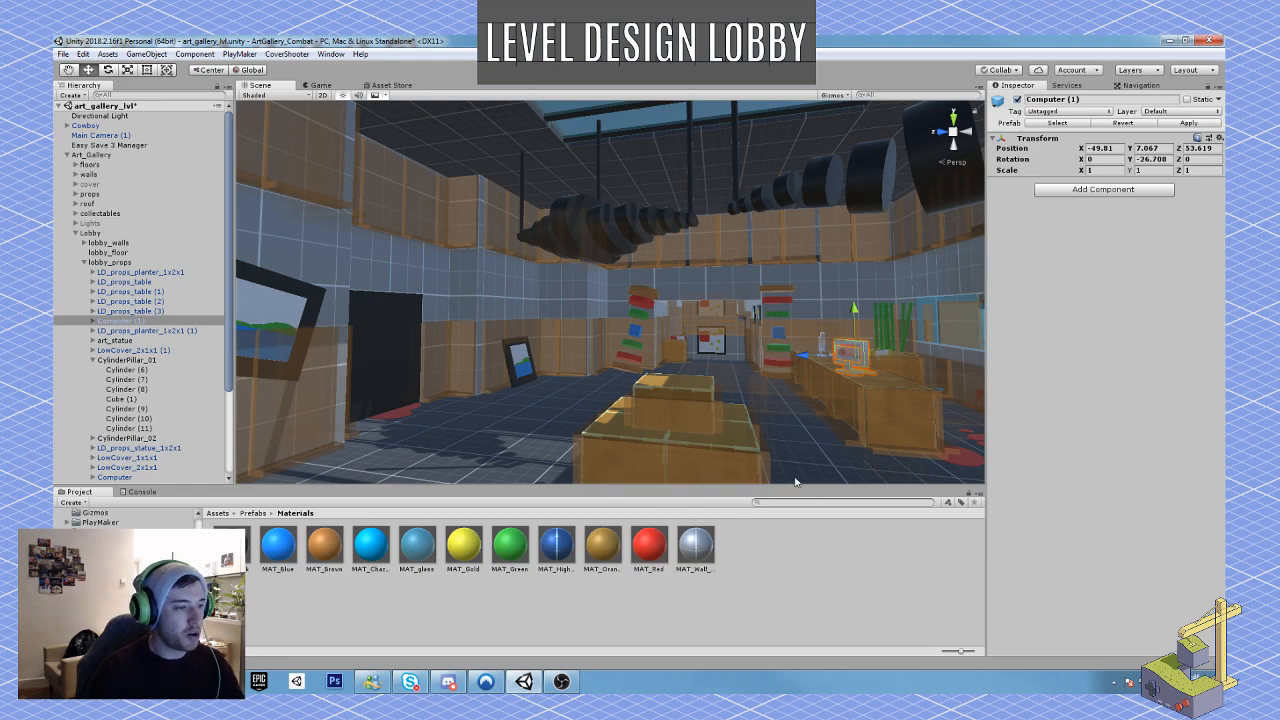
right_click_drag(798, 482, 866, 435)
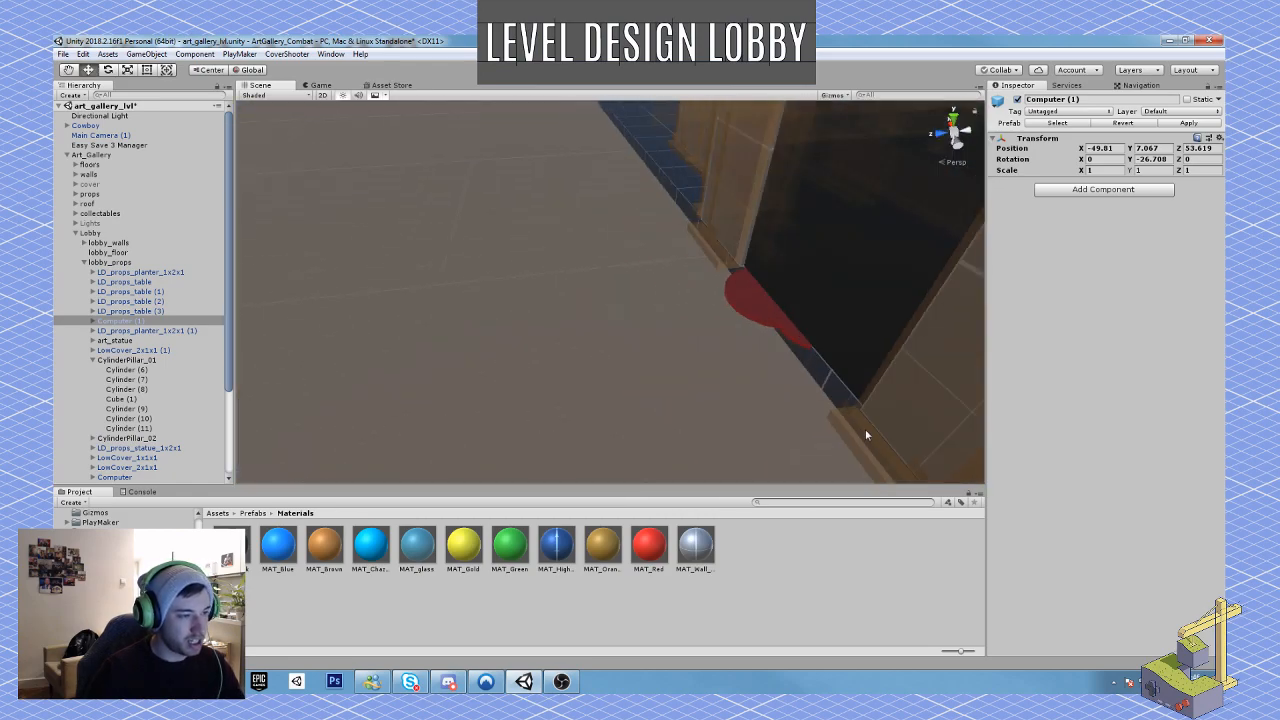
right_click_drag(811, 218, 589, 254)
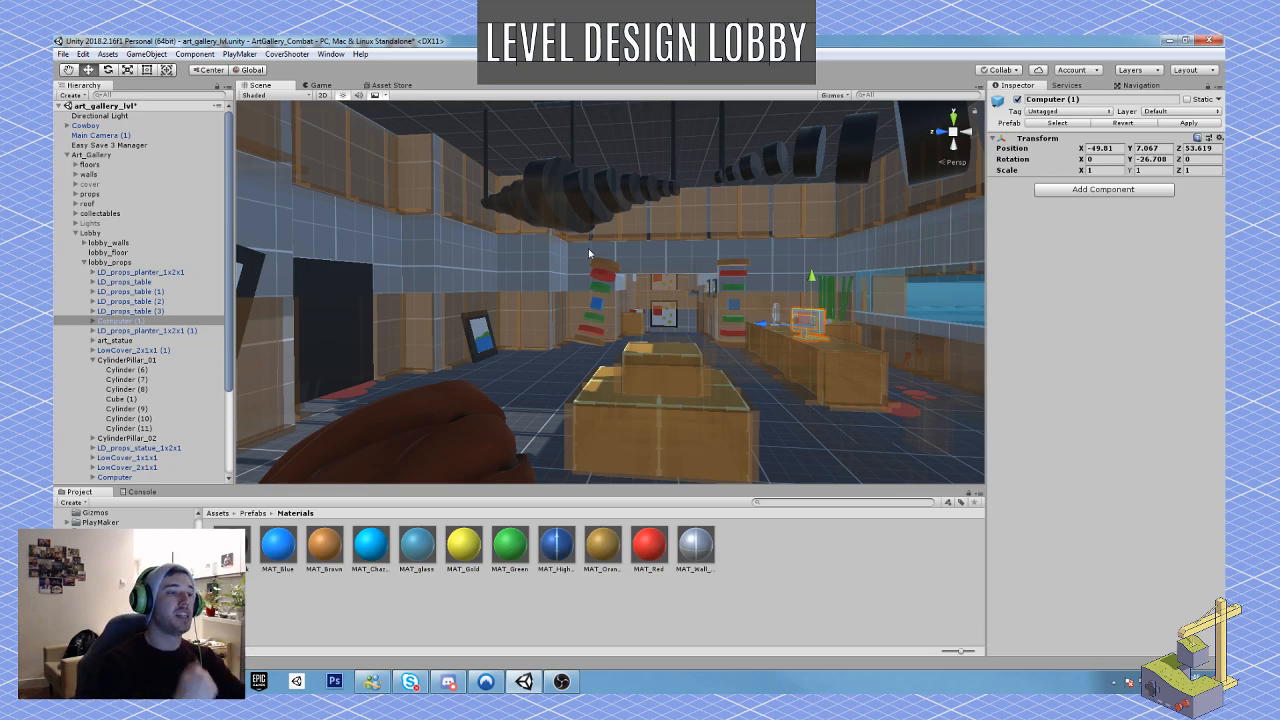
Step: Examine the lobby, the main gallery and the adjoining corridor and stairs with their framed paintings
right_click_drag(589, 254, 668, 206)
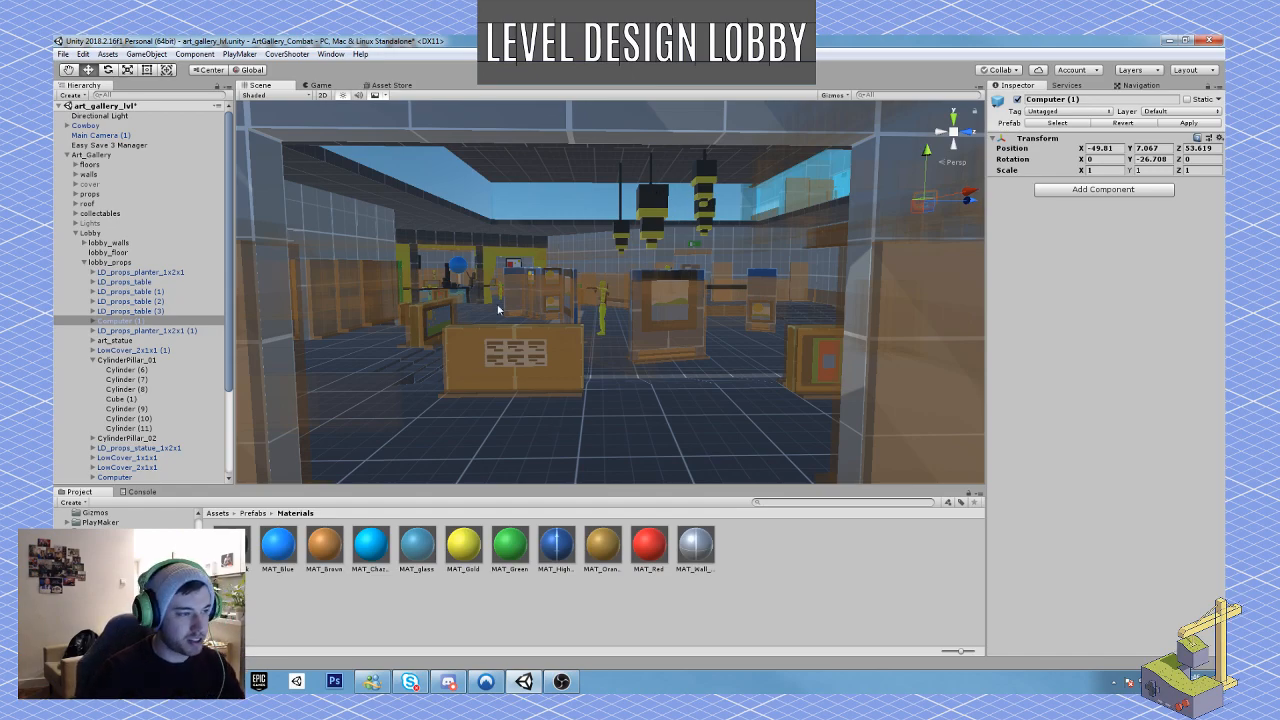
right_click_drag(676, 220, 769, 320)
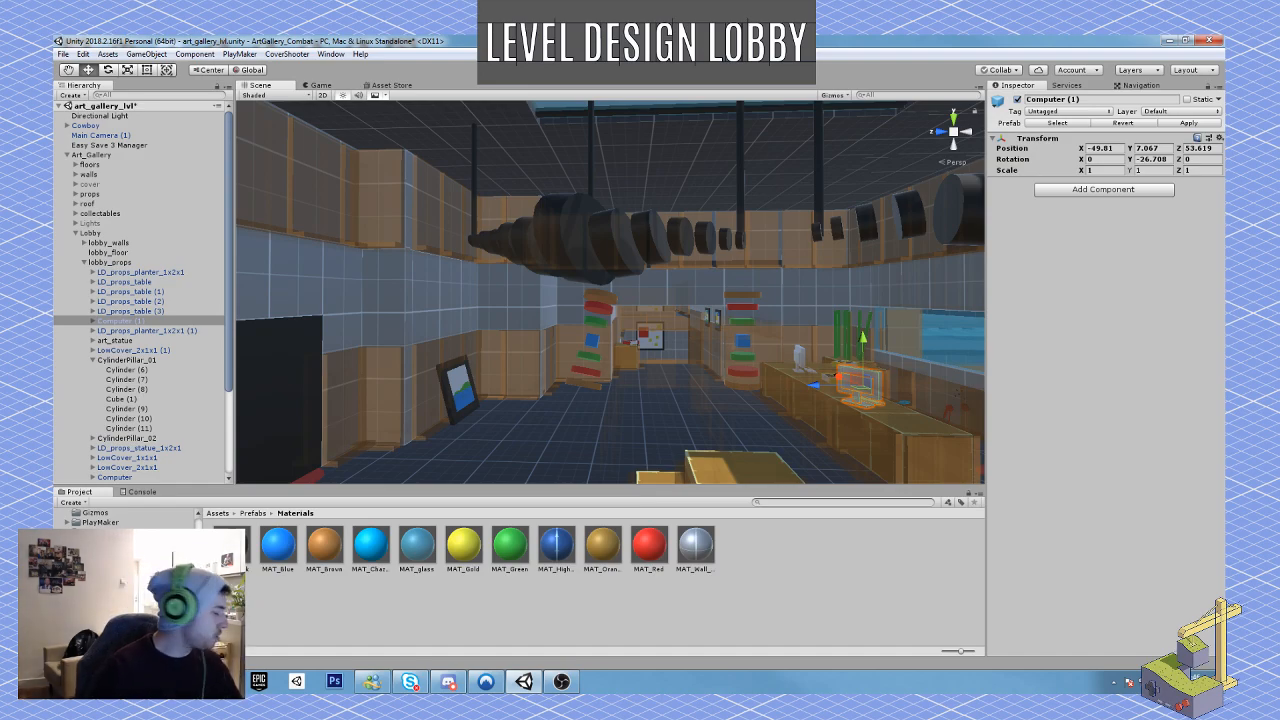
key("w")
right_click_drag(606, 380, 800, 420)
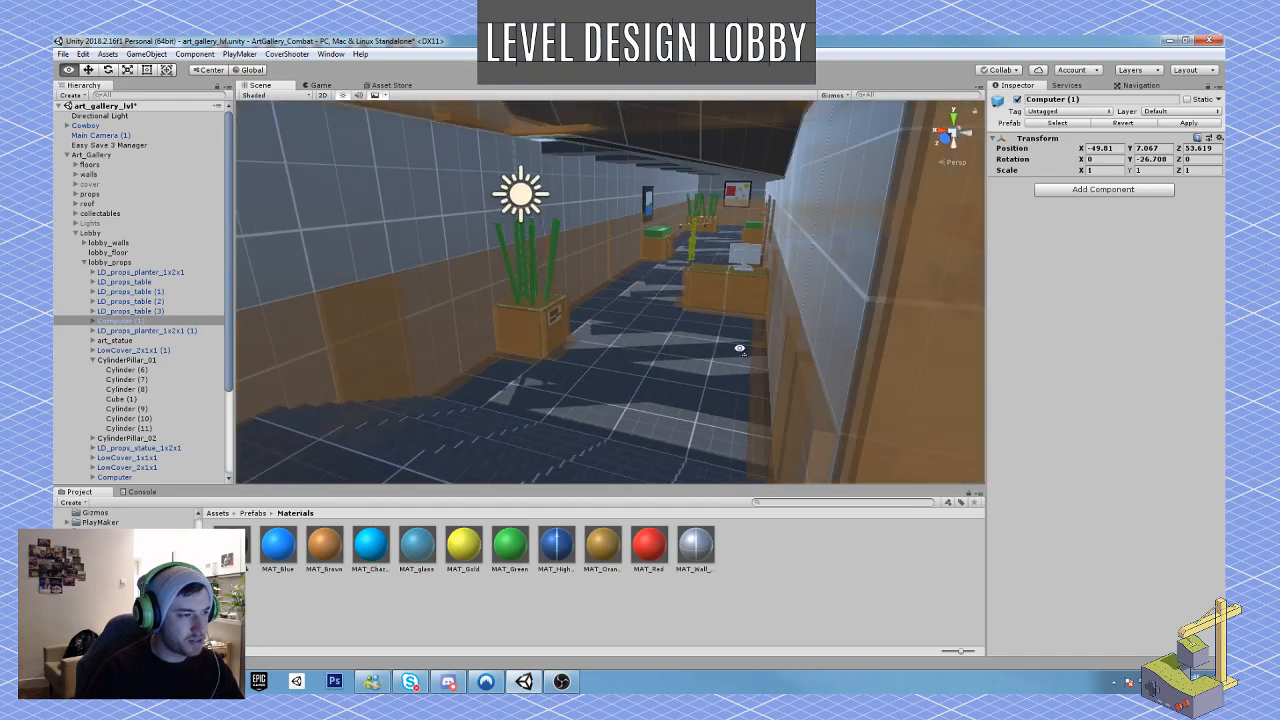
mouse_move(739, 348)
right_mouse_down()
mouse_move(403, 280)
mouse_move(466, 294)
mouse_move(473, 318)
right_mouse_up()
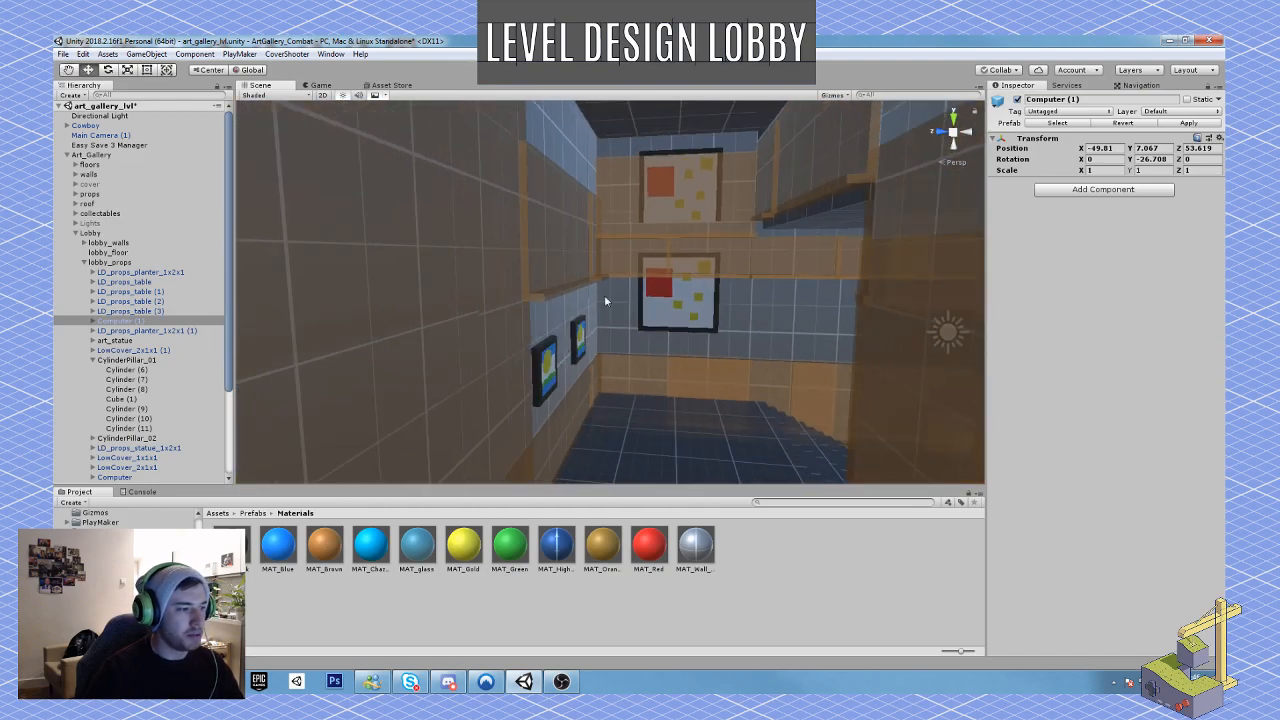
mouse_move(604, 297)
right_mouse_down()
mouse_move(623, 209)
mouse_move(635, 243)
mouse_move(831, 231)
mouse_move(626, 277)
mouse_move(470, 248)
mouse_move(619, 262)
mouse_move(622, 232)
right_mouse_up()
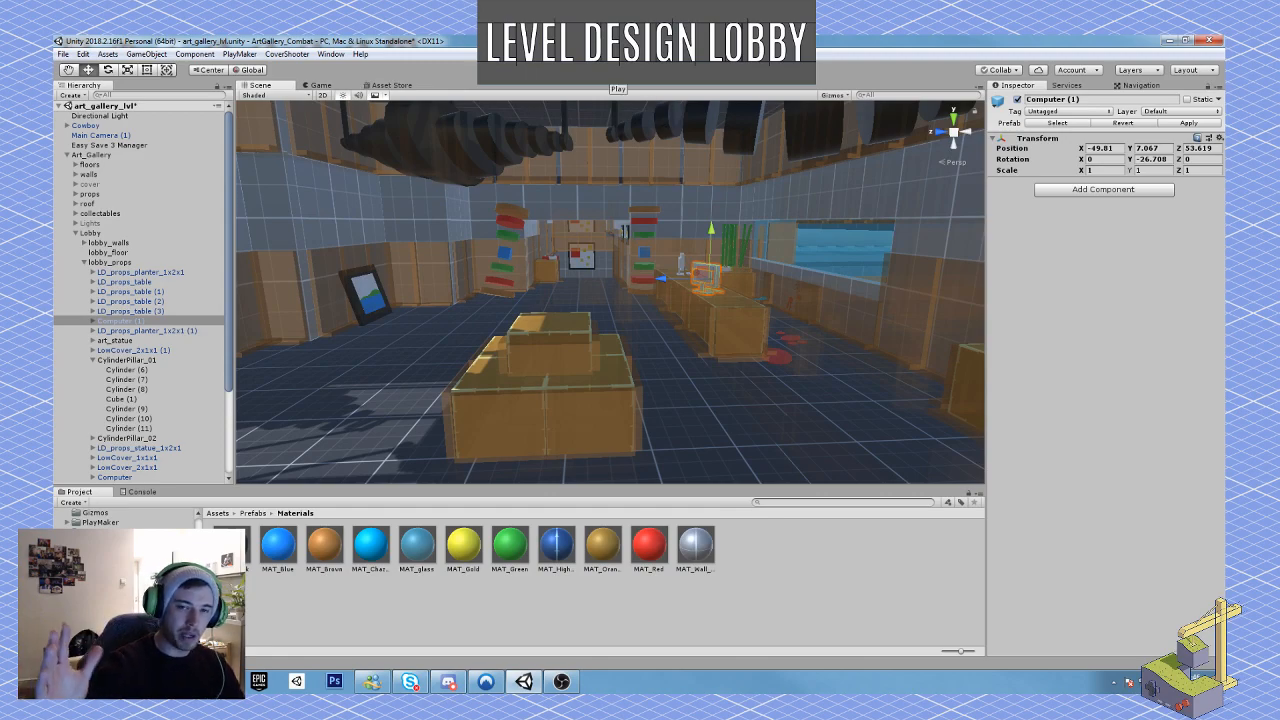
Step: Play-test the level, look over the lobby and its ceiling from behind the character, and stop the play session
left_click(562, 682)
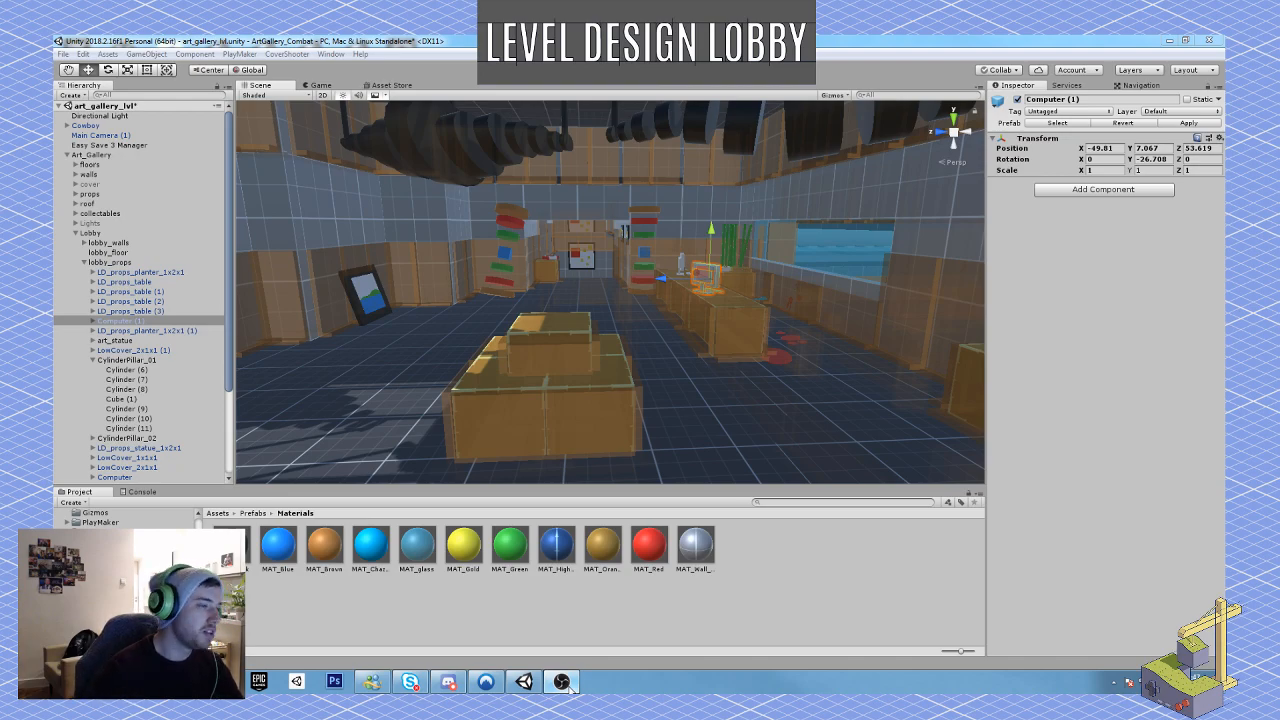
left_click(617, 80)
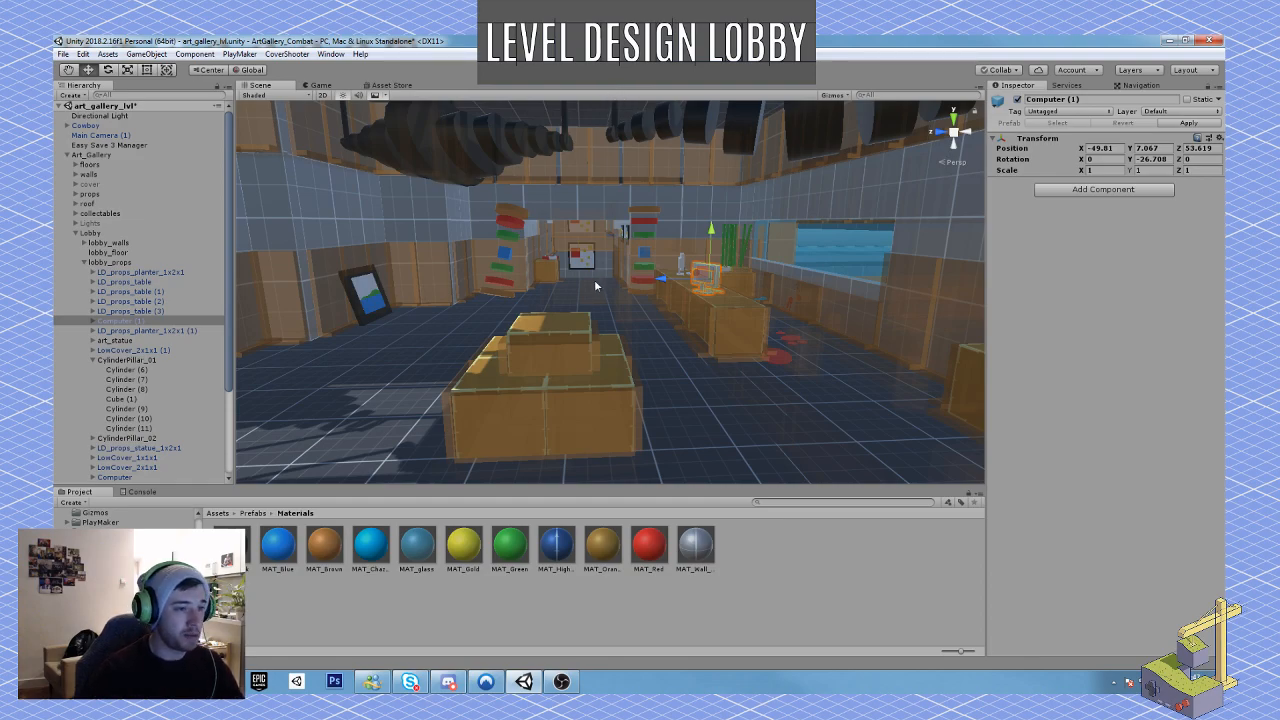
key("ctrl+p")
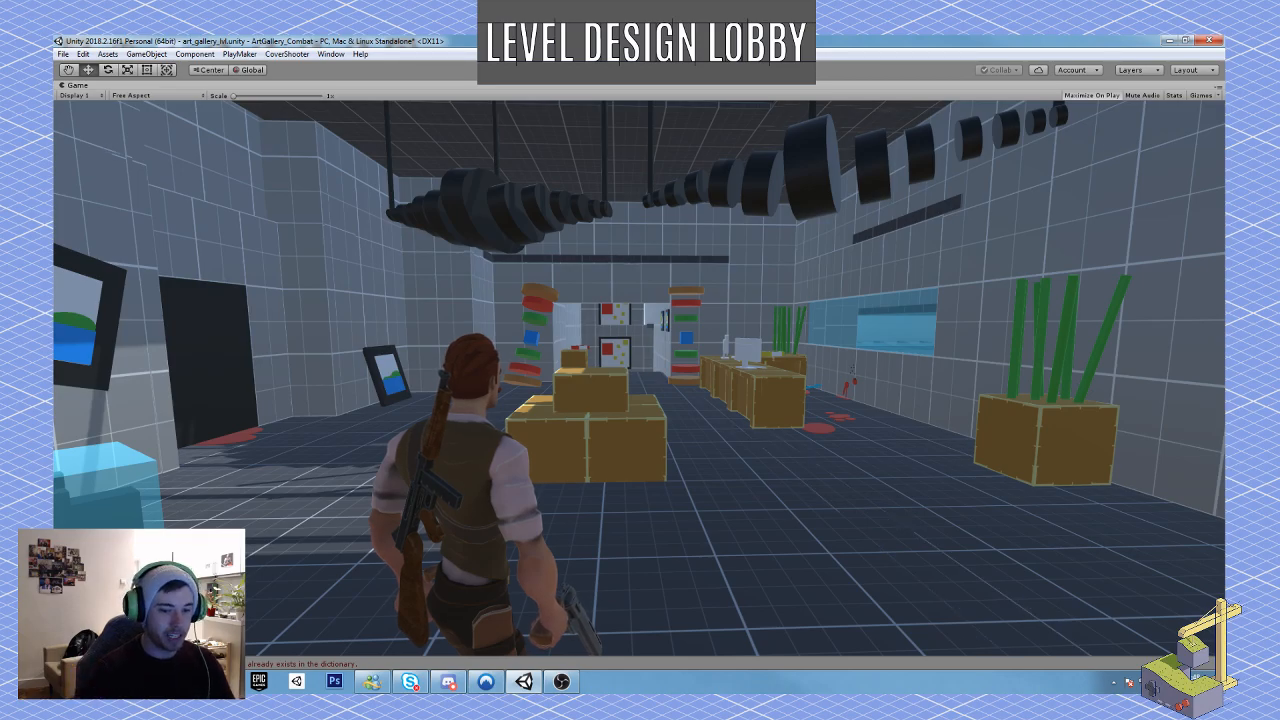
right_click_drag(639, 378, 639, 378)
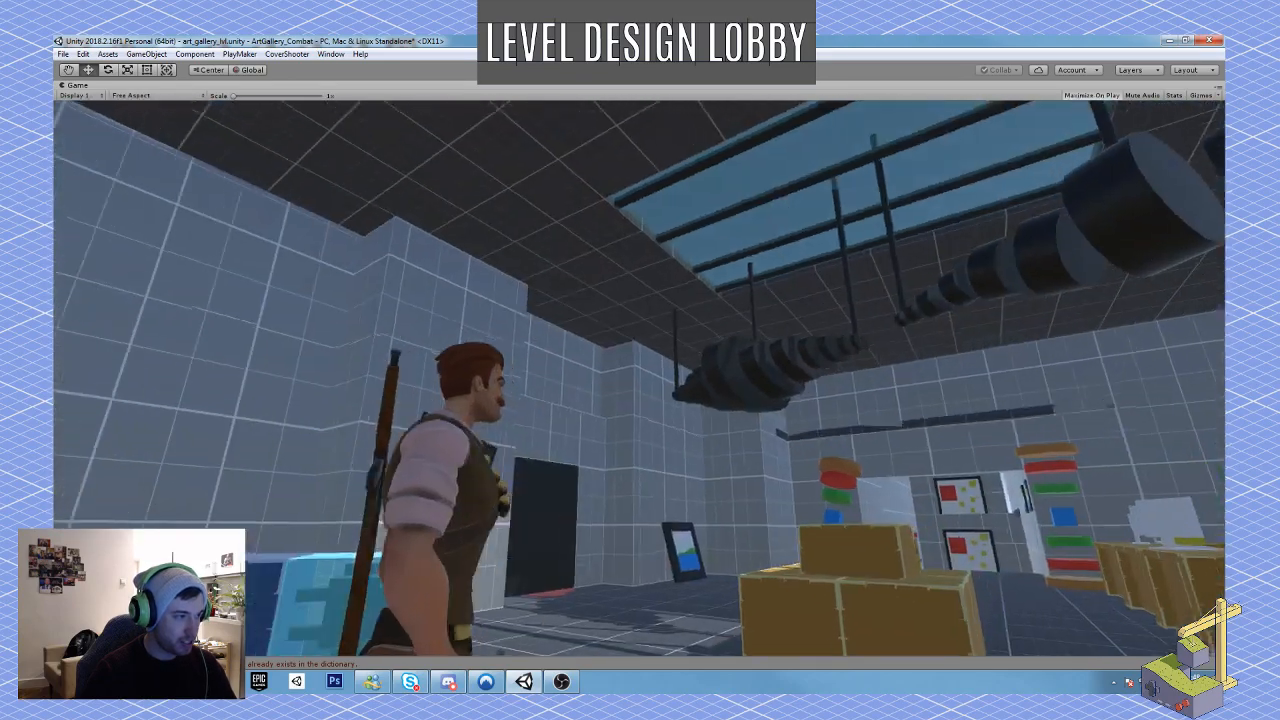
right_click_drag(639, 378, 639, 378)
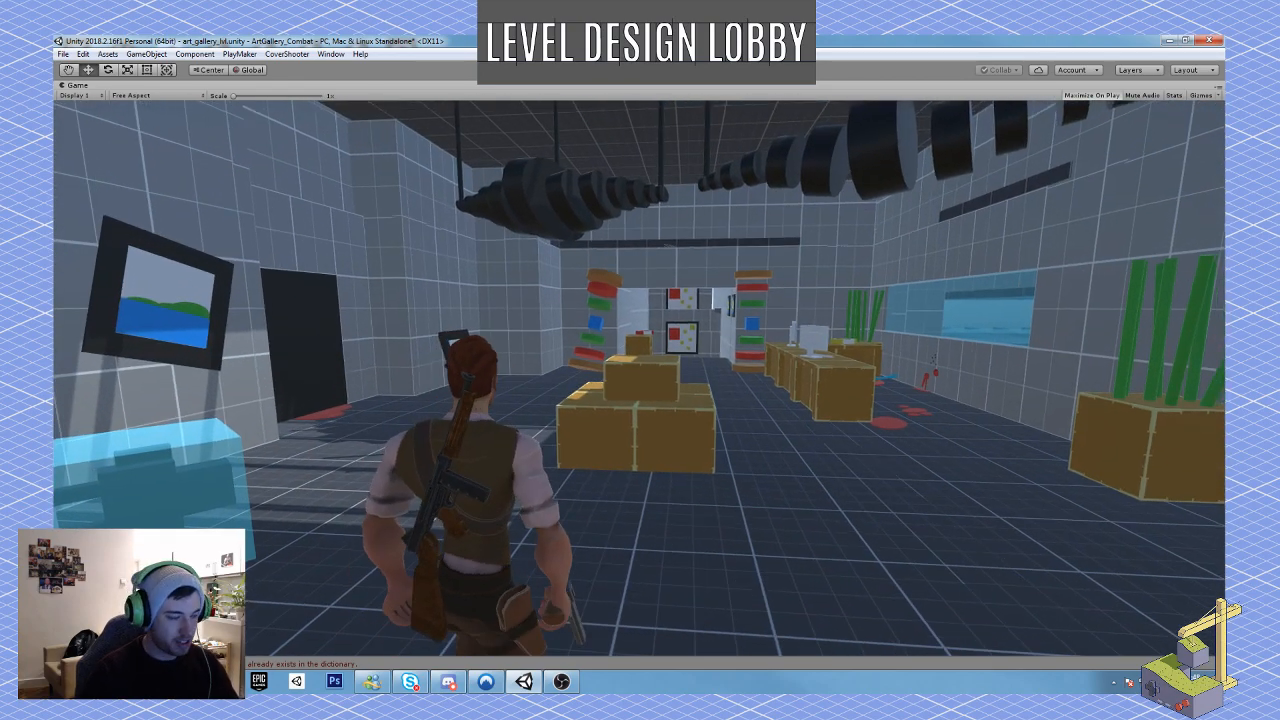
key("Escape")
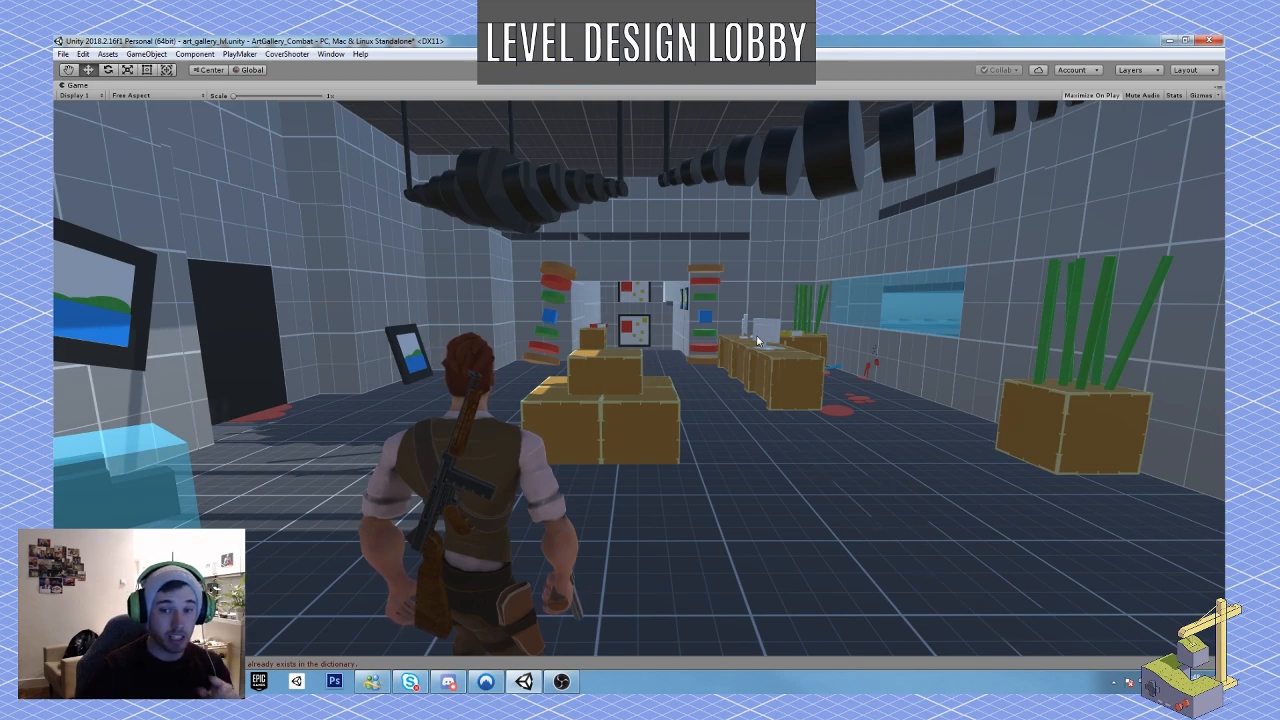
left_click(617, 71)
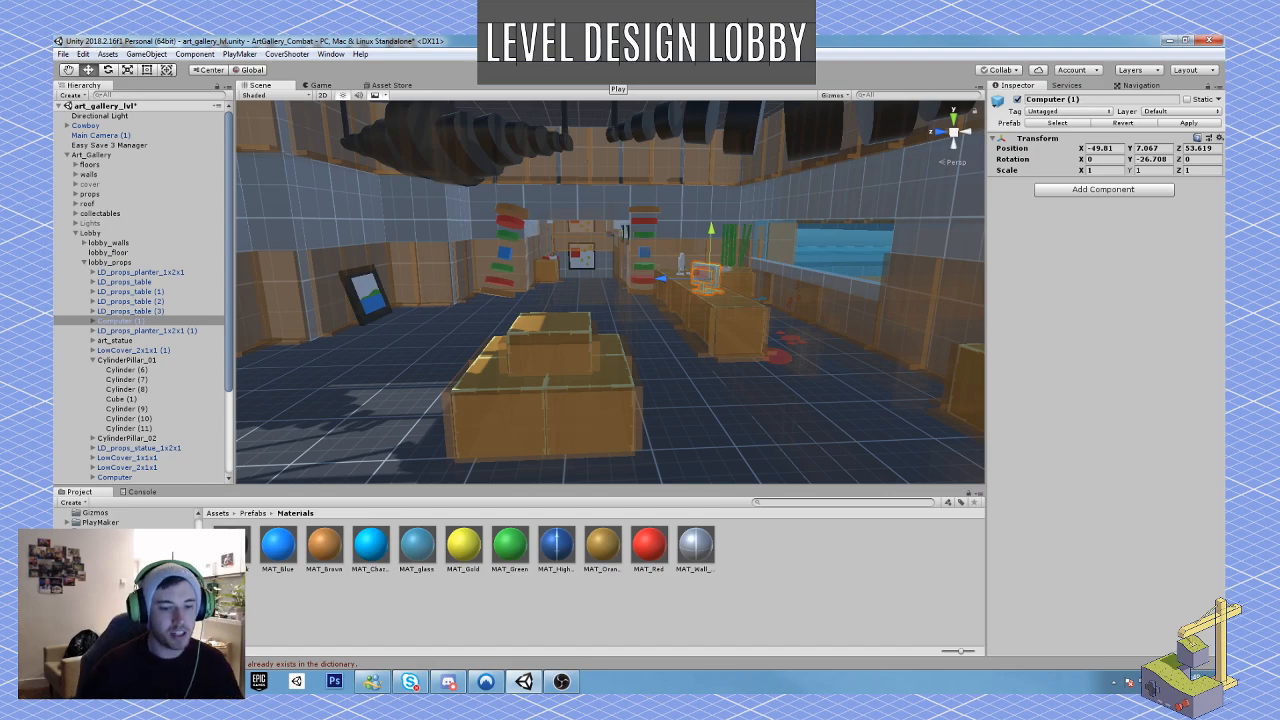
Step: Examine the body and blood behind the reception desk and the lobby's hanging ceiling sculptures
key("w")
right_click_drag(543, 356, 530, 386)
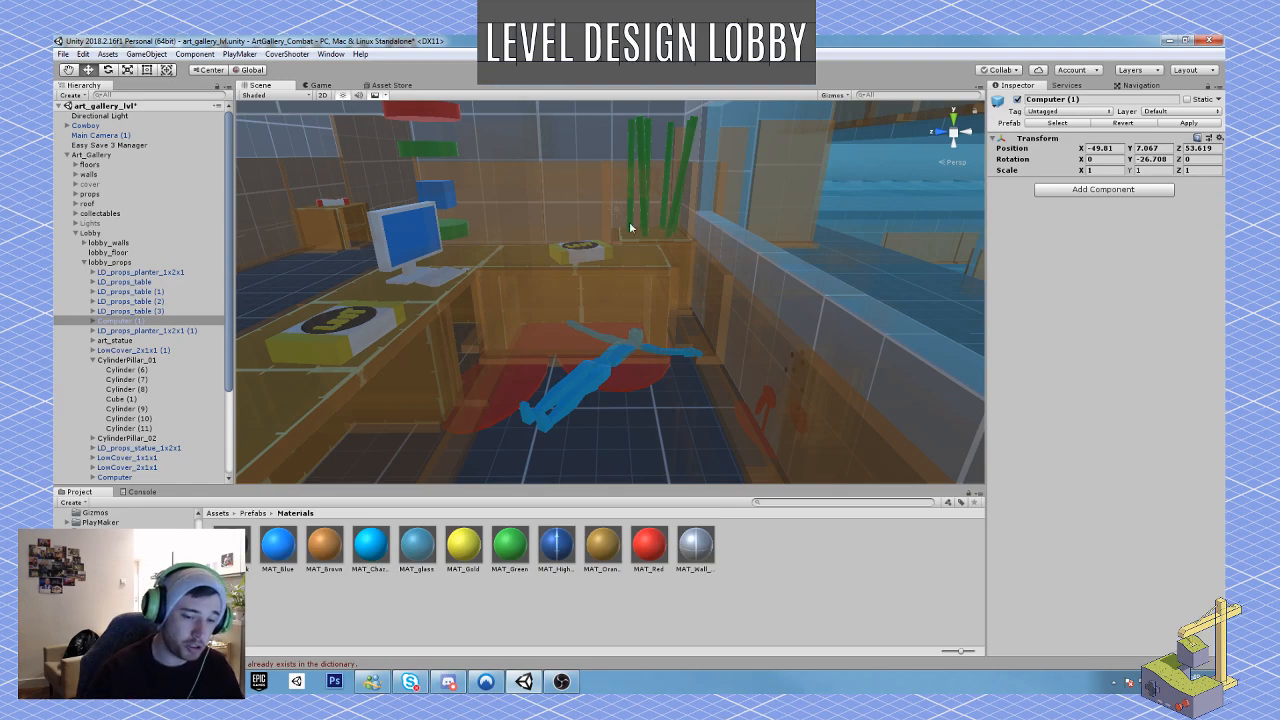
mouse_move(751, 319)
right_mouse_down()
mouse_move(442, 197)
mouse_move(694, 233)
right_mouse_up()
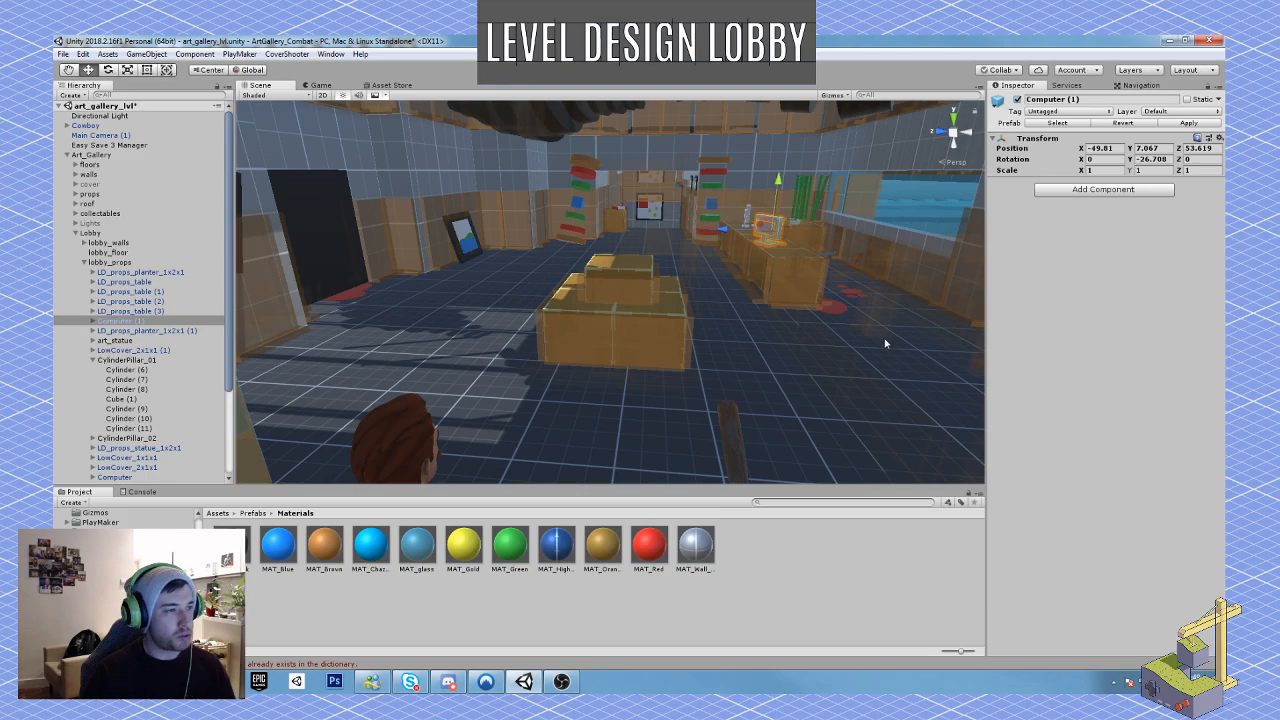
right_click_drag(884, 343, 785, 221)
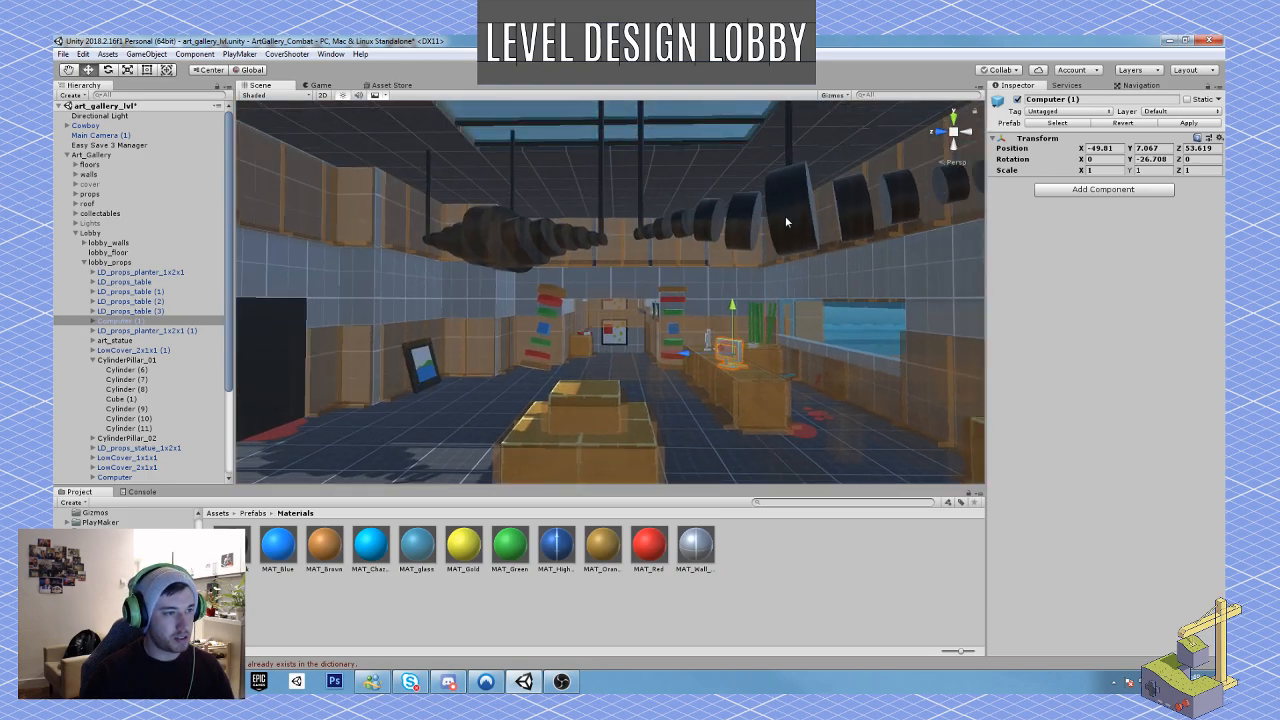
mouse_move(785, 215)
right_mouse_down()
mouse_move(849, 229)
mouse_move(849, 240)
mouse_move(796, 229)
right_mouse_up()
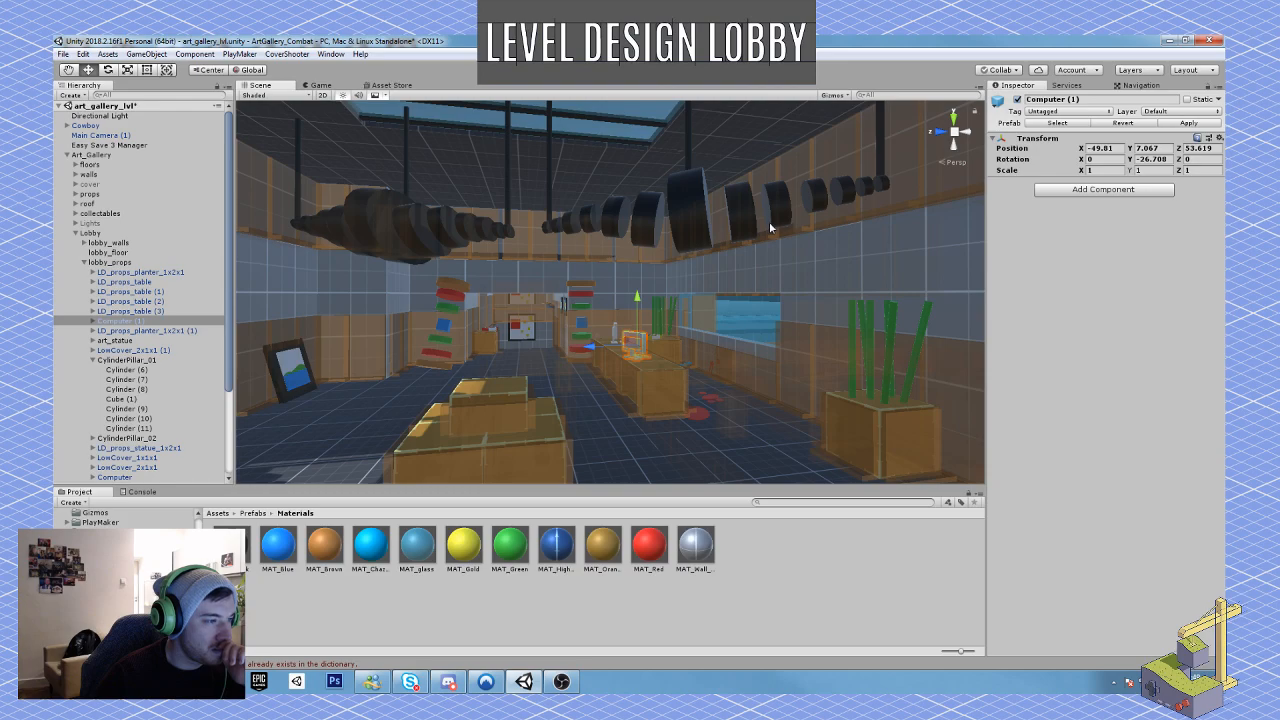
Step: Select the whole hanging art_statue group and tilt it to about 3.3, -102.4, 14.6 degrees so one end droops
right_click_drag(761, 221, 540, 241)
key("w")
left_click(542, 265)
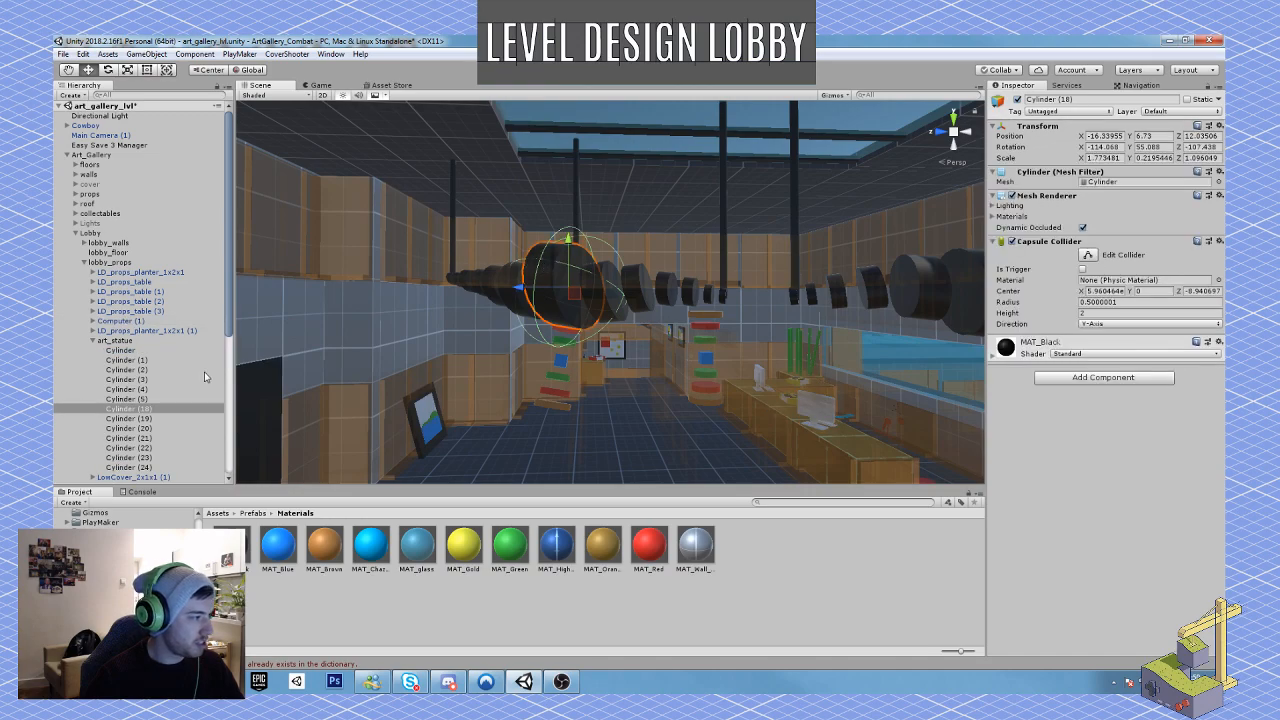
left_click(135, 344)
right_click_drag(585, 330, 575, 311)
key("w")
key("s")
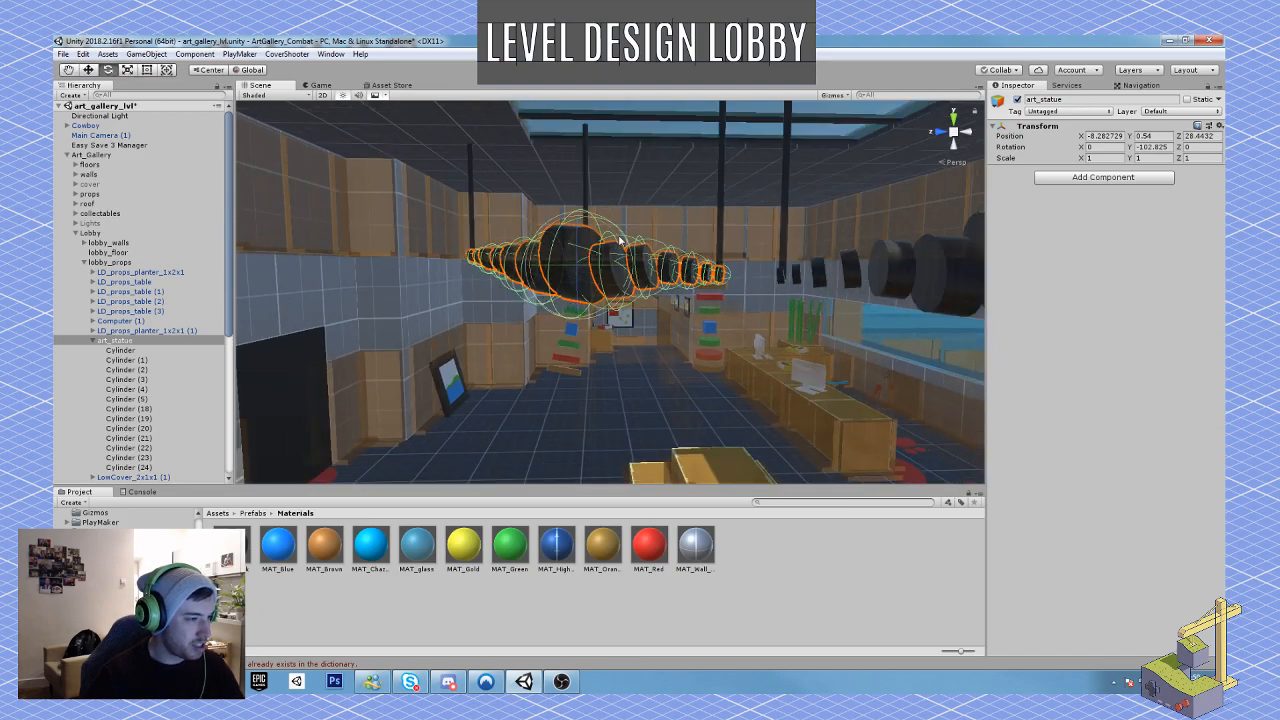
left_click_drag(618, 237, 658, 316)
Step: Shift the tilted art_statue in global orientation to about X -8.177 and Z 29.666
left_click(250, 70)
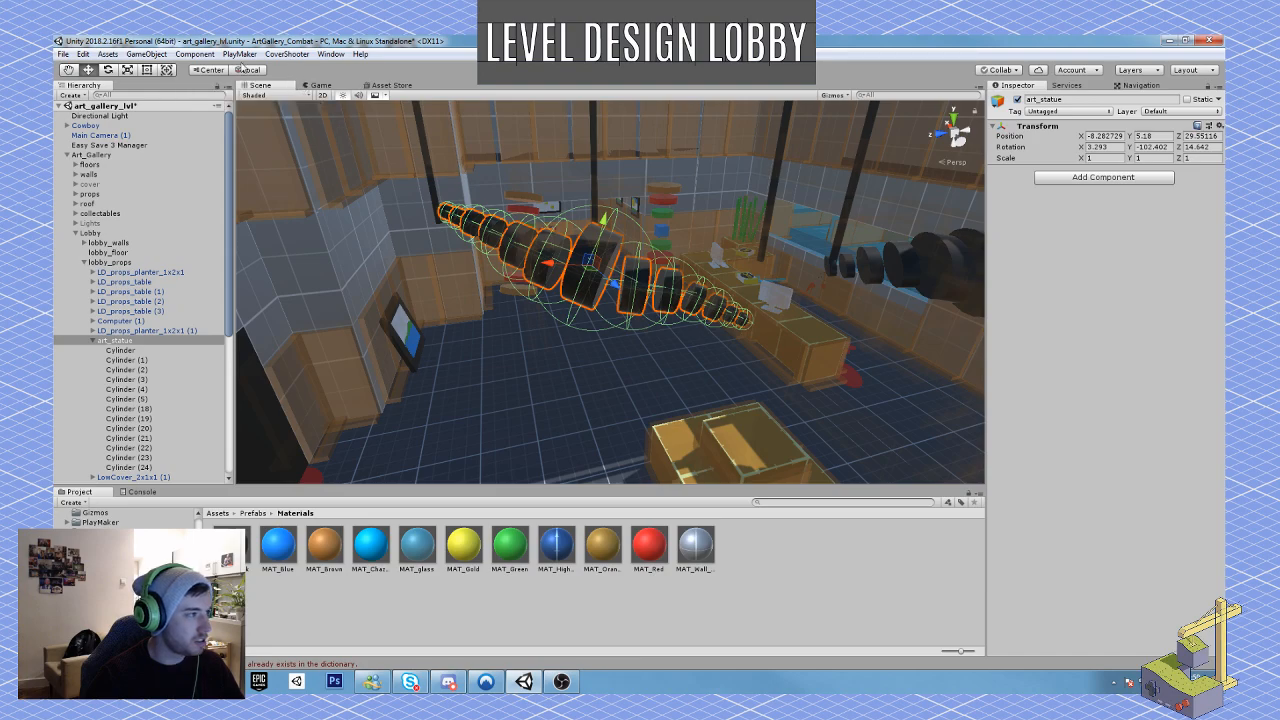
left_click(248, 70)
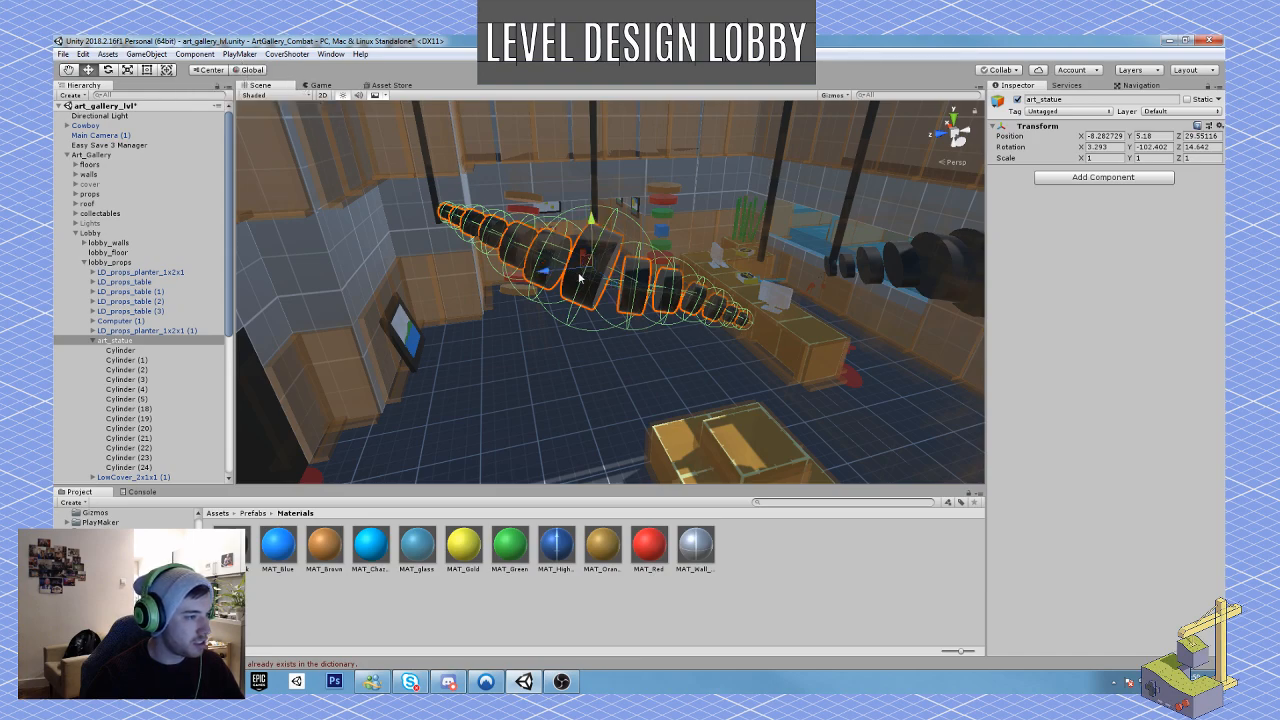
left_click_drag(588, 275, 574, 243)
right_click_drag(577, 194, 609, 166)
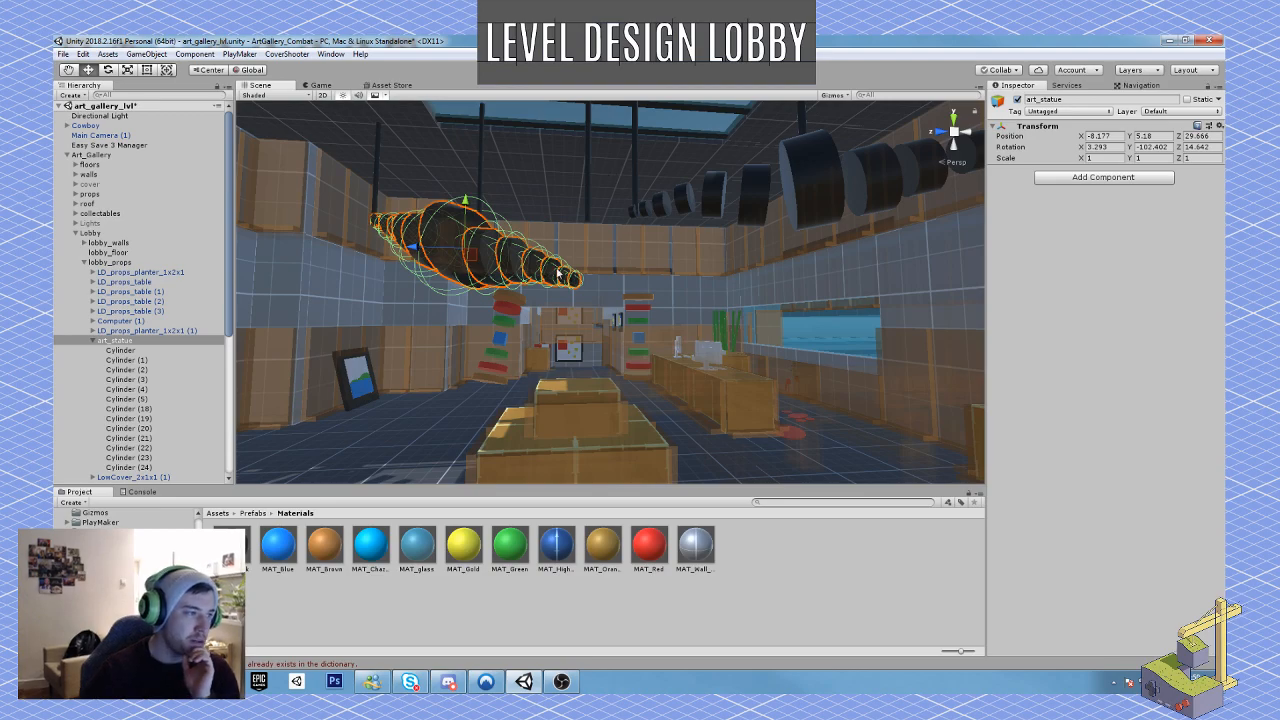
Step: Examine the tilted ceiling sculpture, its support rods and the skylight from the player's viewpoint at the entrance
left_click(853, 441)
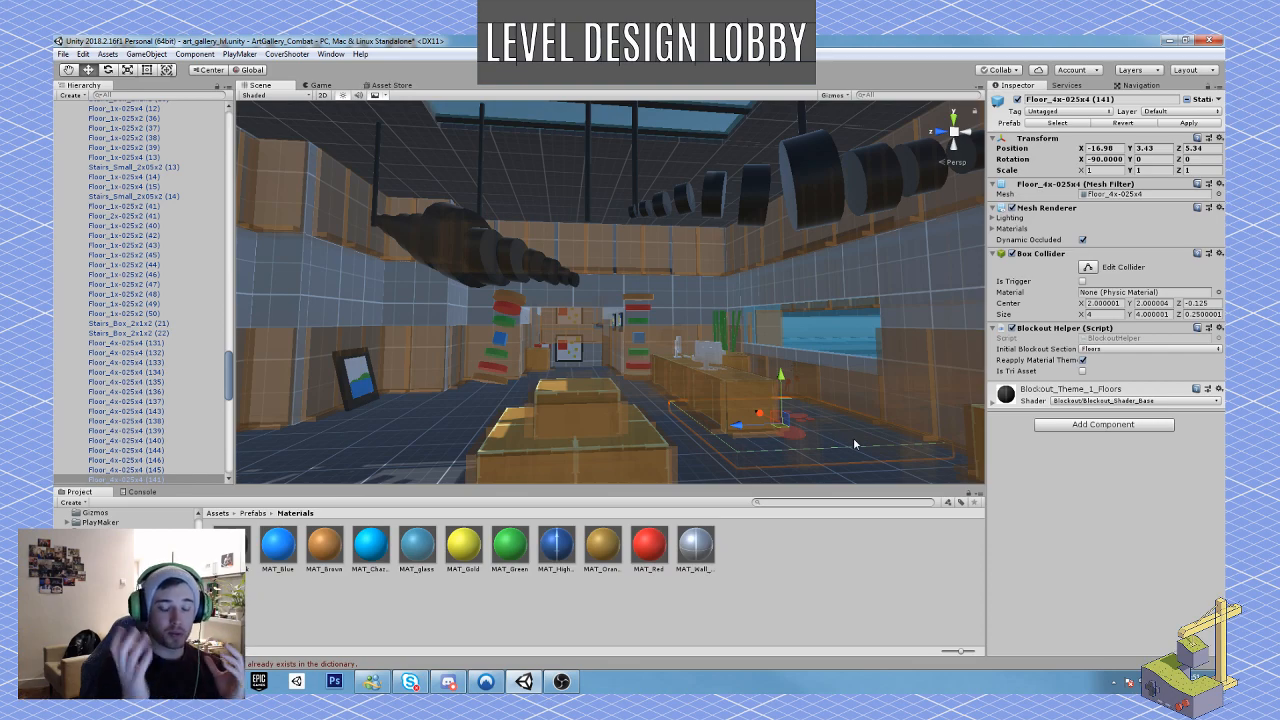
right_click_drag(853, 437, 305, 320)
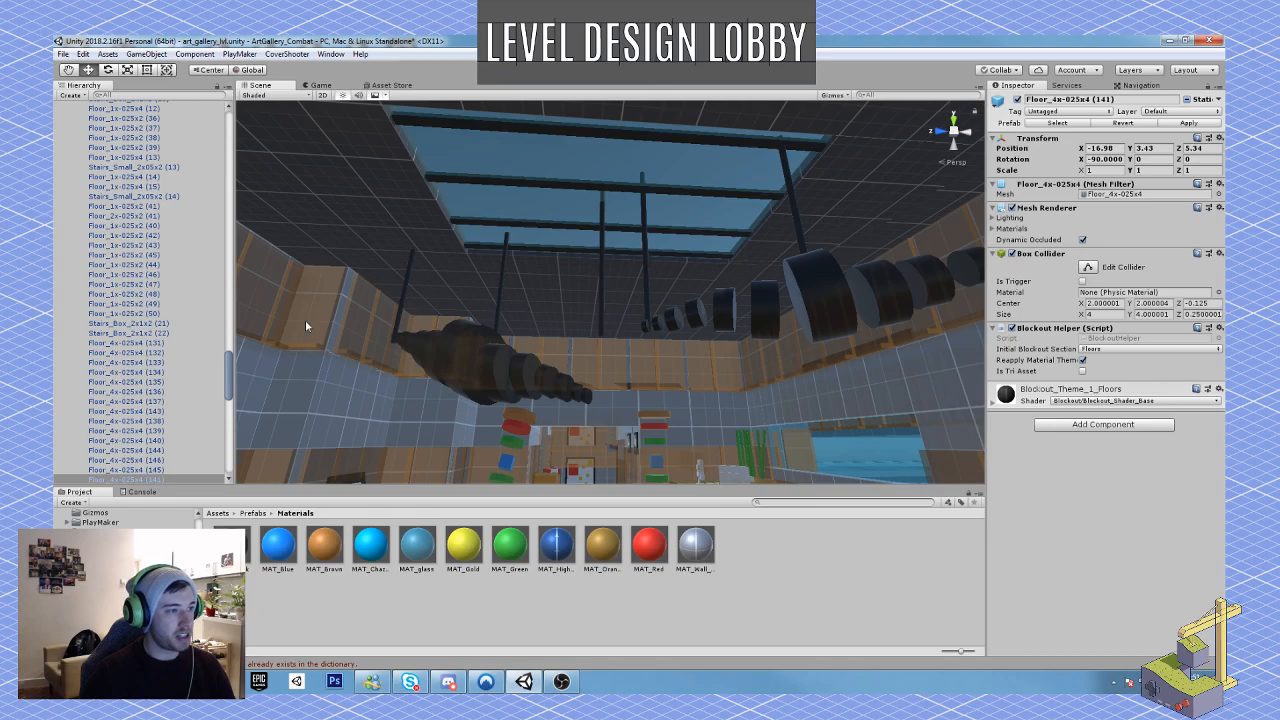
key("w")
right_click_drag(606, 310, 565, 228)
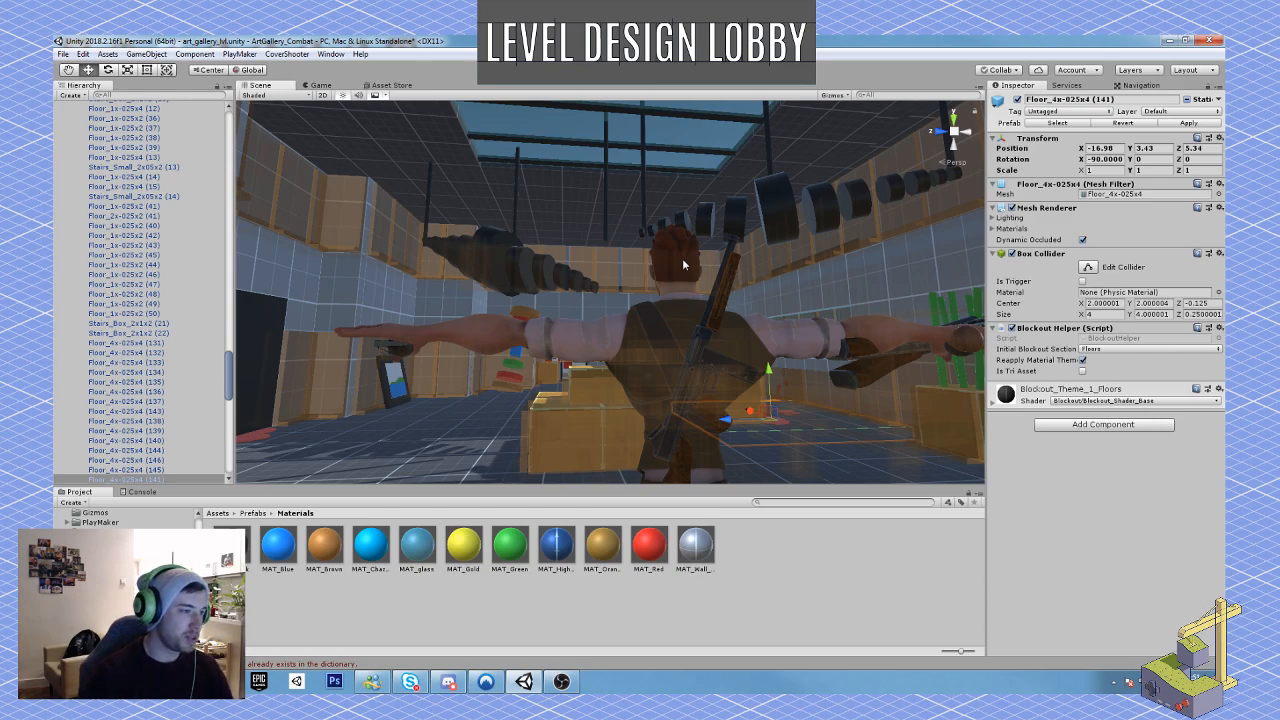
right_click_drag(563, 300, 543, 321)
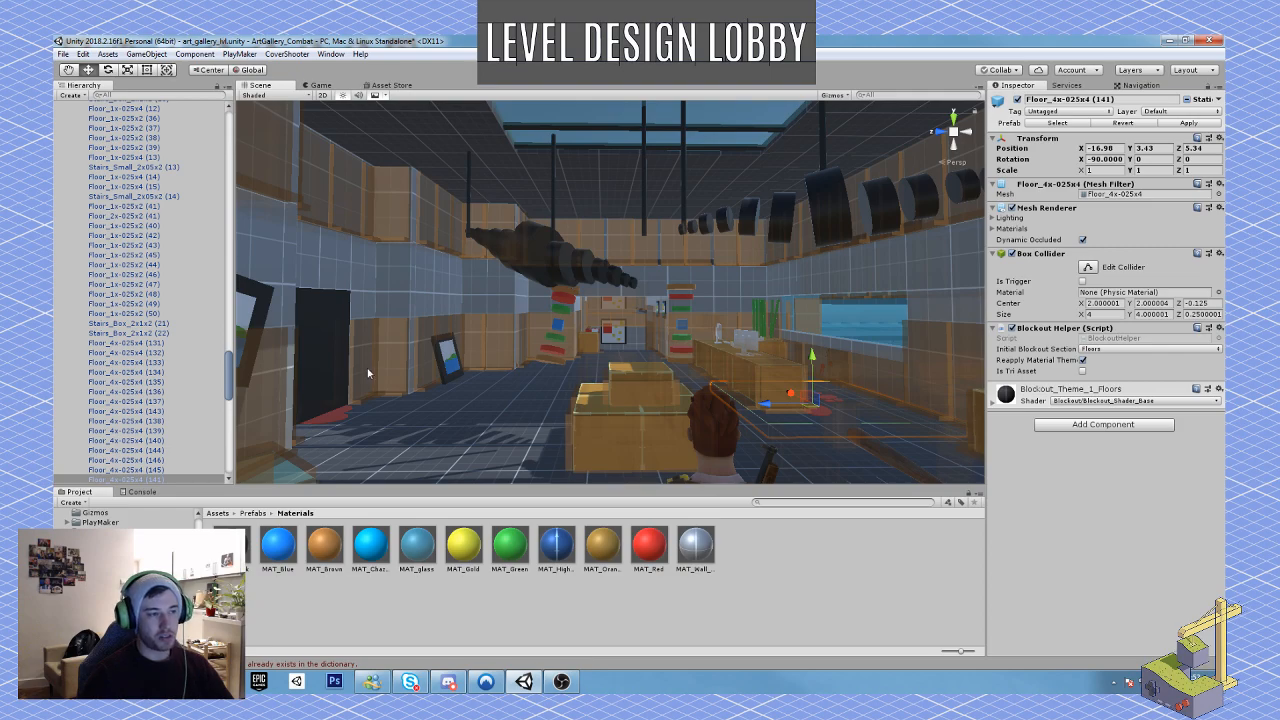
right_click_drag(383, 368, 604, 323)
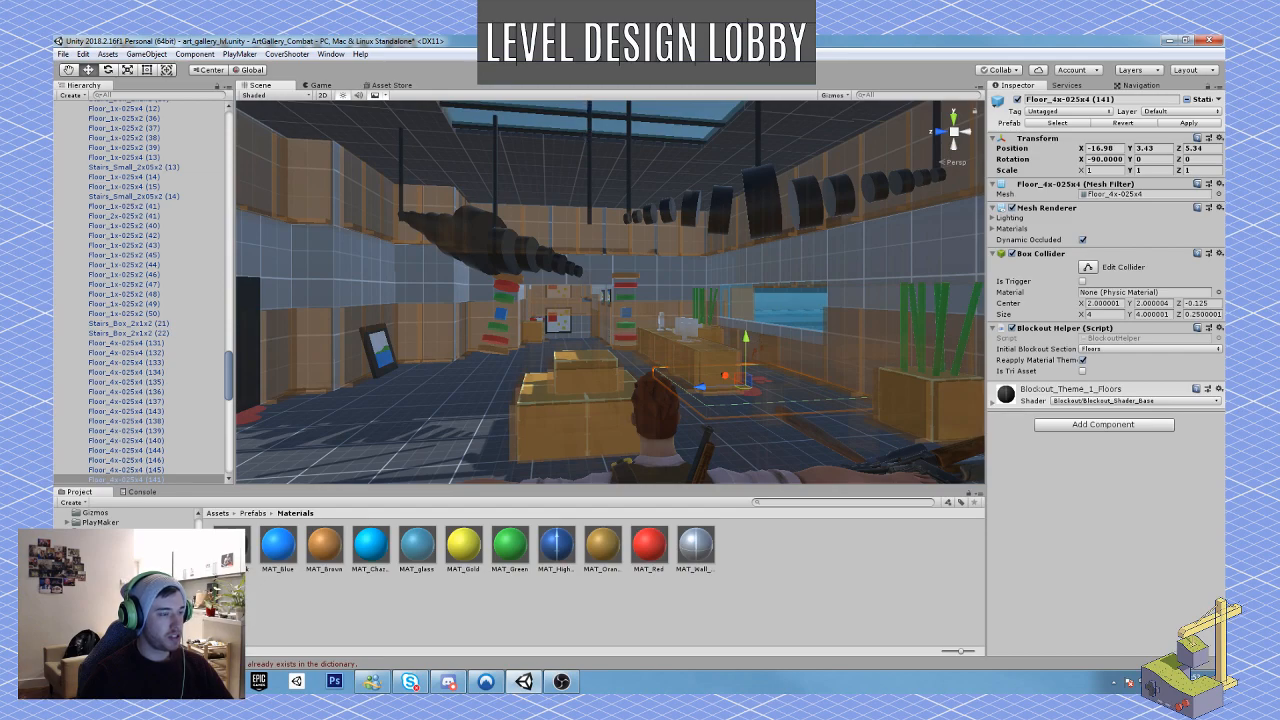
Step: Shorten the support rod above the sculpture's drooping end to about 0.87 Y scale and raise it to Y 8.825
right_click_drag(602, 208, 586, 234)
left_click(586, 232)
mouse_move(590, 198)
left_mouse_down()
mouse_move(590, 215)
mouse_move(585, 176)
left_mouse_up()
key("w")
key("r")
key("w")
key("r")
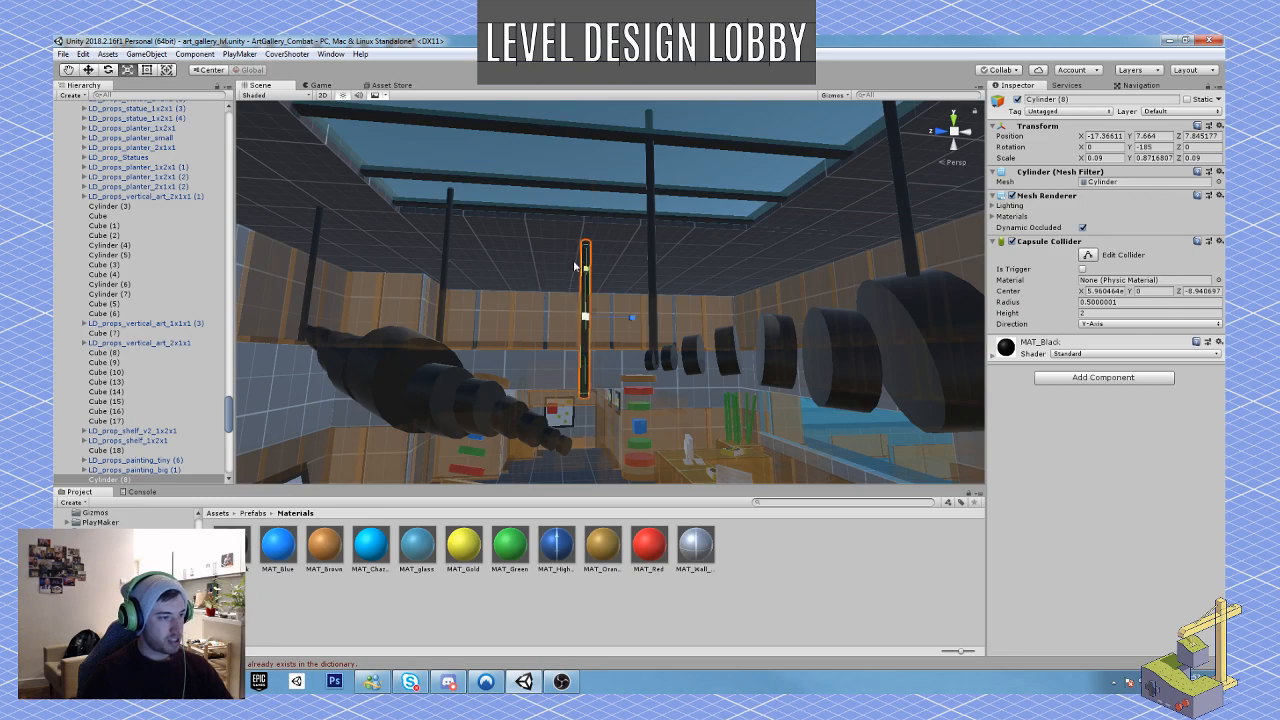
key("w")
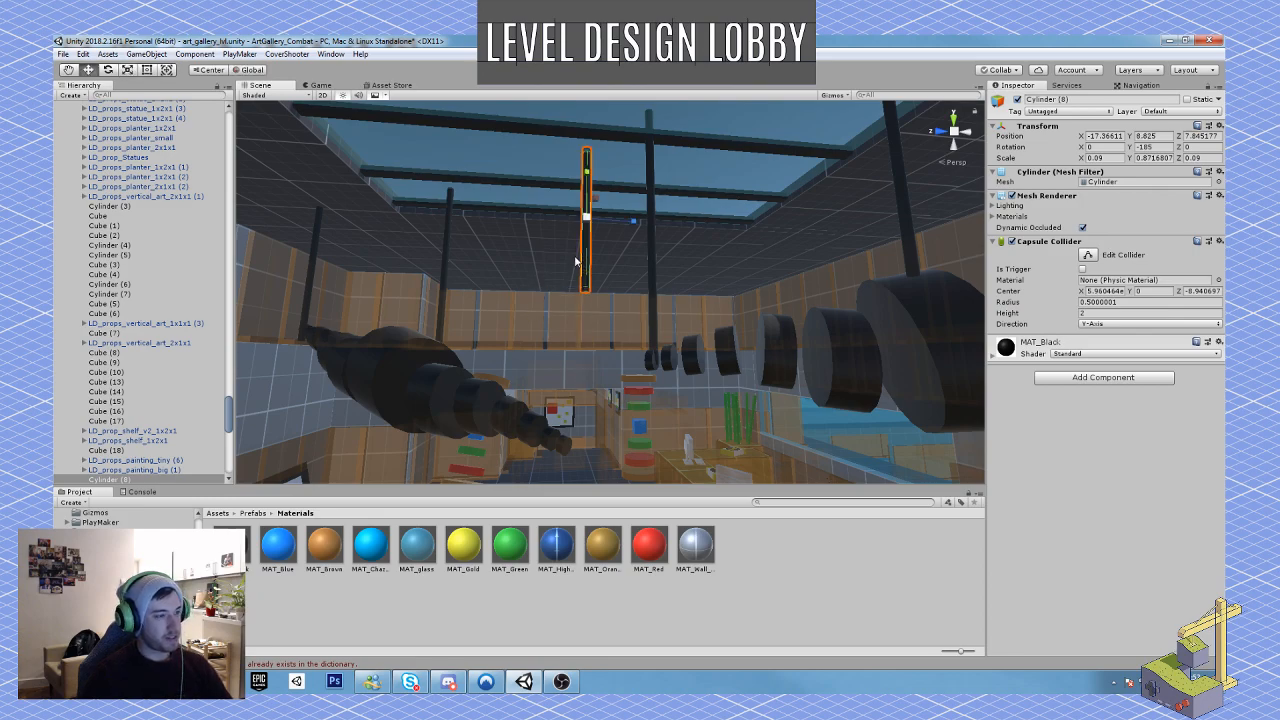
Step: Duplicate the shortened rod, lower the copy to about Y 6.85 and shrink its Y scale to about 0.3
key("ctrl+d")
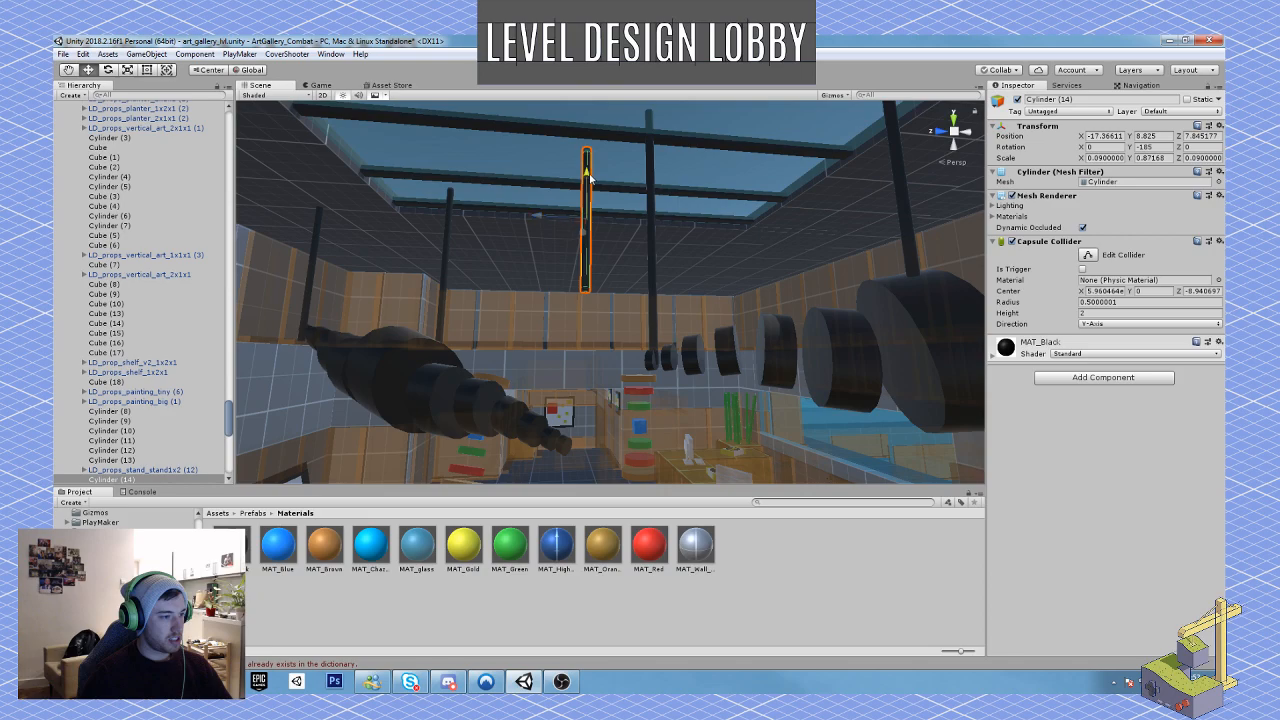
left_click_drag(587, 178, 584, 382)
key("r")
key("e")
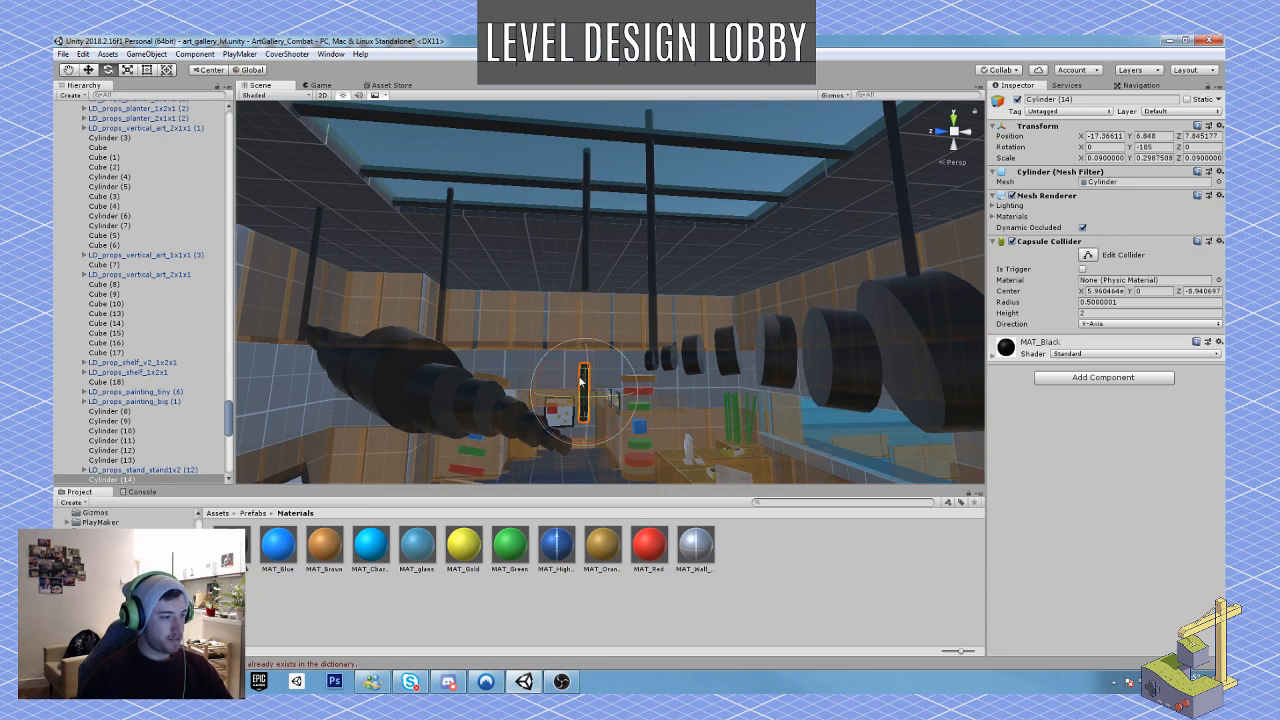
Step: Tilt the short rod piece to about 23.3, -162.6, -5.7 degrees in local orientation and seat it on the sculpture's drooping end
left_click(250, 70)
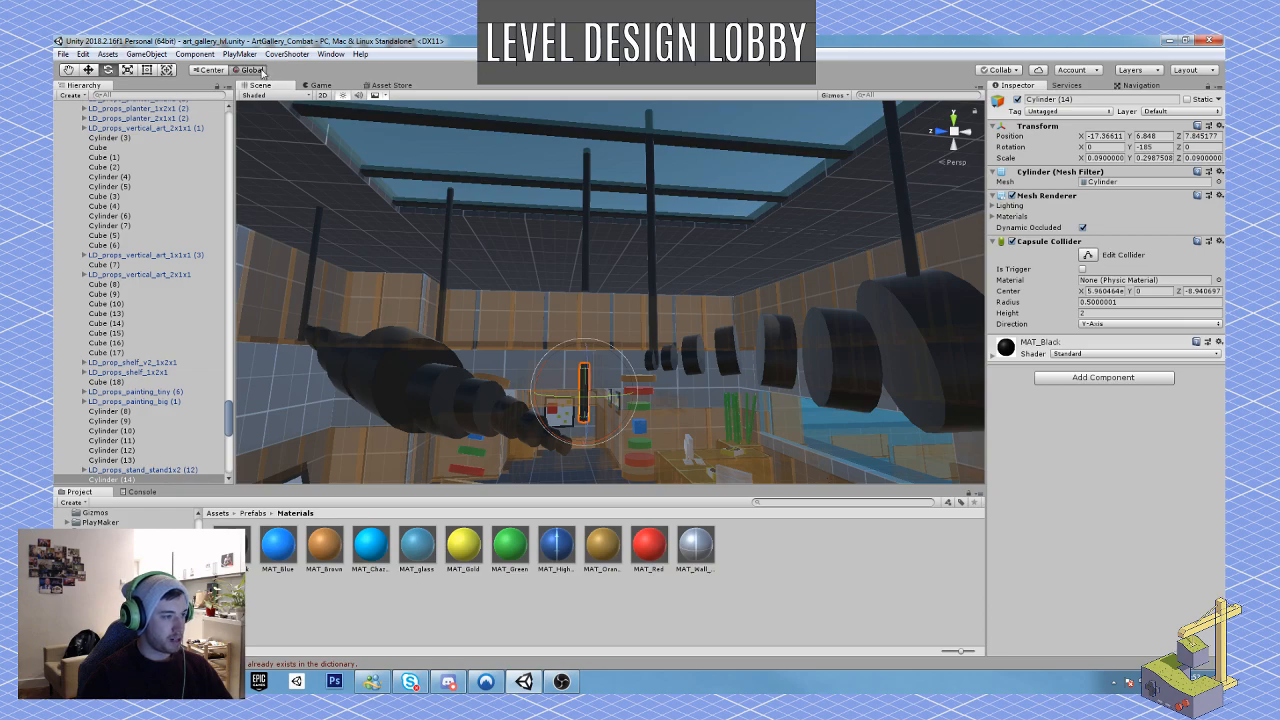
key("w")
right_click_drag(560, 385, 554, 451)
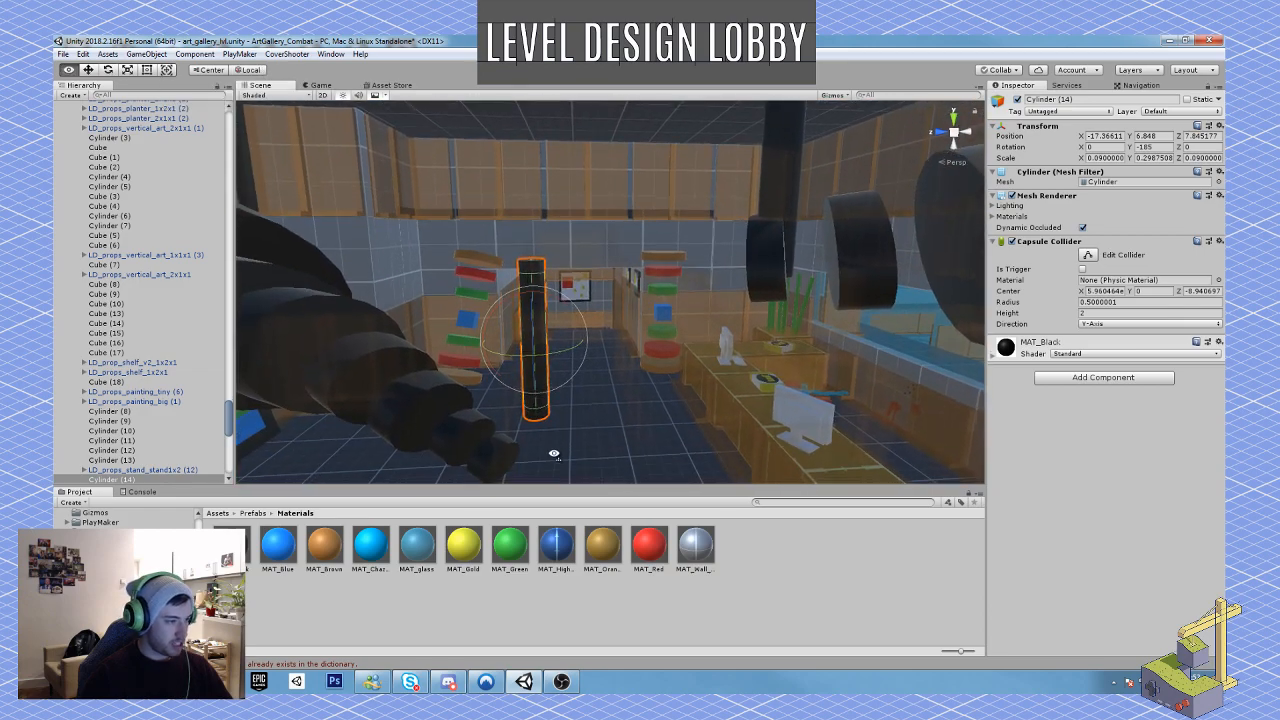
left_click_drag(551, 306, 535, 353)
key("w")
right_click_drag(535, 353, 527, 237)
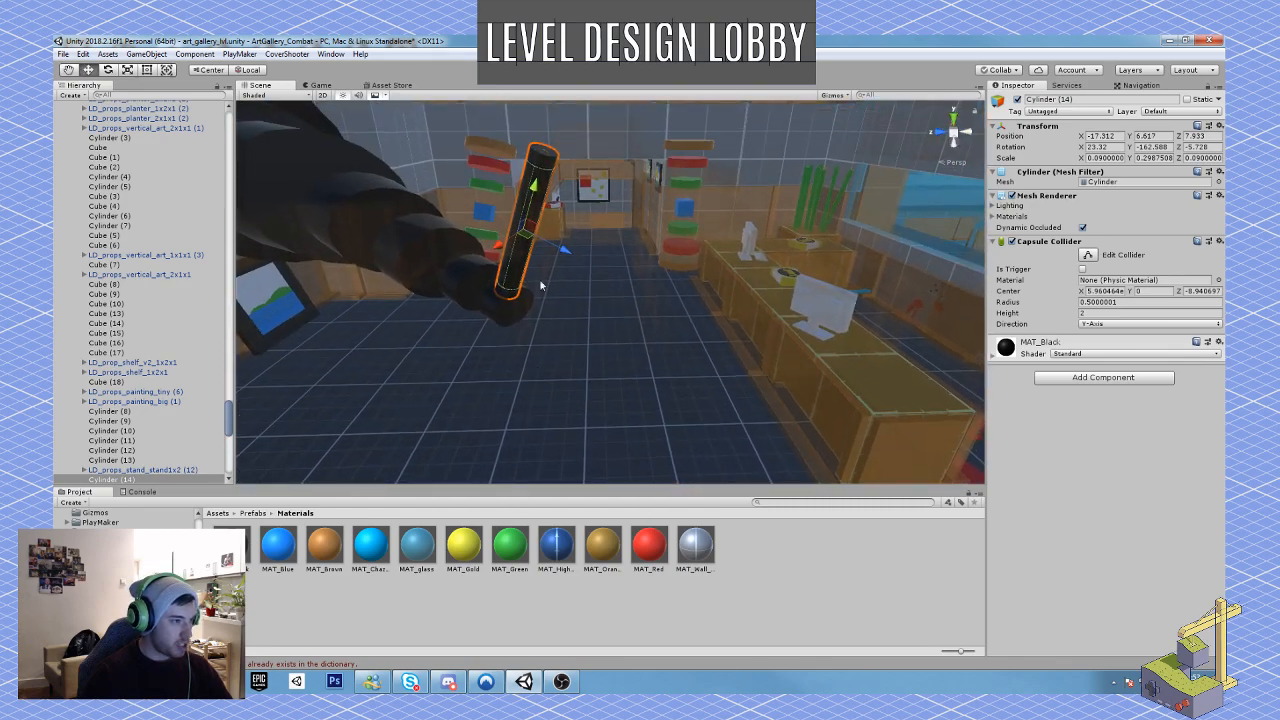
left_click_drag(527, 237, 528, 238)
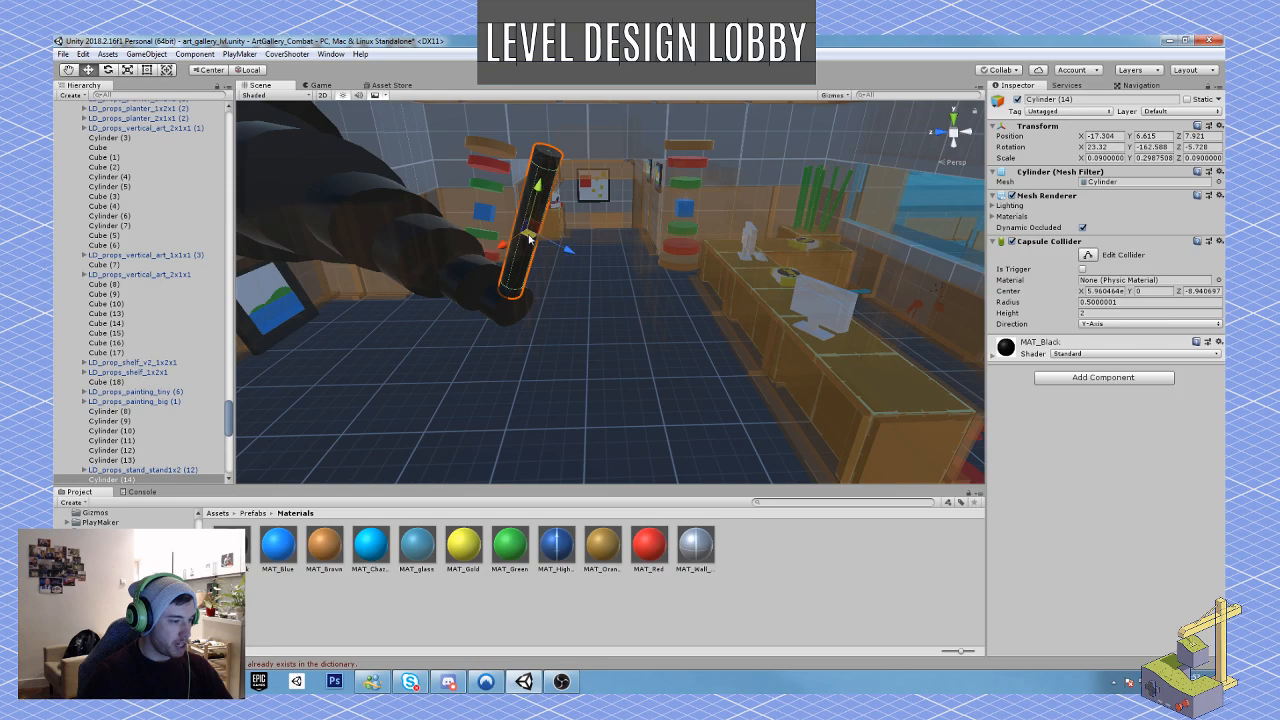
right_click_drag(494, 365, 472, 260)
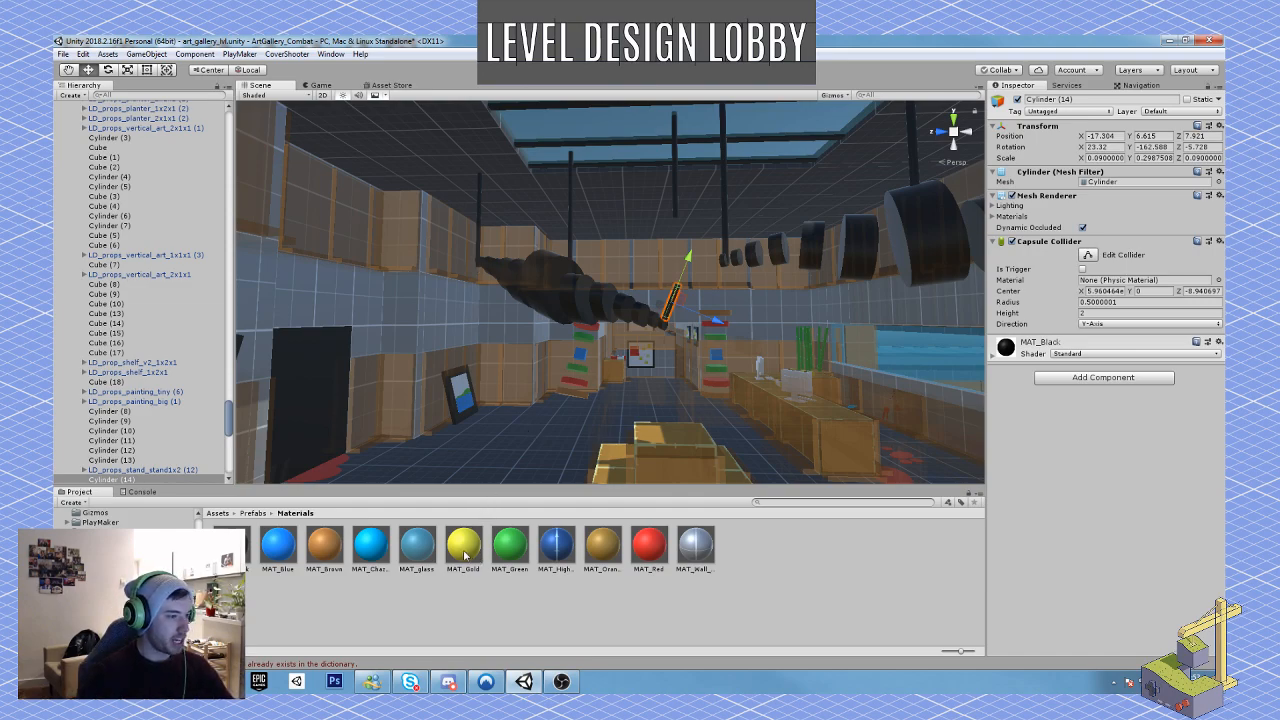
Step: Apply the MAT_Gold material to the short broken rod piece and the support rods of the drooping sculpture
right_click_drag(520, 395, 572, 364)
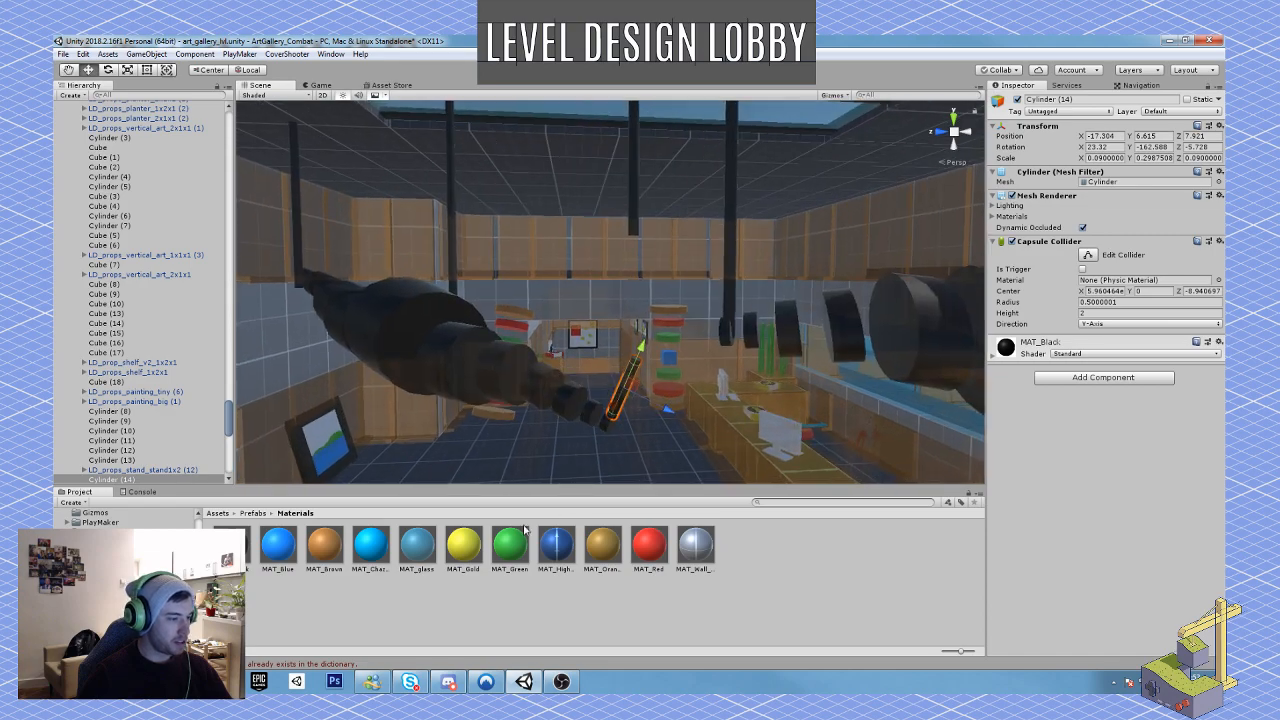
left_click_drag(470, 549, 626, 396)
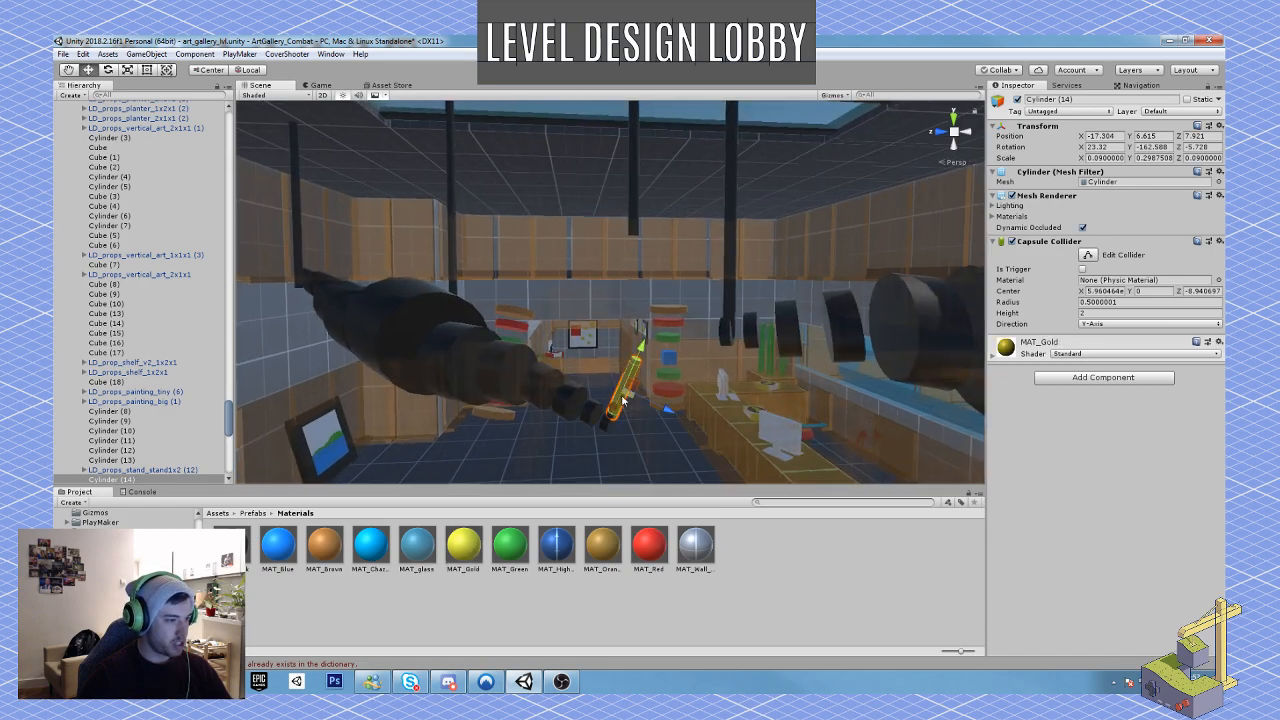
left_click_drag(464, 545, 640, 223)
right_click_drag(600, 283, 560, 290)
left_click_drag(463, 546, 612, 313)
right_click_drag(645, 298, 630, 286)
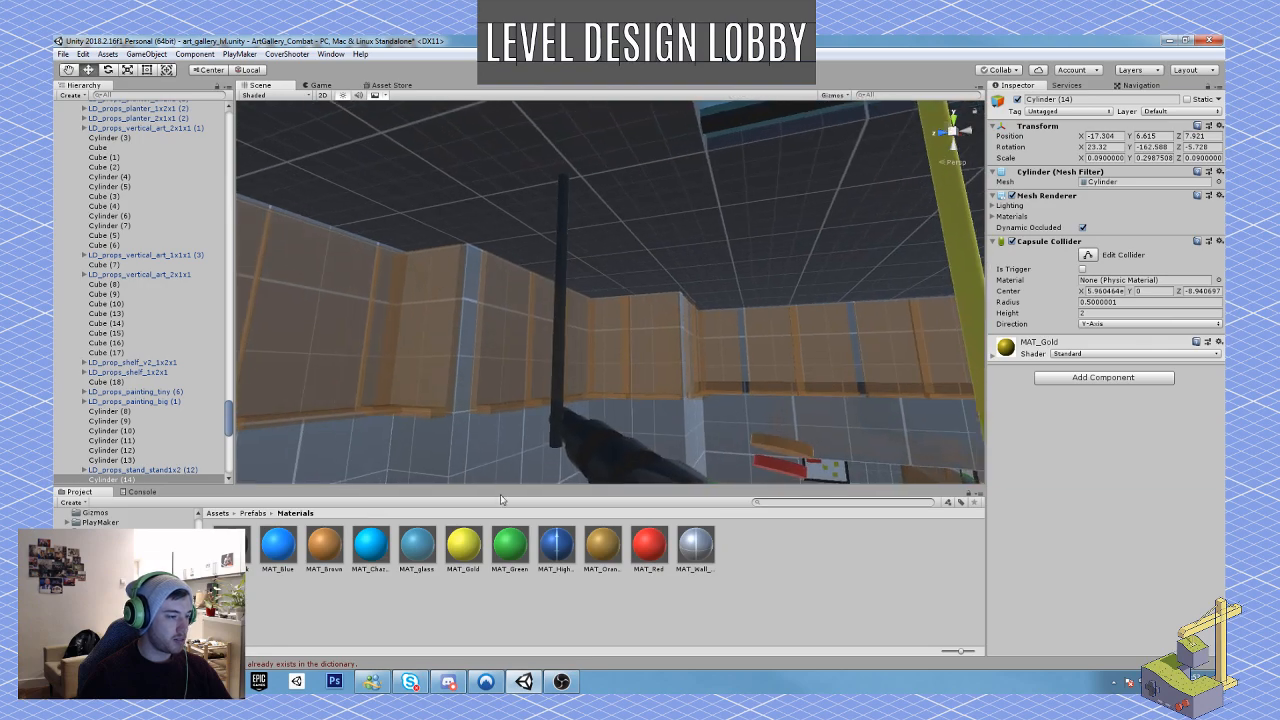
left_click_drag(467, 558, 562, 395)
right_click_drag(562, 395, 717, 418)
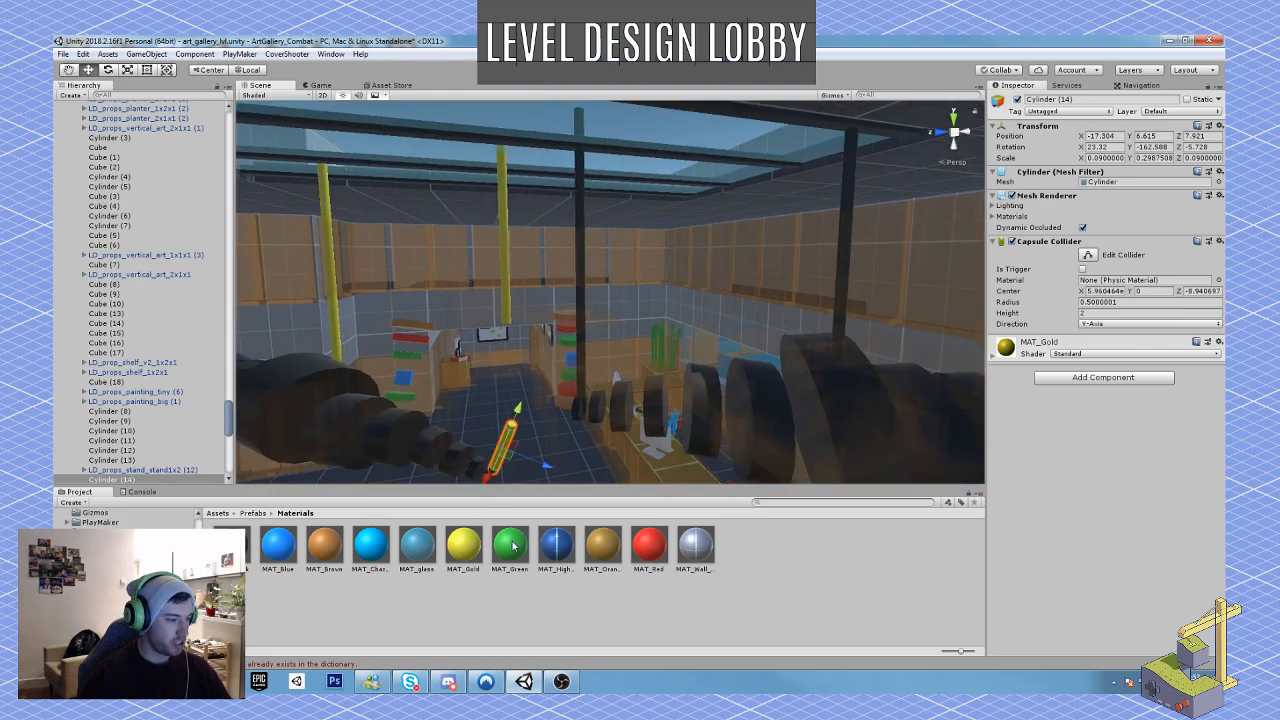
Step: Create a new material named MAT_Purple in the Prefabs/Materials folder
right_click(490, 631)
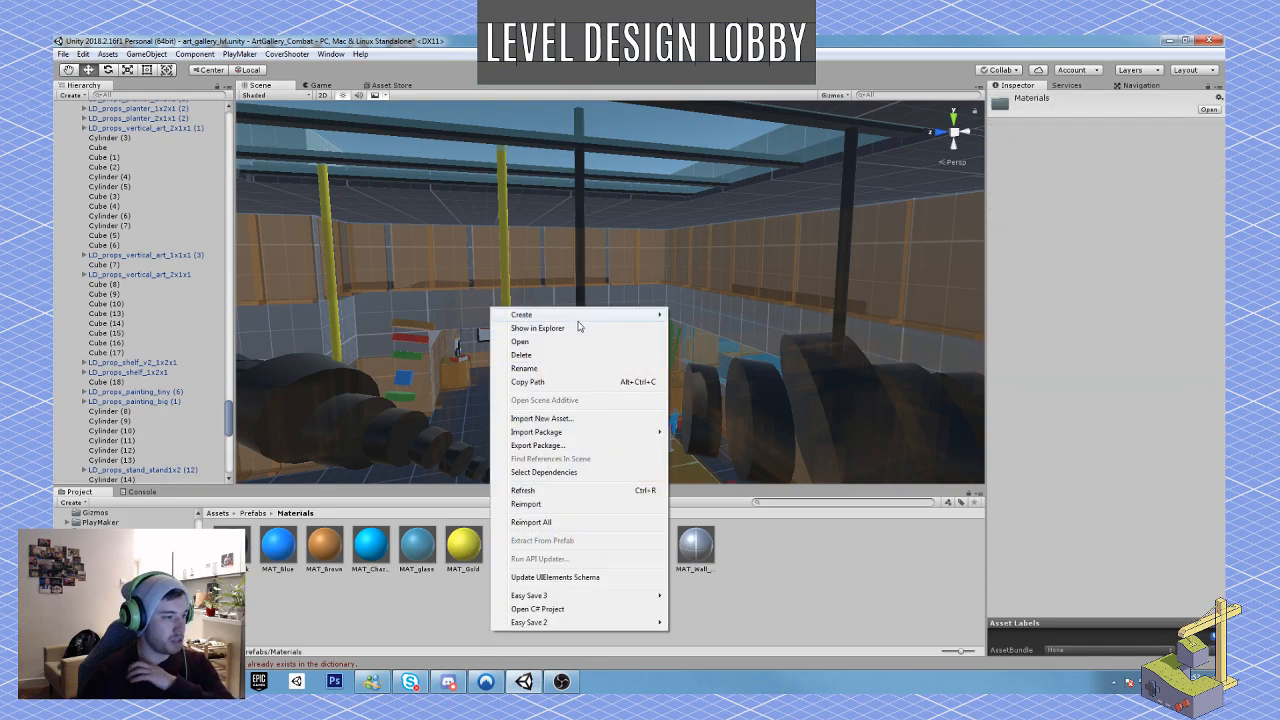
mouse_move(596, 320)
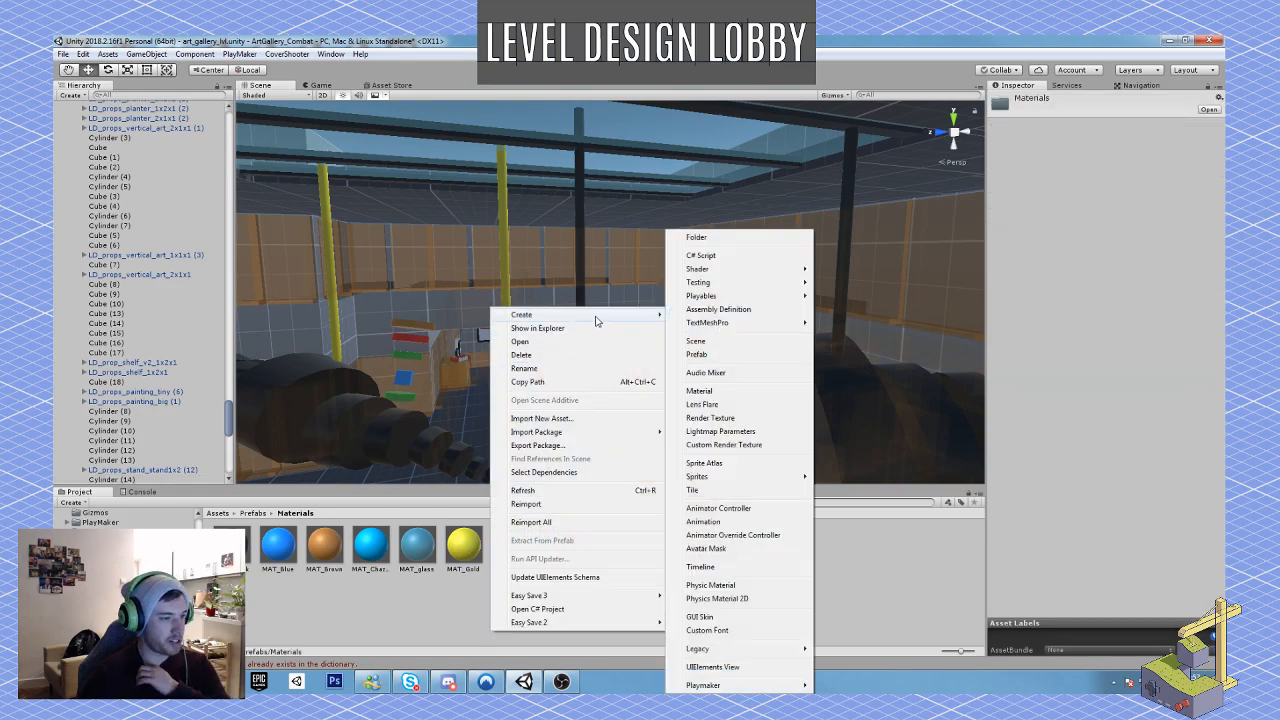
left_click(728, 392)
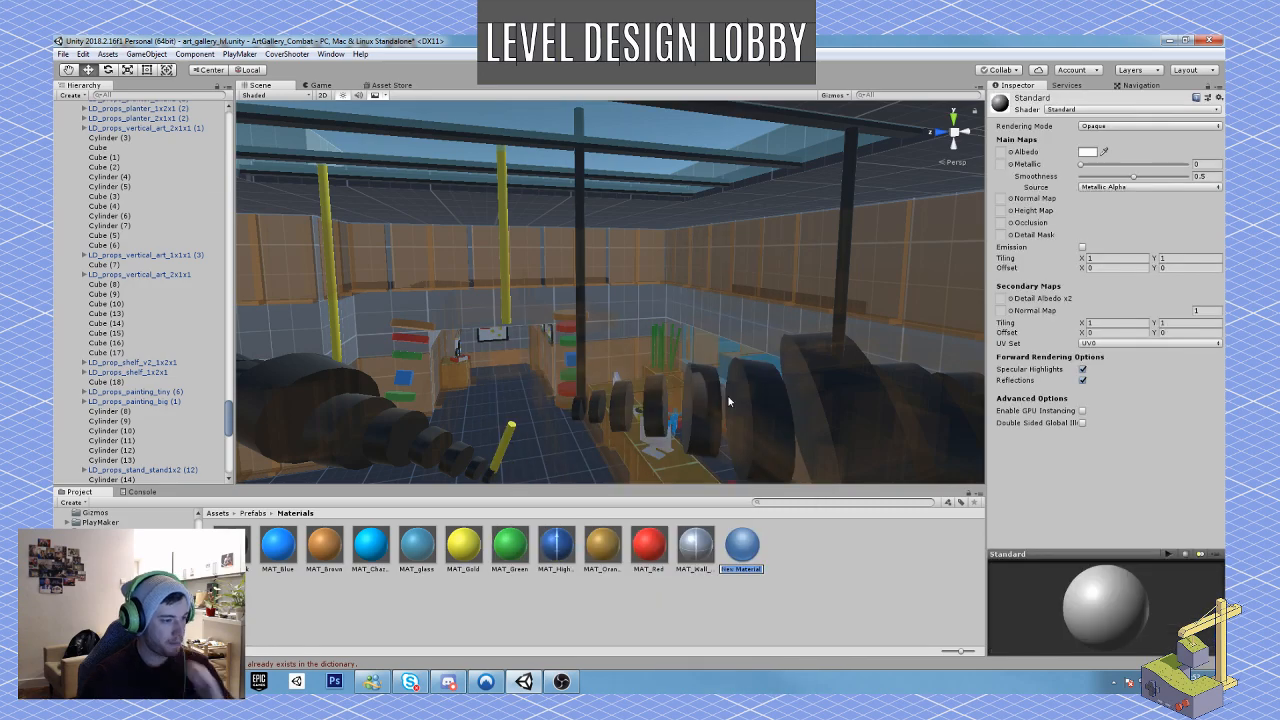
type("MAT")
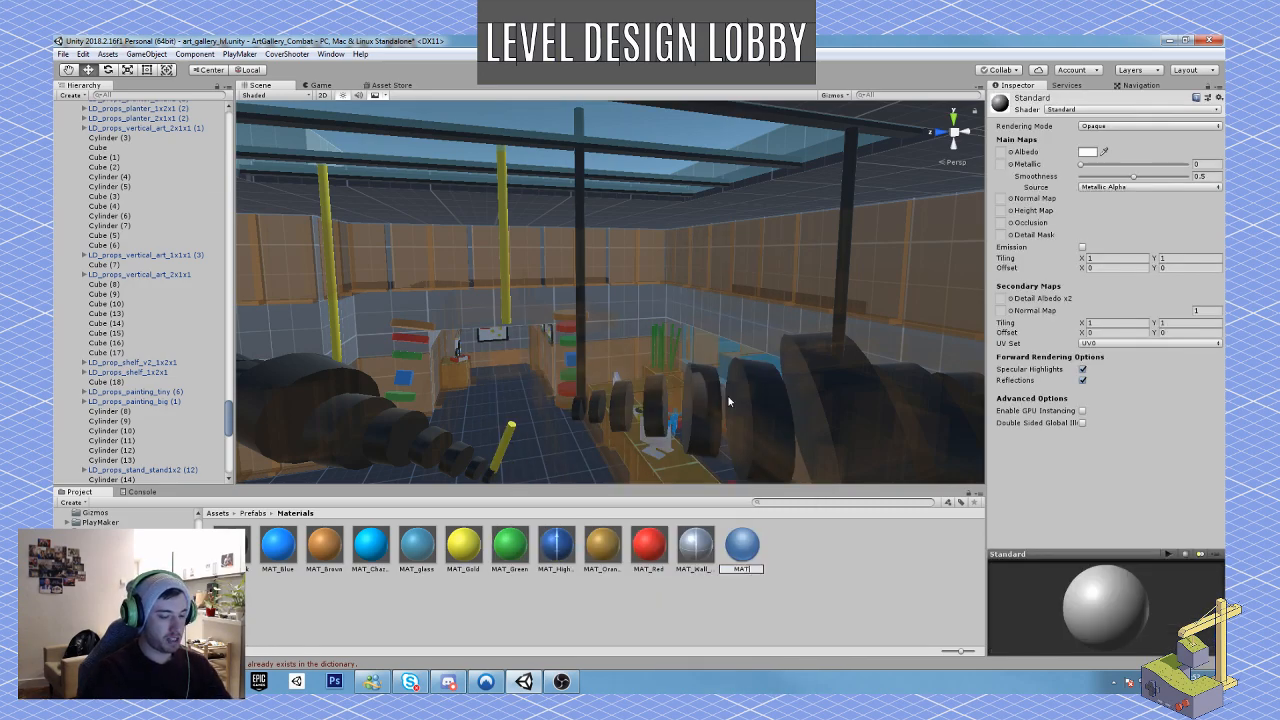
type("_Purple")
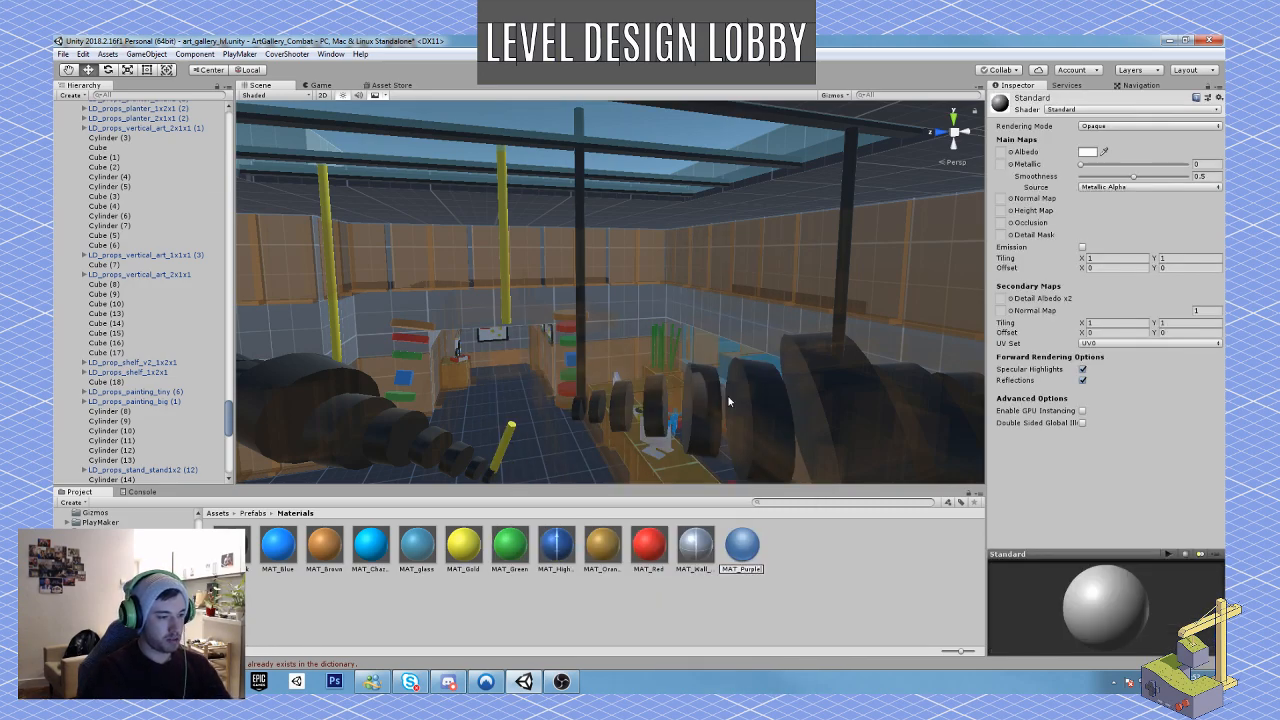
key("Return")
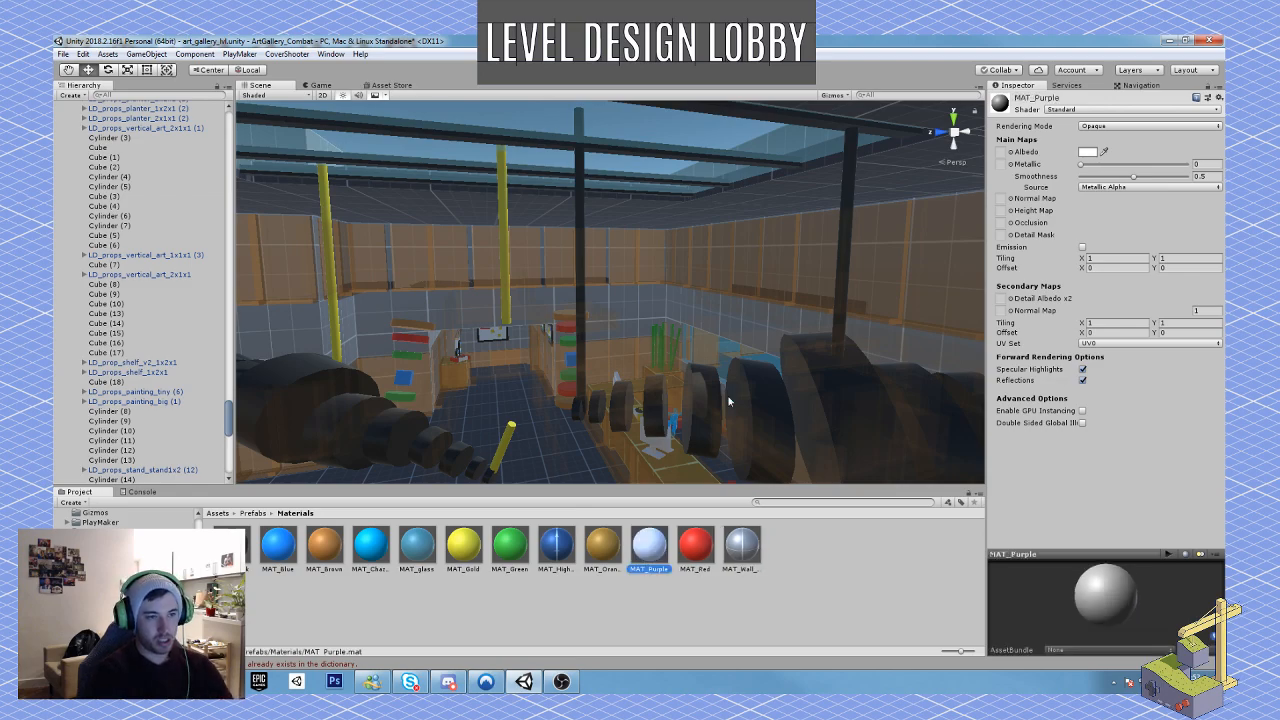
Step: Set the albedo colour of MAT_Purple to the purple 75268C
left_click(1087, 152)
left_click(151, 202)
left_click_drag(152, 203, 146, 203)
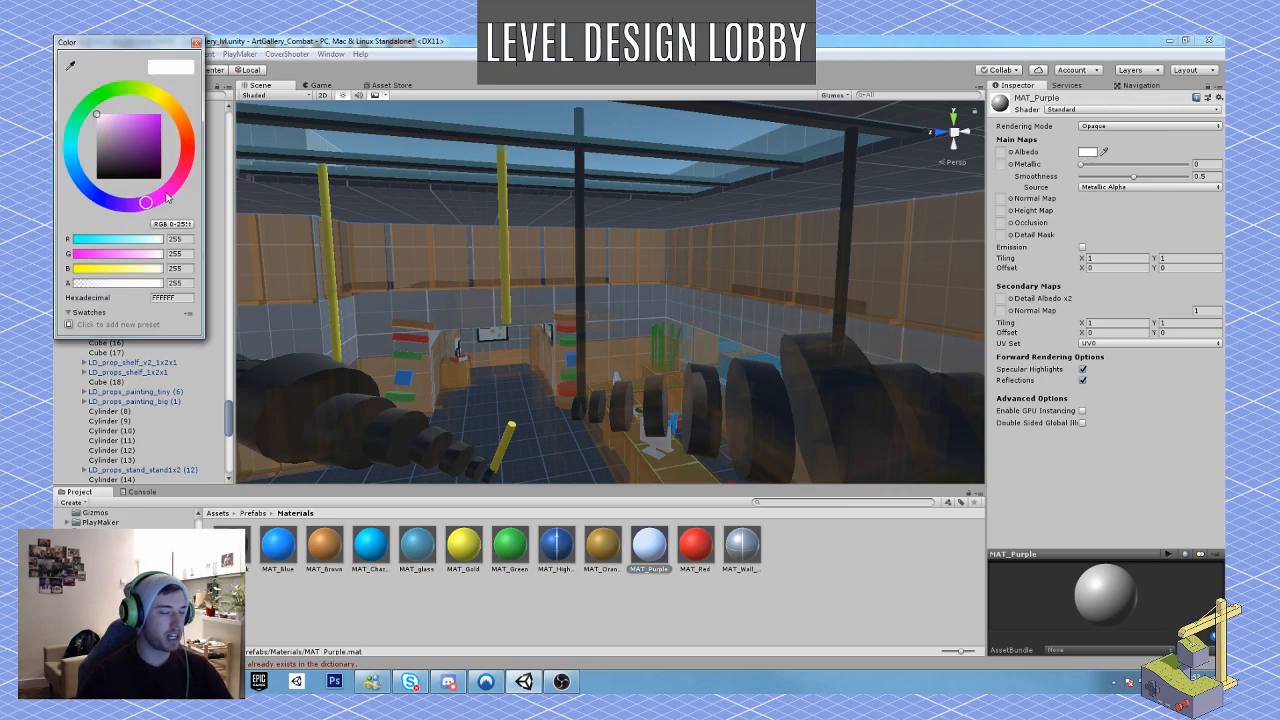
left_click_drag(140, 118, 145, 149)
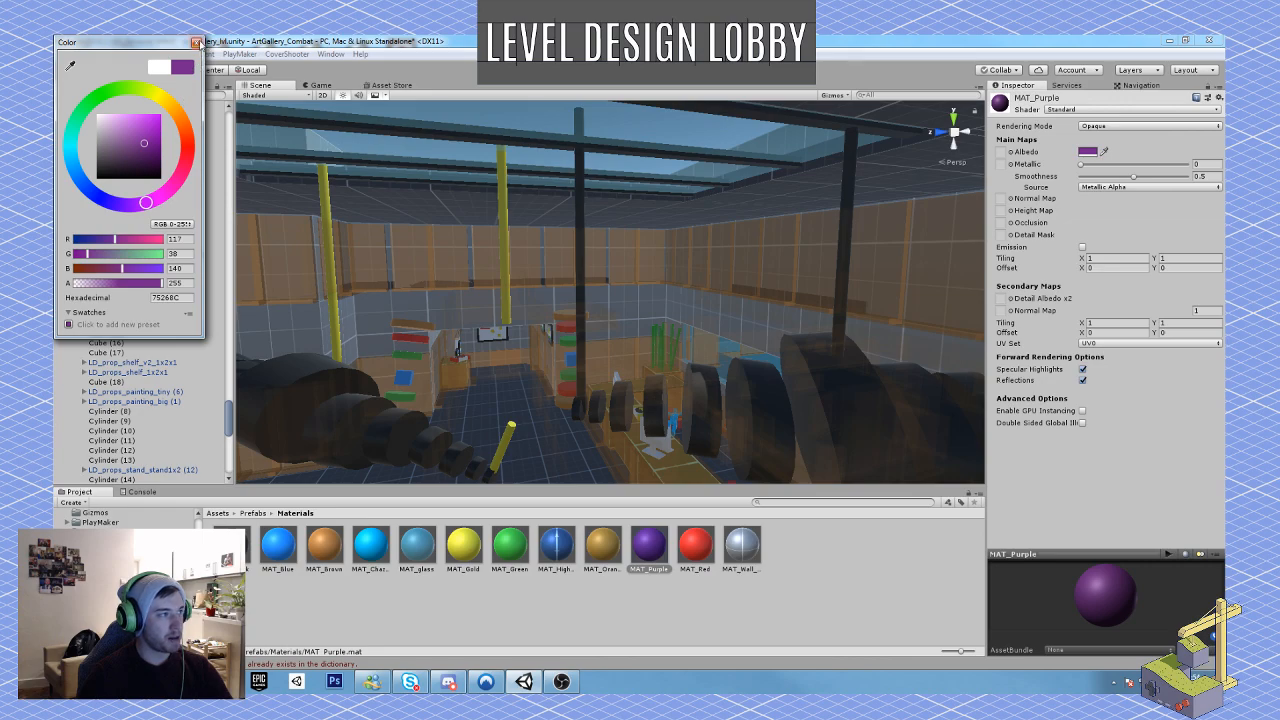
left_click(196, 43)
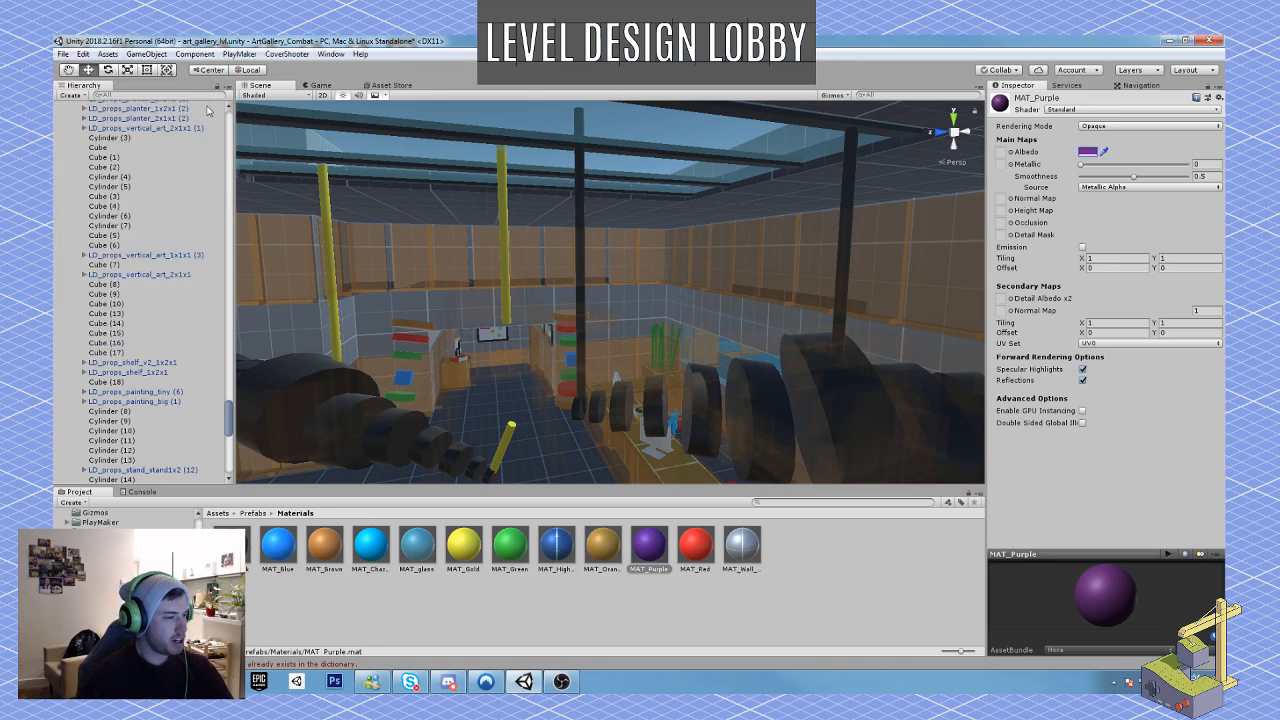
Step: Apply MAT_Purple to the short broken rod piece and the three support rods above the drooping sculpture
left_click_drag(650, 553, 503, 468)
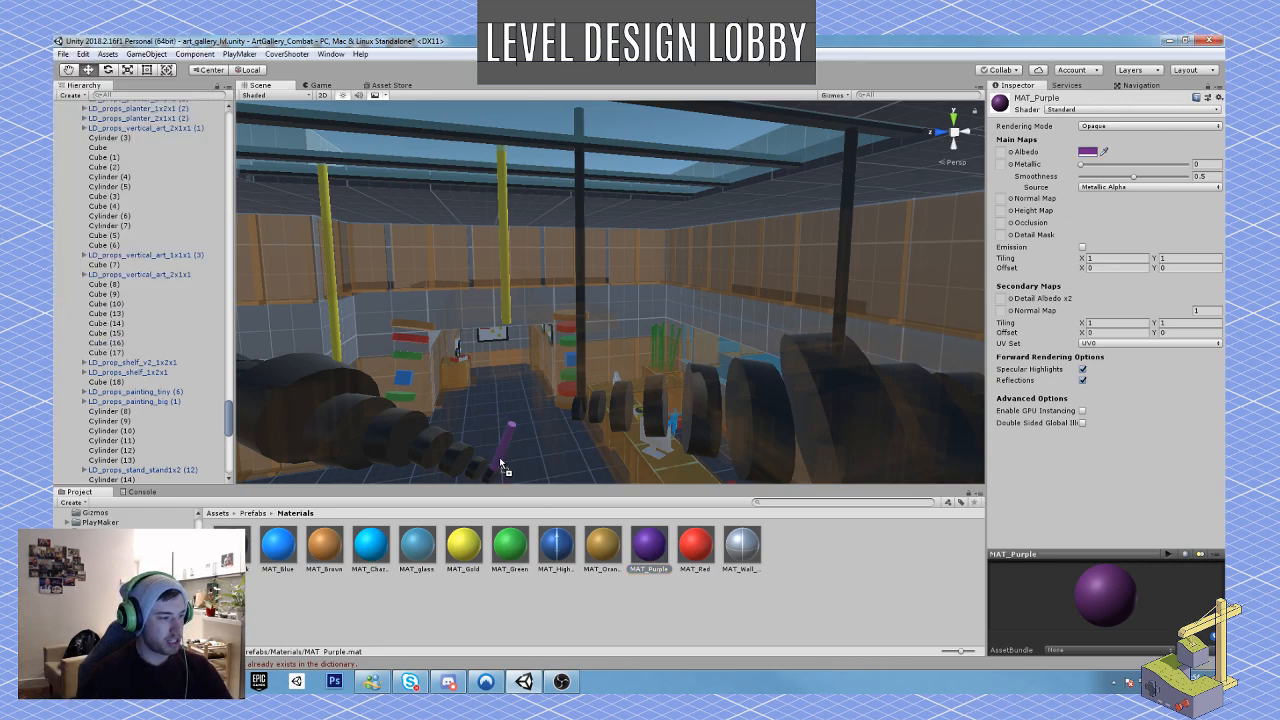
left_click_drag(652, 556, 505, 313)
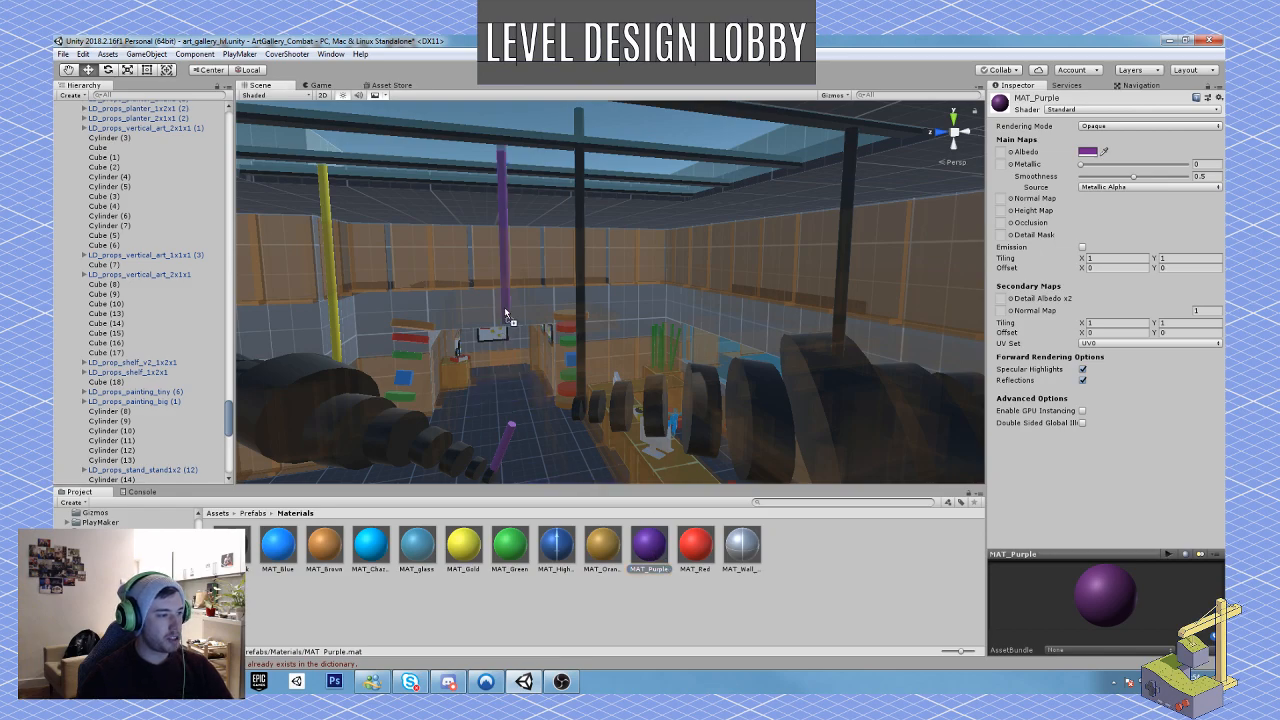
right_click_drag(603, 398, 572, 413)
left_click_drag(648, 548, 615, 408)
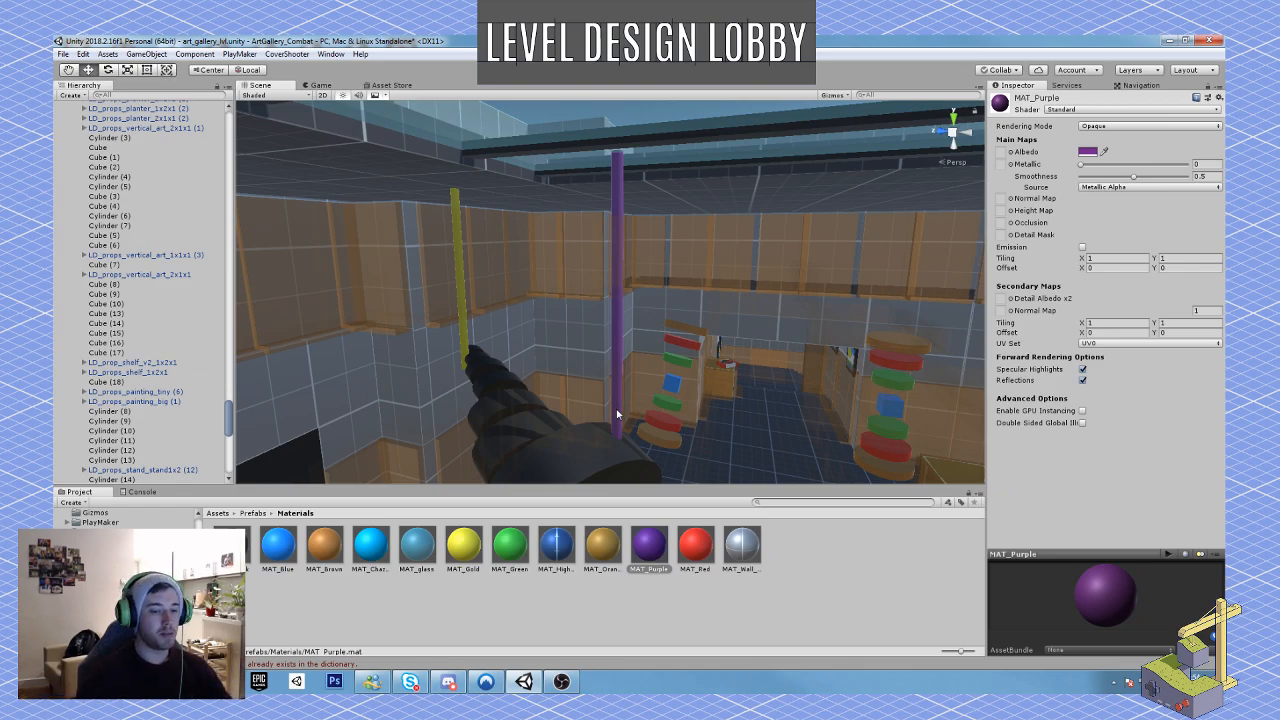
key("w")
right_click_drag(626, 416, 586, 450)
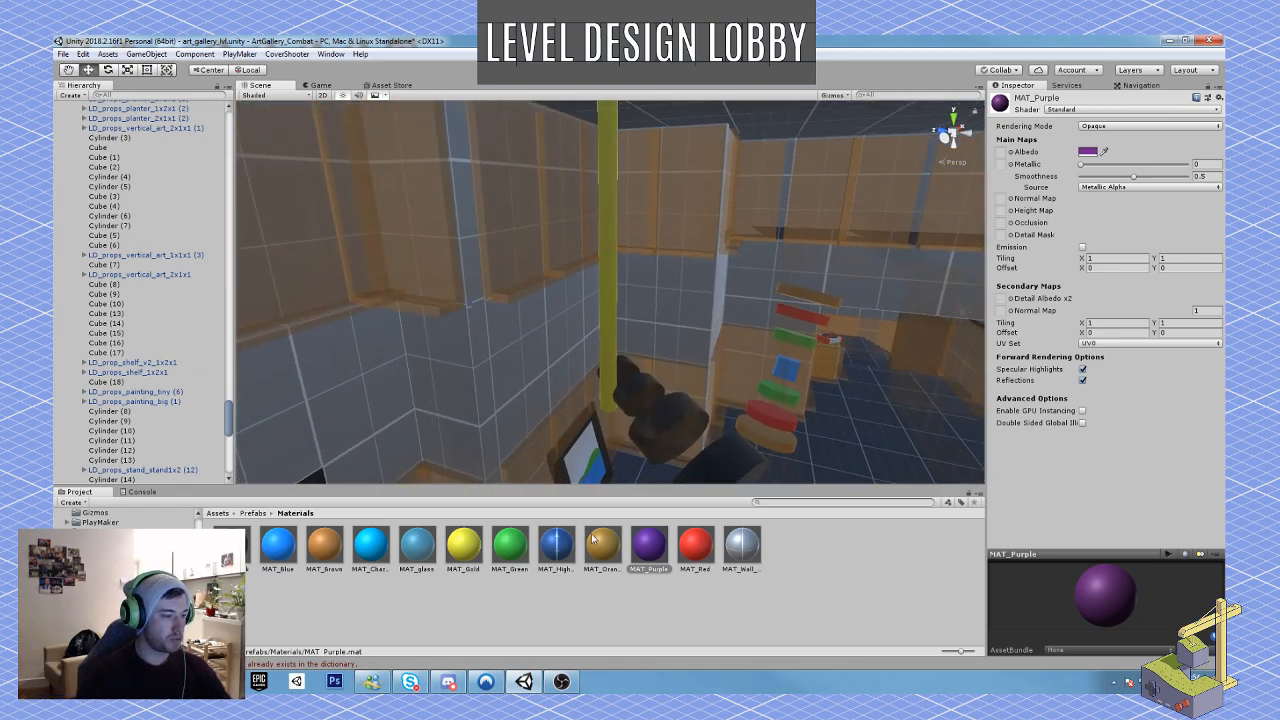
left_click_drag(647, 552, 615, 368)
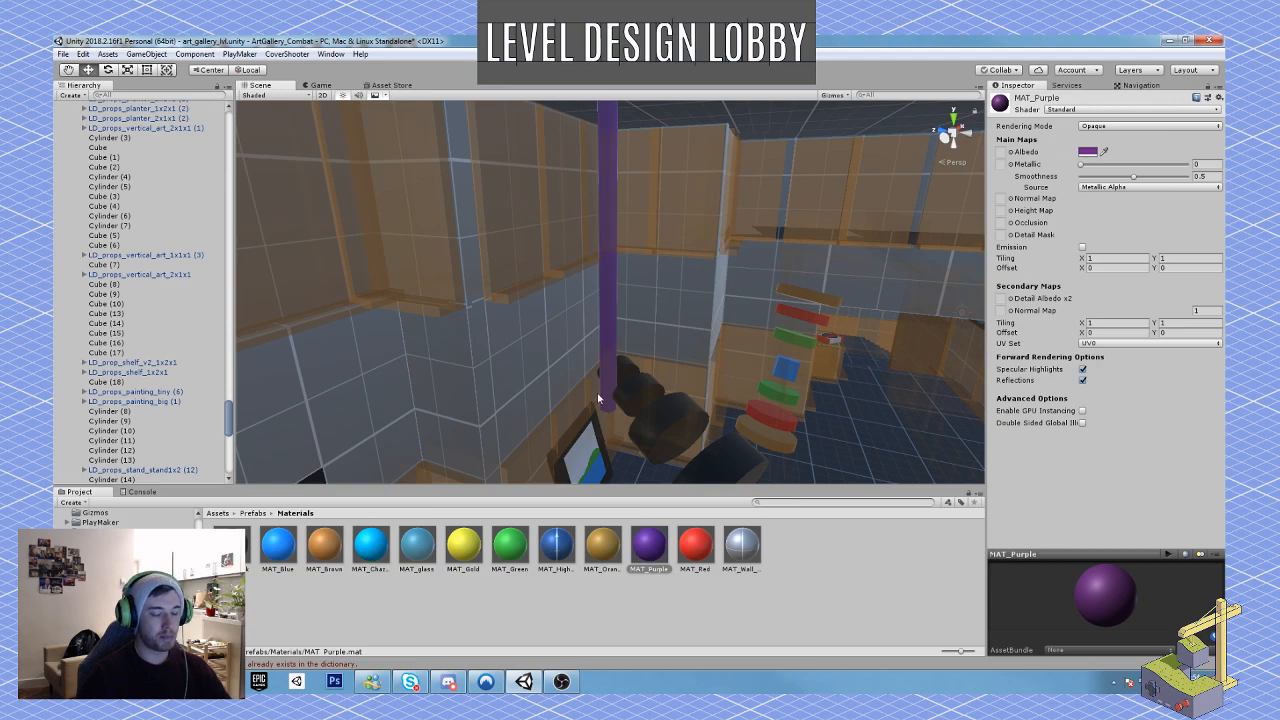
right_click_drag(597, 392, 713, 335)
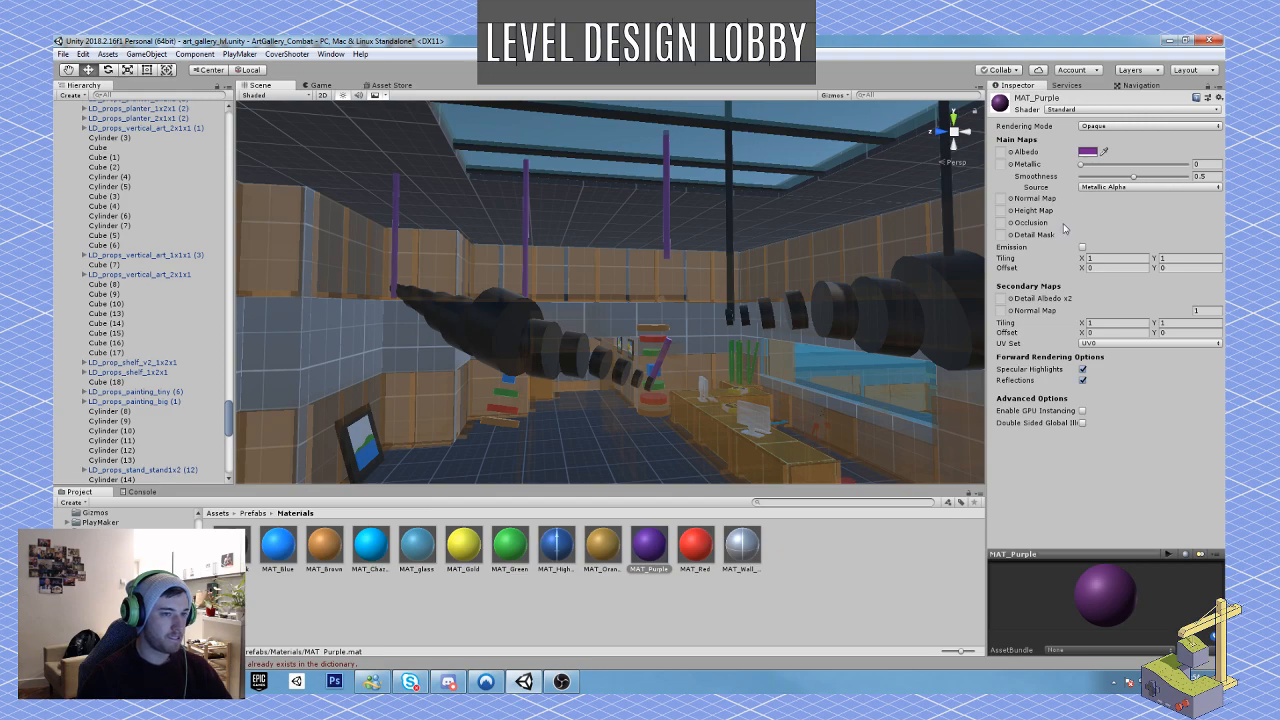
Step: Shift the MAT_Purple albedo colour to the bluer purple 5D2F93
left_click(1086, 152)
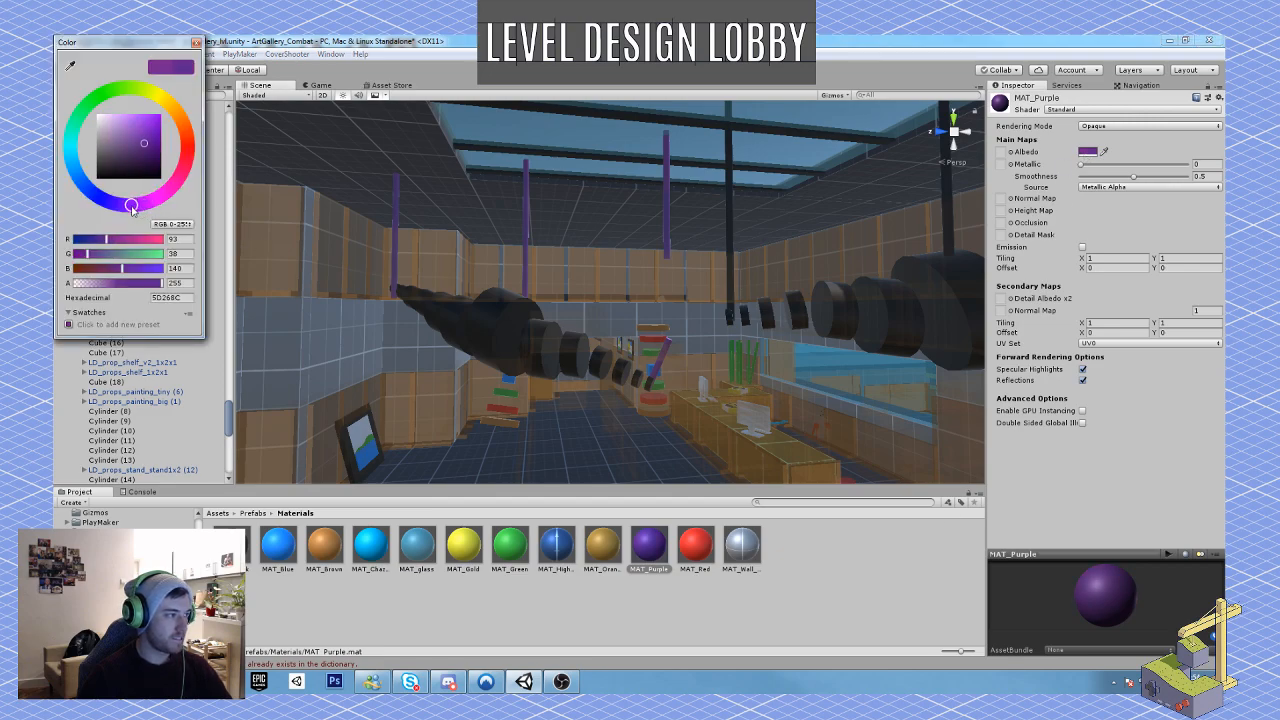
left_click_drag(138, 206, 127, 209)
left_click_drag(138, 156, 142, 145)
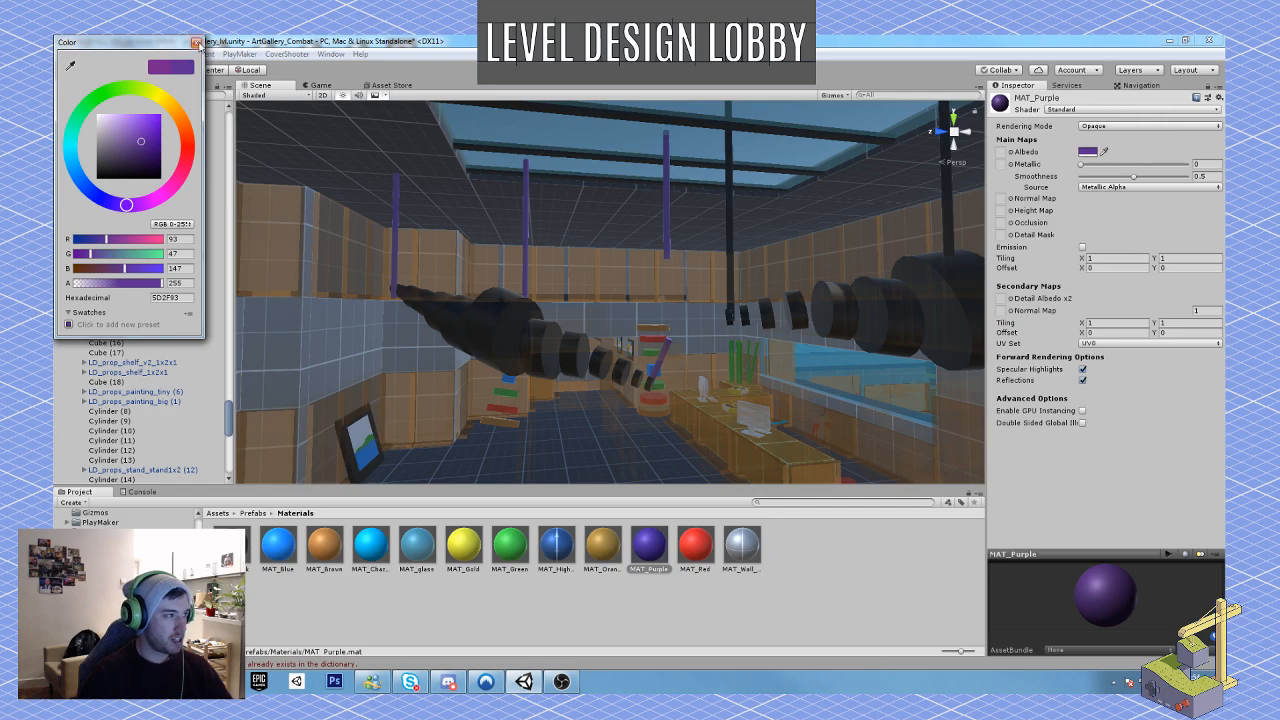
left_click(196, 43)
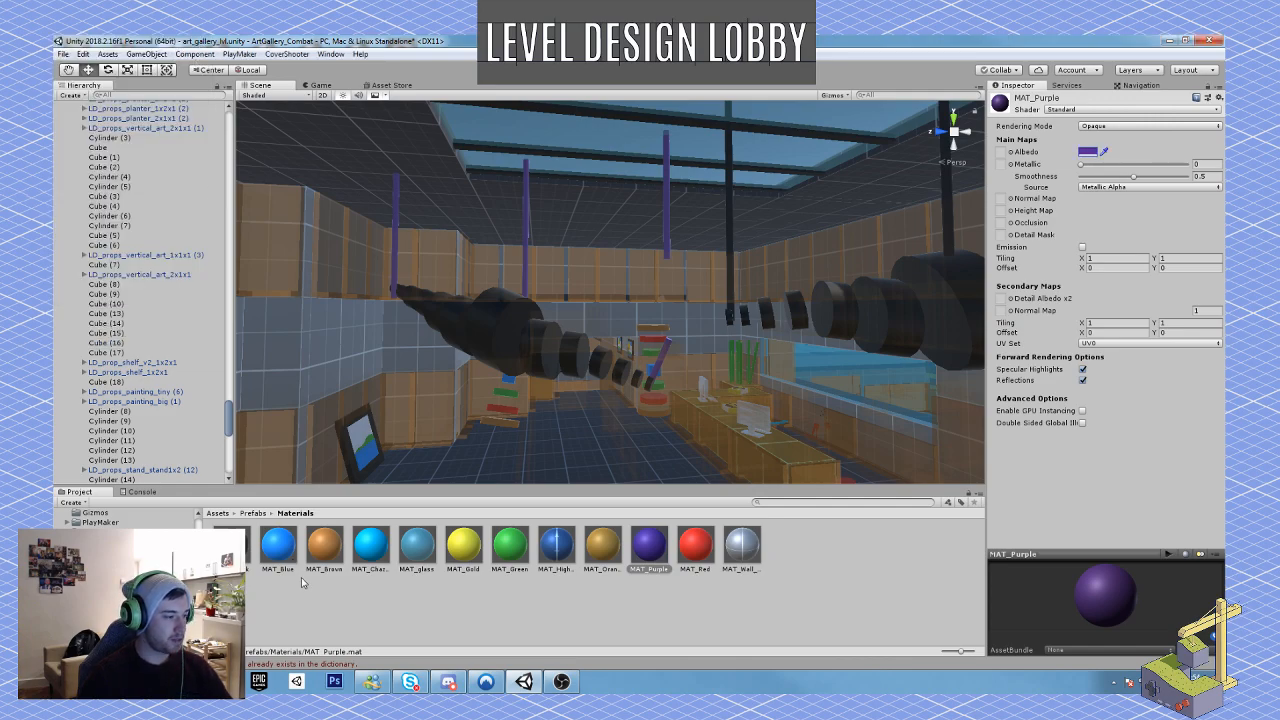
Step: Assign a grid texture to the albedo map of MAT_Purple
left_click(1011, 152)
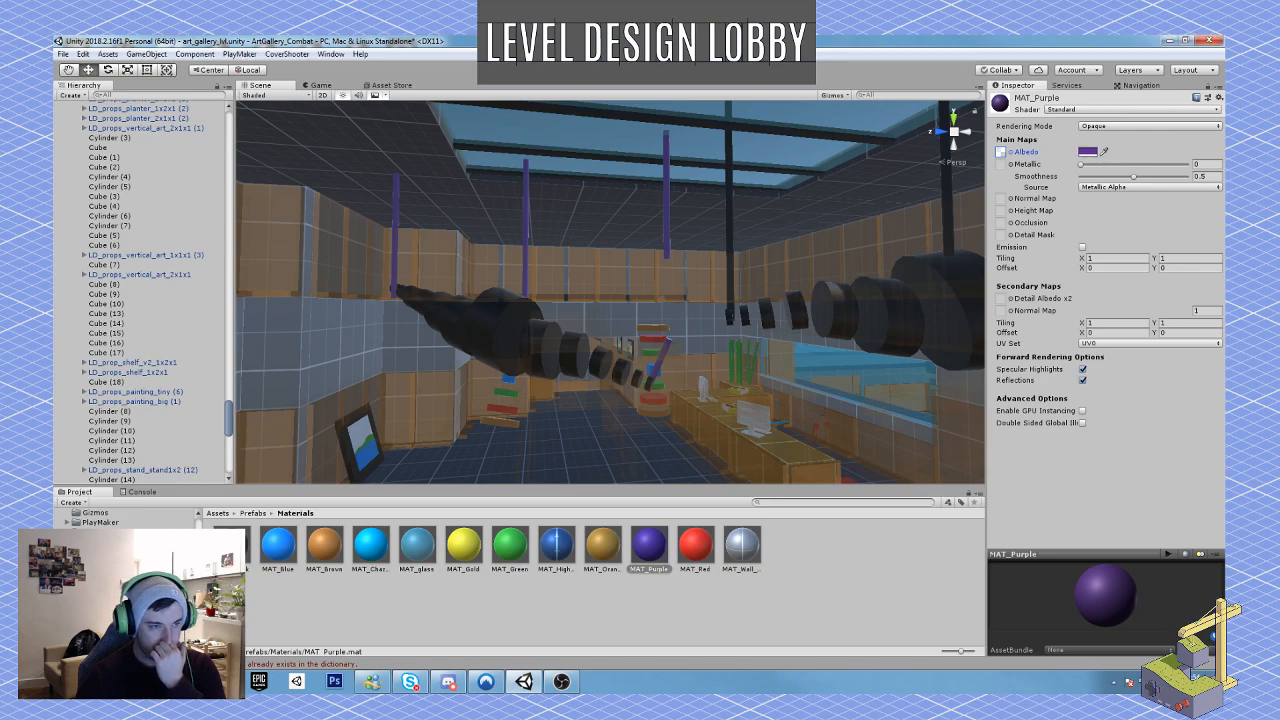
left_click(1011, 153)
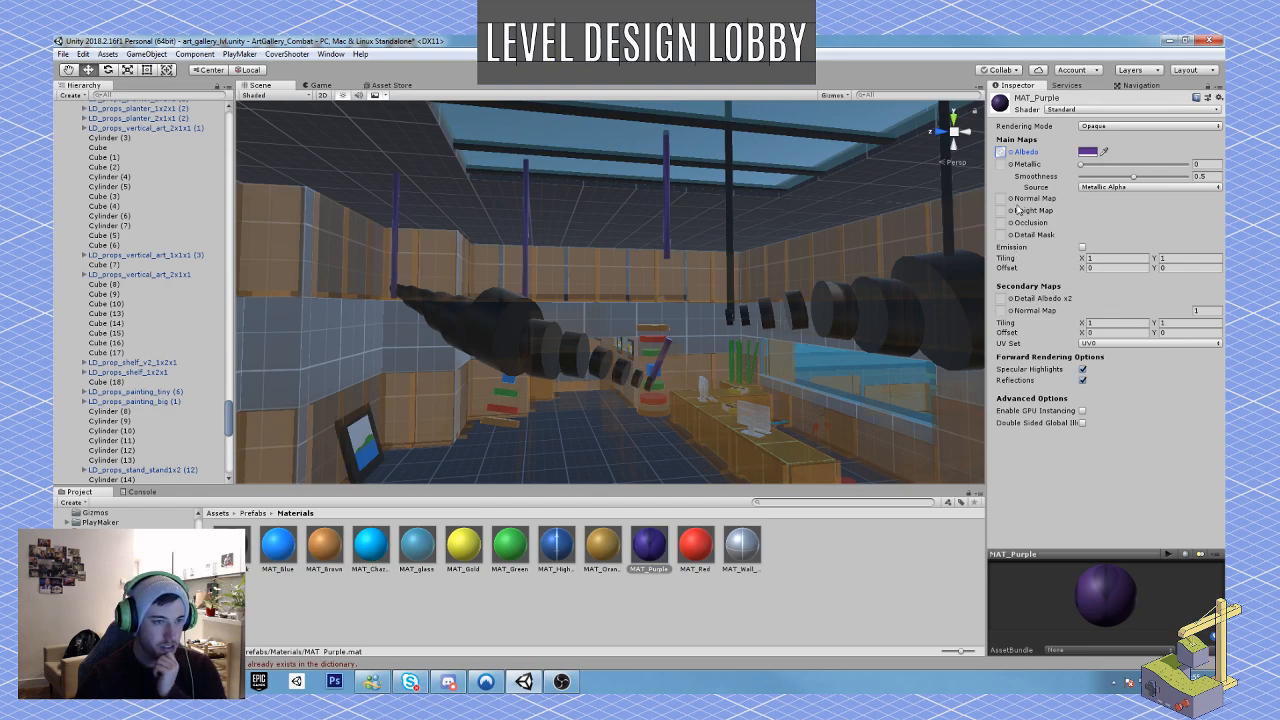
left_click(1011, 152)
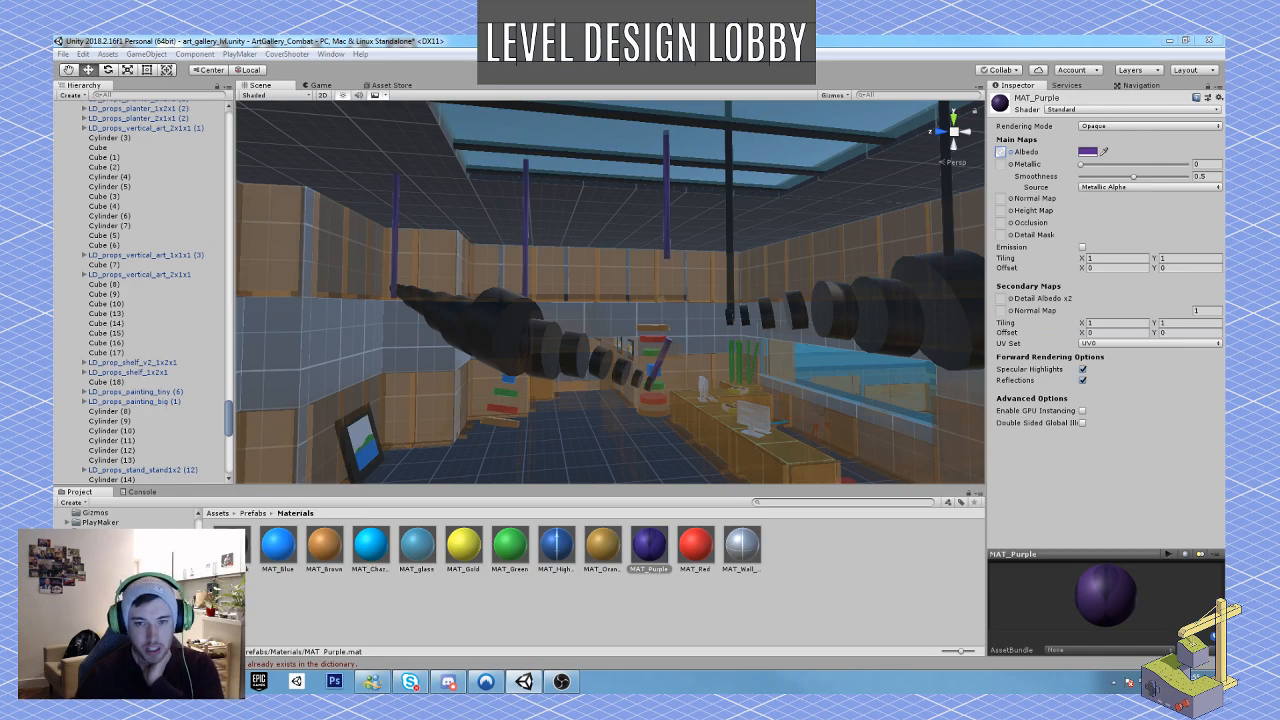
right_click_drag(778, 396, 744, 393)
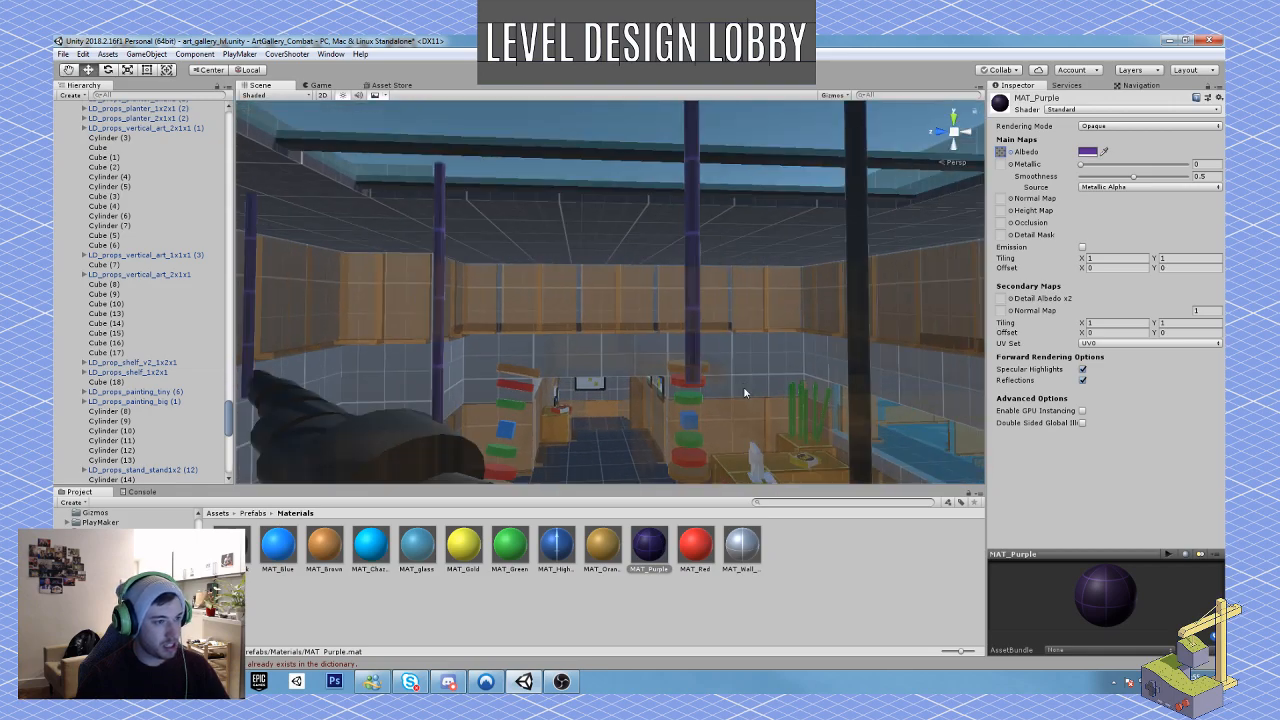
Step: Brighten the MAT_Purple albedo tint to a lighter, more vivid purple
left_click(1089, 153)
left_click_drag(145, 128, 145, 121)
right_click(566, 329)
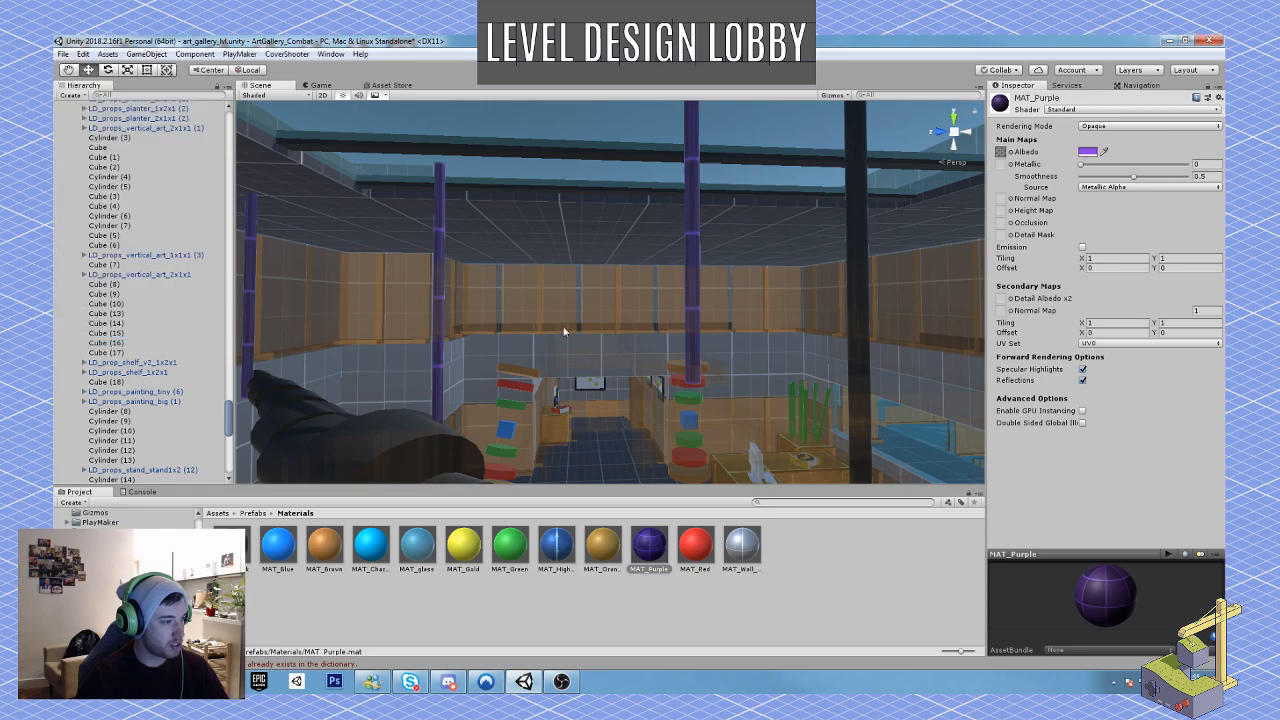
Step: Apply MAT_Purple to the remaining black support rods of the intact hanging disc sculpture in the lobby
key("e")
right_click_drag(530, 325, 615, 418)
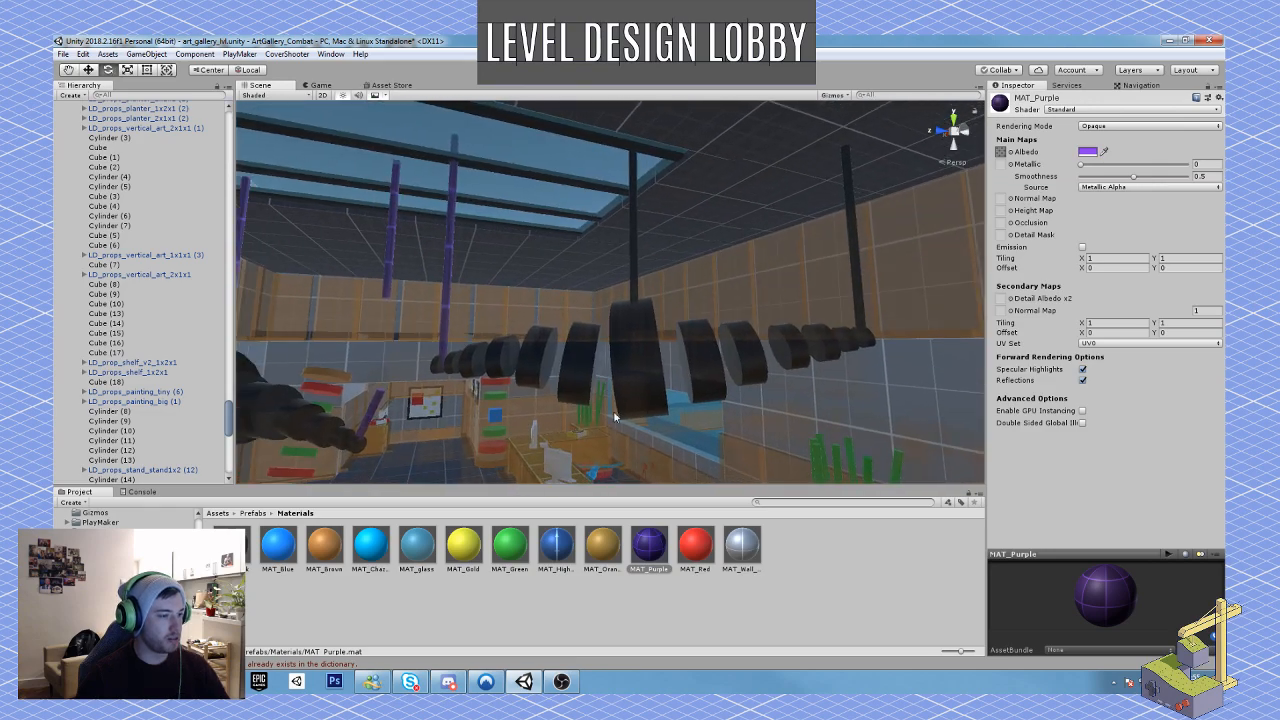
left_click_drag(646, 545, 633, 274)
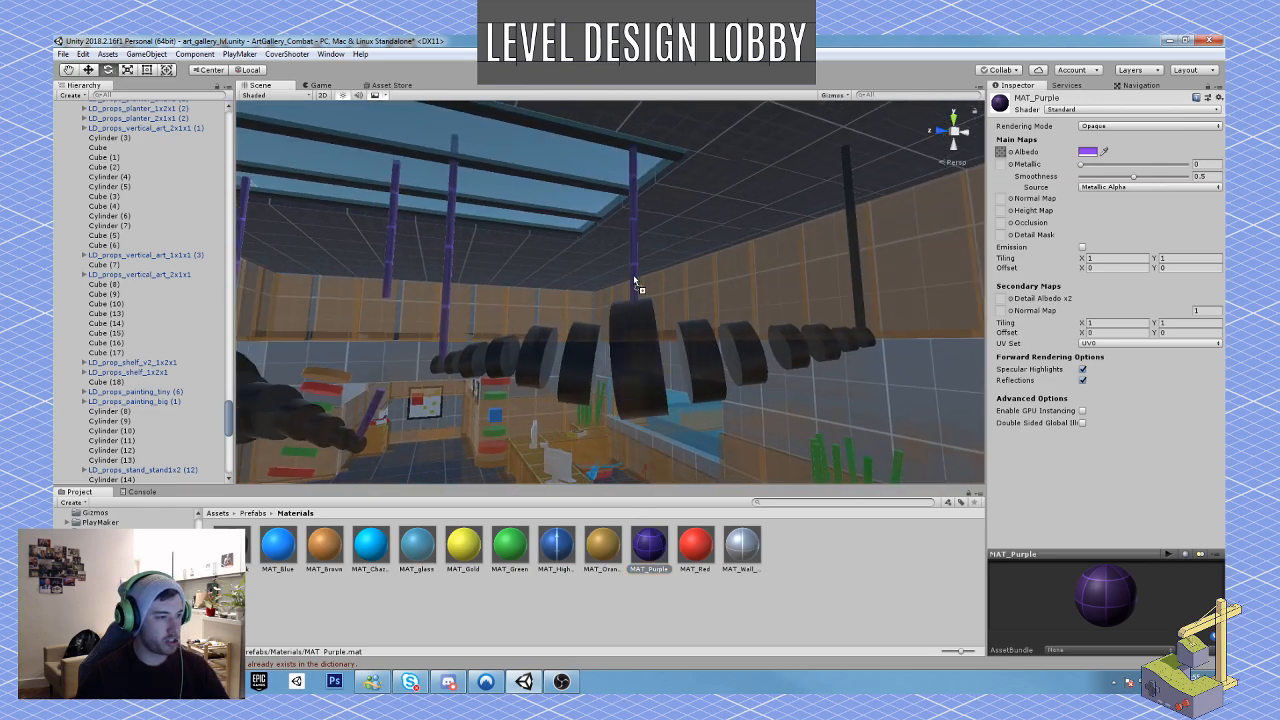
right_click_drag(633, 274, 600, 445)
left_click_drag(649, 545, 708, 288)
right_click_drag(708, 288, 666, 398)
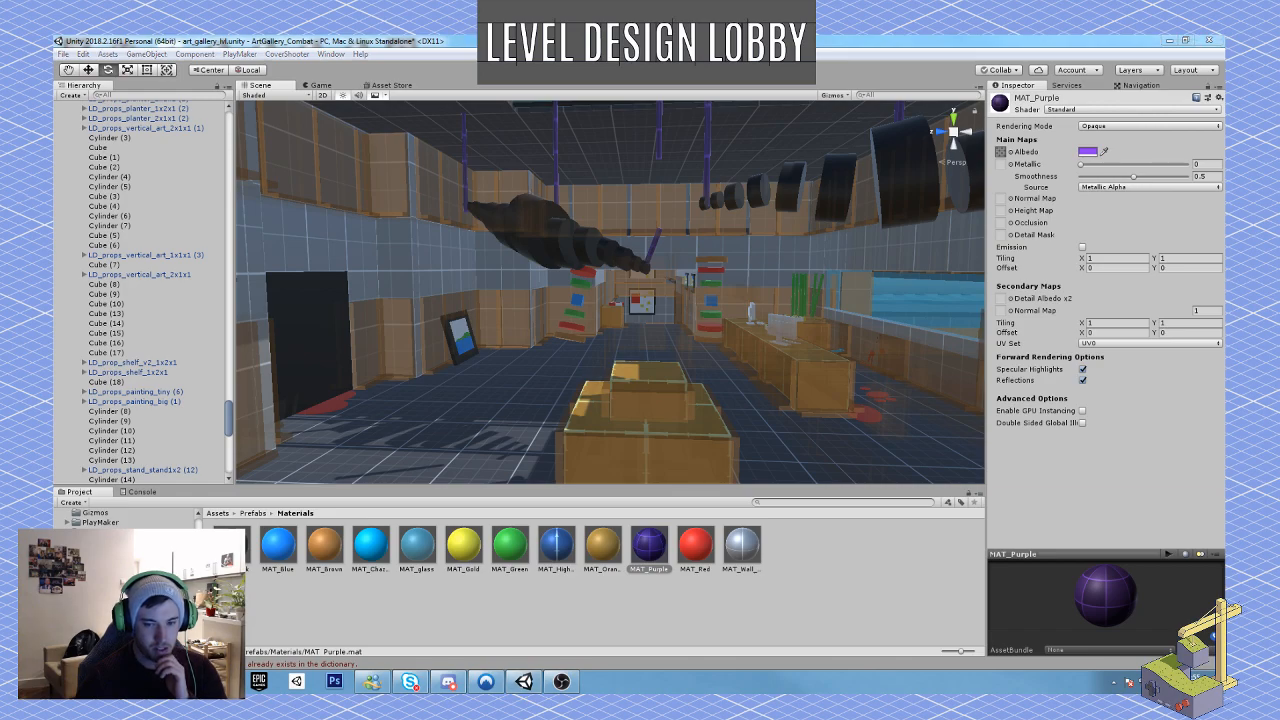
right_click_drag(496, 281, 552, 233)
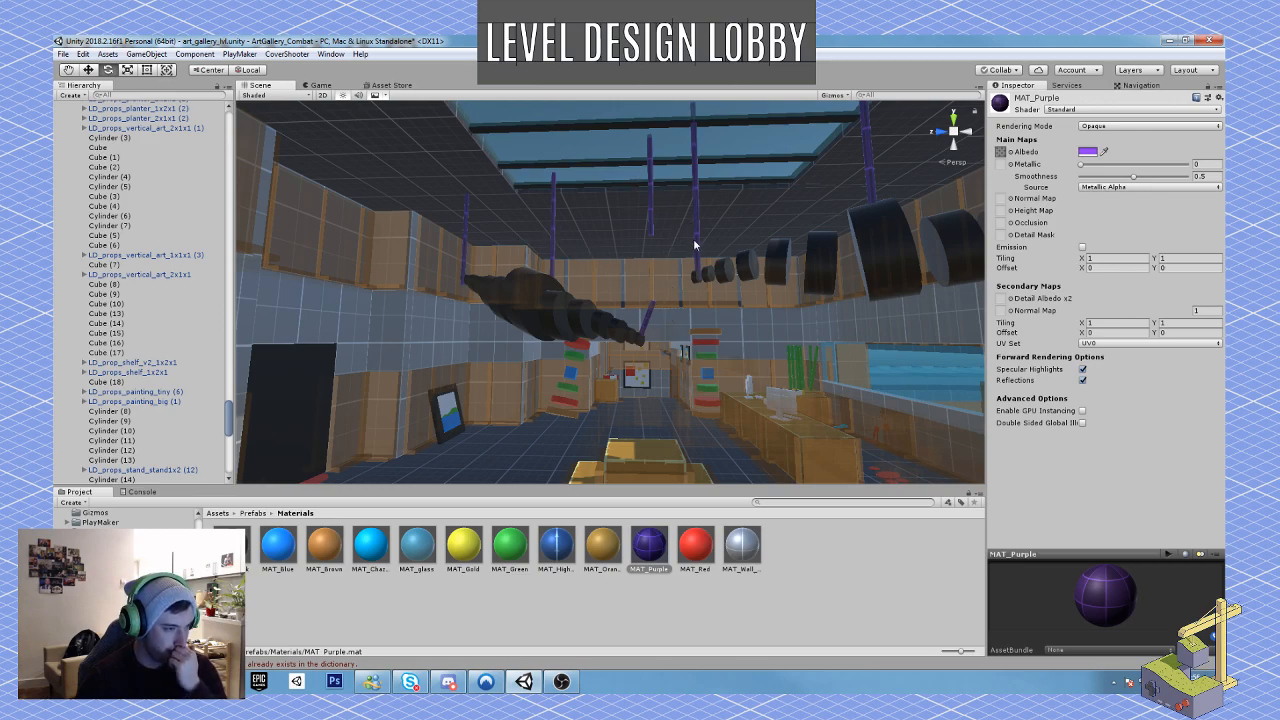
right_click_drag(694, 240, 553, 192)
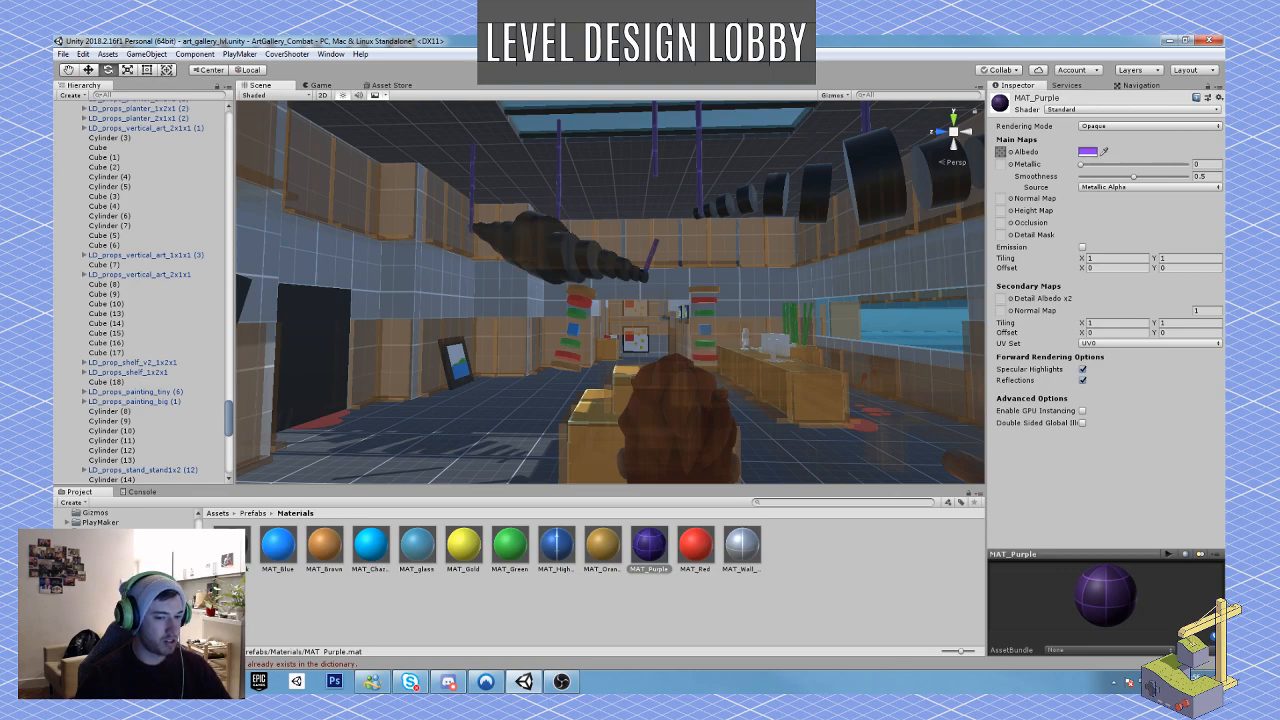
Step: Apply MAT_Purple to the rods holding the black and yellow hanging block sculptures in the adjoining gallery room
right_click_drag(582, 390, 743, 383)
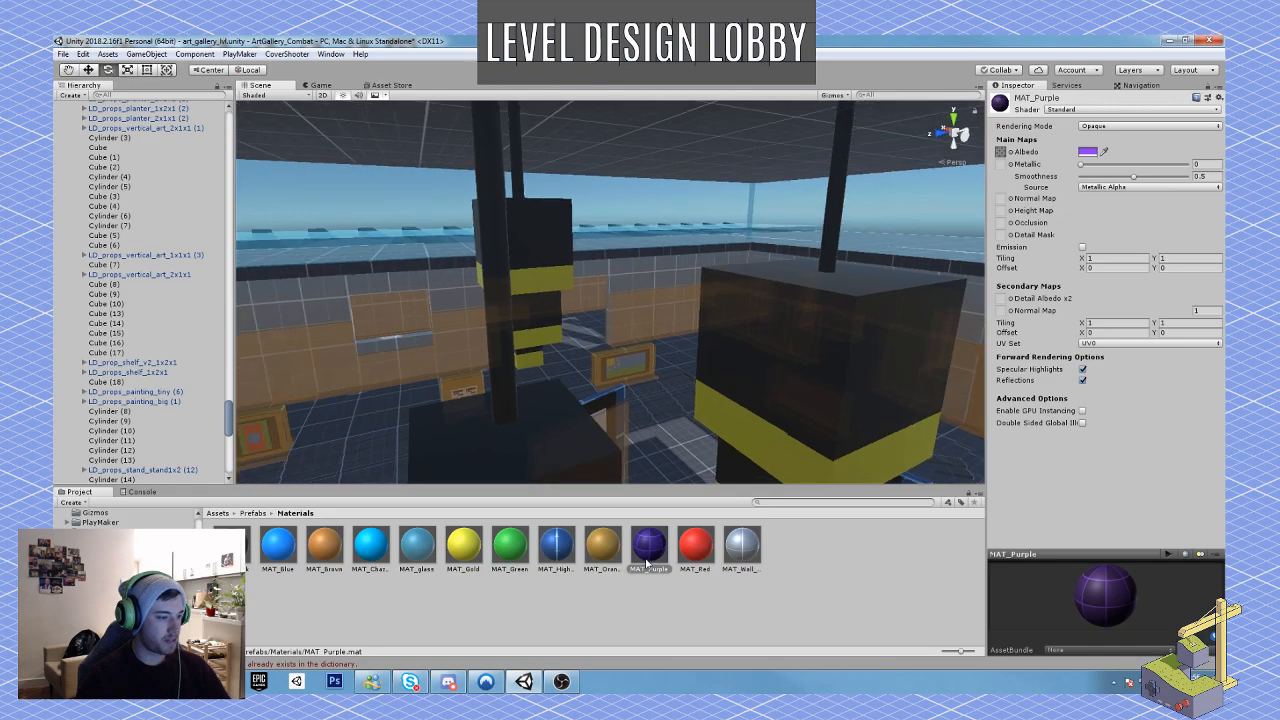
left_click_drag(649, 558, 500, 380)
right_click_drag(563, 437, 539, 399)
left_click_drag(650, 545, 478, 422)
right_click_drag(490, 425, 866, 482)
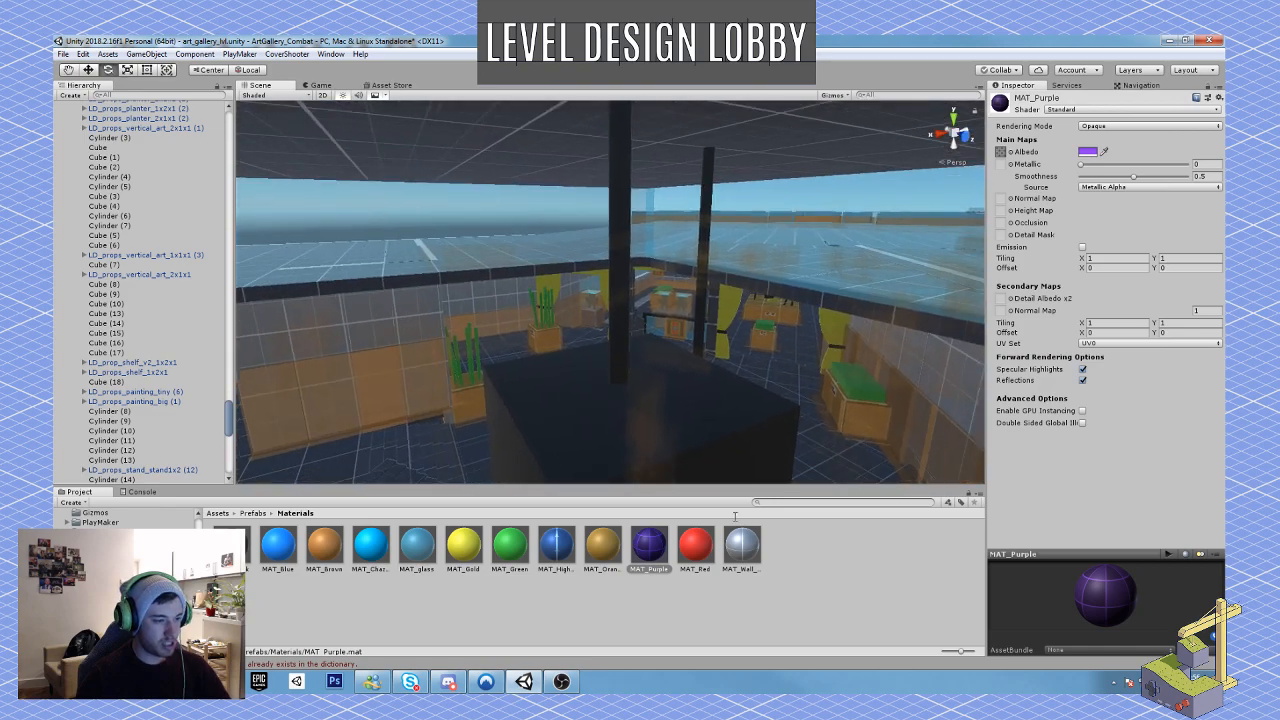
left_click_drag(639, 544, 614, 354)
right_click_drag(614, 354, 531, 418)
left_click_drag(648, 548, 580, 390)
right_click_drag(580, 390, 701, 210)
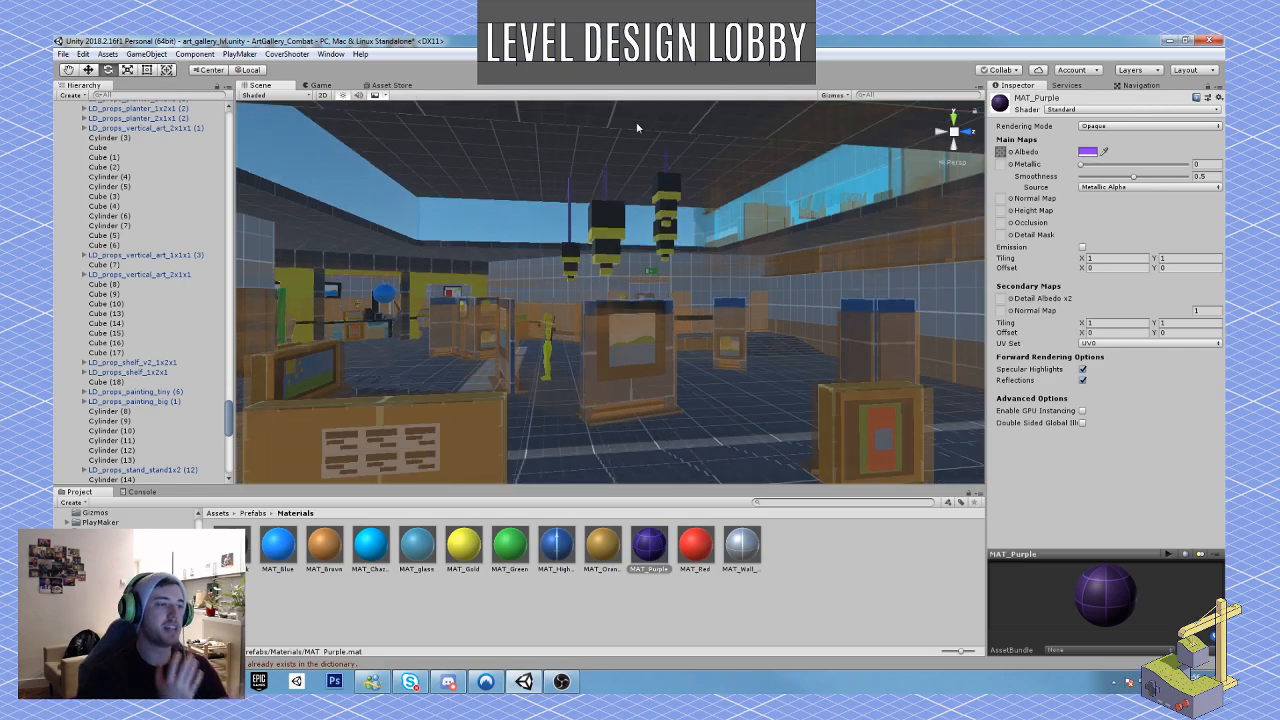
right_click_drag(588, 318, 535, 285)
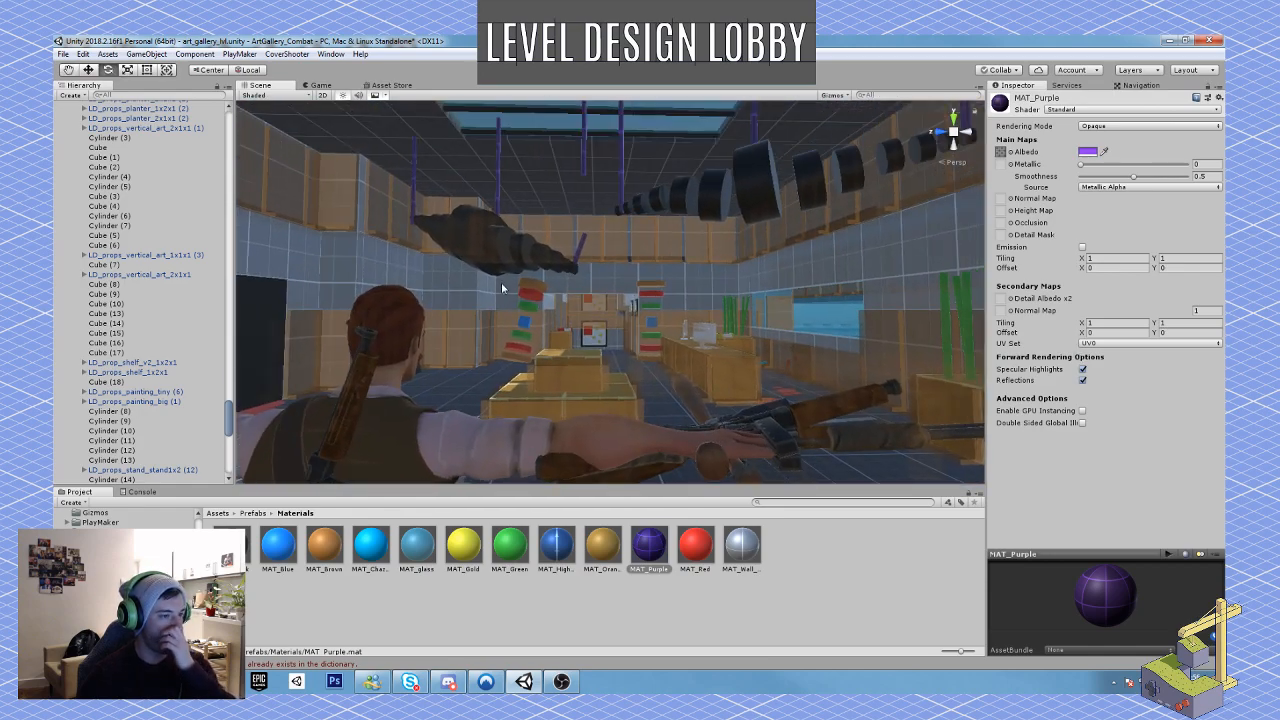
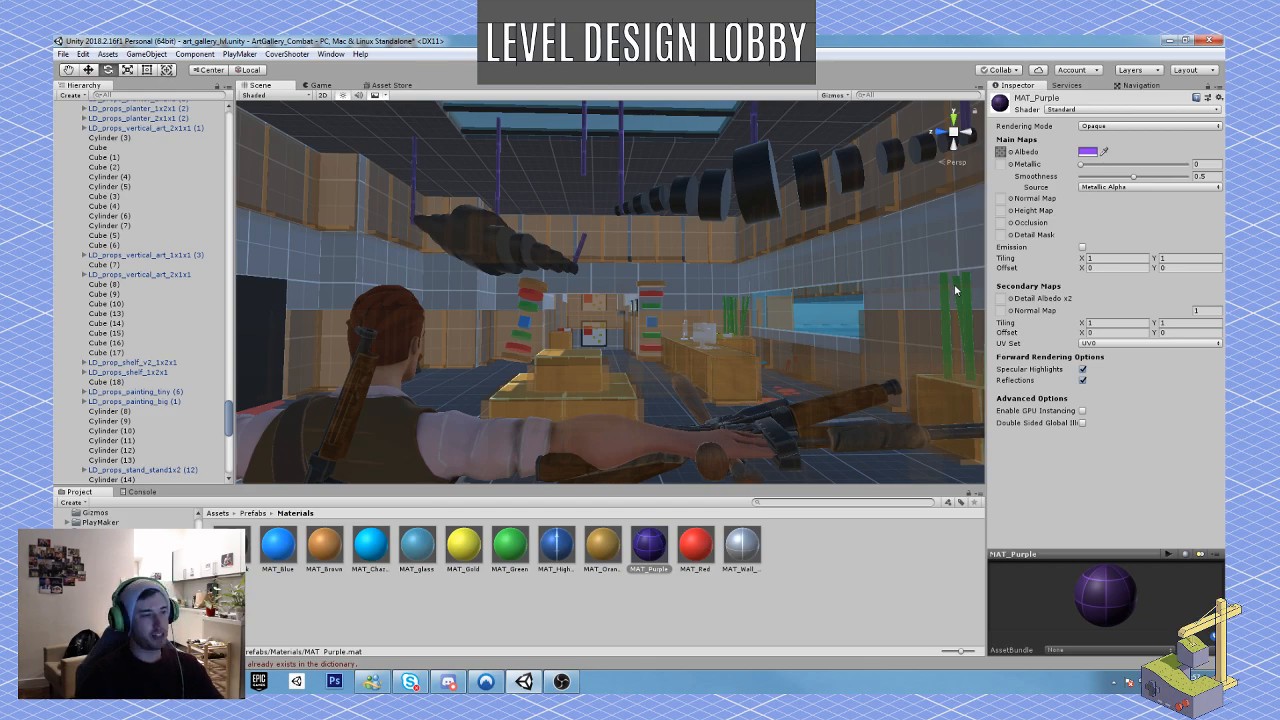
Step: Review the lobby's layout from the entrance past the hanging sculptures and front desk to the corridor with the paintings
key("s")
right_click_drag(692, 328, 661, 348)
key("w")
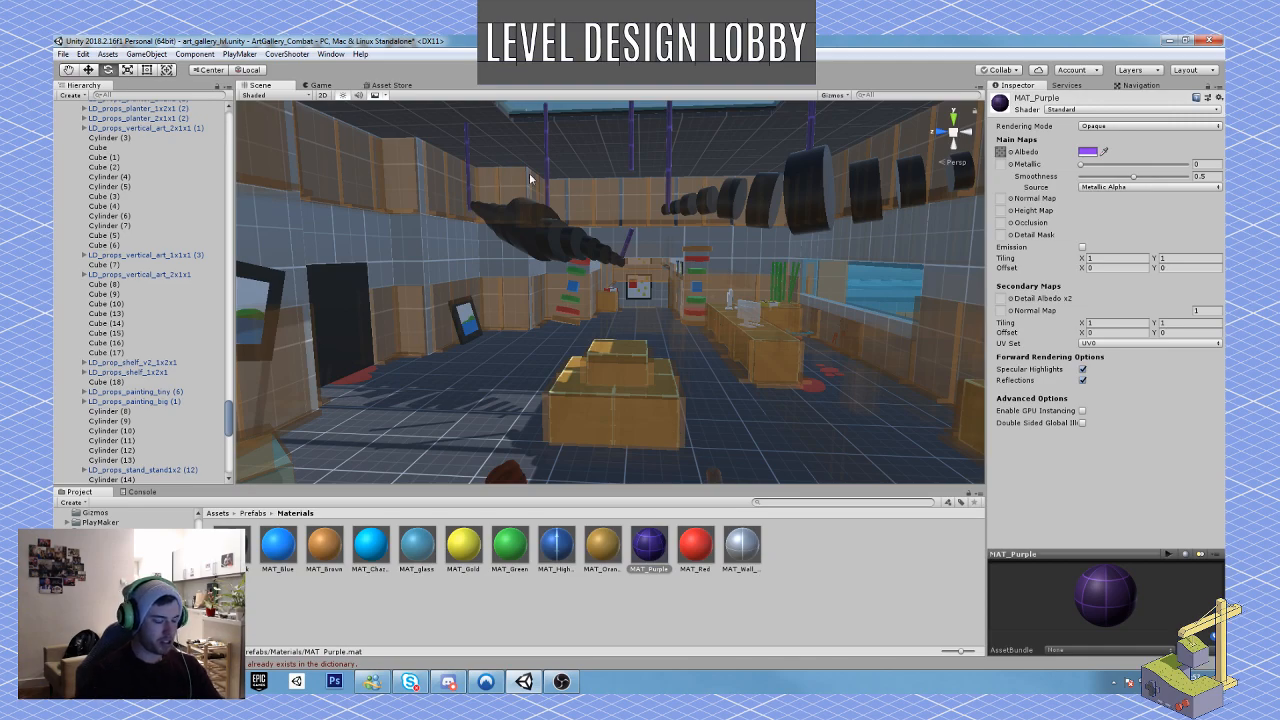
key("w")
right_click_drag(532, 310, 555, 295)
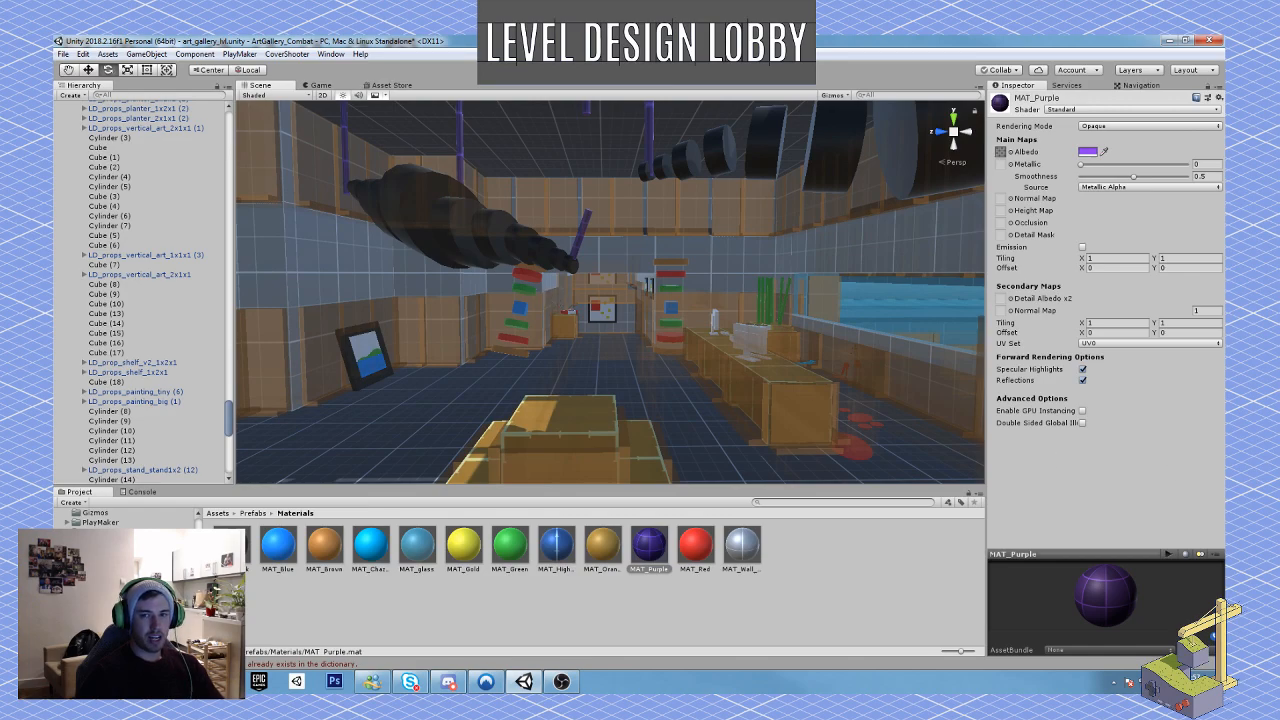
left_click(560, 684)
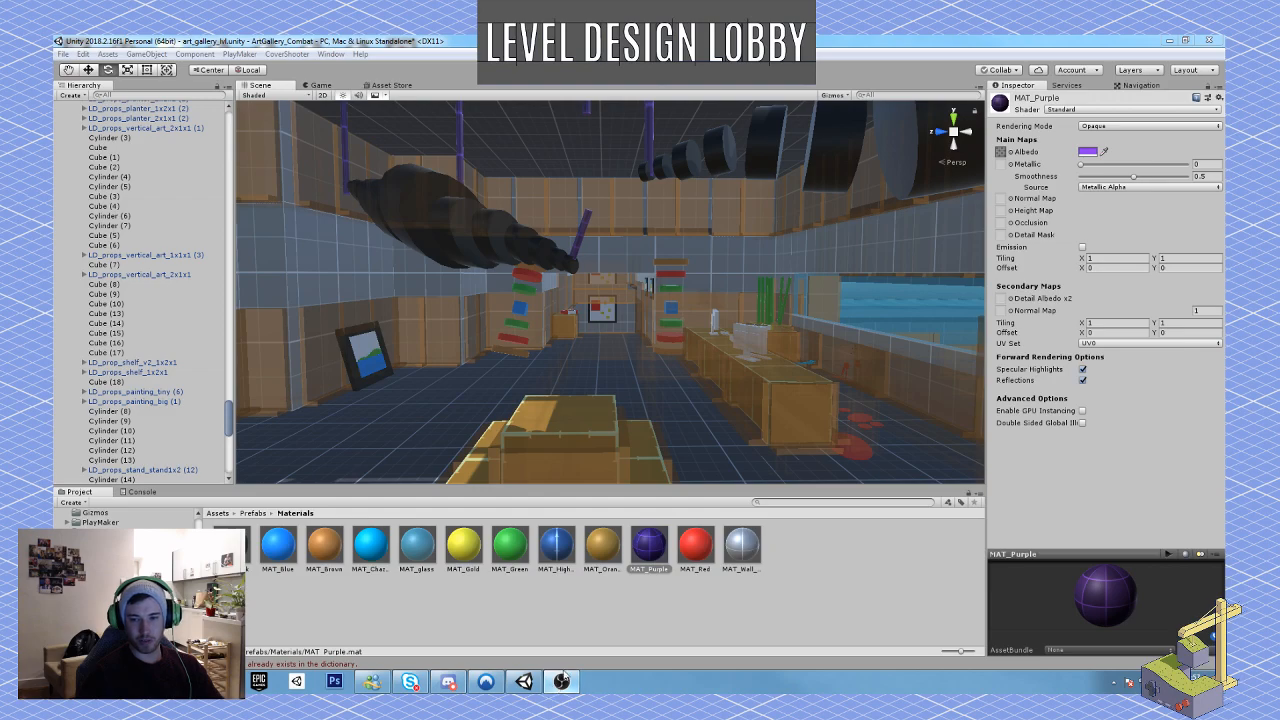
mouse_move(603, 391)
right_mouse_down()
mouse_move(610, 380)
mouse_move(595, 386)
mouse_move(604, 403)
right_mouse_up()
key("w")
key("w")
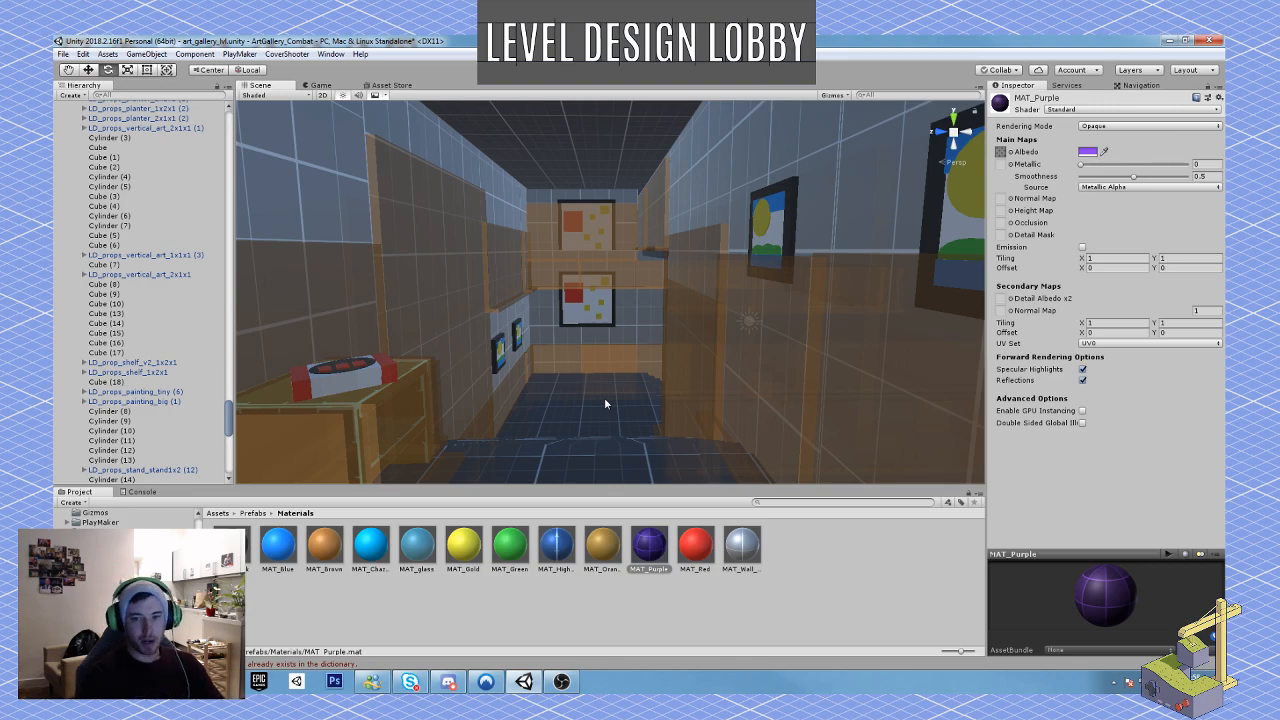
Step: Inspect the overlook window and the adjoining gallery room with the hanging block sculptures, and return to the lobby view
right_click_drag(560, 350, 797, 361)
key("w")
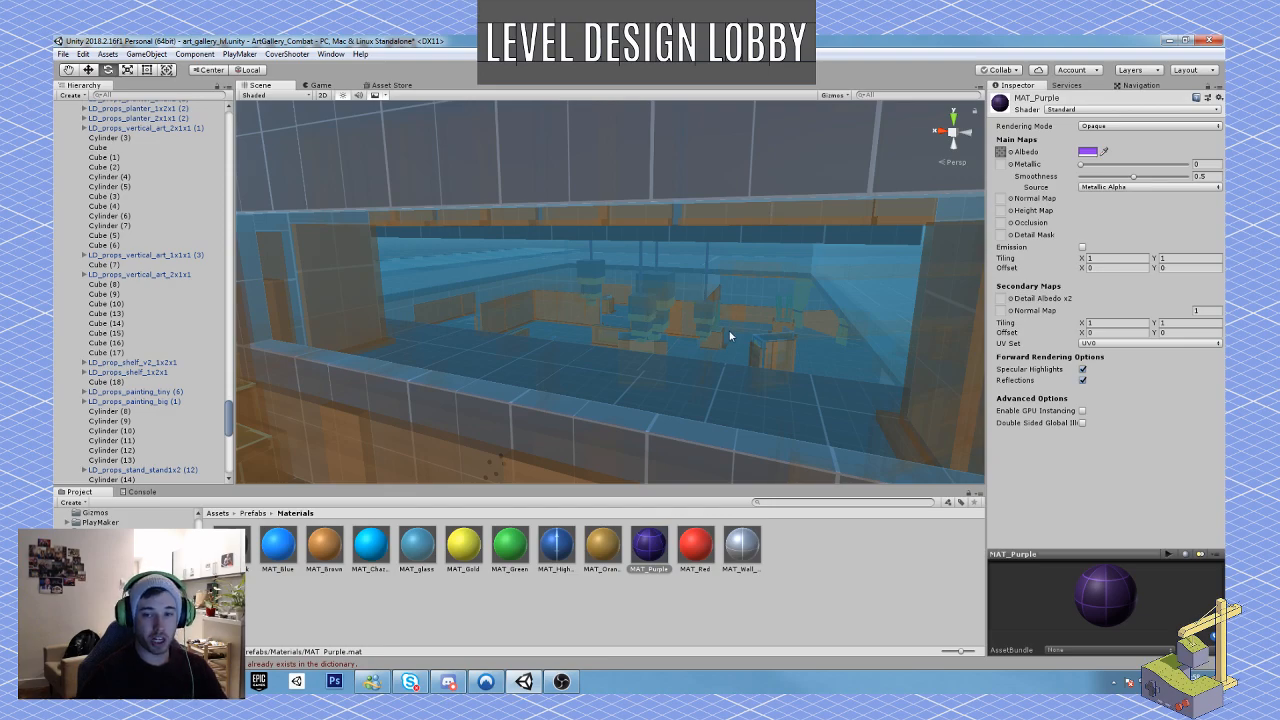
mouse_move(741, 366)
right_mouse_down()
mouse_move(443, 363)
mouse_move(720, 372)
mouse_move(633, 333)
mouse_move(830, 307)
mouse_move(820, 210)
right_mouse_up()
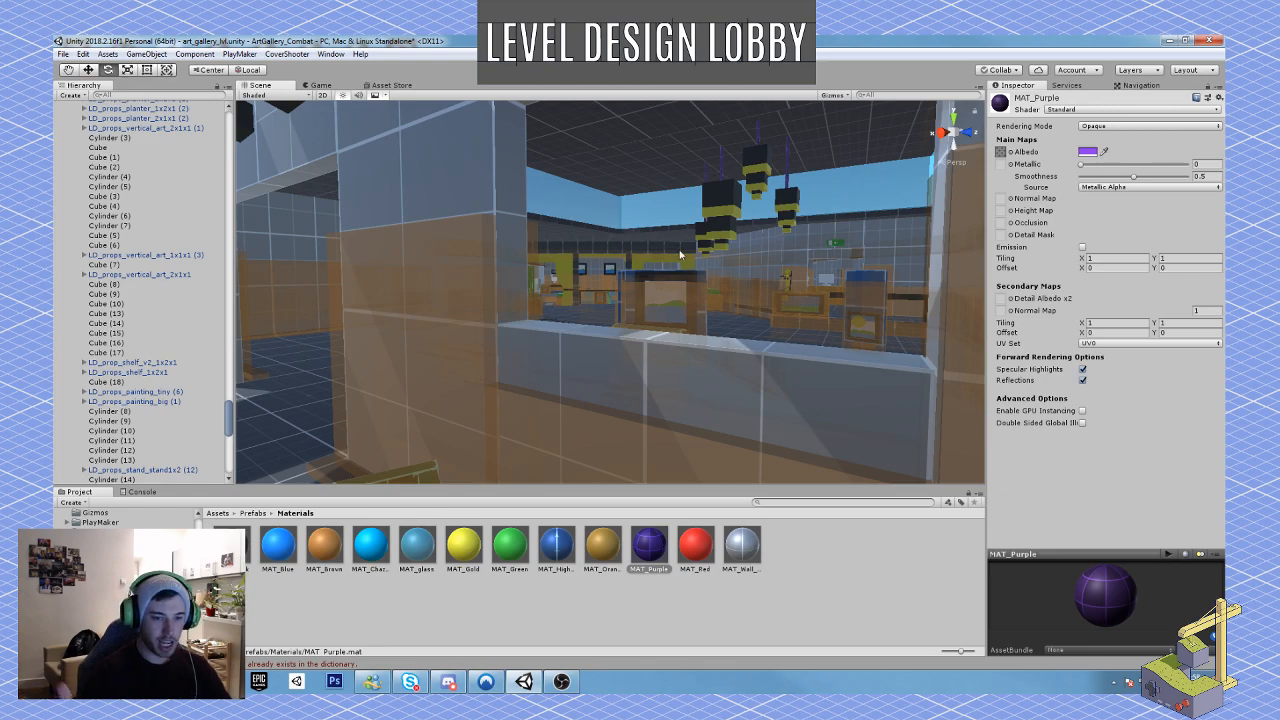
right_click_drag(928, 239, 923, 208)
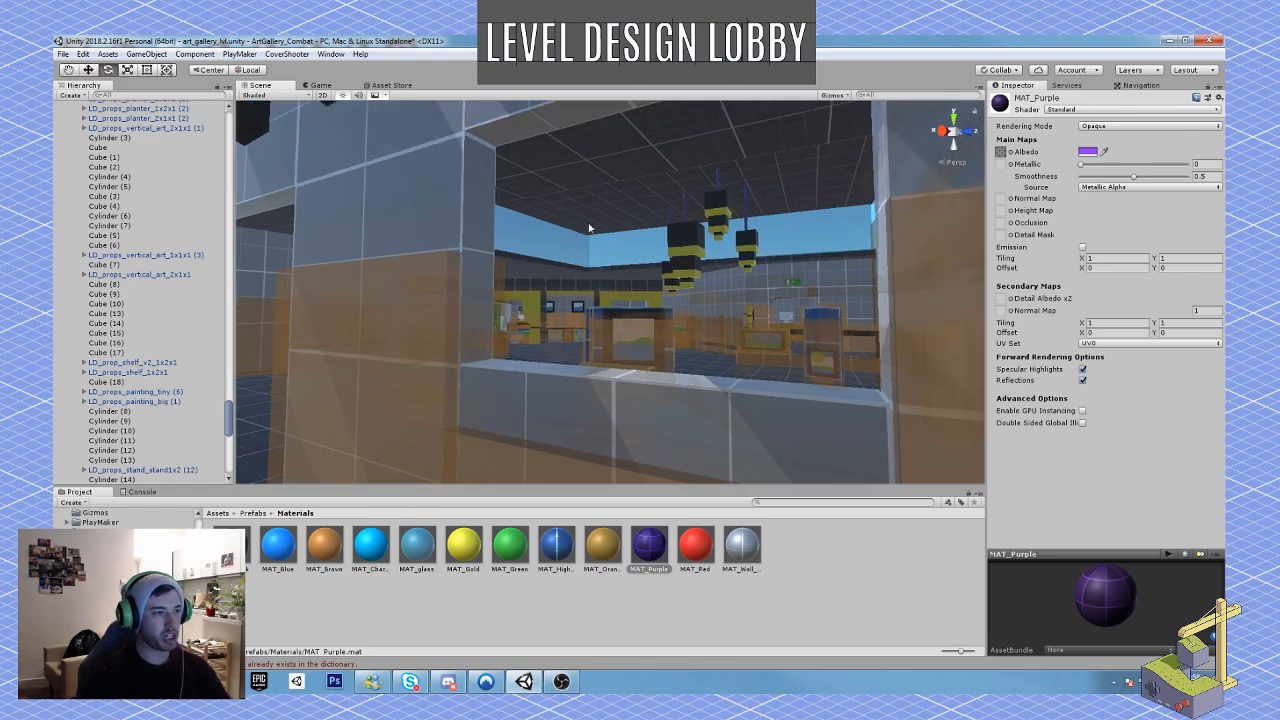
key("w")
mouse_move(656, 277)
right_mouse_down()
mouse_move(704, 279)
mouse_move(700, 320)
mouse_move(685, 204)
mouse_move(628, 338)
mouse_move(601, 295)
right_mouse_up()
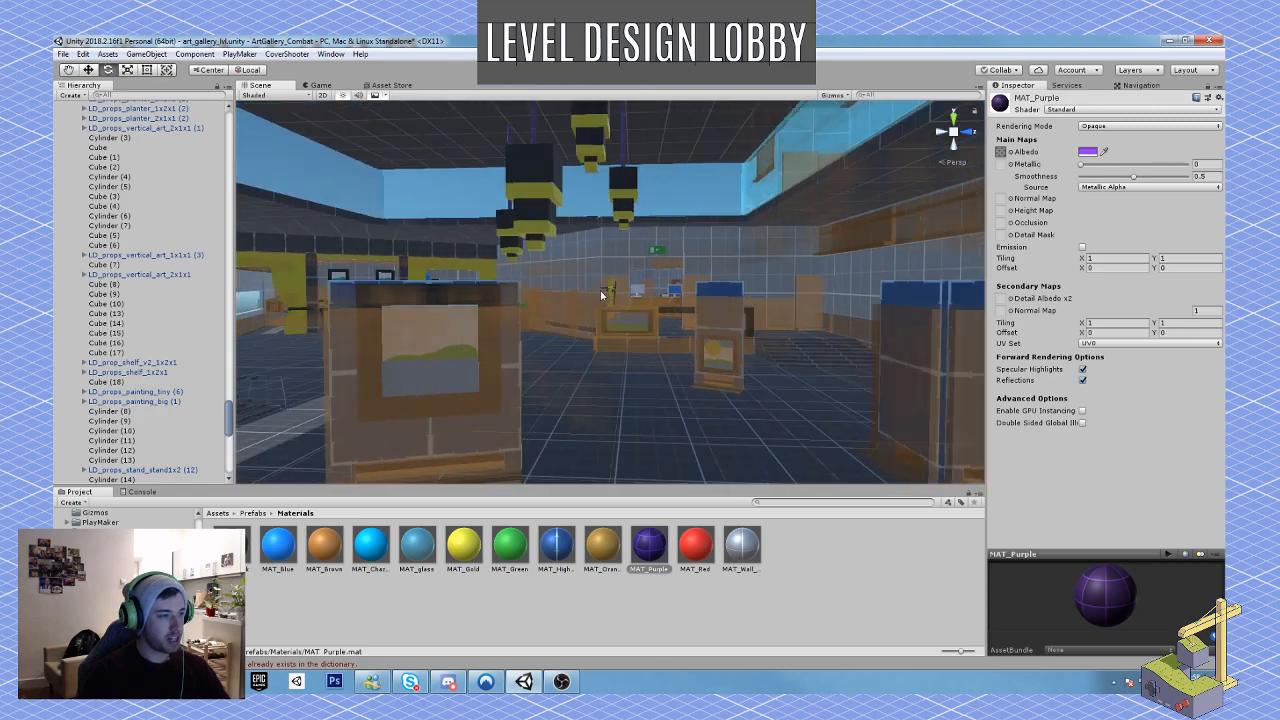
right_click_drag(644, 408, 729, 386)
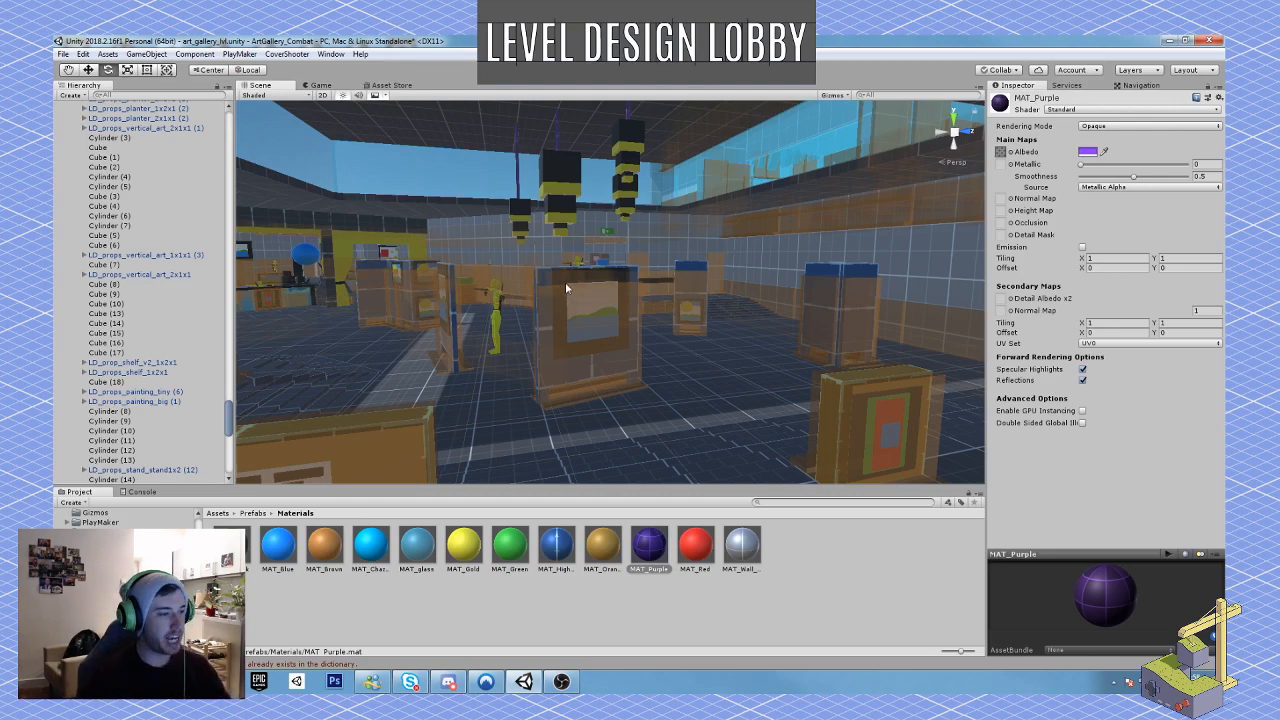
right_click_drag(565, 282, 291, 326)
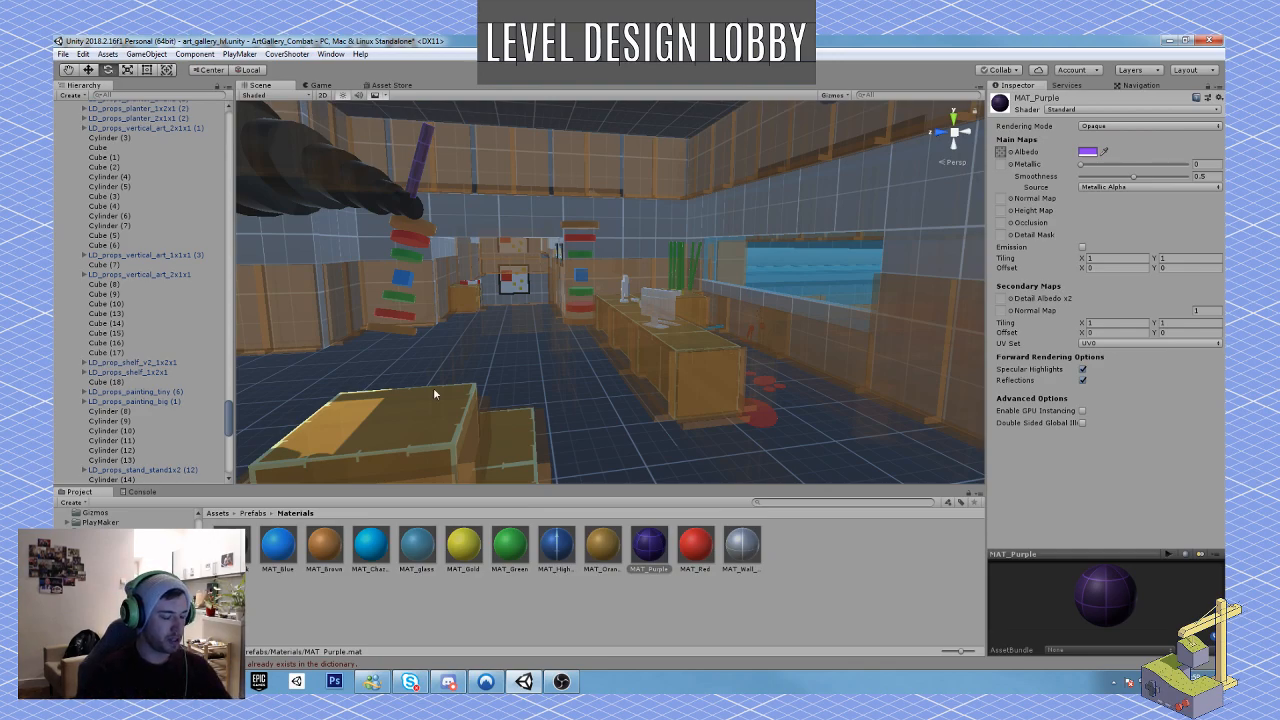
Step: Start play mode and look around the lobby from the player's starting position
key("ctrl+p")
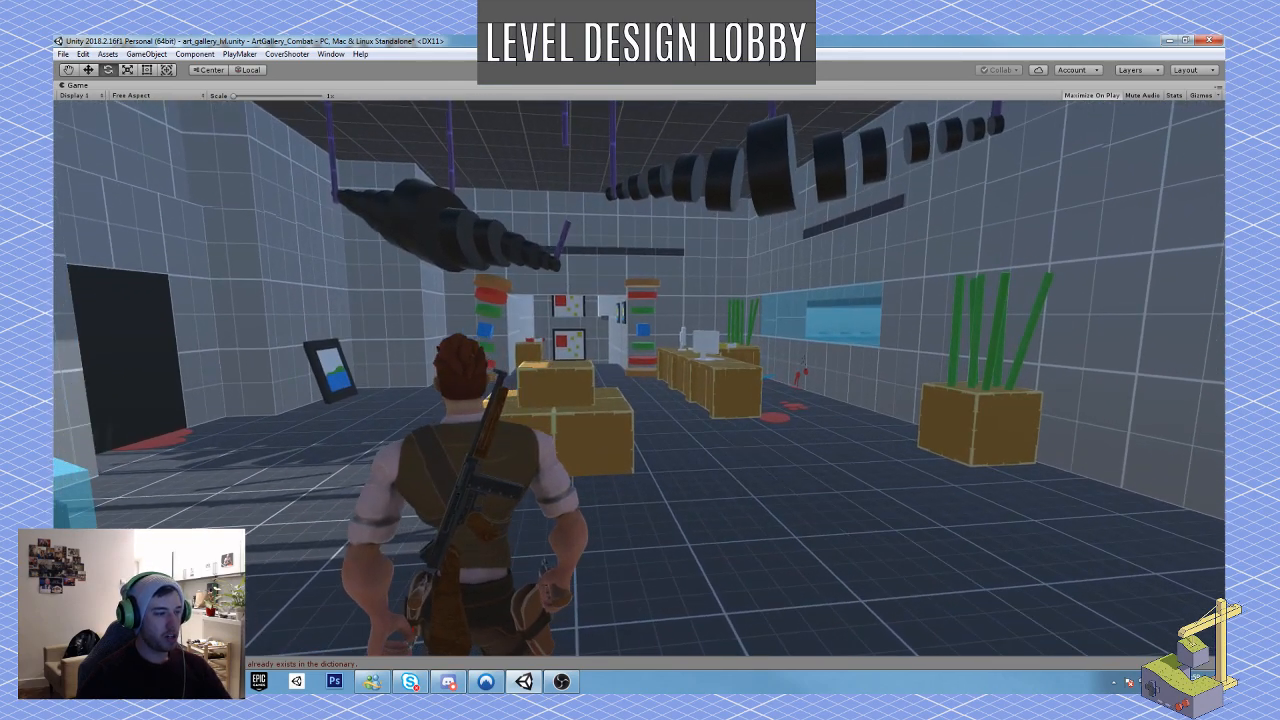
right_click_drag(639, 378, 639, 378)
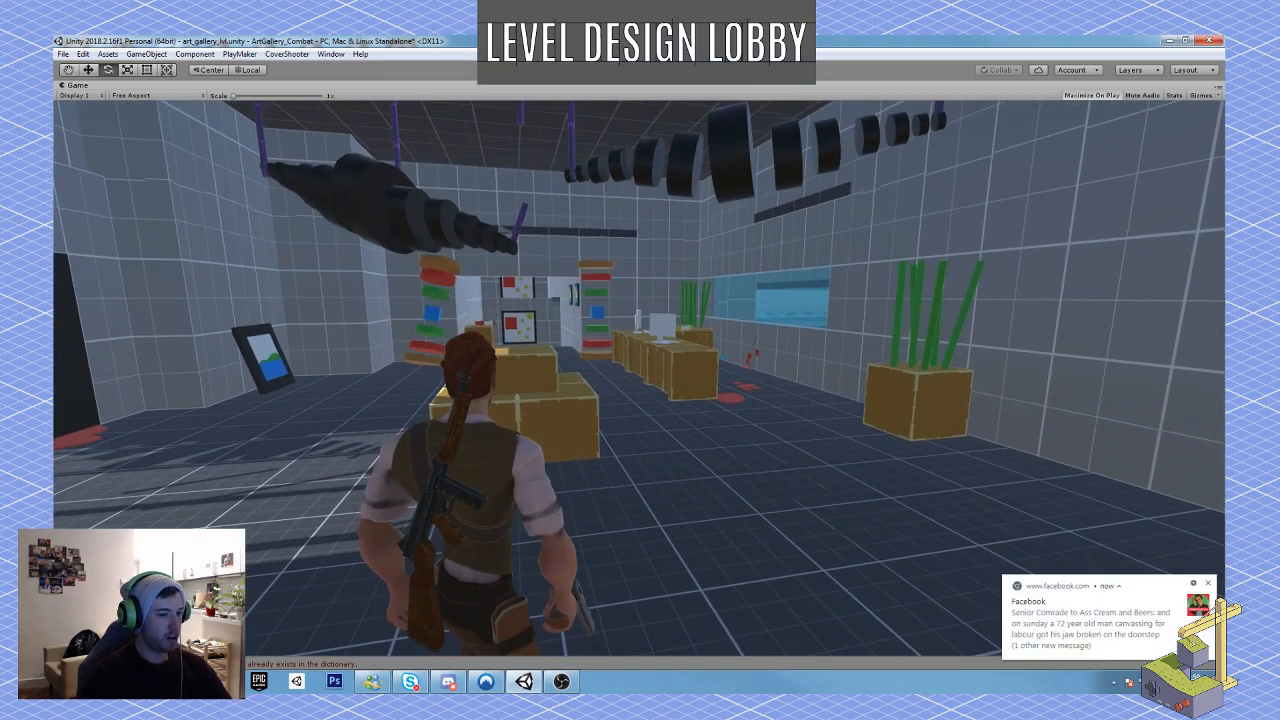
left_click(1208, 583)
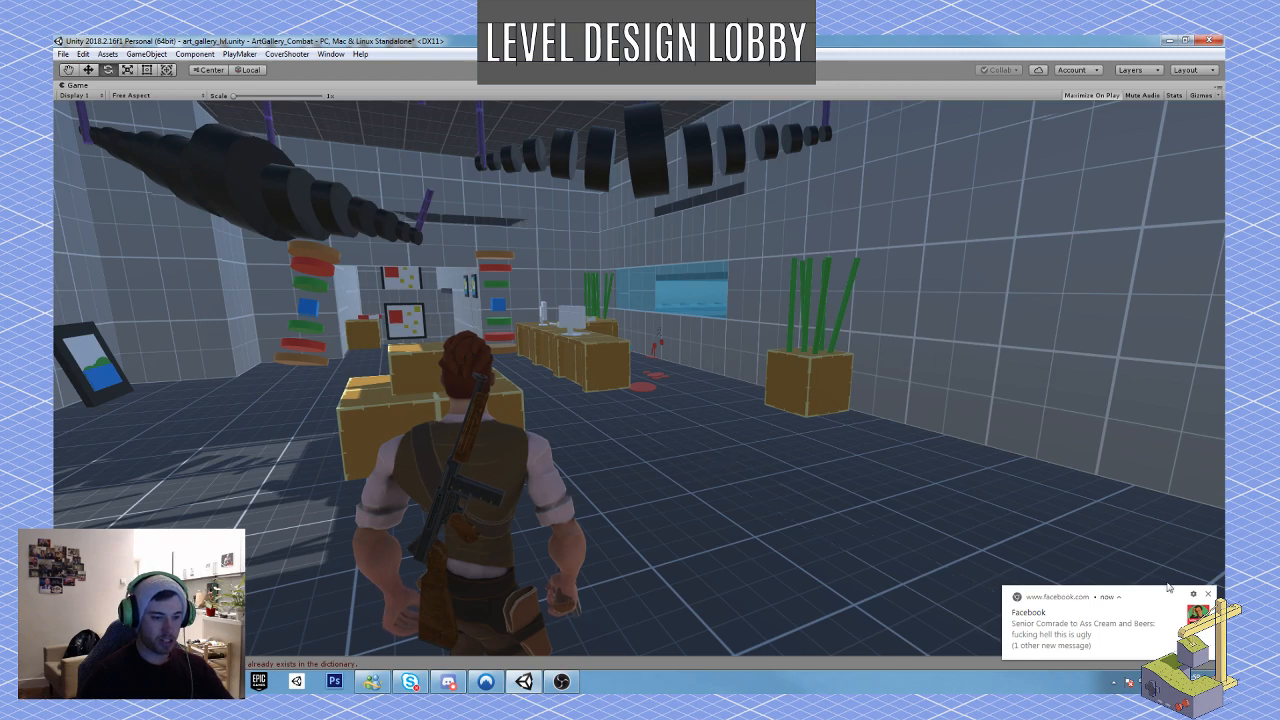
left_click(1193, 594)
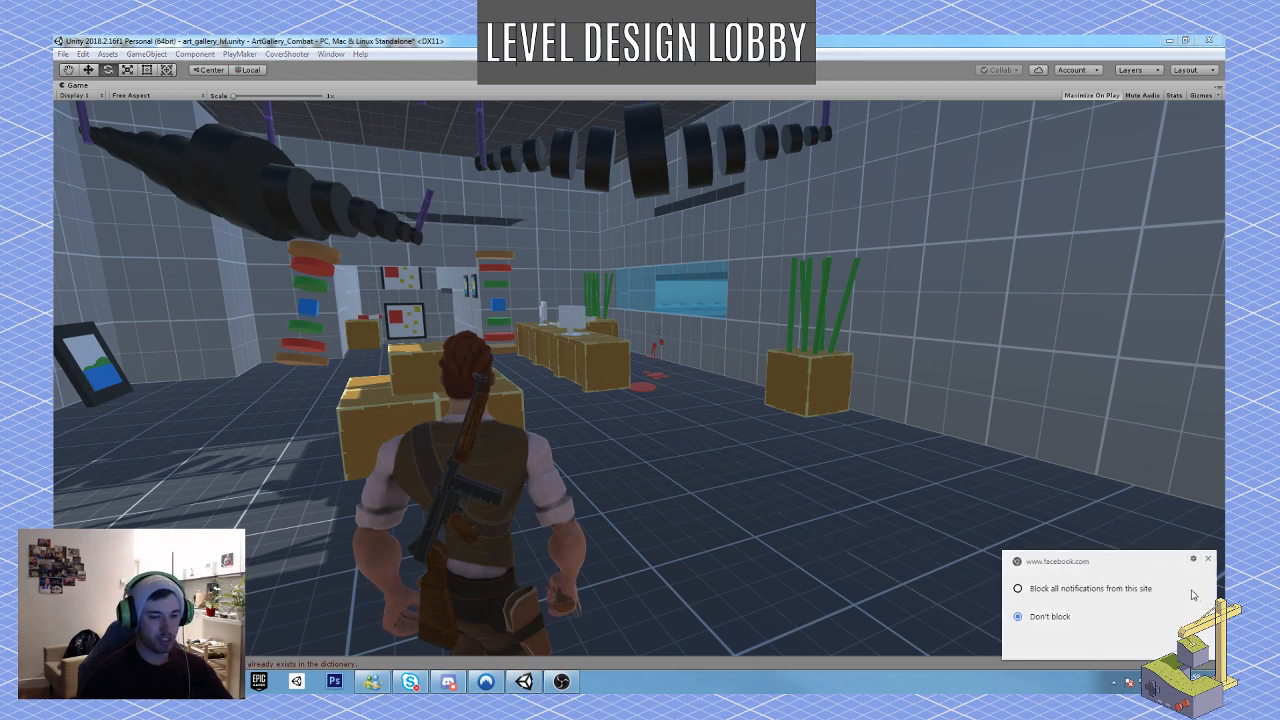
left_click(1085, 591)
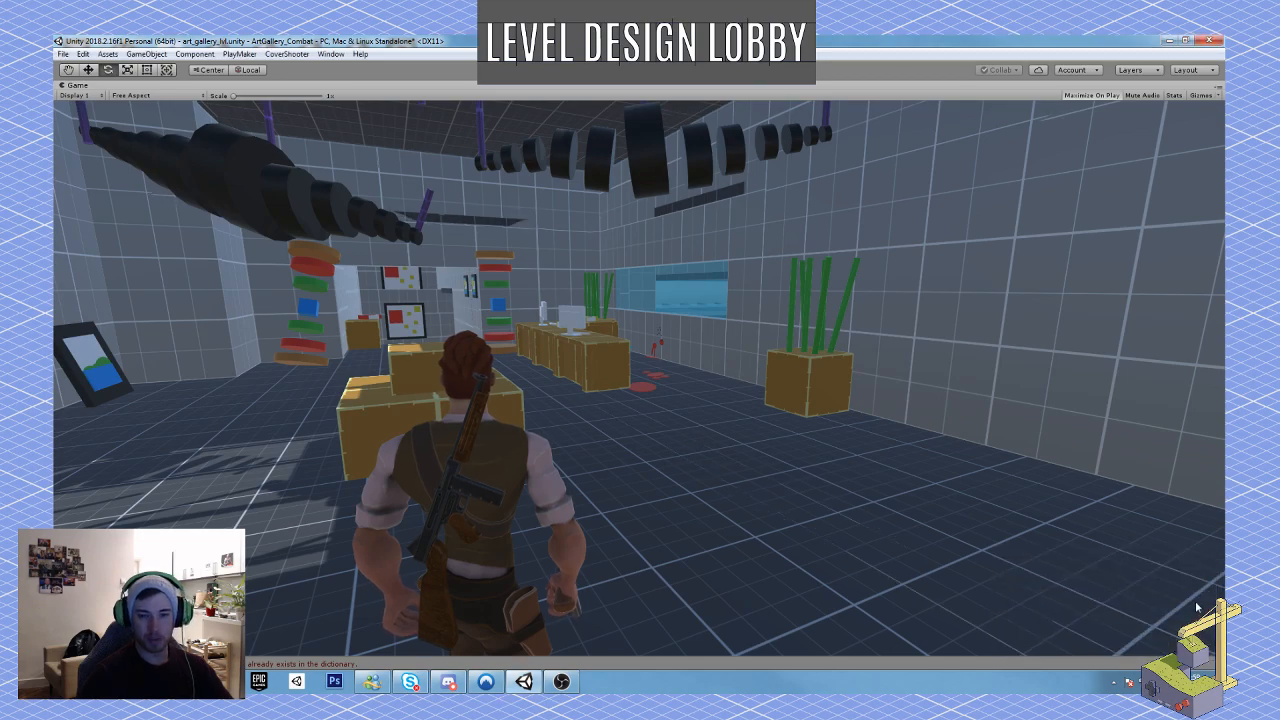
left_click(979, 560)
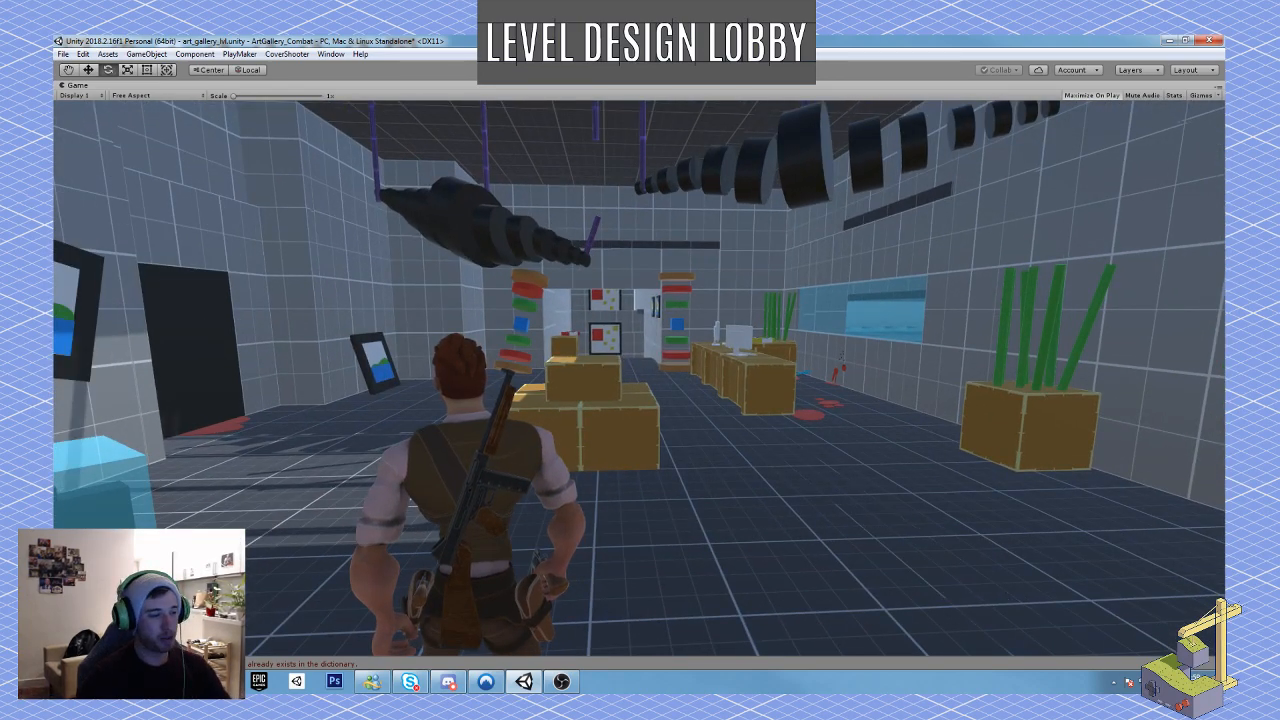
Step: Walk the player past the front desk to the lobby window and aim through the glass at the gallery beyond
key("2")
right_click(640, 378)
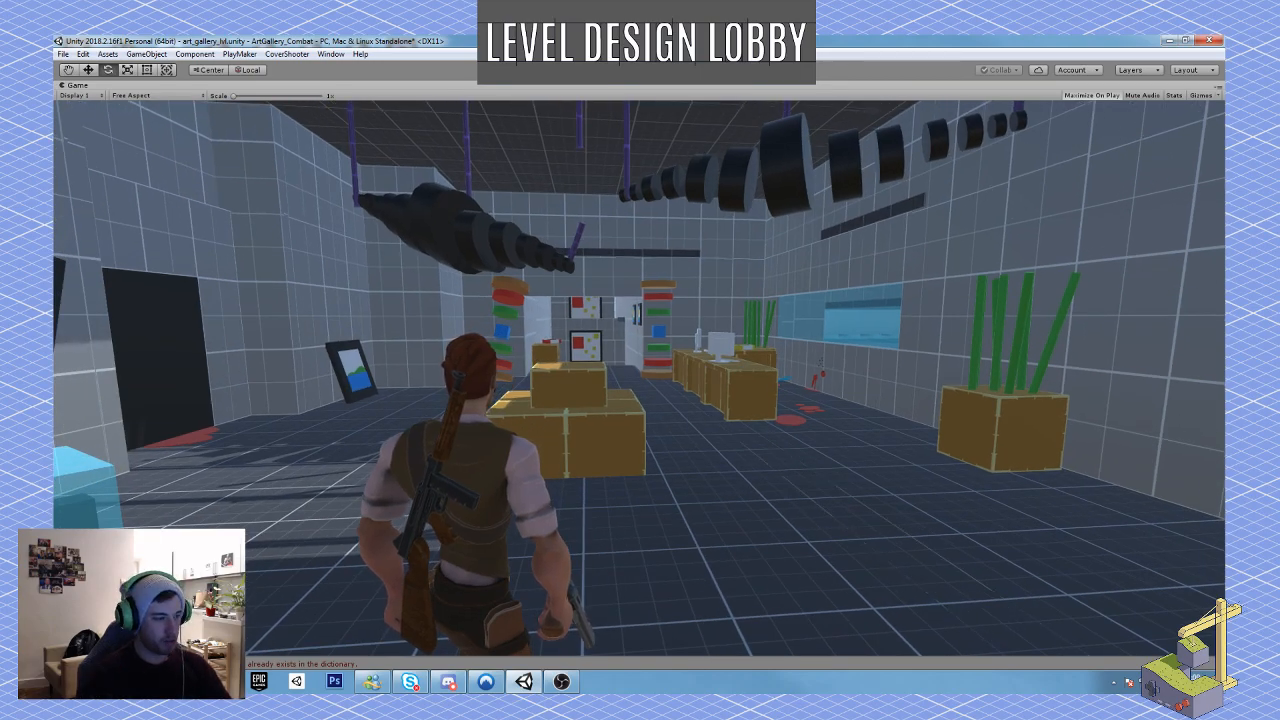
key("w")
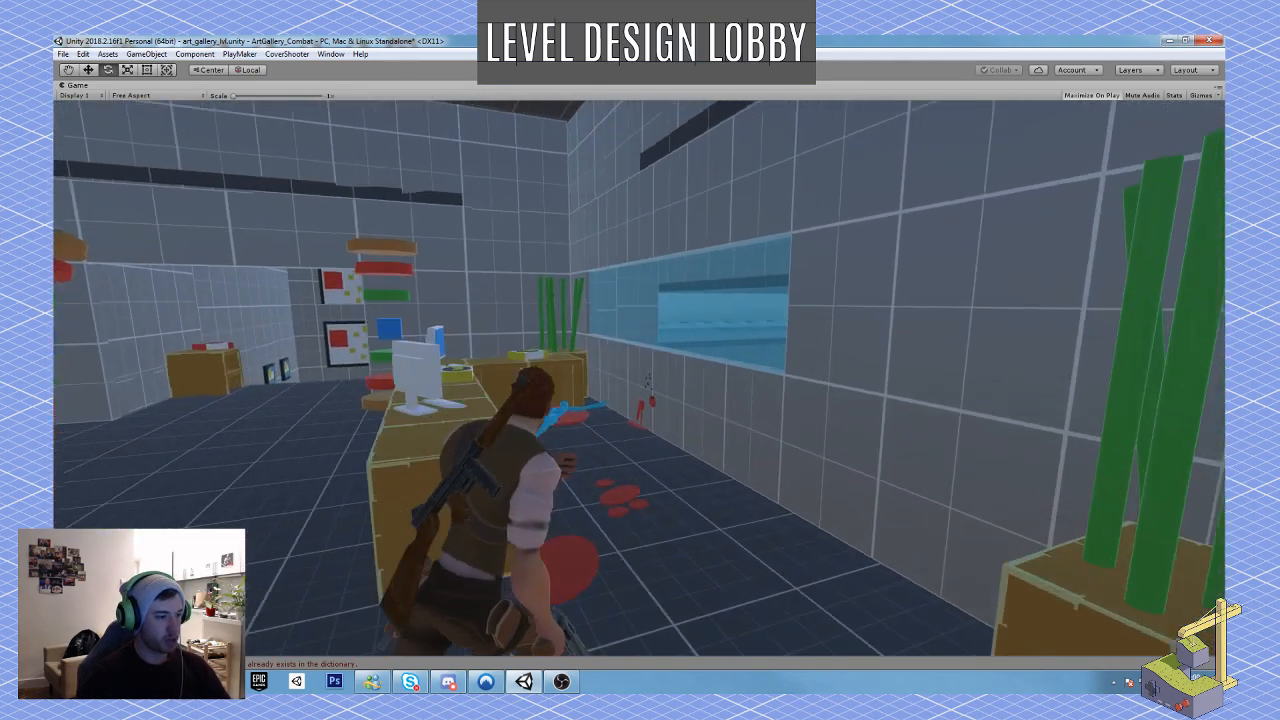
key("w")
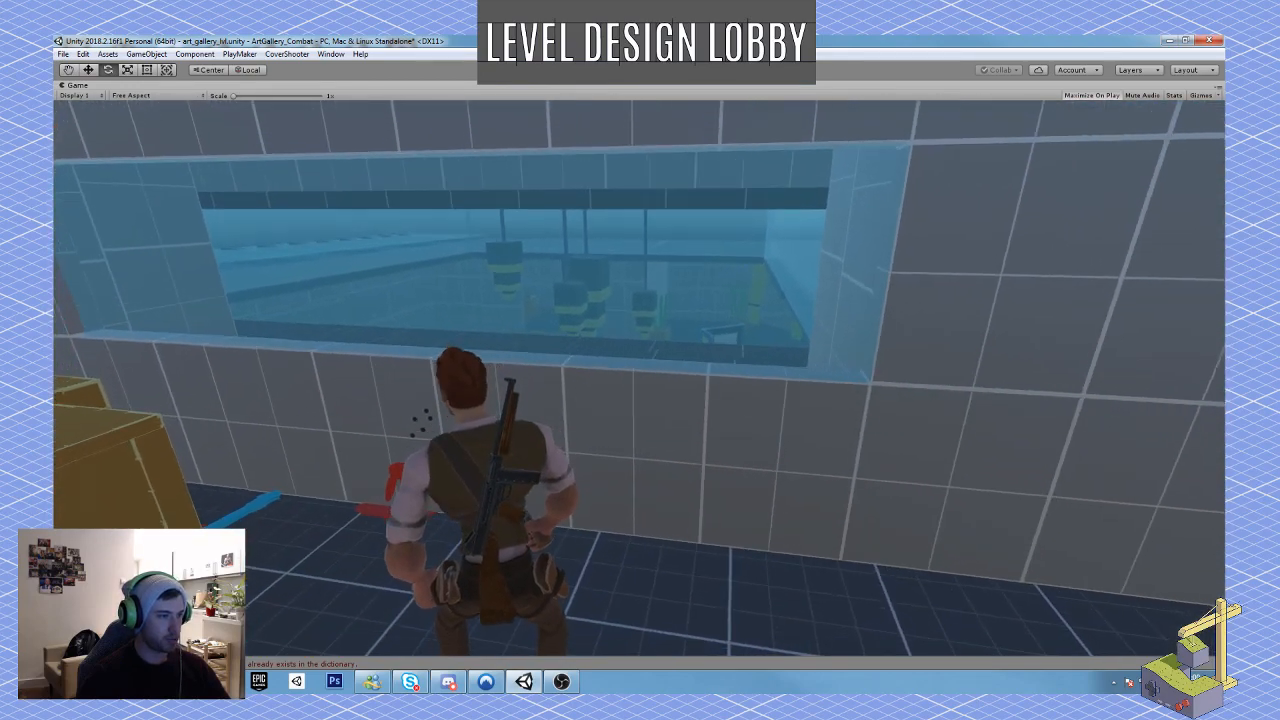
key("w")
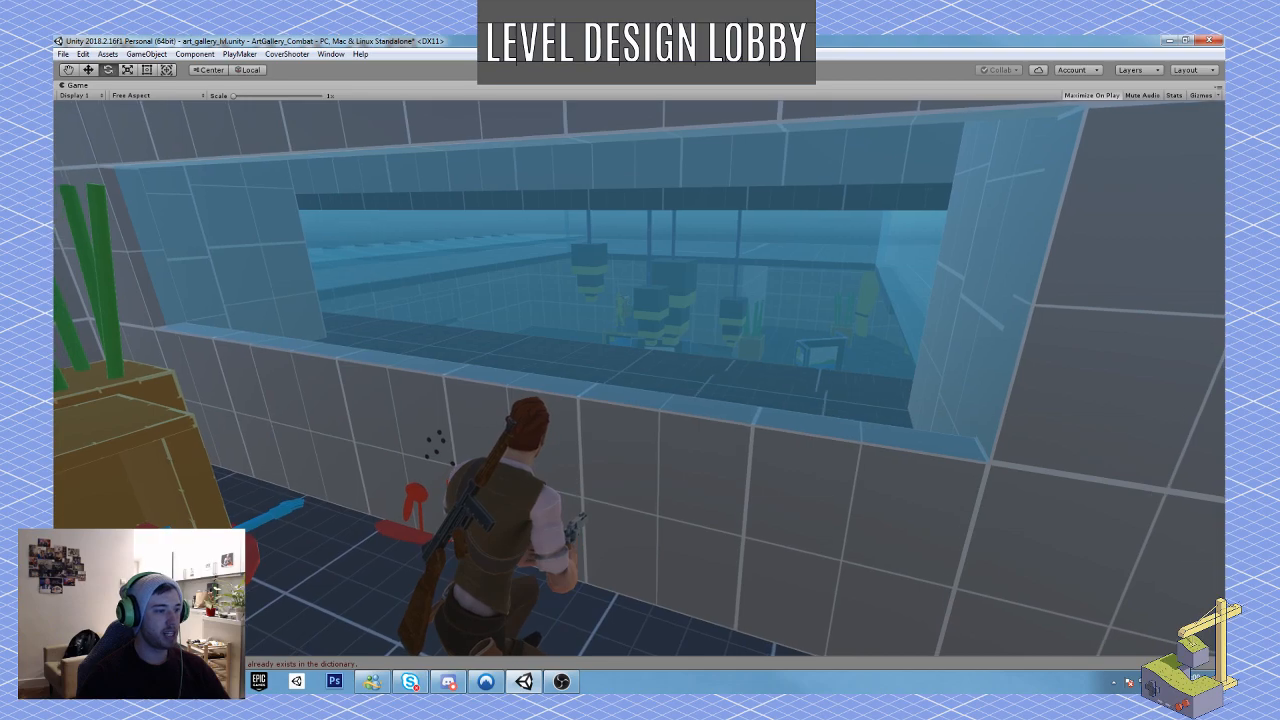
right_click(639, 378)
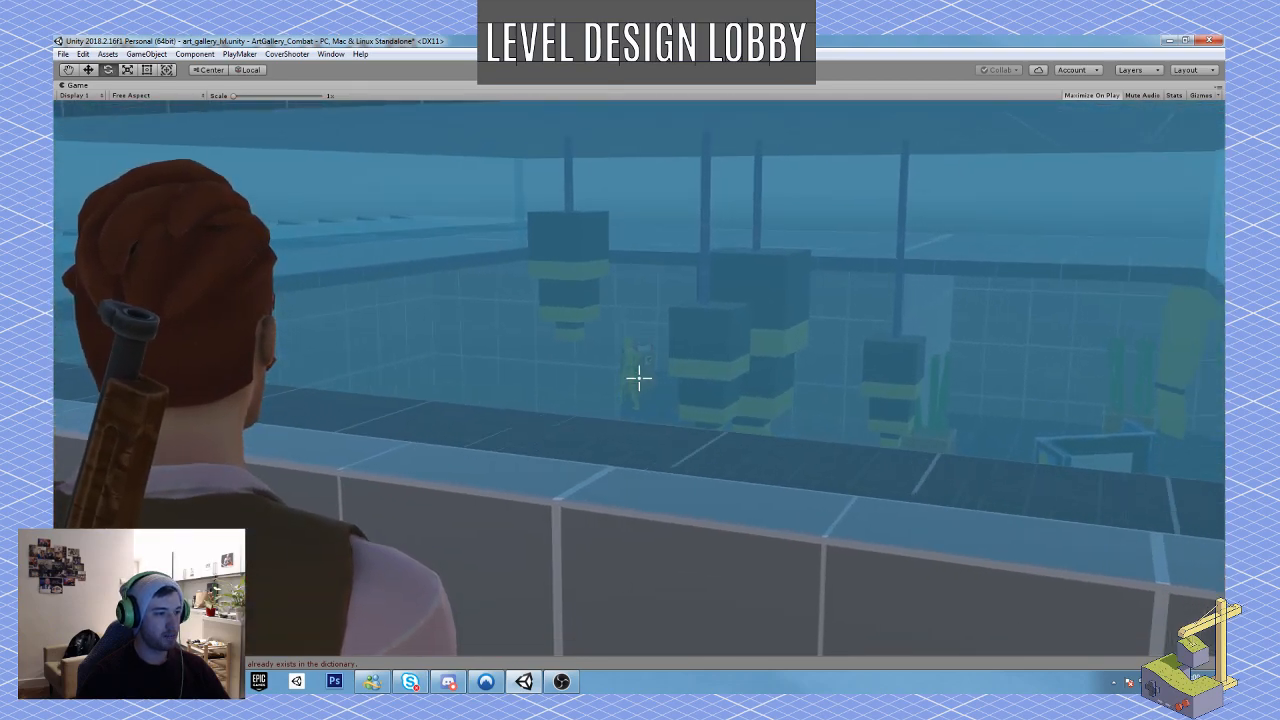
right_click(639, 378)
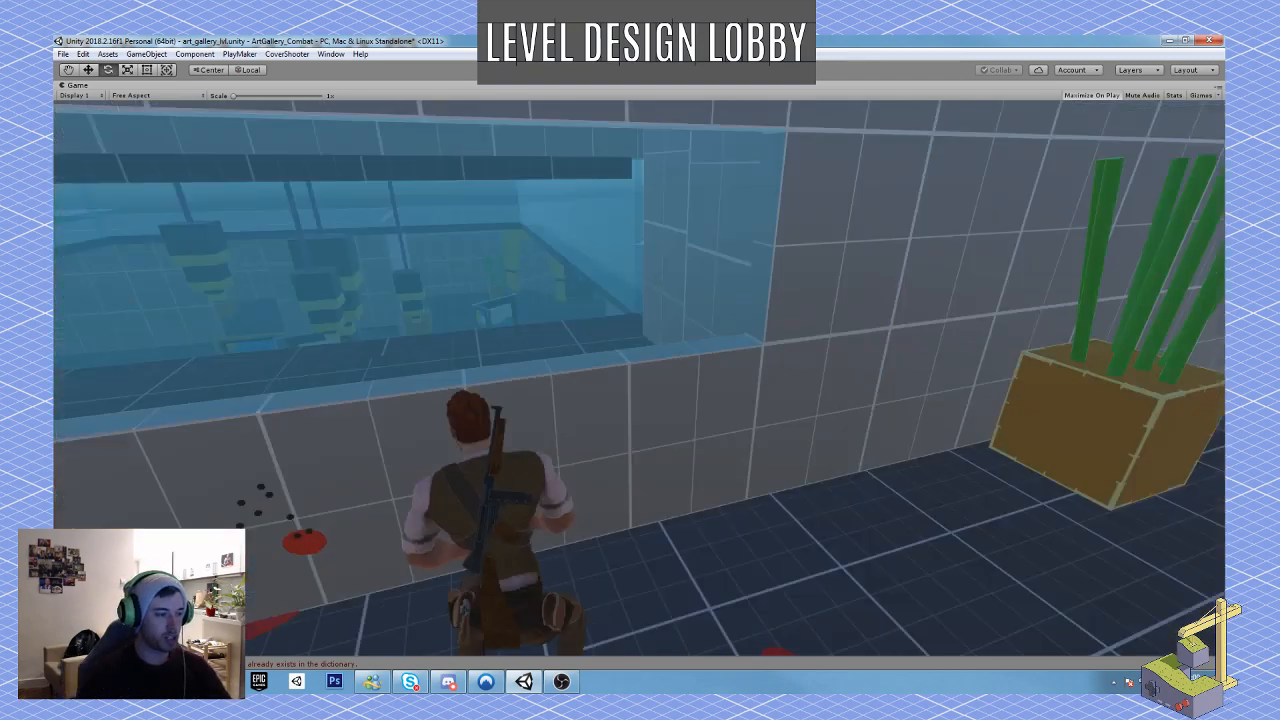
Step: Playtest the approach to the front desk, check the blood trail and body beside it, and stop play mode
key("w")
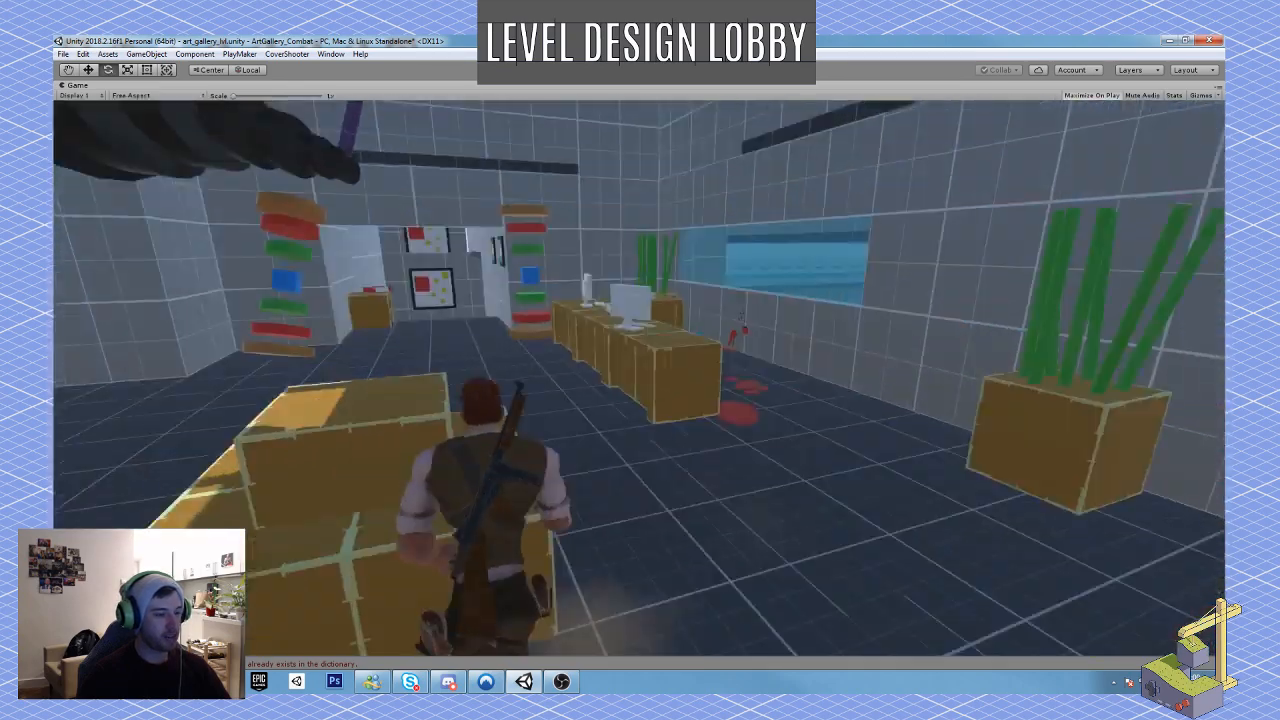
key("w")
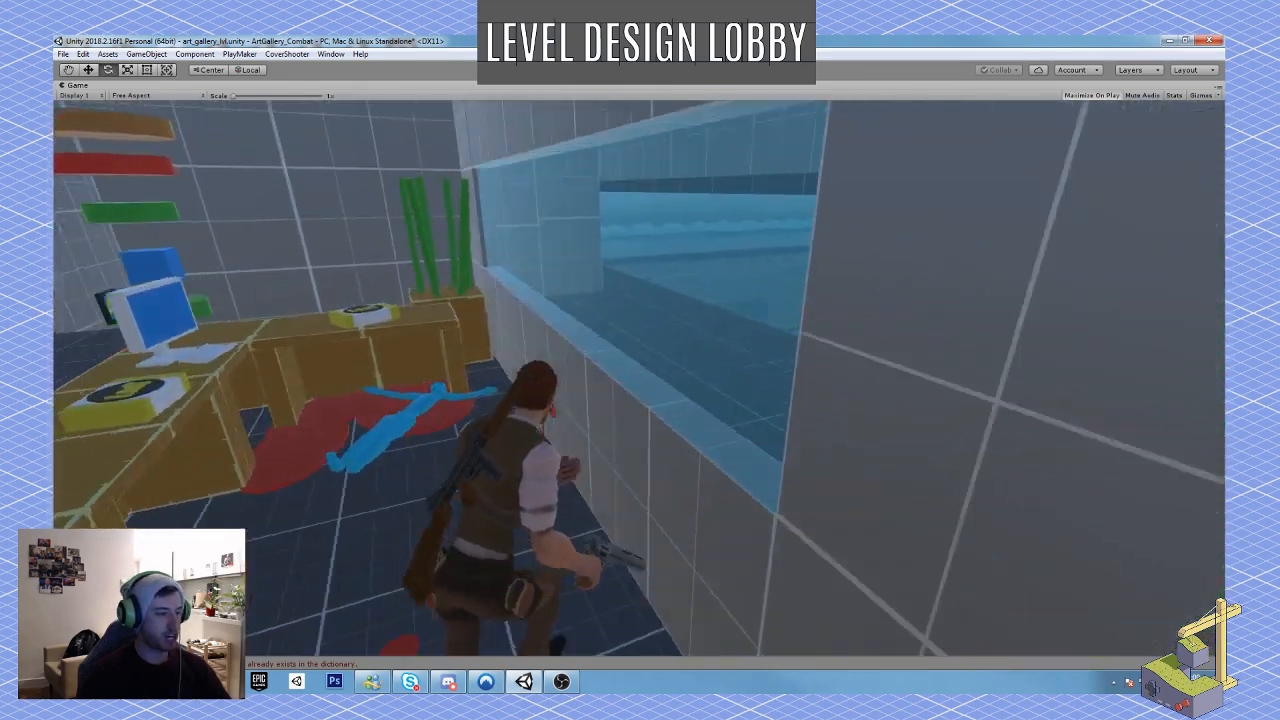
key("s")
right_click(639, 378)
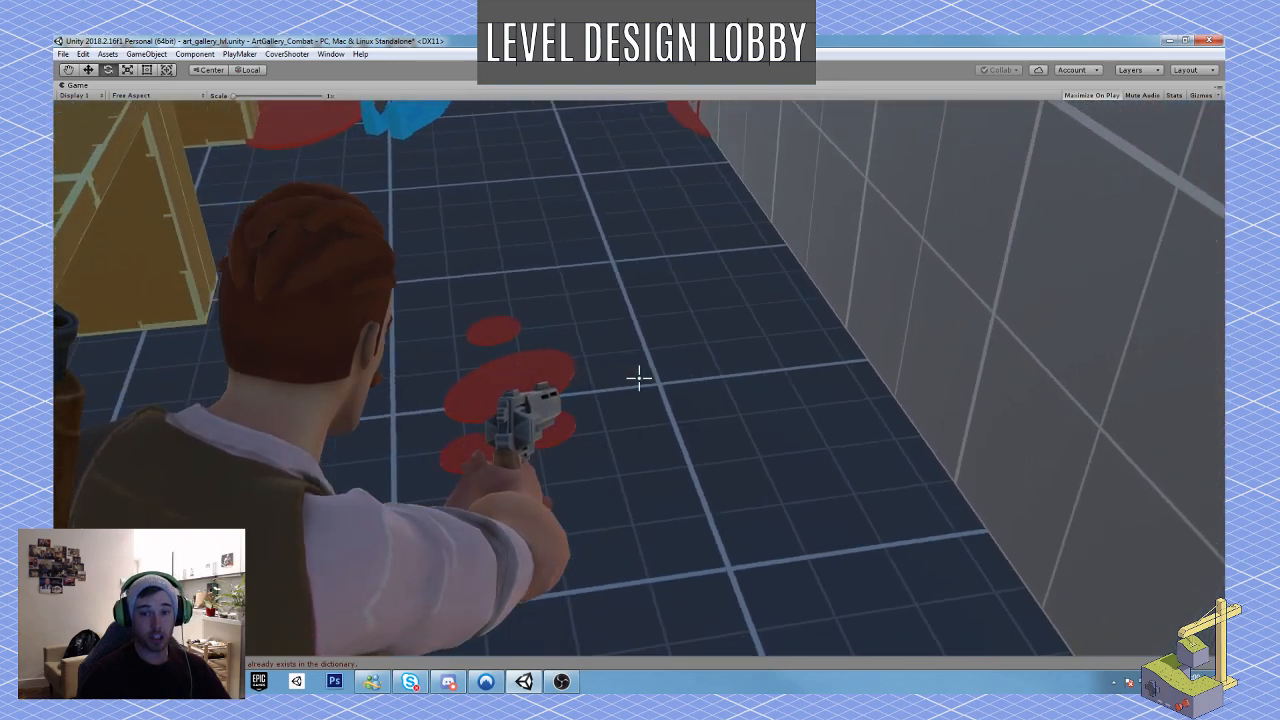
key("s")
right_click(639, 378)
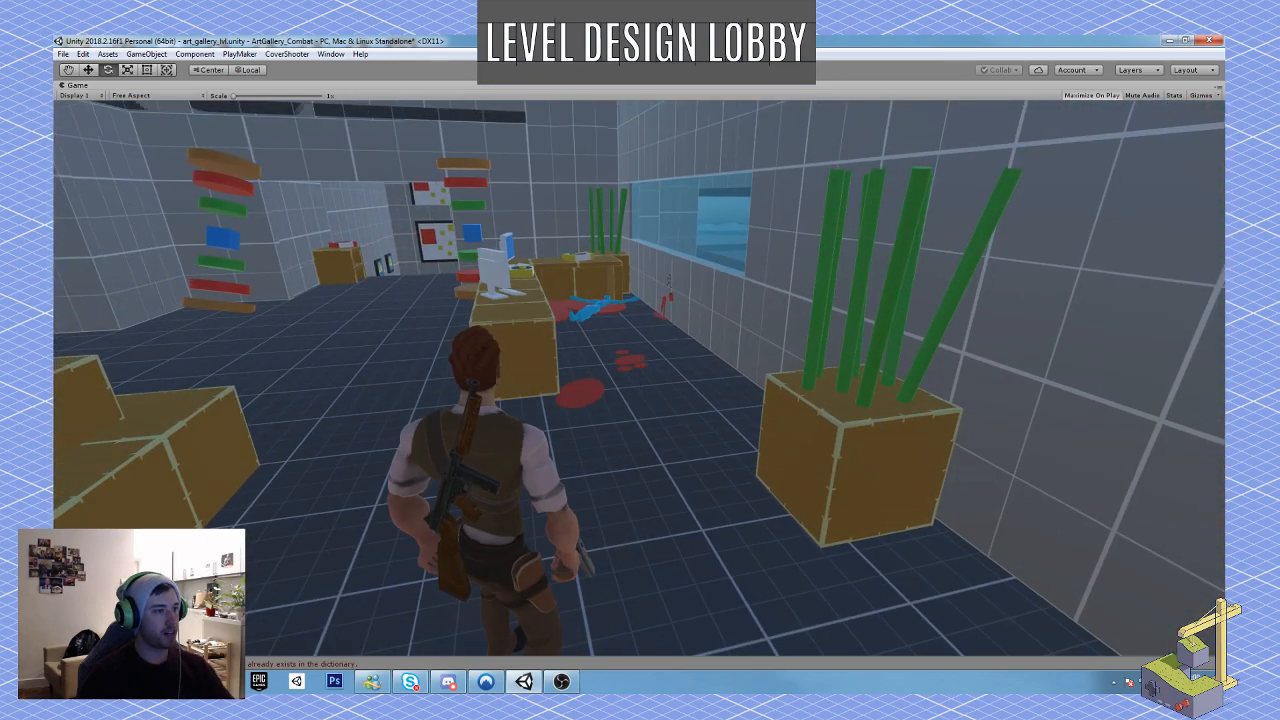
left_click(618, 70)
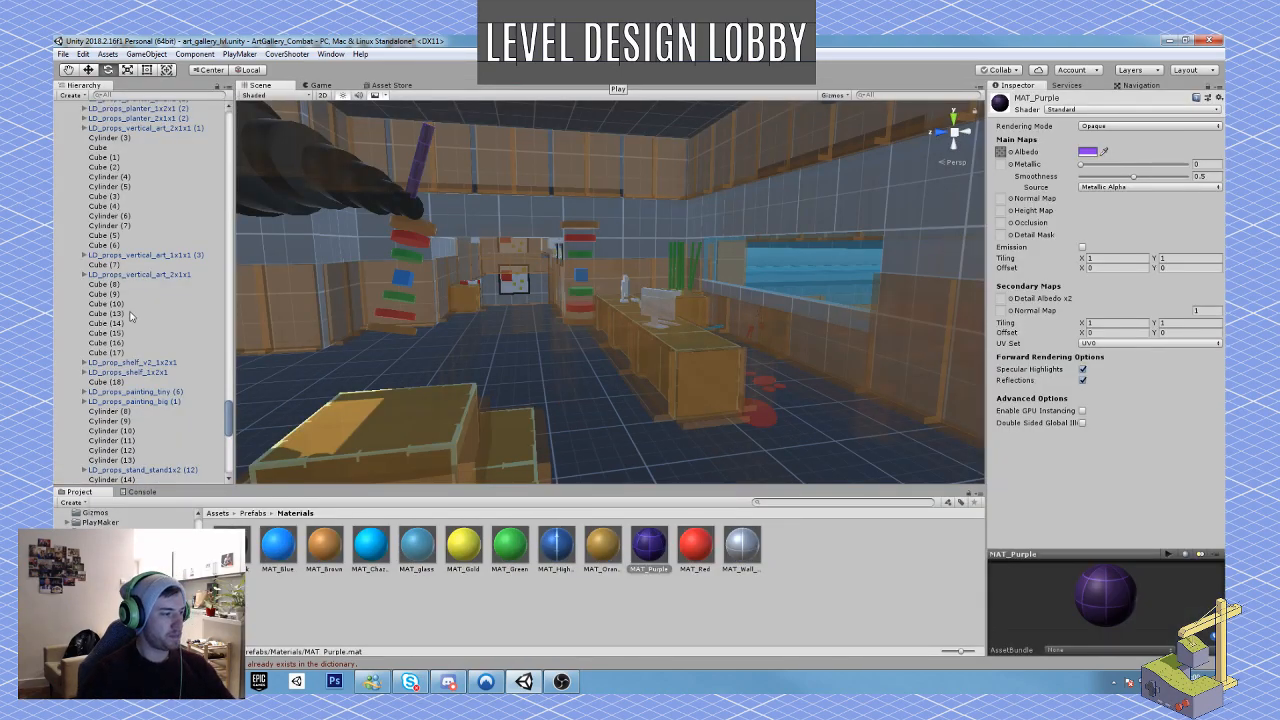
Step: Locate the blood_puddle prefab, then disable and re-enable blood_puddle (1) beside the front desk to compare its visual effect
left_click(253, 513)
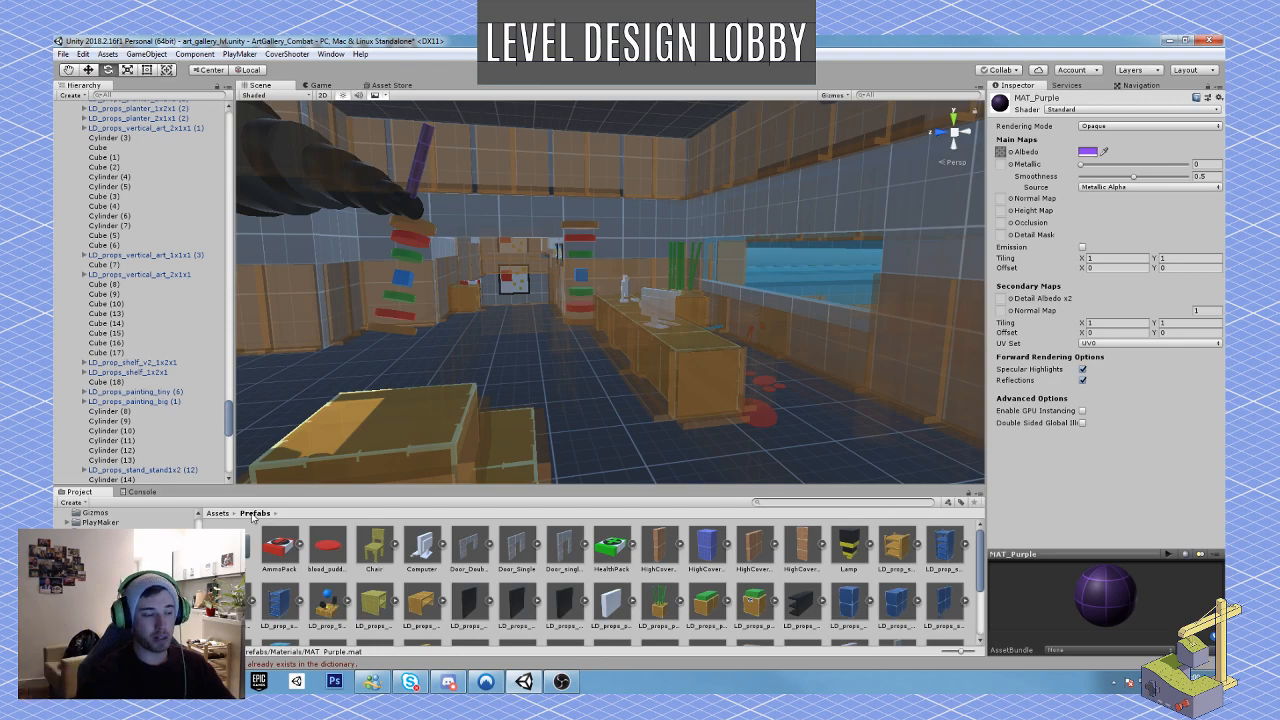
left_click(325, 548)
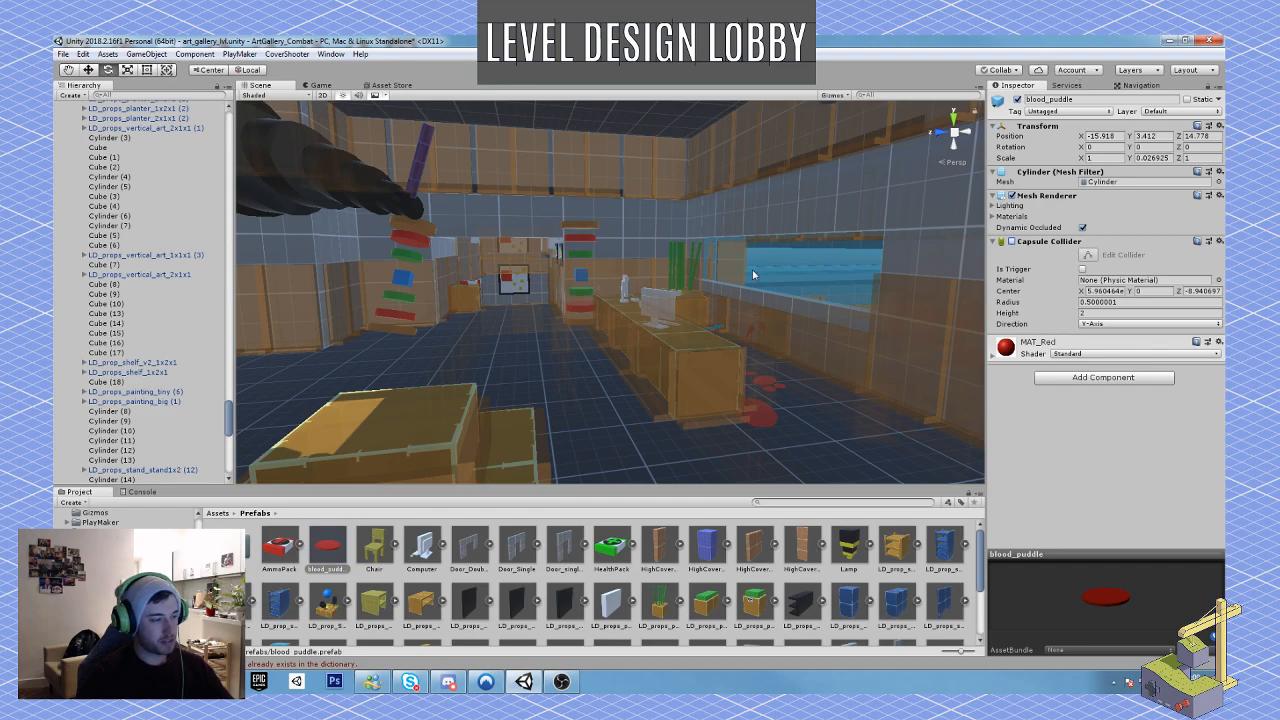
left_click(774, 418)
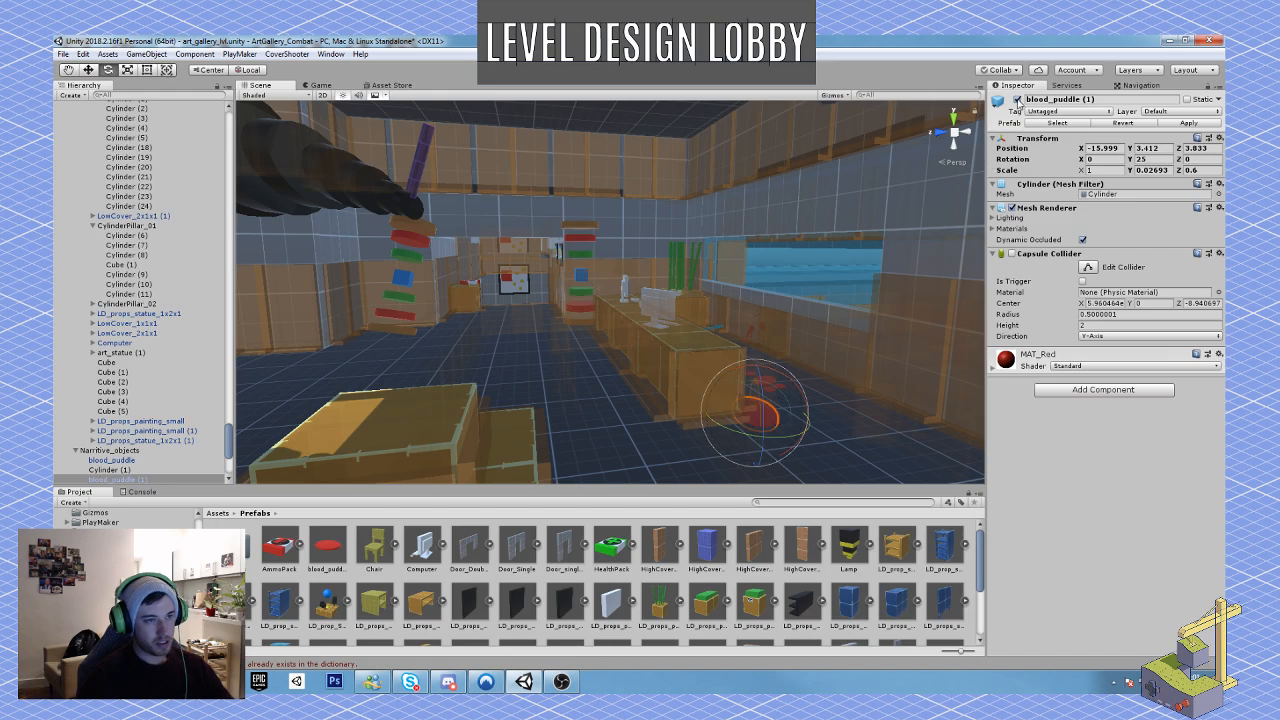
left_click(1016, 101)
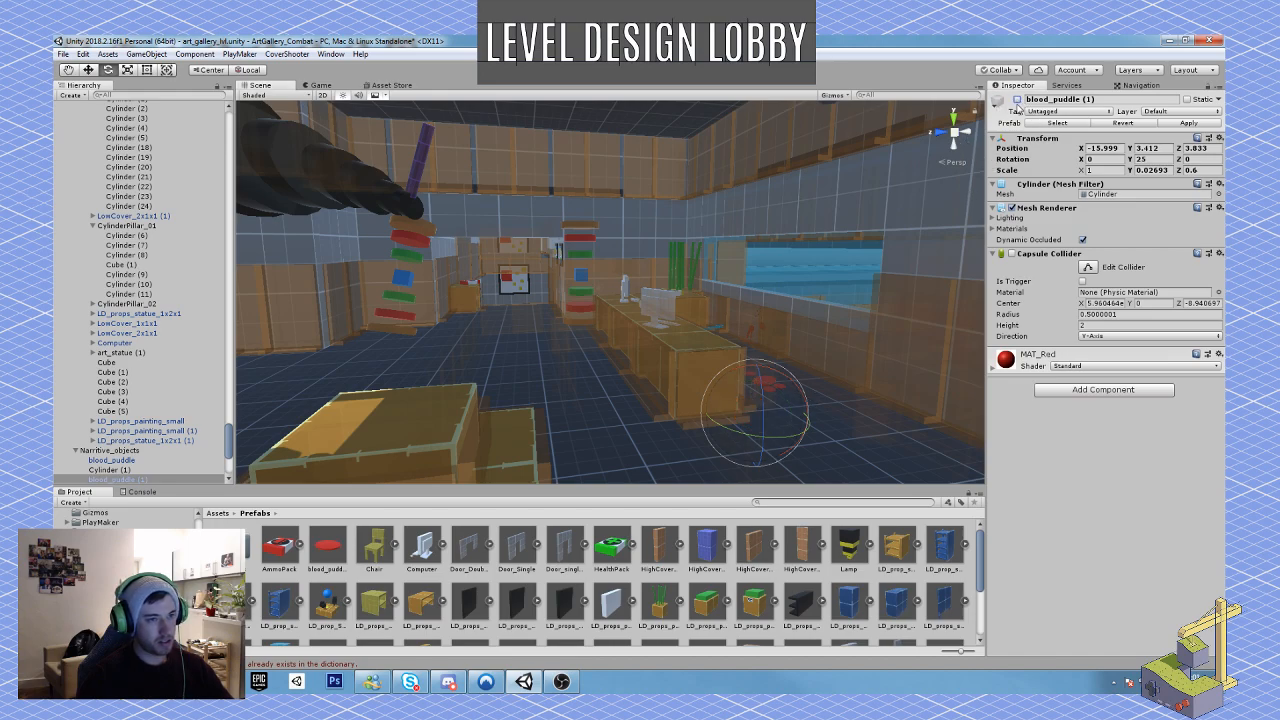
left_click(1017, 99)
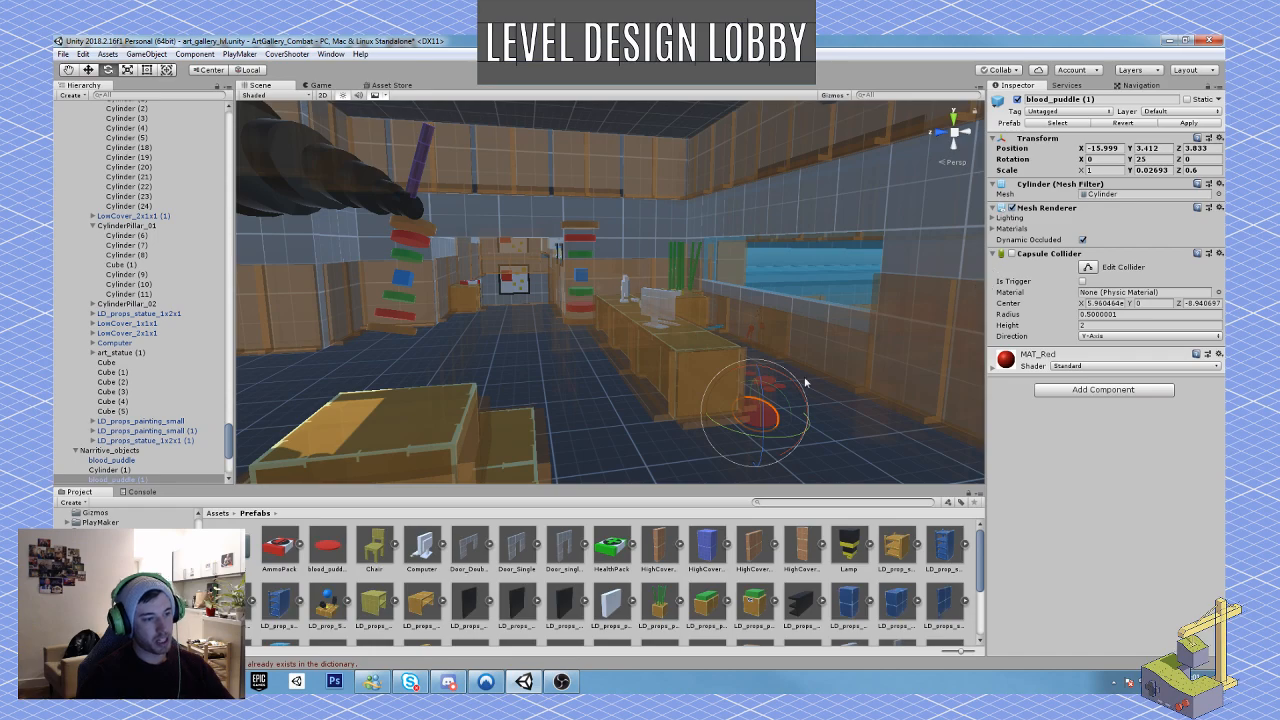
Step: Examine how the blood trail guides the route from the lobby, the adjoining gallery's layout, and the pillar-framed corridor entrance
key("w")
right_click_drag(808, 380, 718, 318)
left_click(727, 427)
key("s")
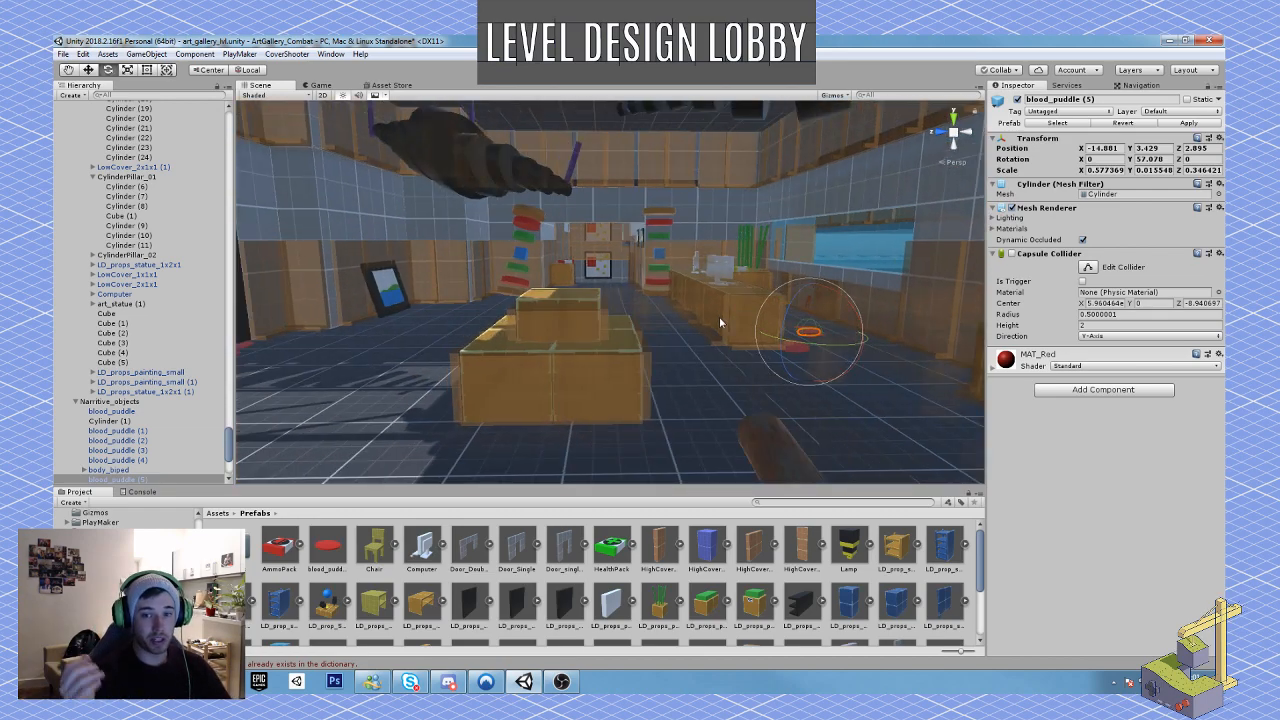
right_click_drag(719, 316, 909, 323)
key("w")
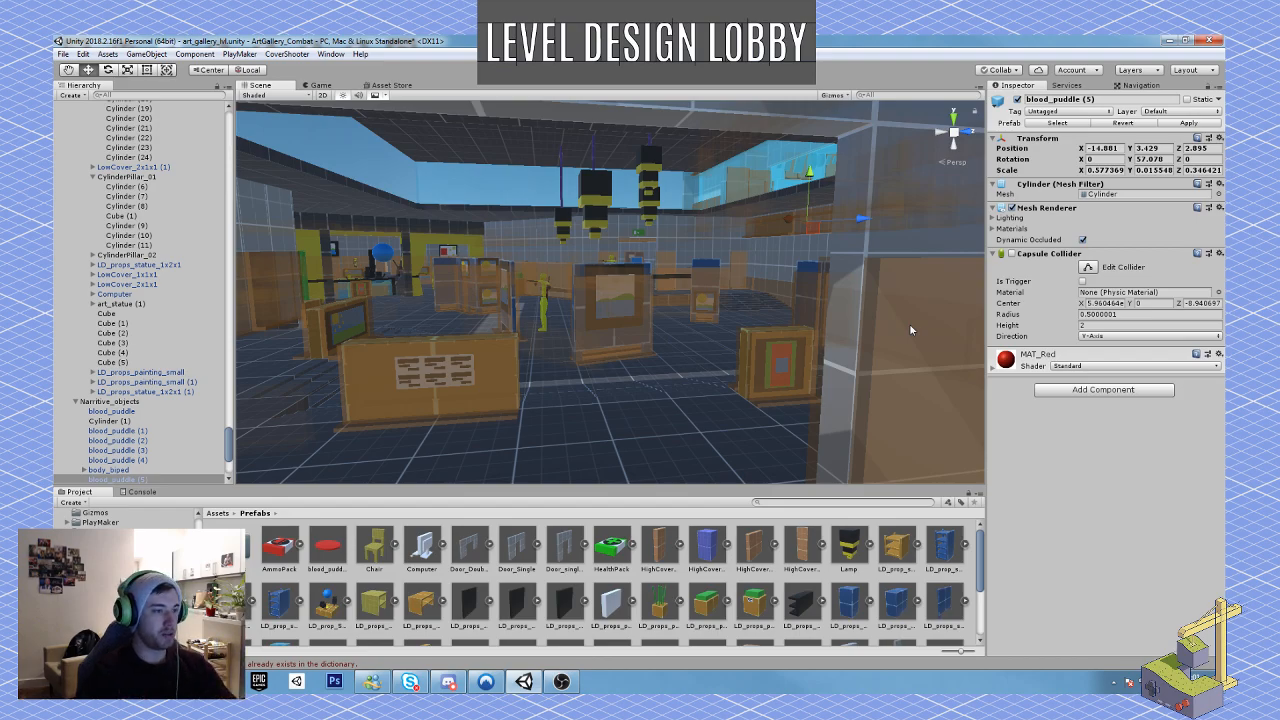
right_click_drag(664, 338, 421, 343)
key("w")
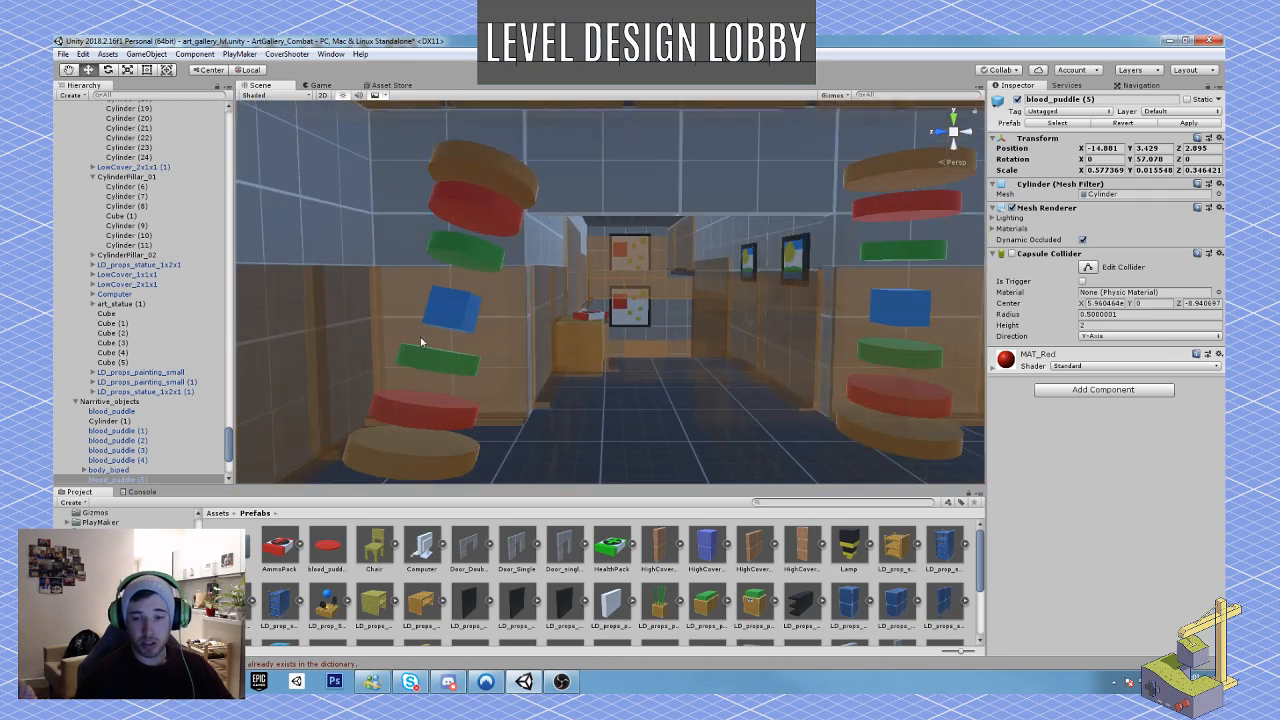